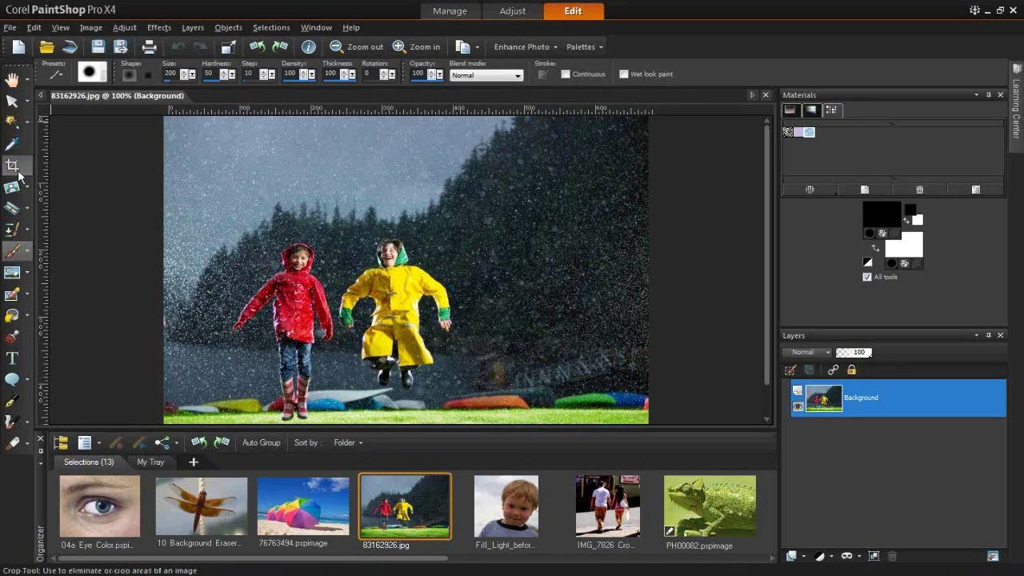
# Activate the Selection tool with Rectangle as the selection type.
pyautogui.click(26, 124)
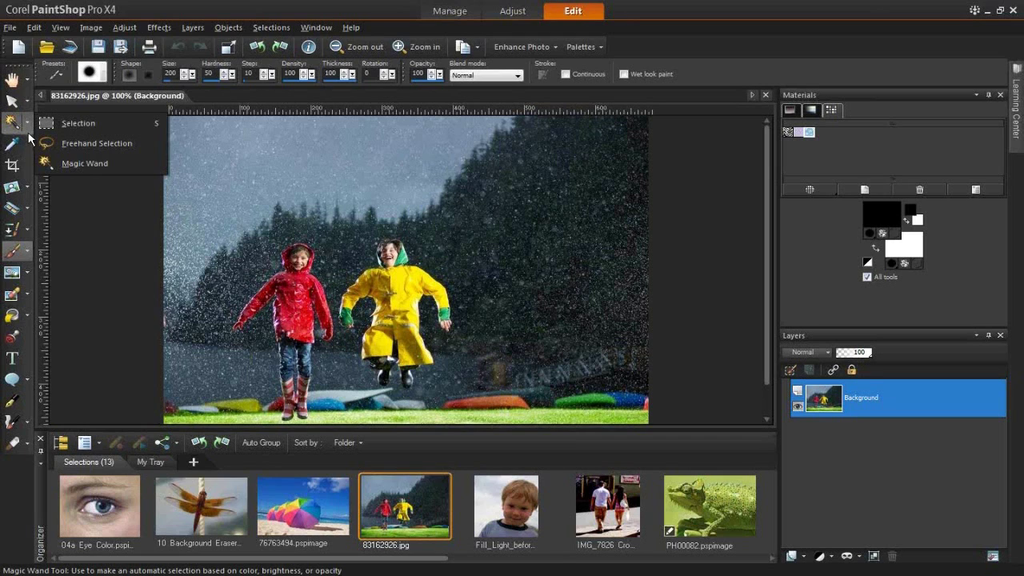
pyautogui.moveTo(31, 118)
pyautogui.click(71, 124)
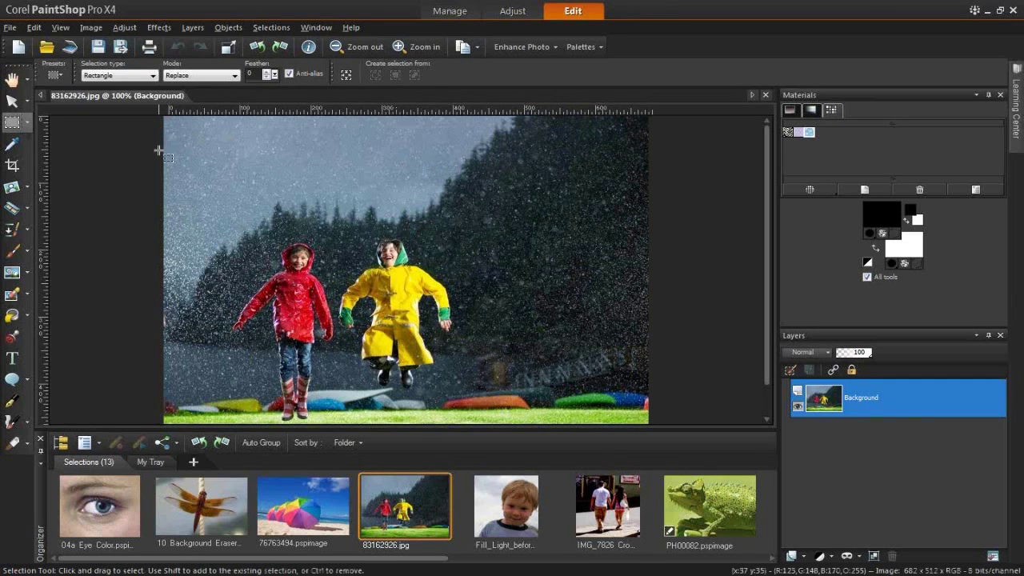
pyautogui.click(26, 123)
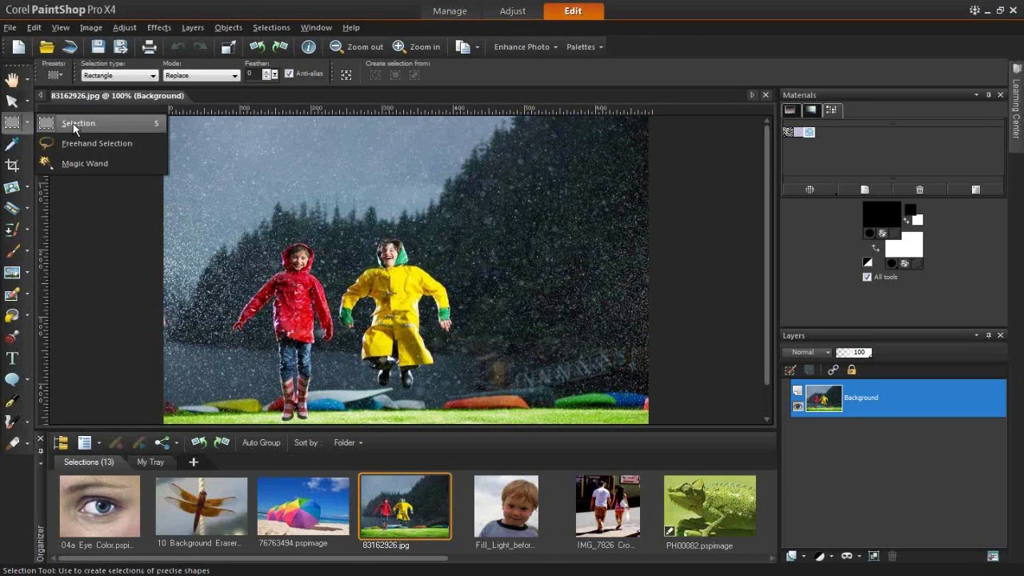
pyautogui.click(73, 124)
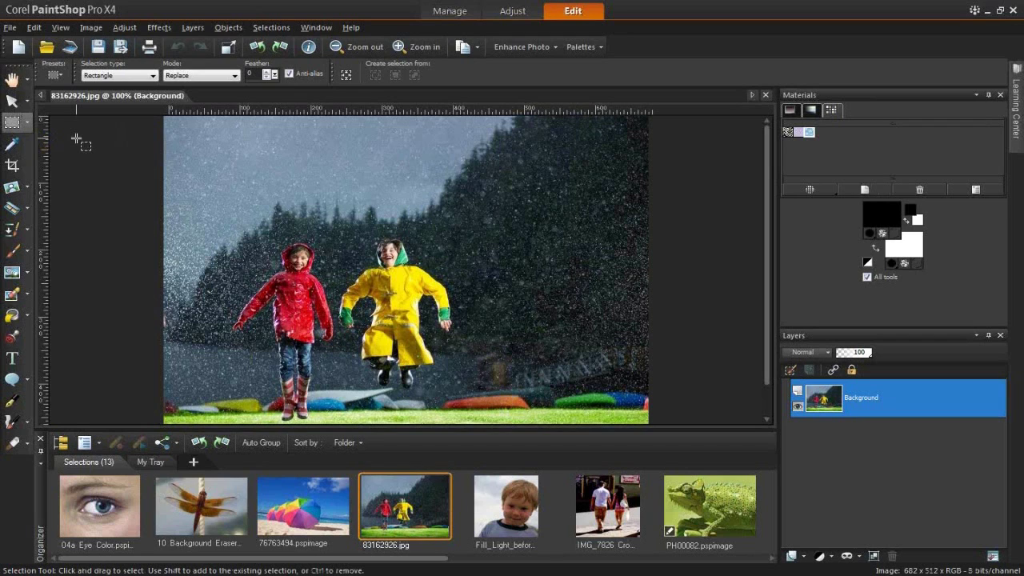
pyautogui.click(149, 76)
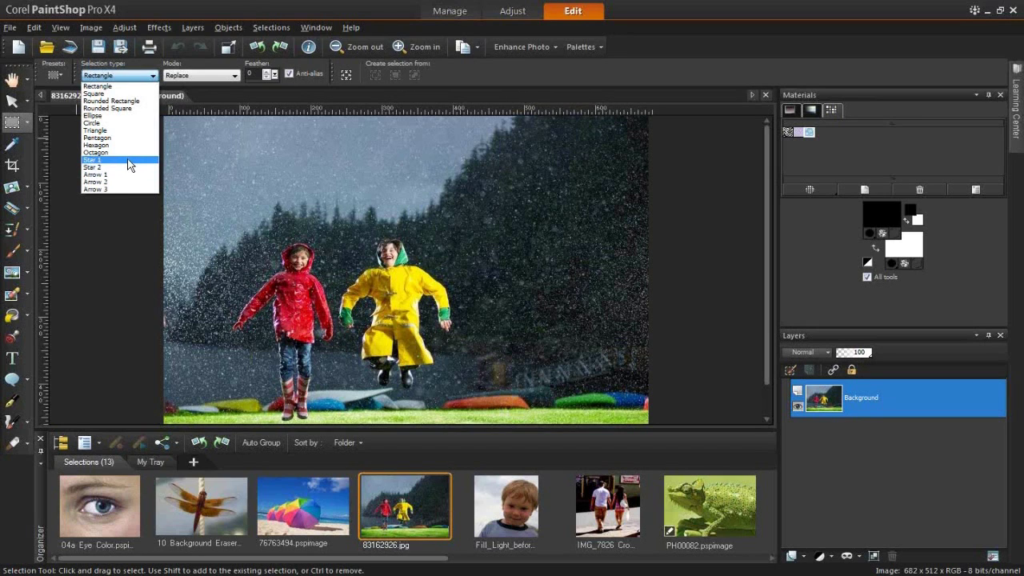
pyautogui.click(112, 87)
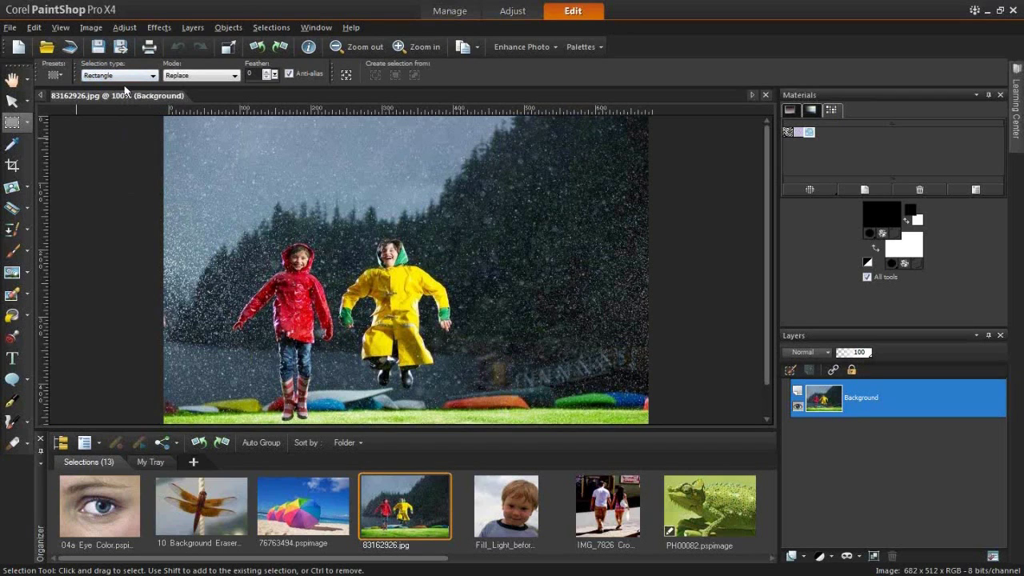
# In Replace mode, select a rectangle over both children's upper bodies, and replace it with one spanning the yellow-coated child and the dark trees.
pyautogui.click(235, 76)
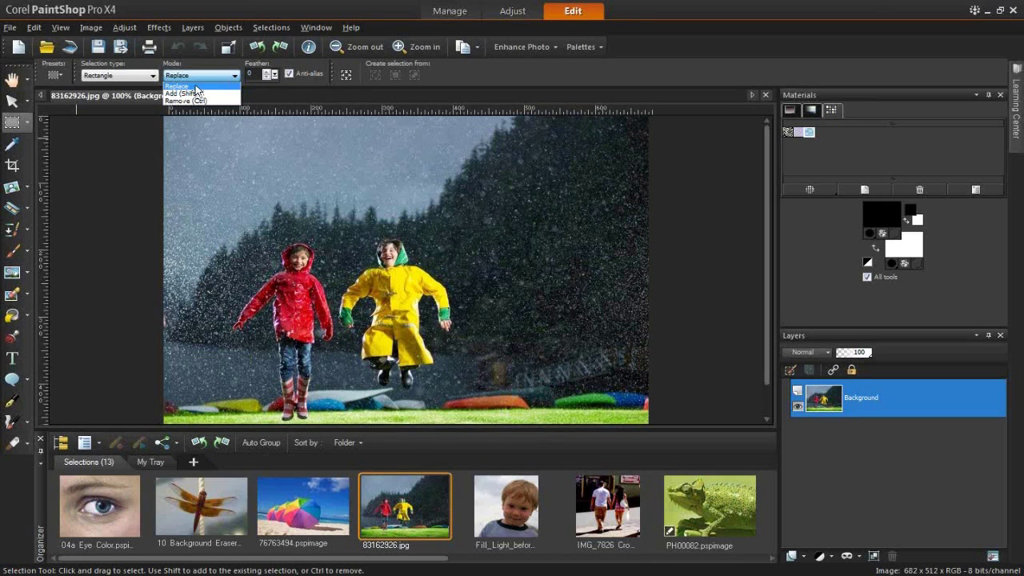
pyautogui.click(213, 160)
pyautogui.moveTo(215, 153); pyautogui.dragTo(470, 314)
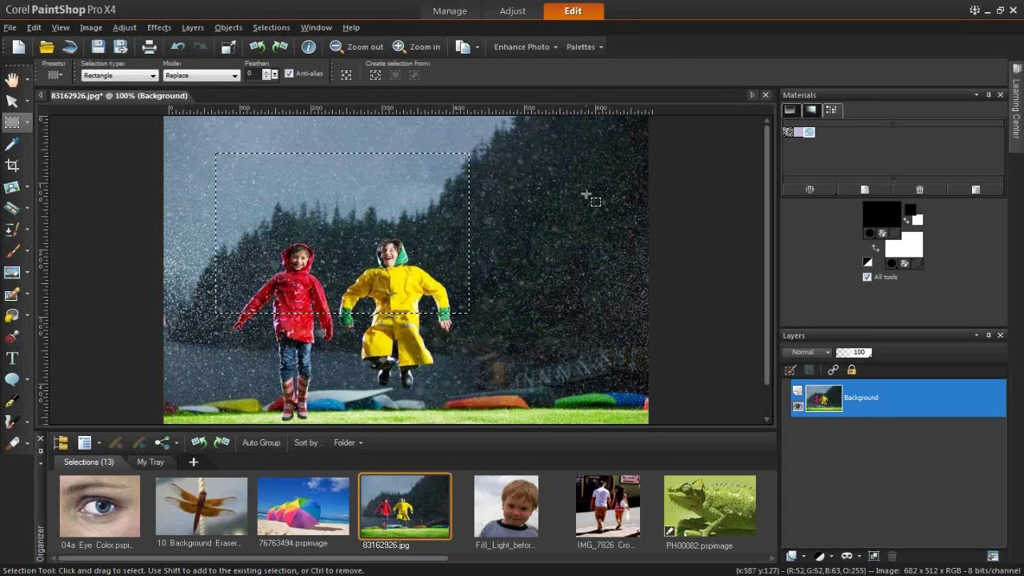
pyautogui.moveTo(585, 194)
pyautogui.mouseDown()
pyautogui.moveTo(492, 239)
pyautogui.moveTo(441, 320)
pyautogui.moveTo(365, 368)
pyautogui.moveTo(375, 363)
pyautogui.mouseUp()
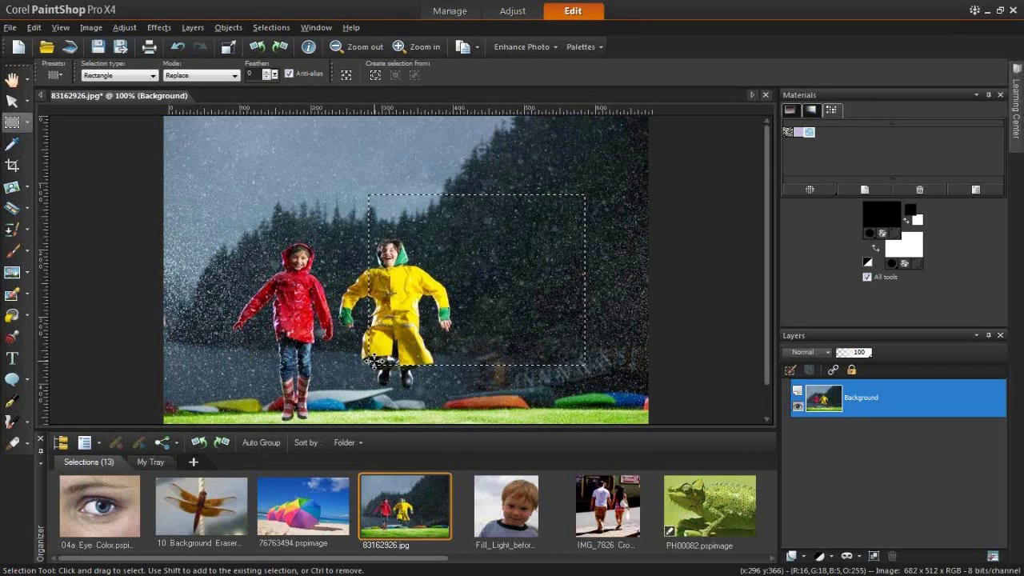
# In Add mode, extend the selection with an overlapping rectangle reaching from the sky above the red-coated child to the yellow coat.
pyautogui.click(220, 77)
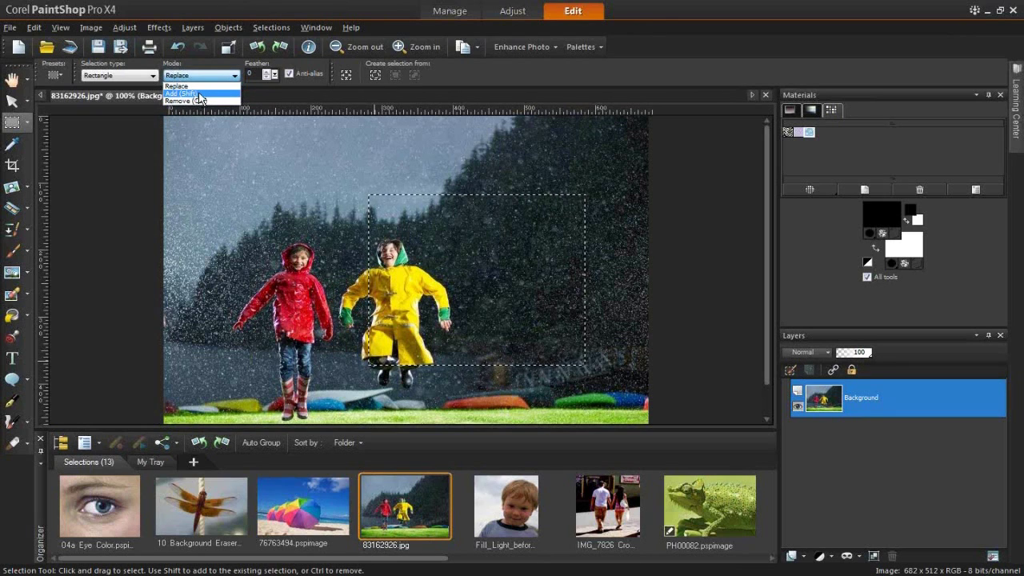
pyautogui.click(199, 94)
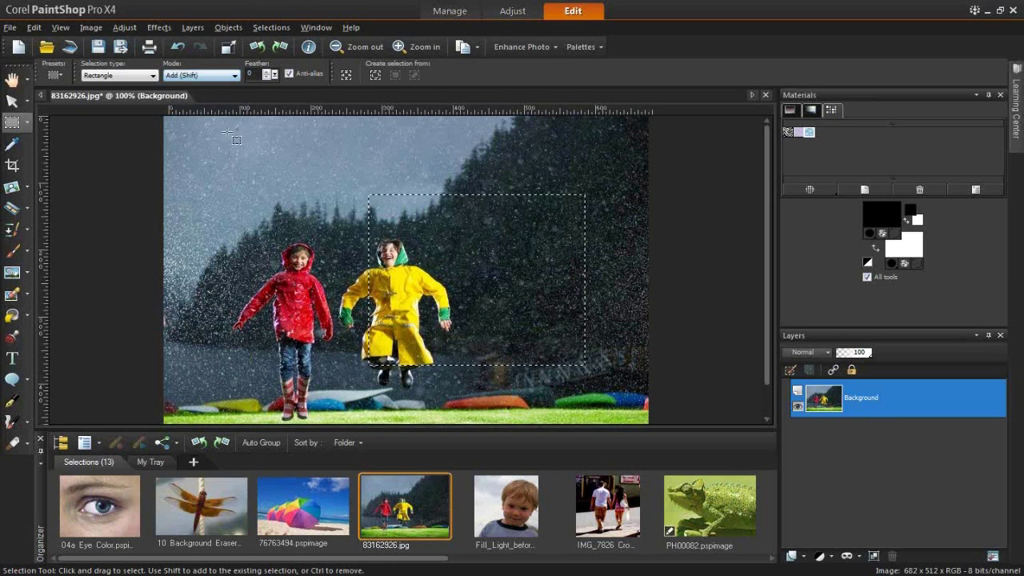
pyautogui.moveTo(271, 159); pyautogui.dragTo(439, 300)
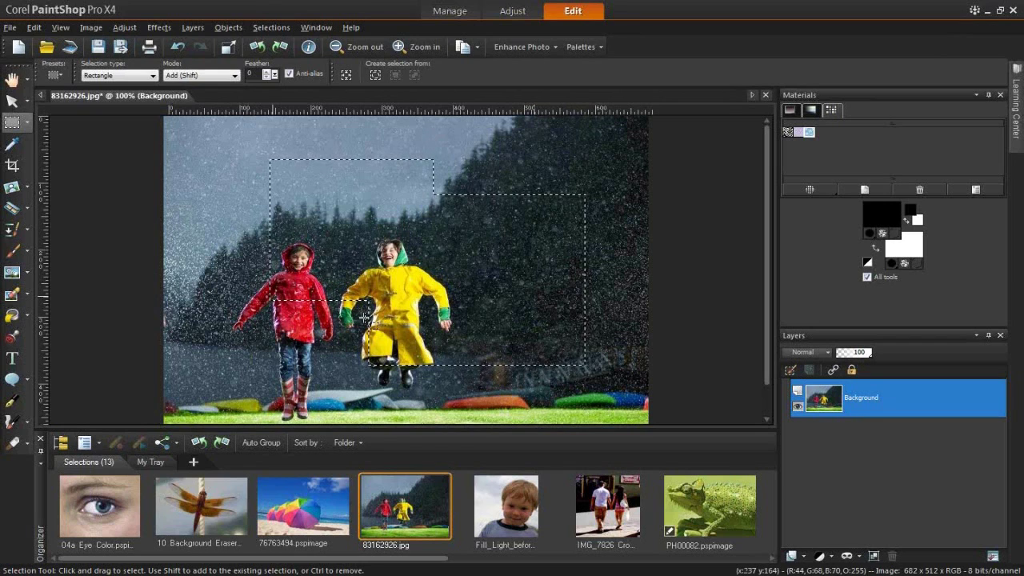
# In Remove mode, cut a wide rectangle around the yellow-coated child's head and the trees beside it out of the selection.
pyautogui.click(235, 76)
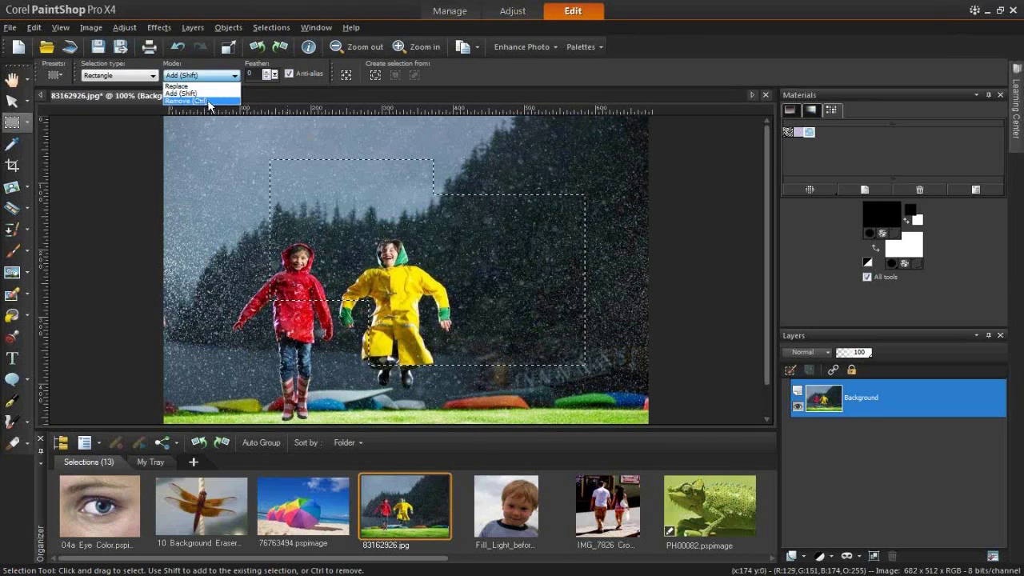
pyautogui.click(191, 101)
pyautogui.moveTo(361, 203); pyautogui.dragTo(492, 266)
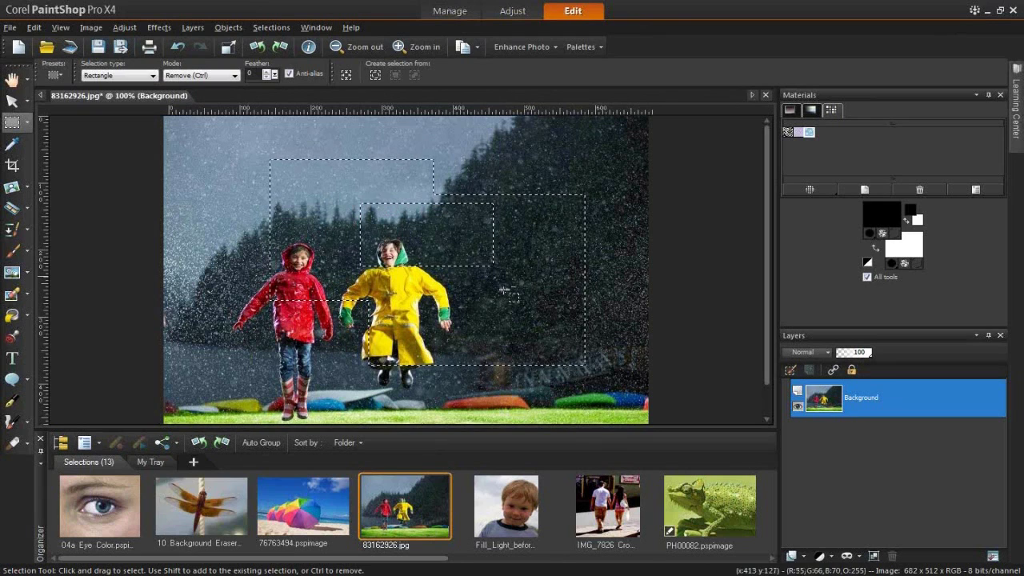
# Return to Replace mode and replace the selection with one large rectangle covering most of the photo.
pyautogui.click(233, 76)
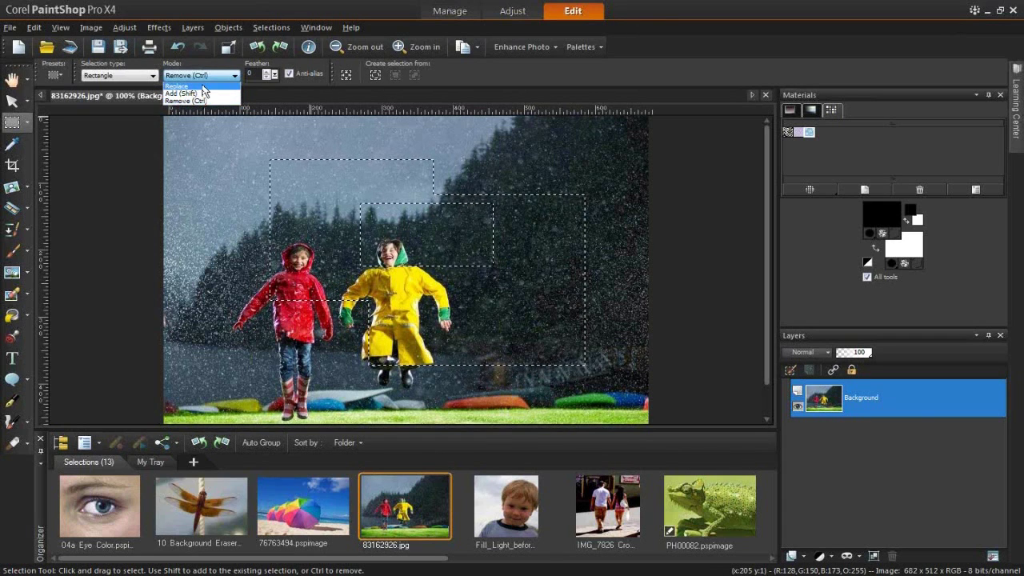
pyautogui.click(198, 85)
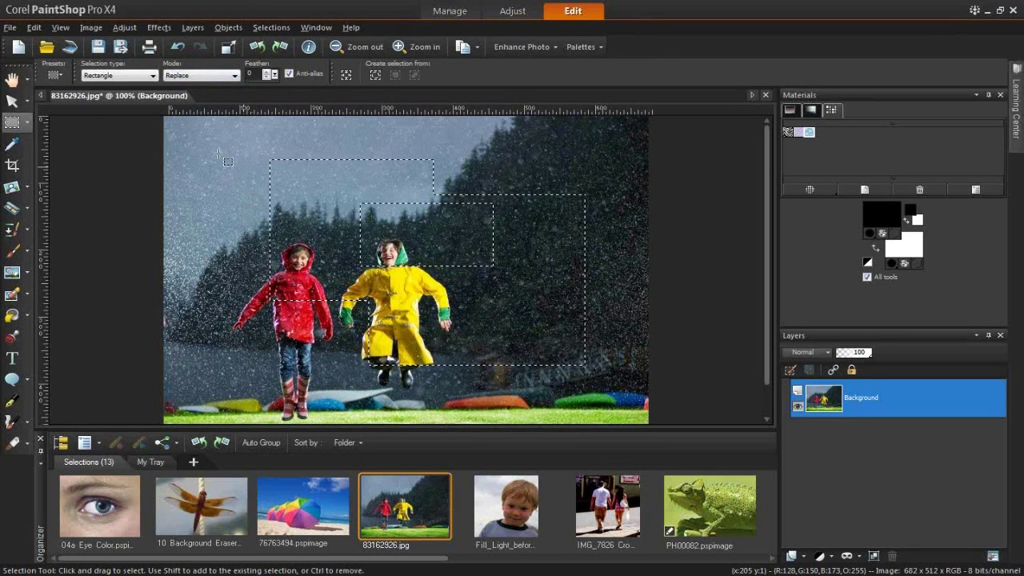
pyautogui.moveTo(199, 139); pyautogui.dragTo(619, 398)
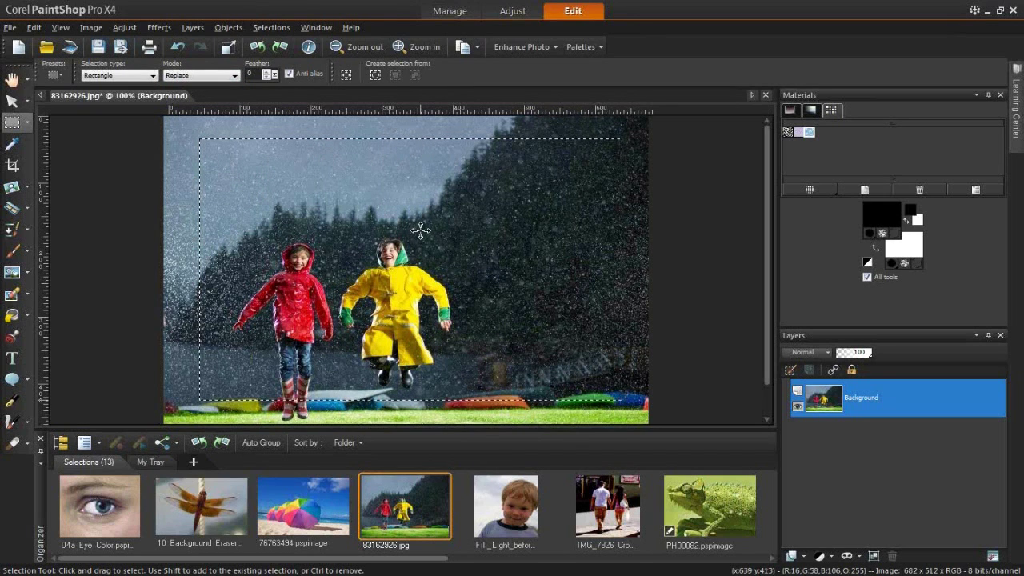
# Add a rectangle at the photo's upper-right corner to the selection and subtract a large rectangle from its middle.
pyautogui.press('shift')
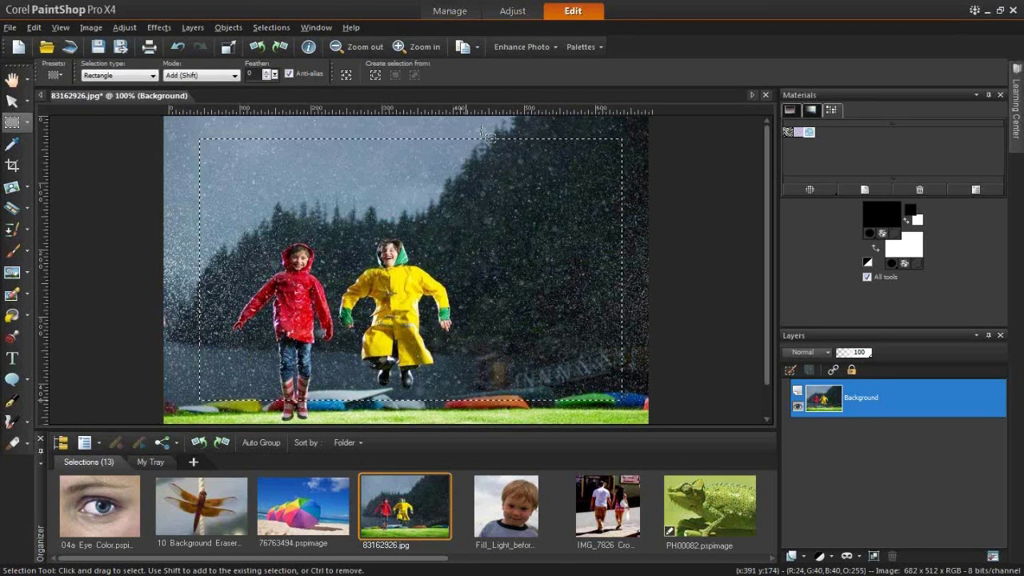
pyautogui.moveTo(506, 145); pyautogui.dragTo(636, 252)
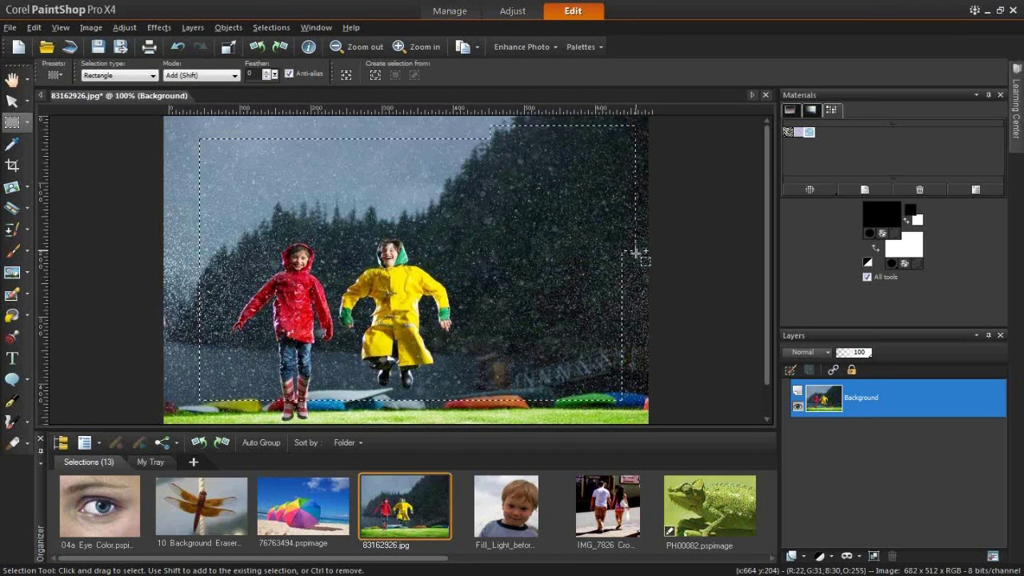
pyautogui.press('ctrl')
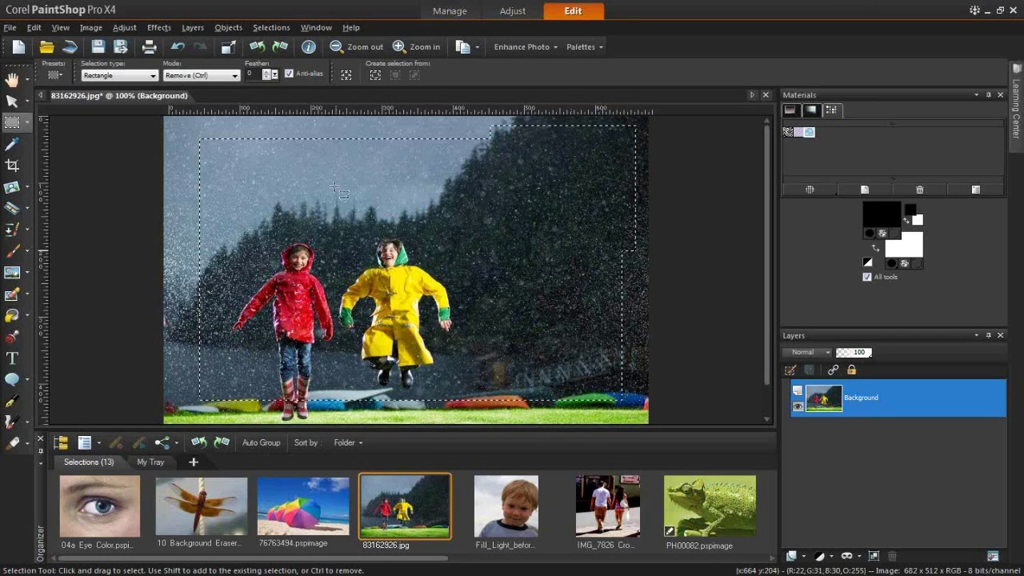
pyautogui.moveTo(320, 192); pyautogui.dragTo(545, 344)
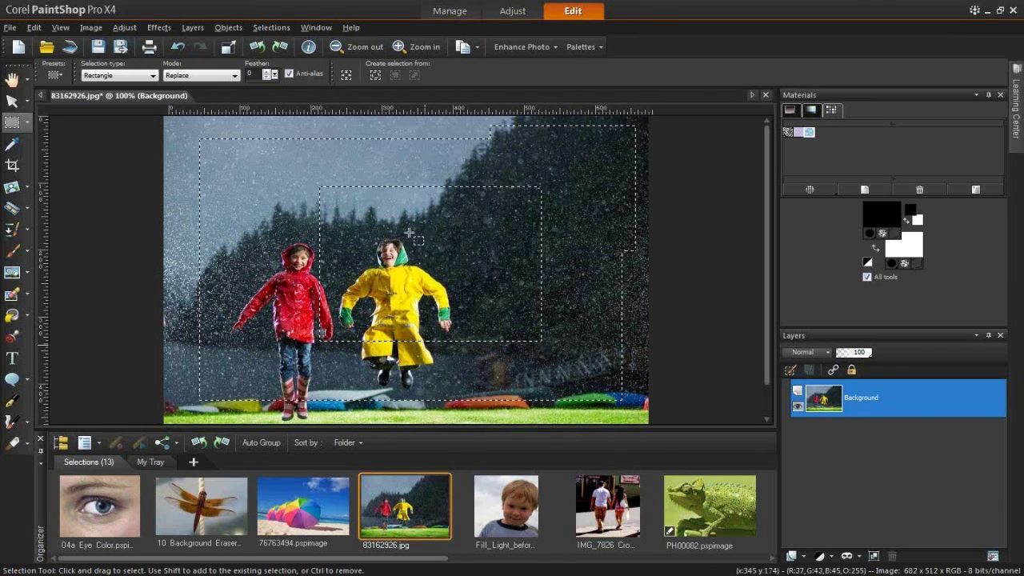
# Clear the combined selection, and draw a new rectangle around most of the photo and deselect it too.
pyautogui.click(288, 28)
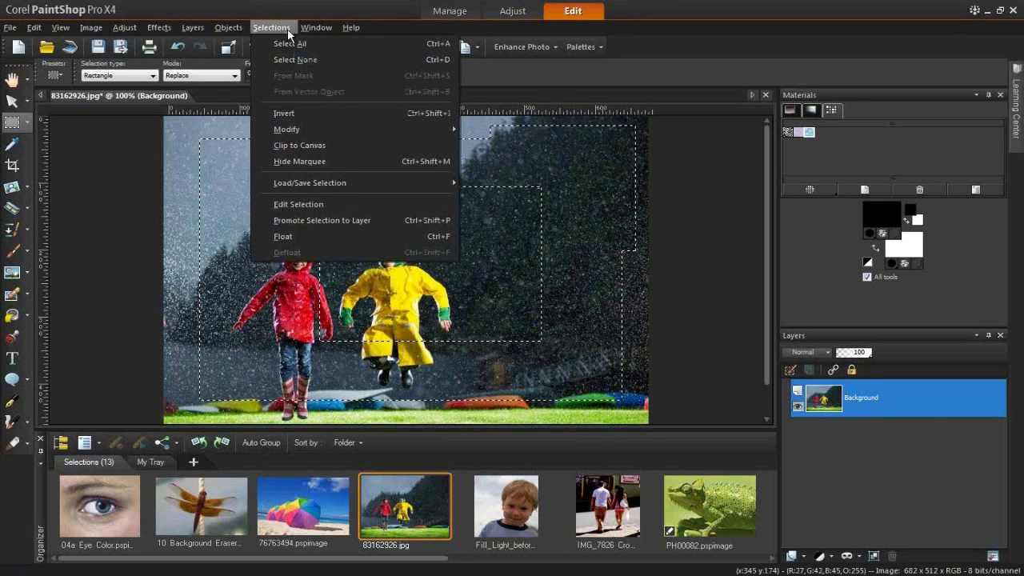
pyautogui.click(416, 59)
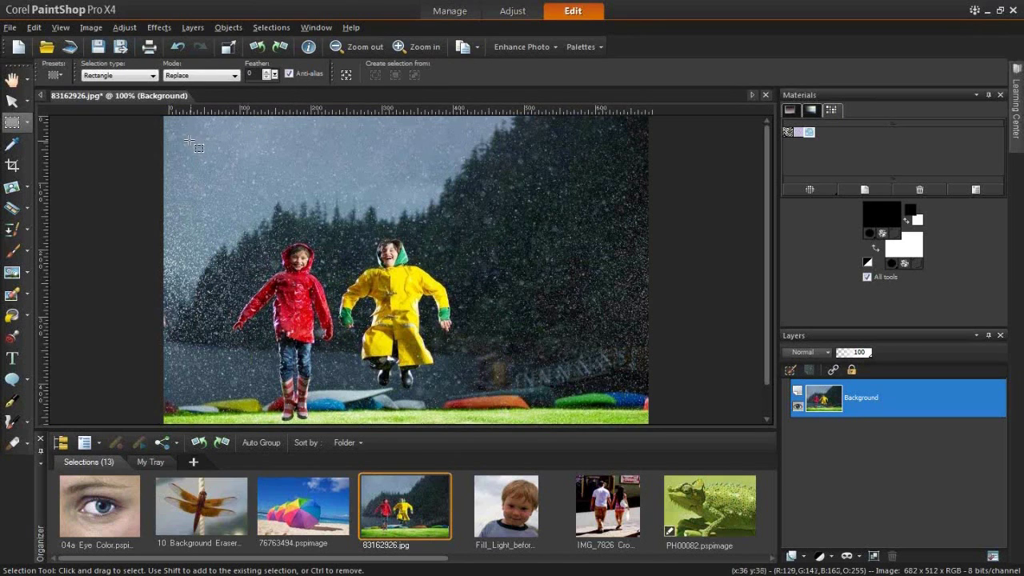
pyautogui.moveTo(190, 139); pyautogui.dragTo(623, 402)
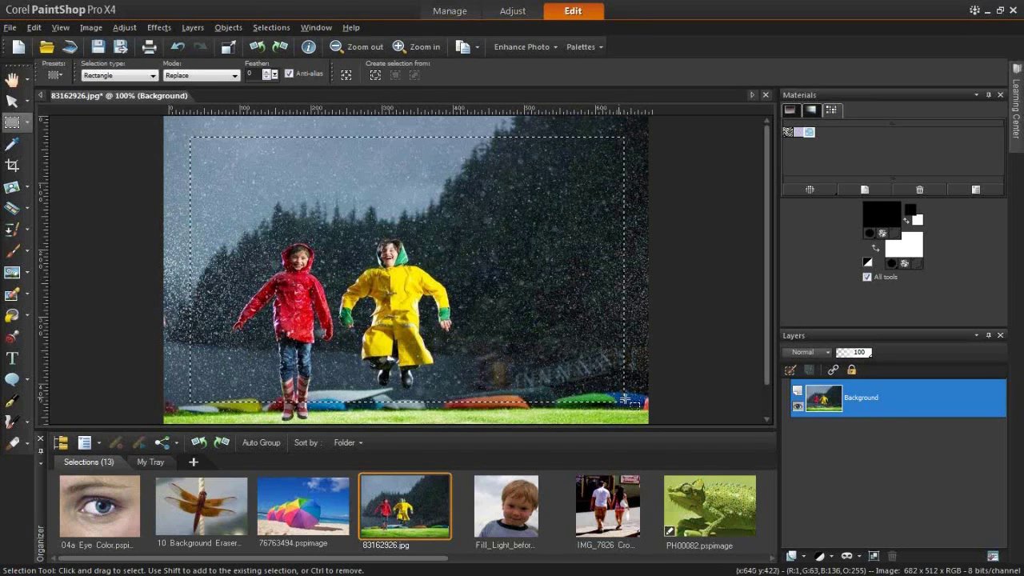
pyautogui.hotkey('ctrl', 'd')
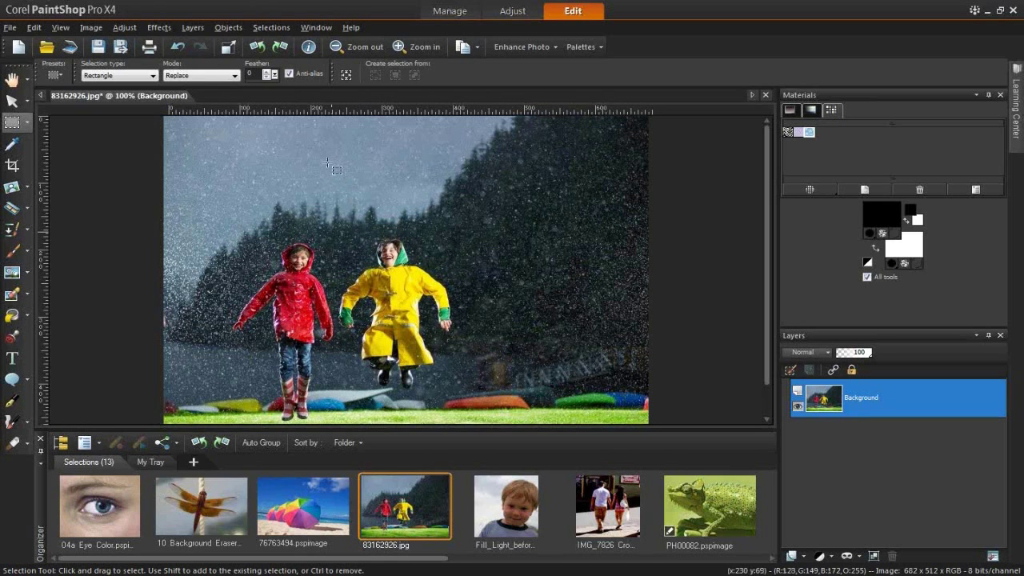
# Select the entire image and contract the selection by 30 pixels.
pyautogui.click(289, 27)
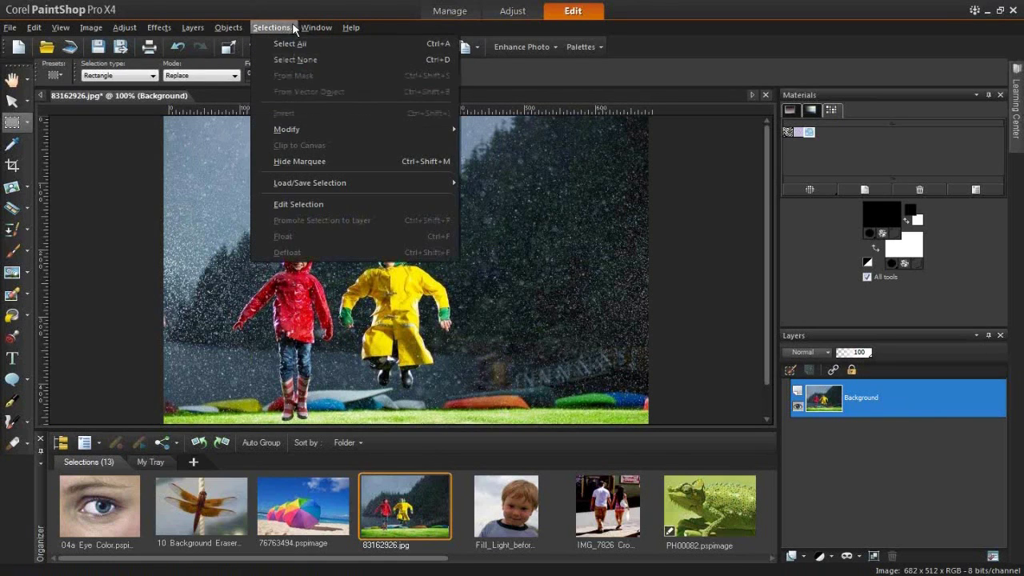
pyautogui.click(410, 44)
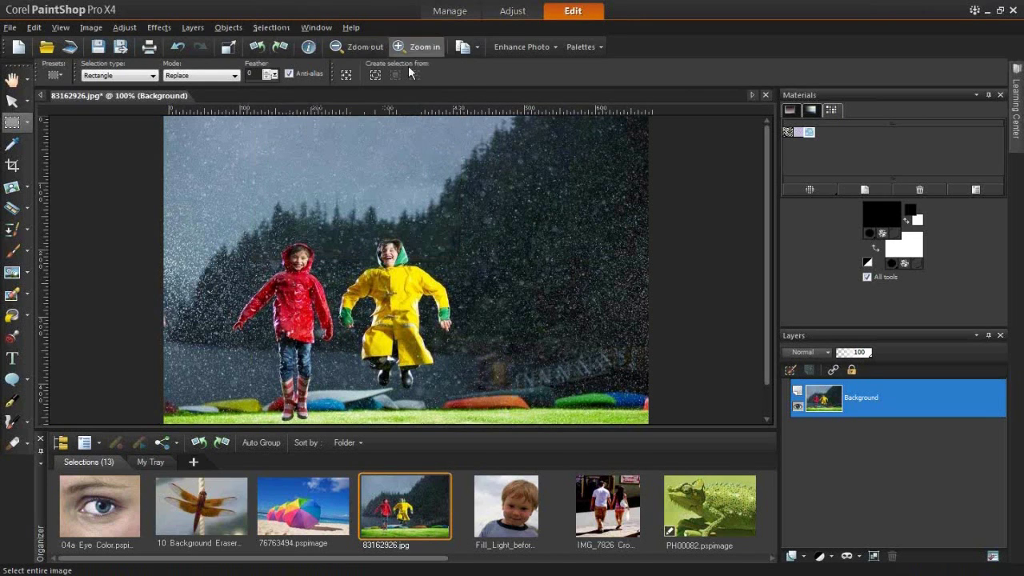
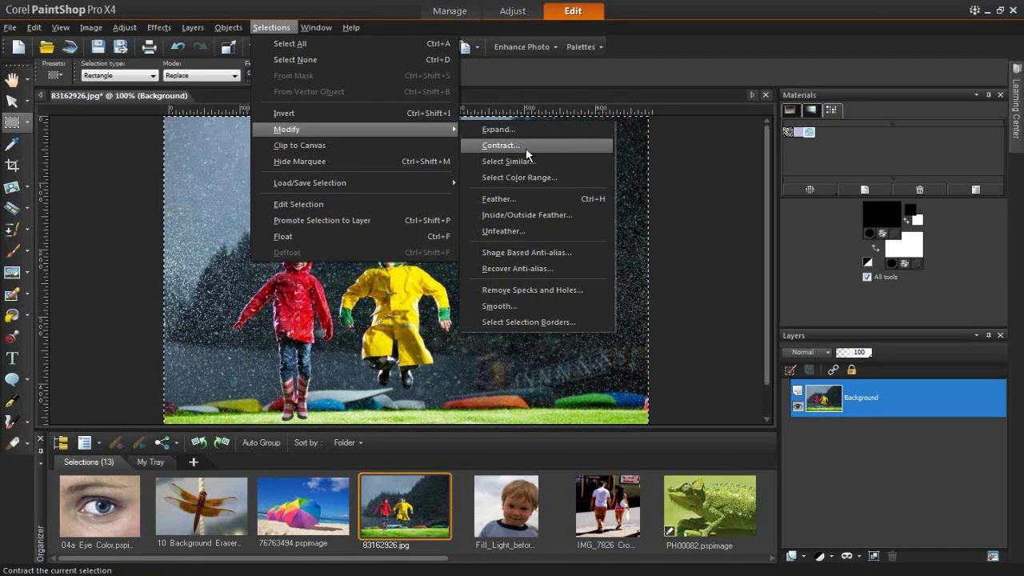
pyautogui.click(525, 147)
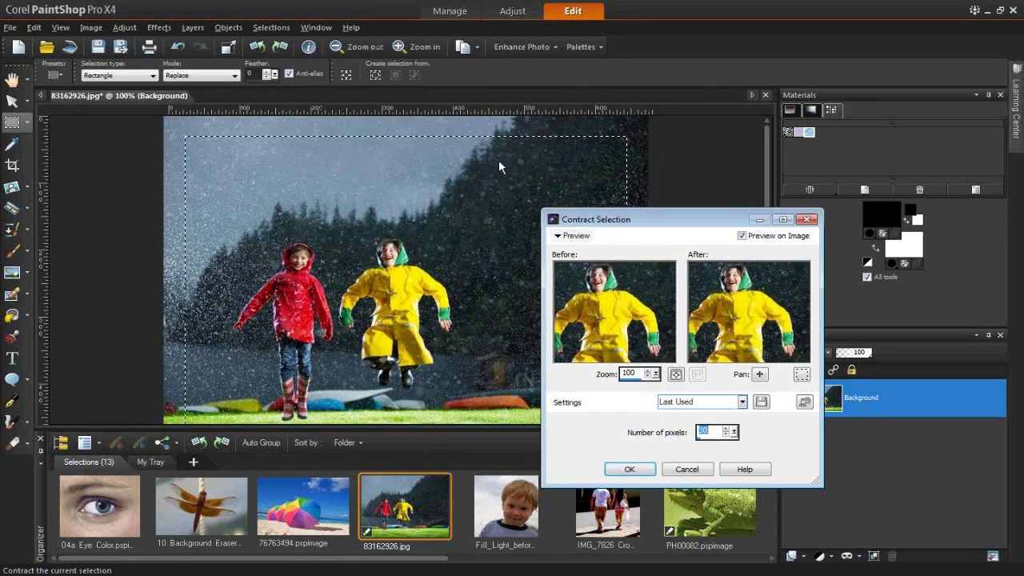
pyautogui.moveTo(704, 224); pyautogui.dragTo(678, 136)
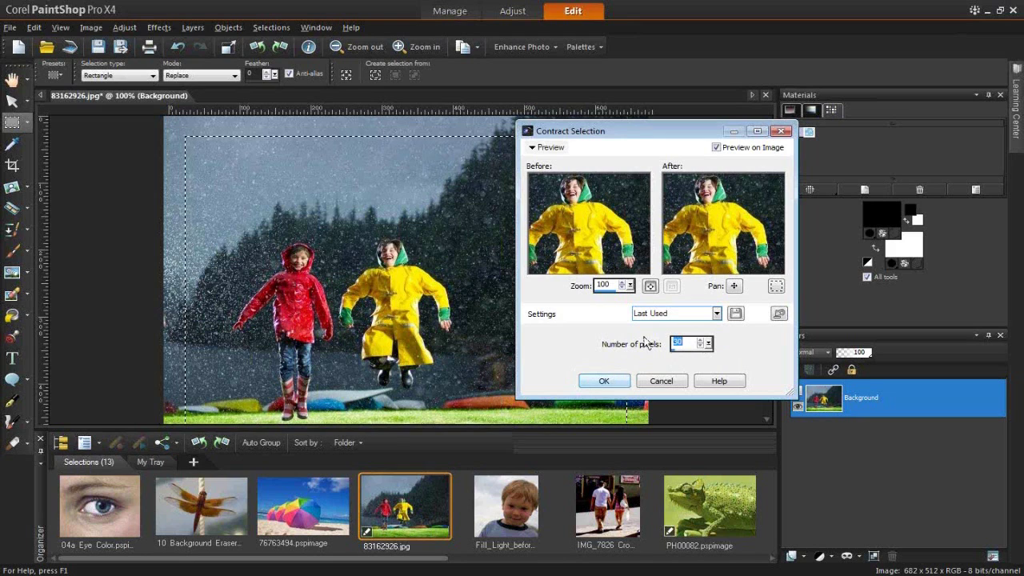
pyautogui.moveTo(664, 131); pyautogui.dragTo(696, 125)
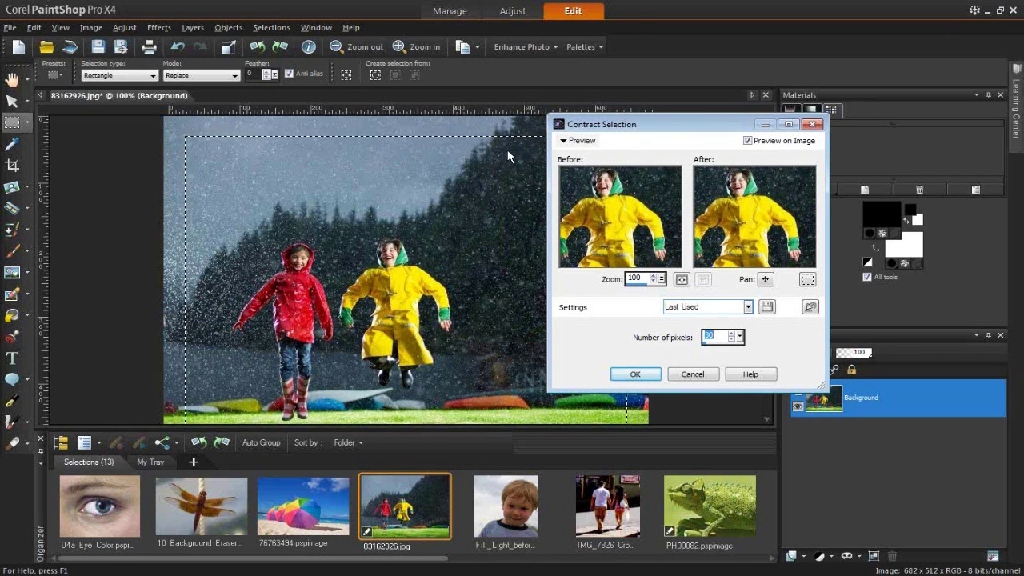
pyautogui.click(634, 374)
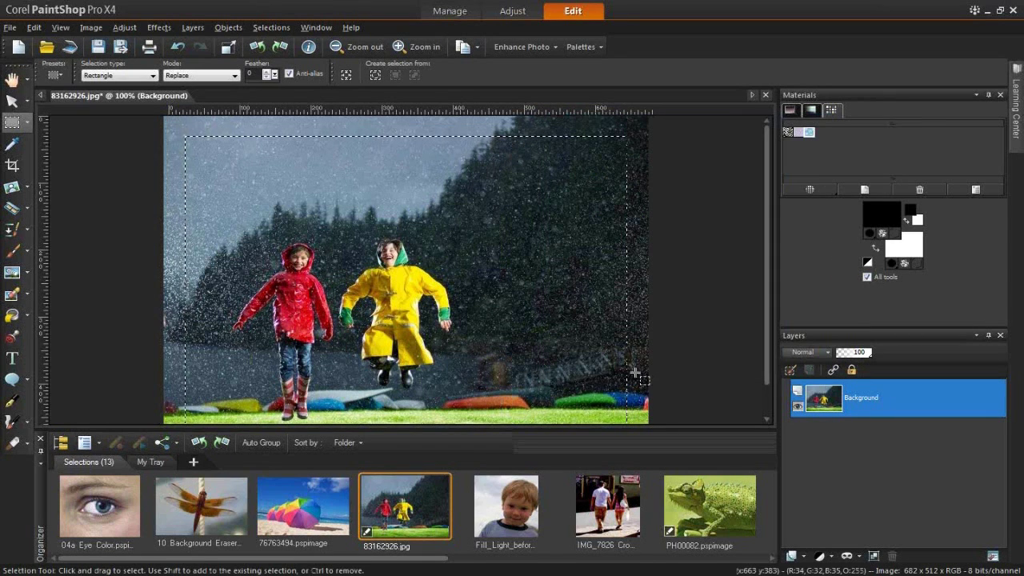
# Invert the selection so that only the border strip around the photo's edges is selected.
pyautogui.moveTo(767, 282)
pyautogui.mouseDown()
pyautogui.moveTo(761, 336)
pyautogui.moveTo(770, 275)
pyautogui.moveTo(754, 297)
pyautogui.mouseUp()
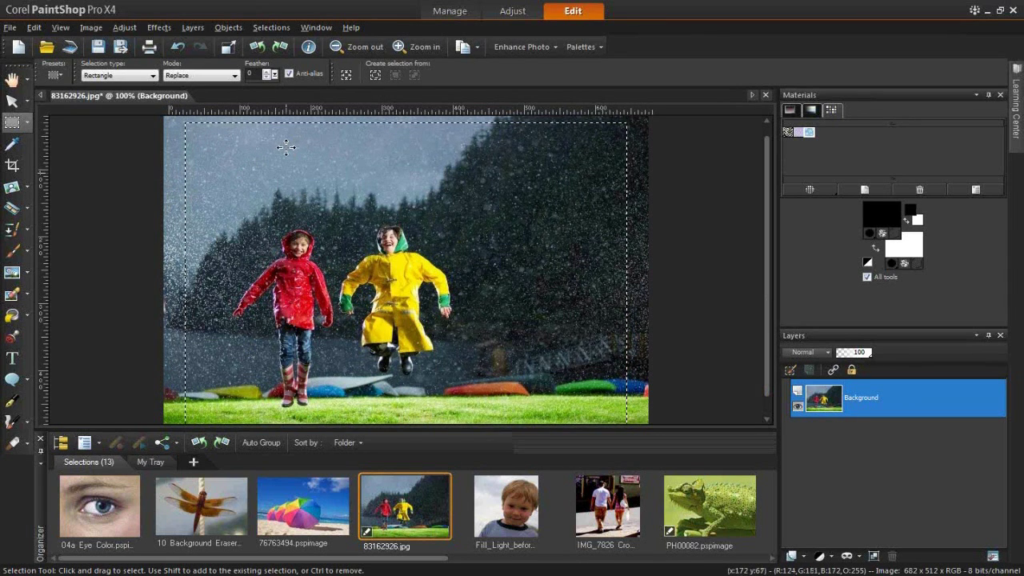
pyautogui.click(275, 26)
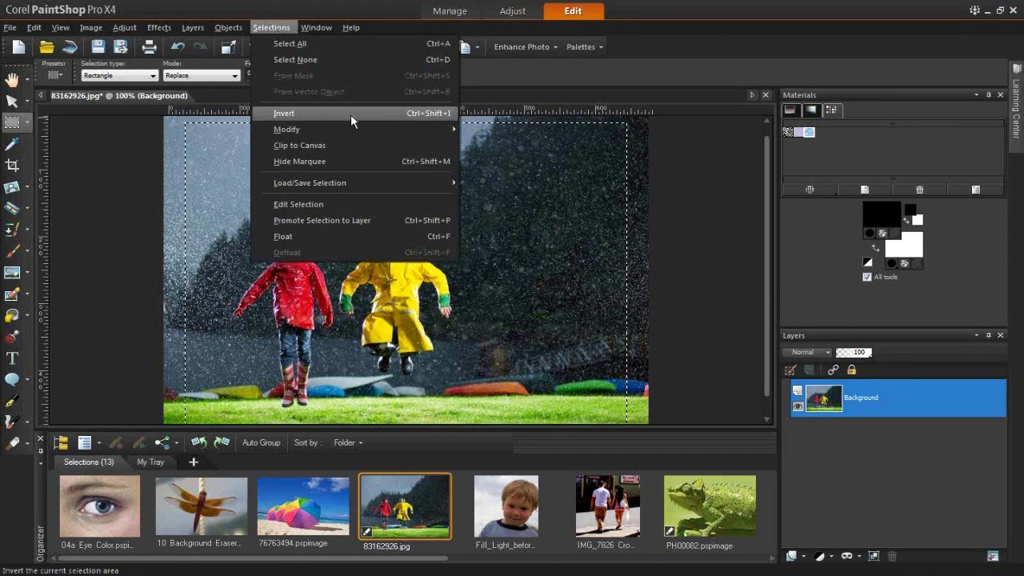
pyautogui.click(396, 113)
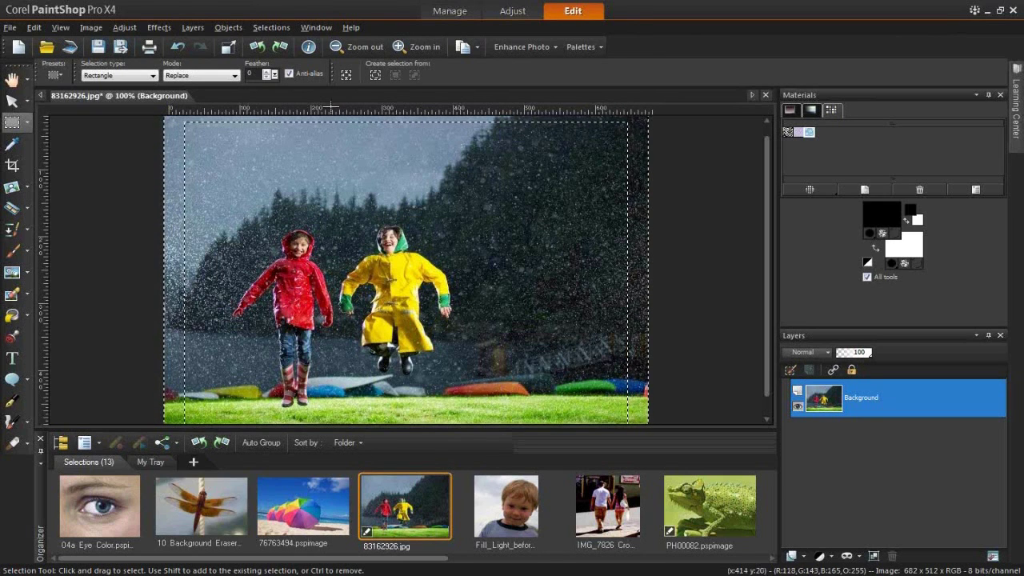
# Clear the border selection, undo back to the inner rectangle, and invert it so the border strip is selected again.
pyautogui.click(12, 80)
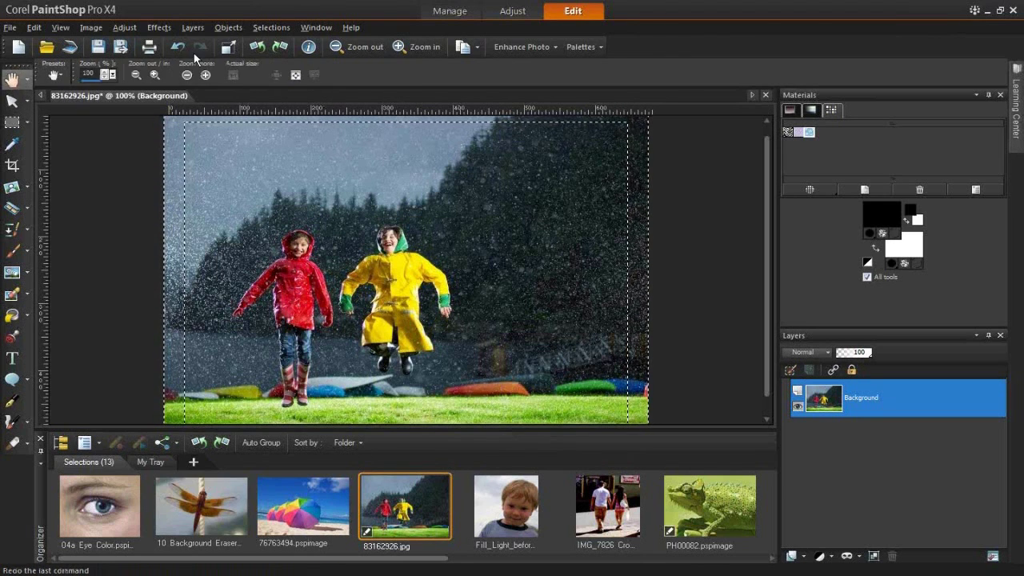
pyautogui.click(296, 76)
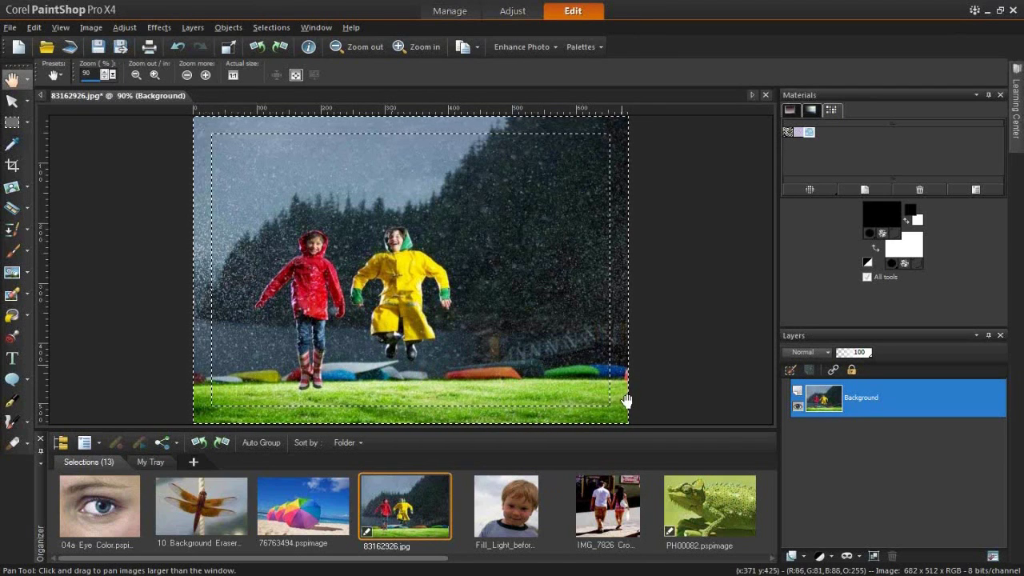
pyautogui.hotkey('ctrl', 'd')
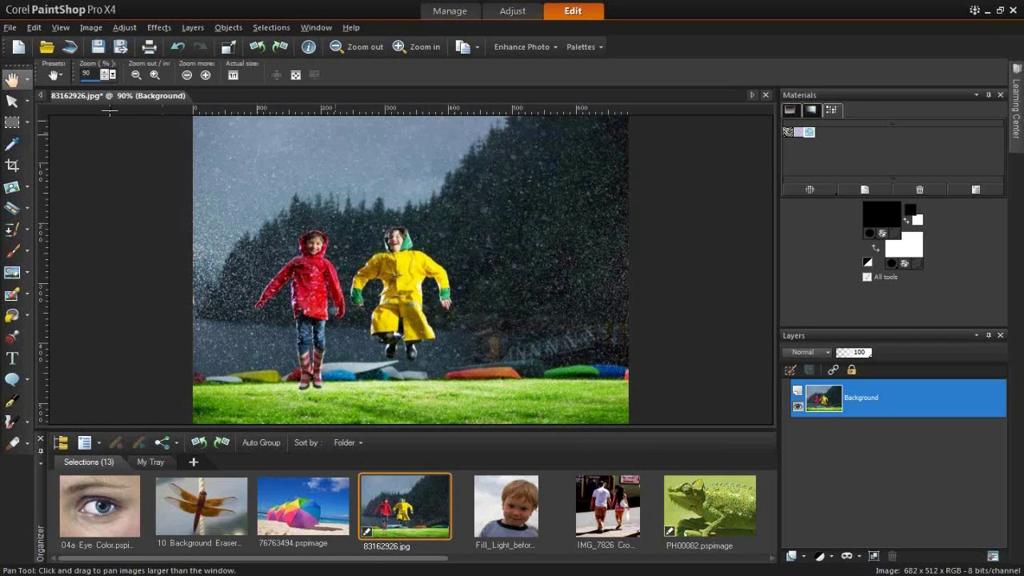
pyautogui.click(177, 48)
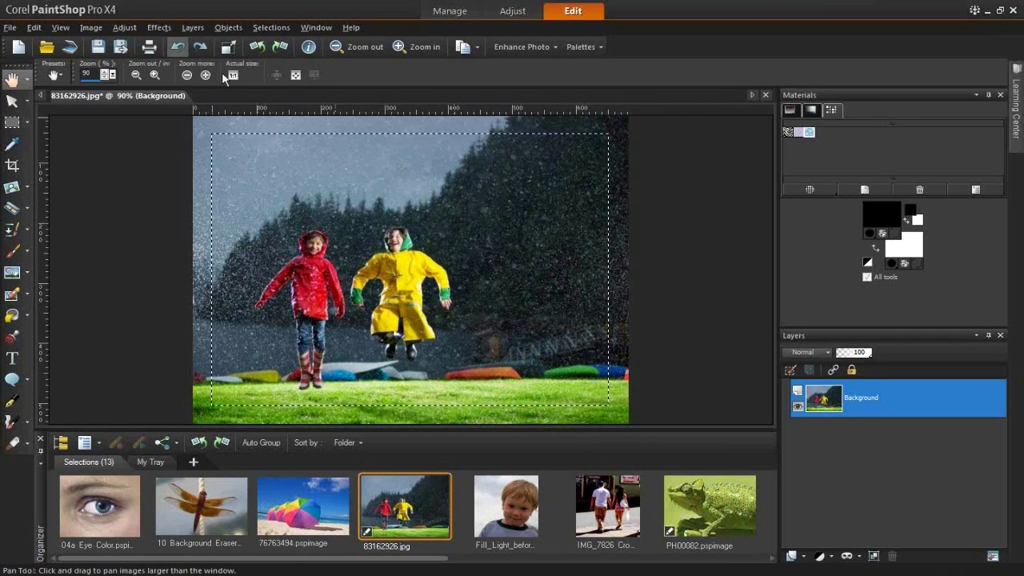
pyautogui.click(276, 28)
pyautogui.click(288, 111)
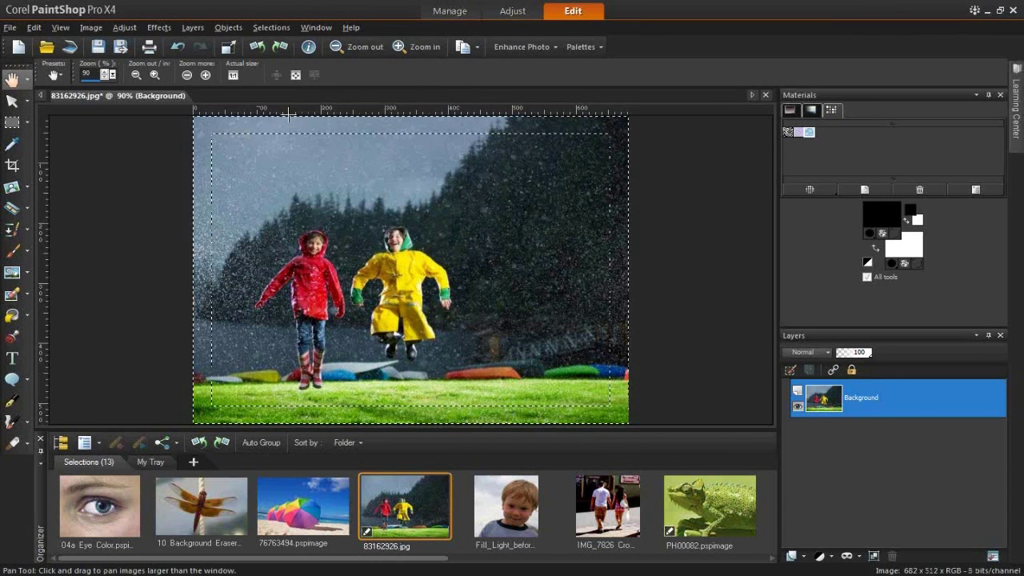
# Try darkening the selected border strip with a Levels adjustment at a midtone of 196, and undo the adjustment.
pyautogui.click(125, 28)
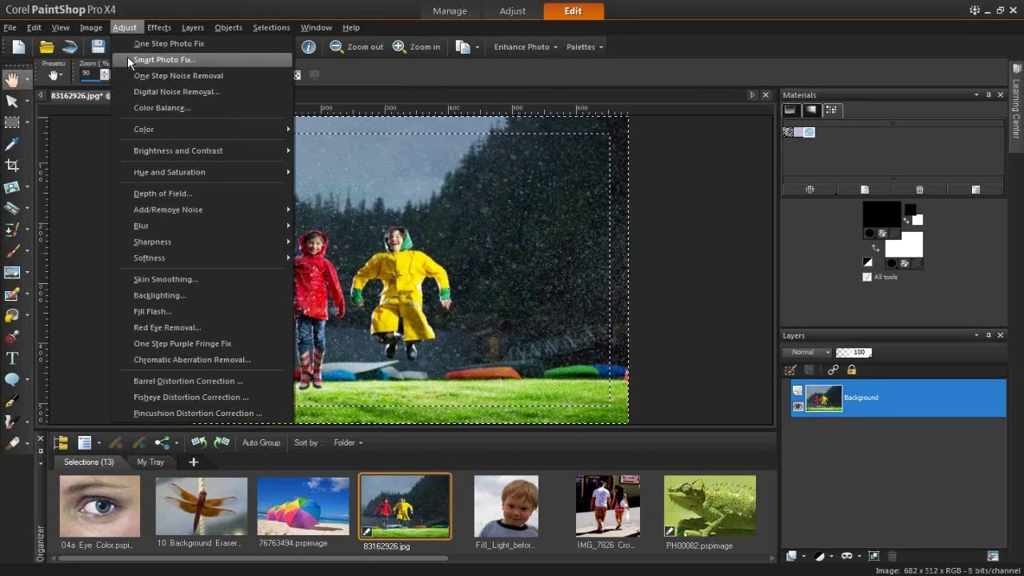
pyautogui.moveTo(169, 128)
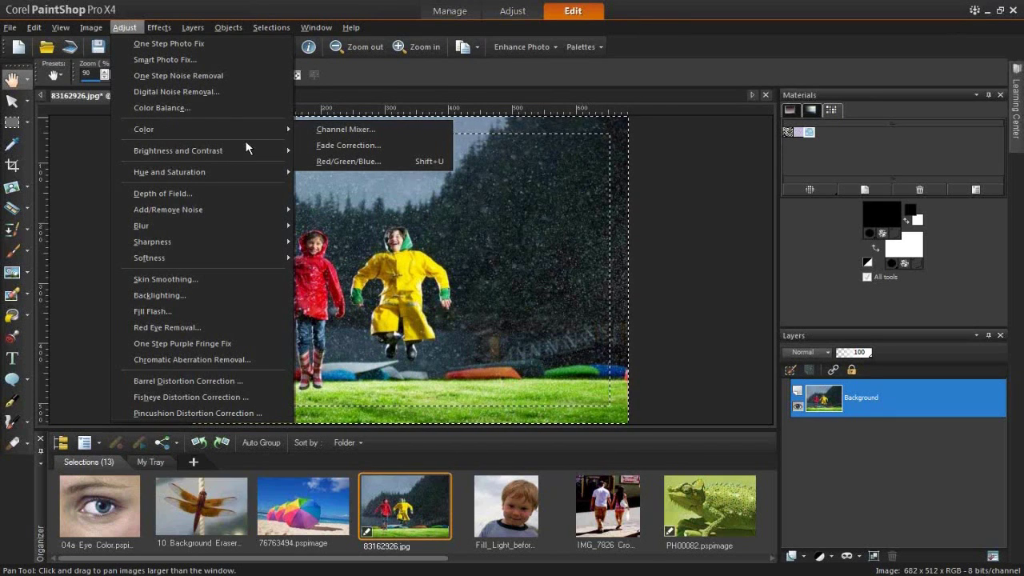
pyautogui.moveTo(247, 156)
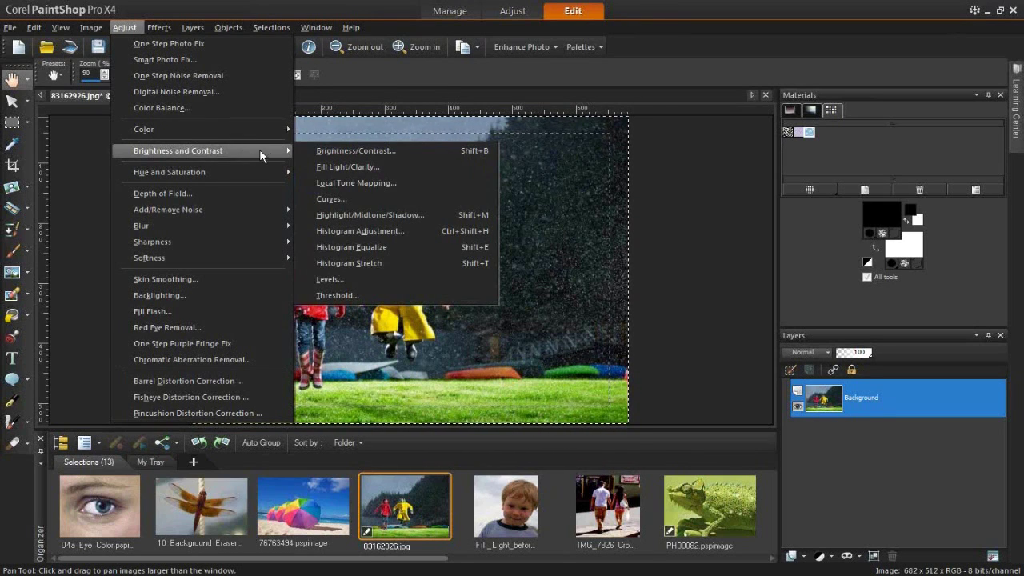
pyautogui.click(343, 278)
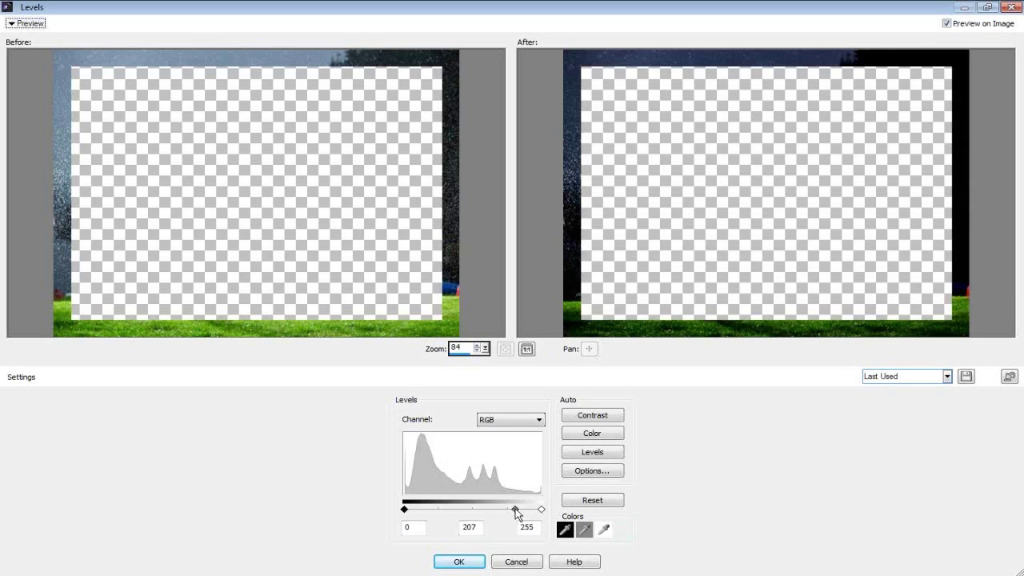
pyautogui.moveTo(512, 509)
pyautogui.mouseDown()
pyautogui.moveTo(475, 509)
pyautogui.moveTo(509, 512)
pyautogui.mouseUp()
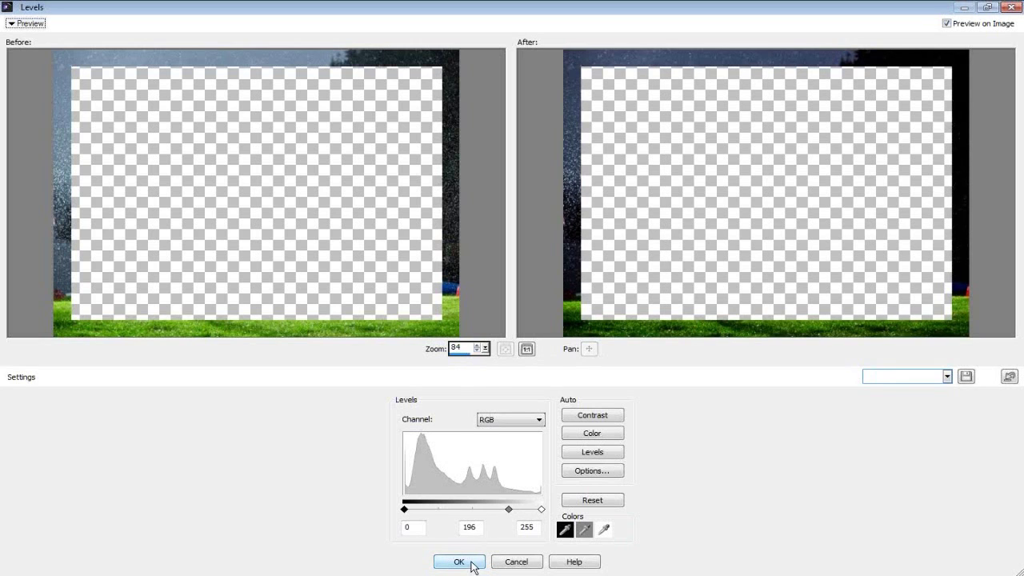
pyautogui.click(472, 562)
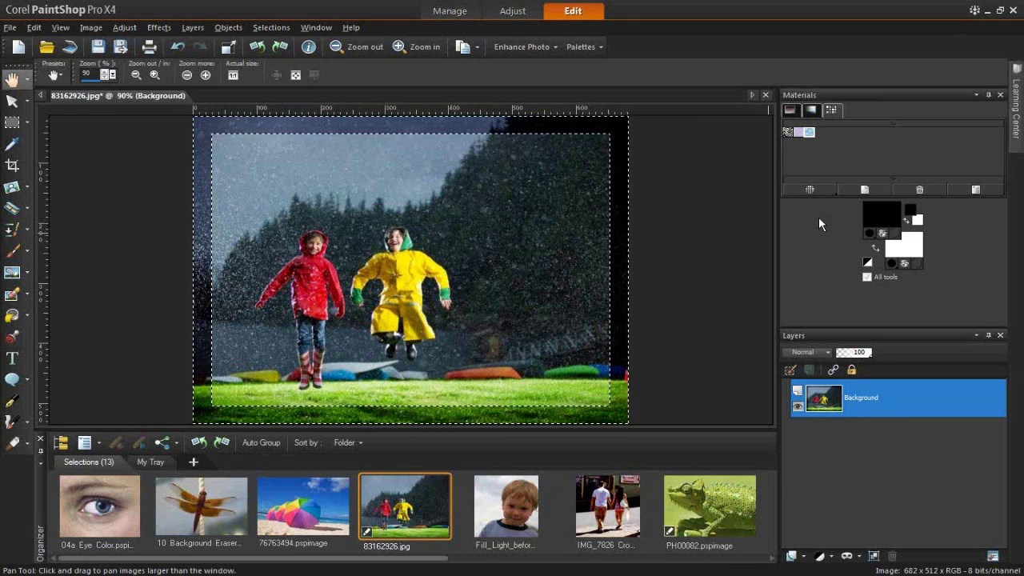
pyautogui.hotkey('ctrl', 'd')
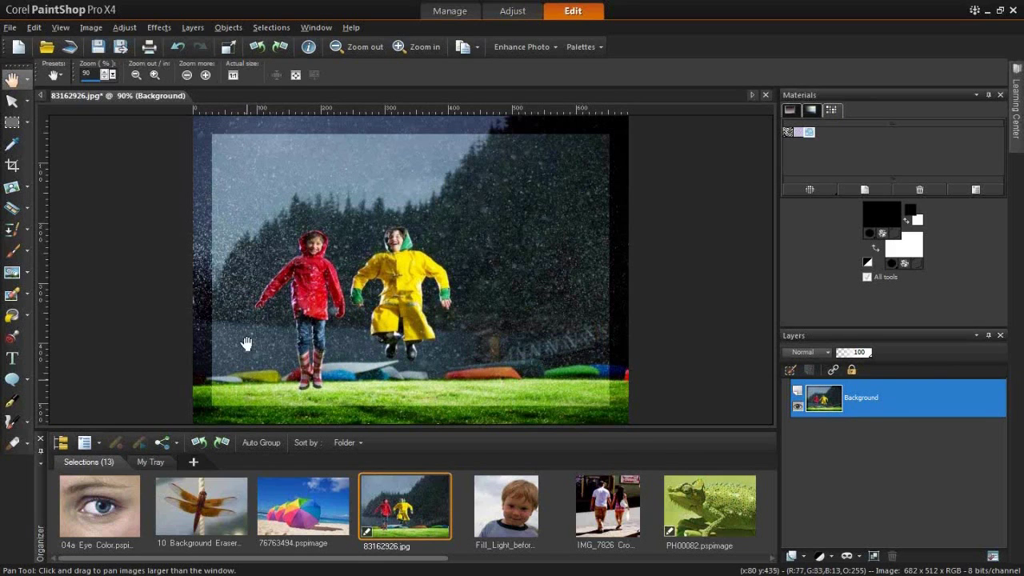
pyautogui.click(177, 47)
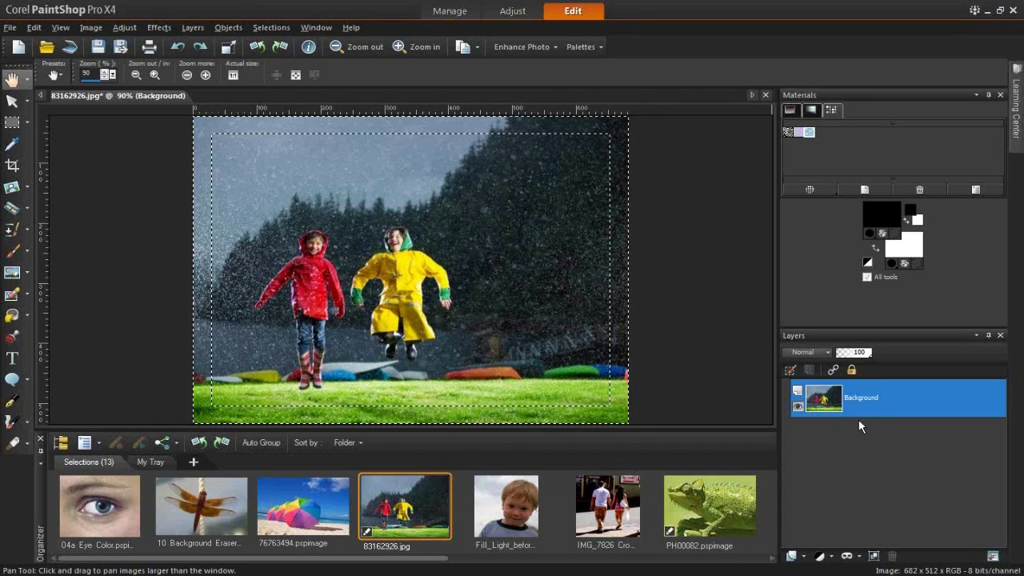
# Add a new raster layer and flood fill the border selection on it with black.
pyautogui.click(803, 557)
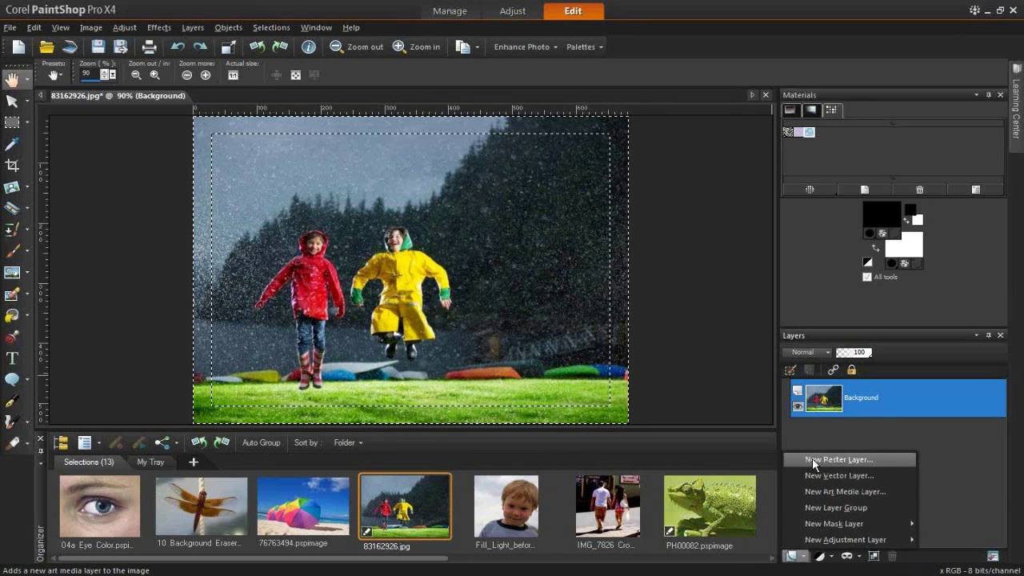
pyautogui.click(807, 458)
pyautogui.click(629, 459)
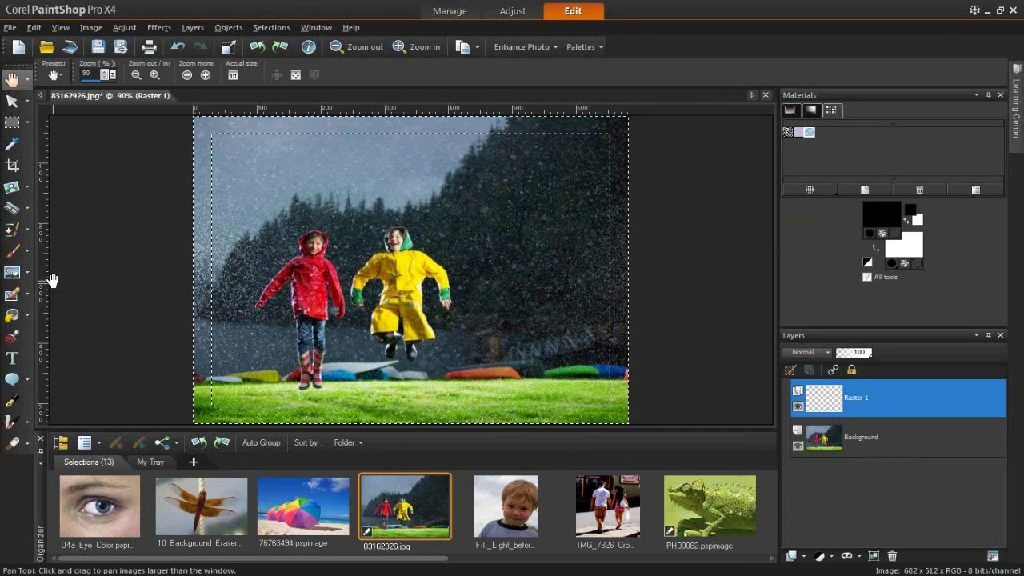
pyautogui.click(12, 318)
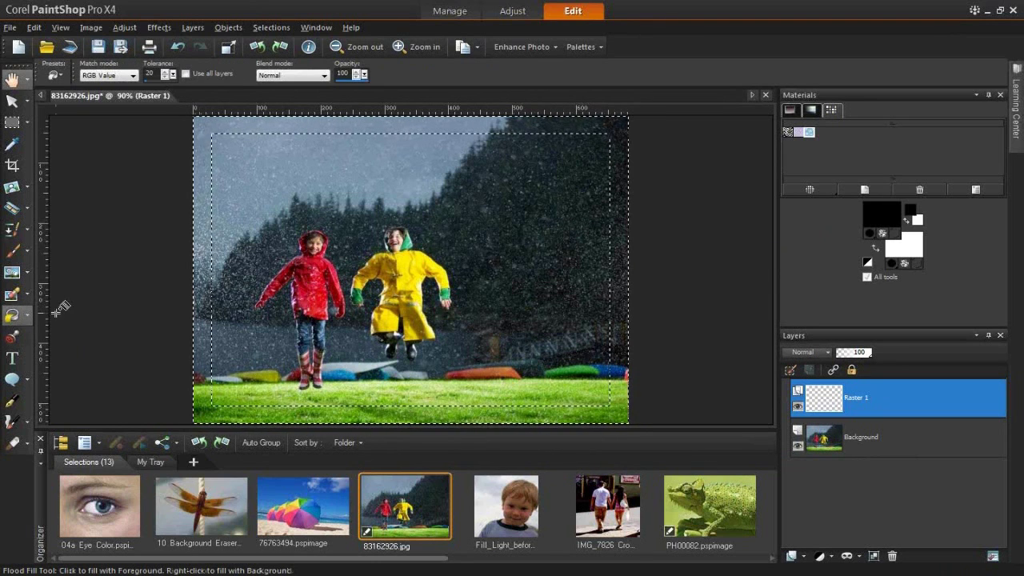
pyautogui.click(618, 222)
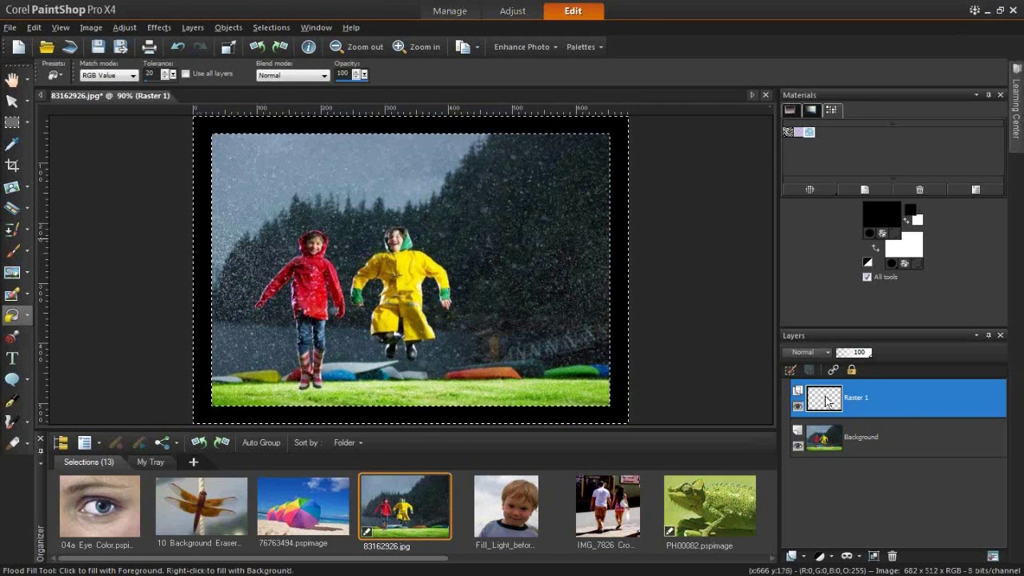
# Hide and show the black border's layer to compare the photo with and without the frame.
pyautogui.moveTo(856, 400)
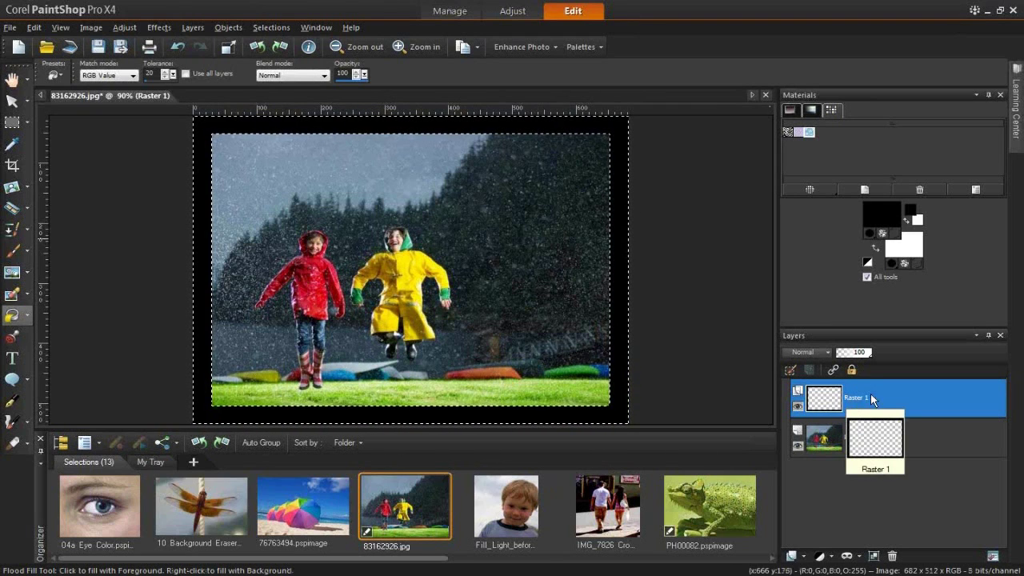
pyautogui.click(797, 408)
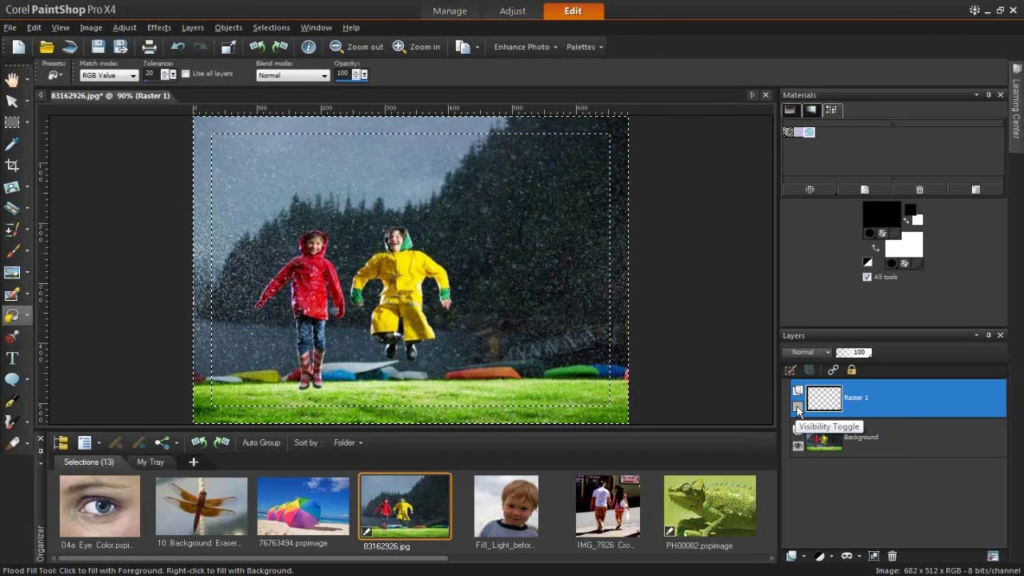
pyautogui.click(797, 408)
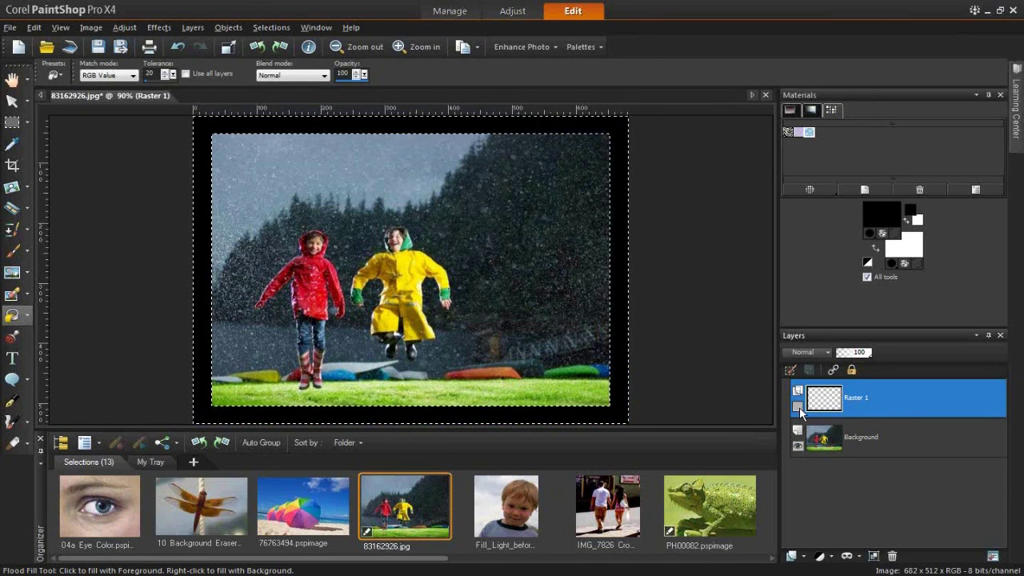
pyautogui.moveTo(799, 405)
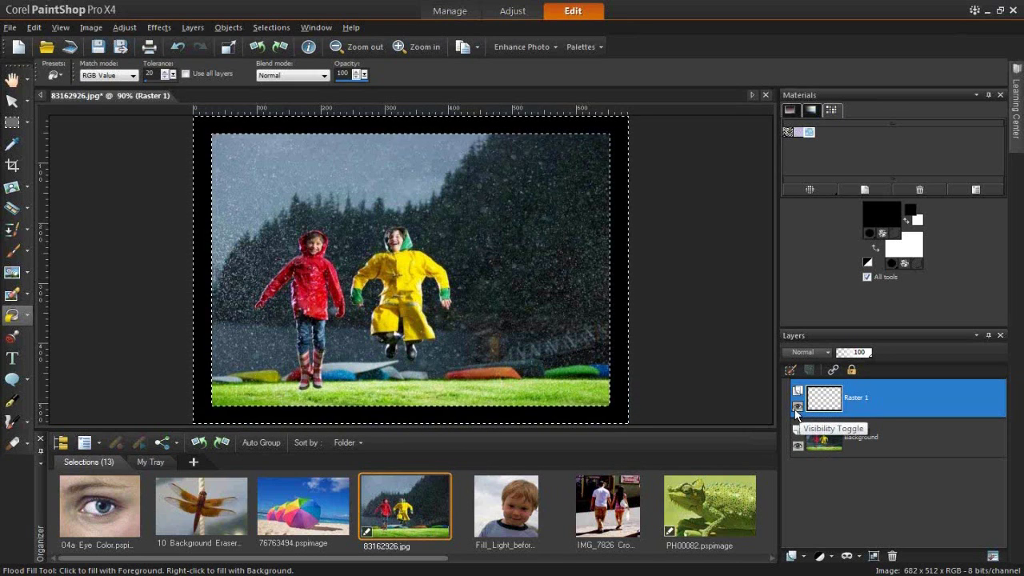
pyautogui.moveTo(821, 438)
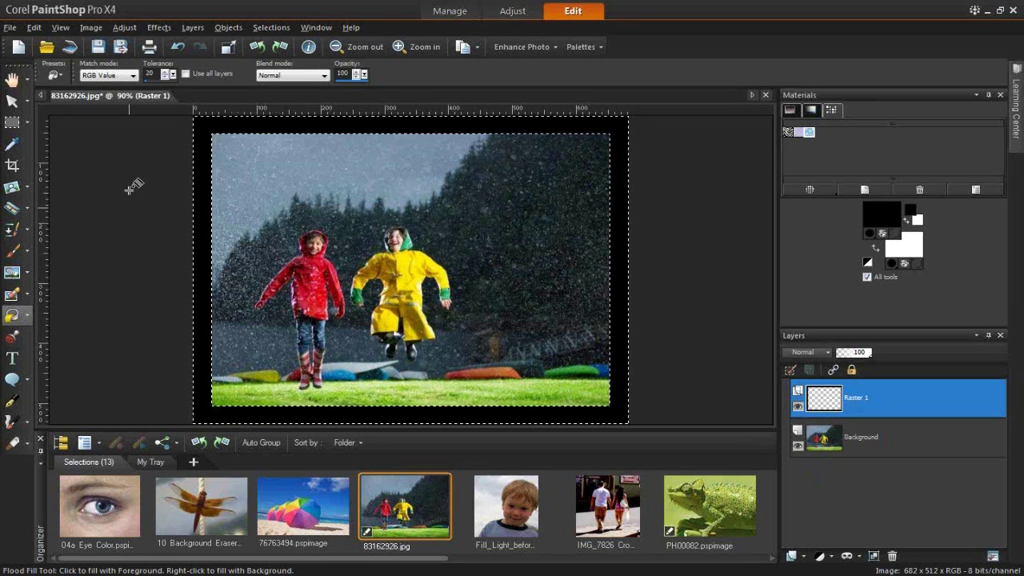
# Open the desert road photo PSW_Vegas08 226.pspimage from the Organizer.
pyautogui.click(25, 127)
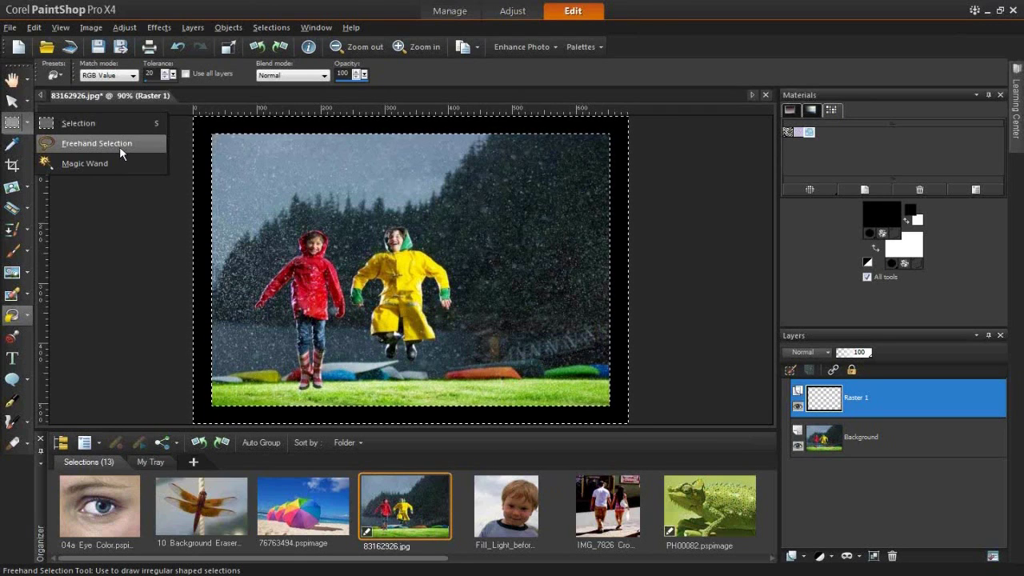
pyautogui.click(415, 564)
pyautogui.moveTo(415, 564); pyautogui.dragTo(734, 564)
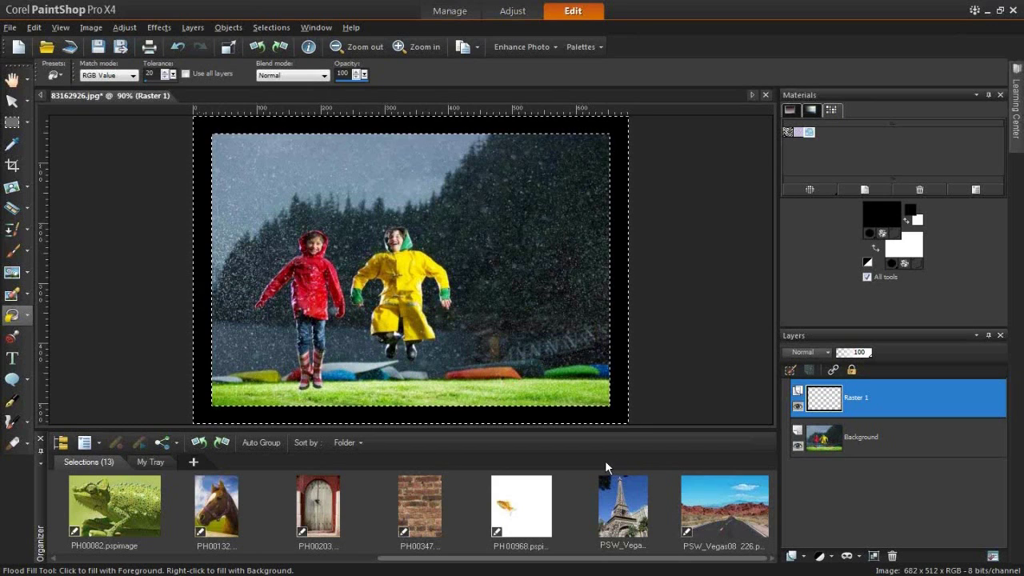
pyautogui.doubleClick(720, 506)
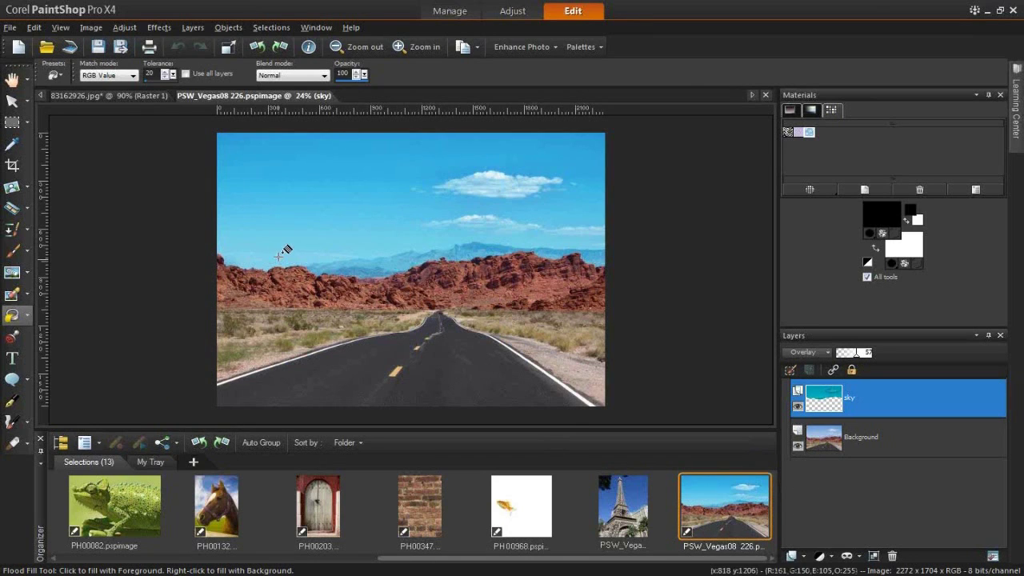
# Draw a rectangular selection across the full width of the sky, ending above the red rock ridge.
pyautogui.click(12, 79)
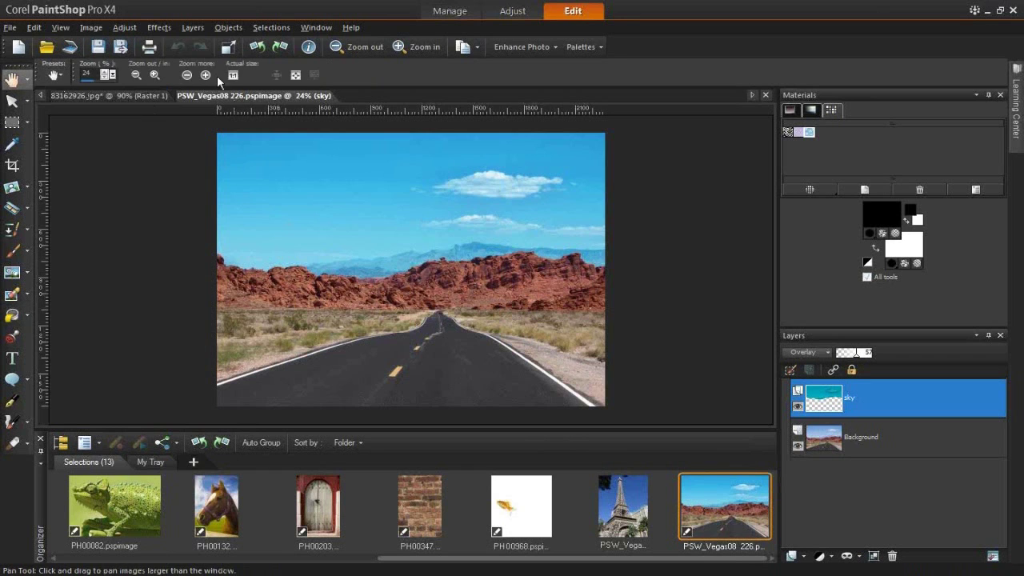
pyautogui.click(206, 74)
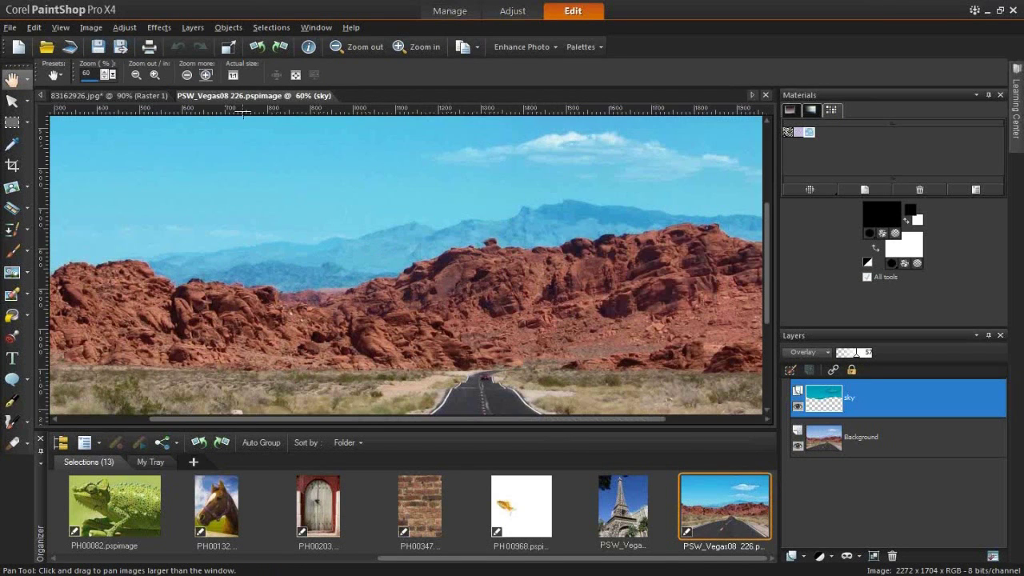
pyautogui.moveTo(445, 255); pyautogui.dragTo(543, 279)
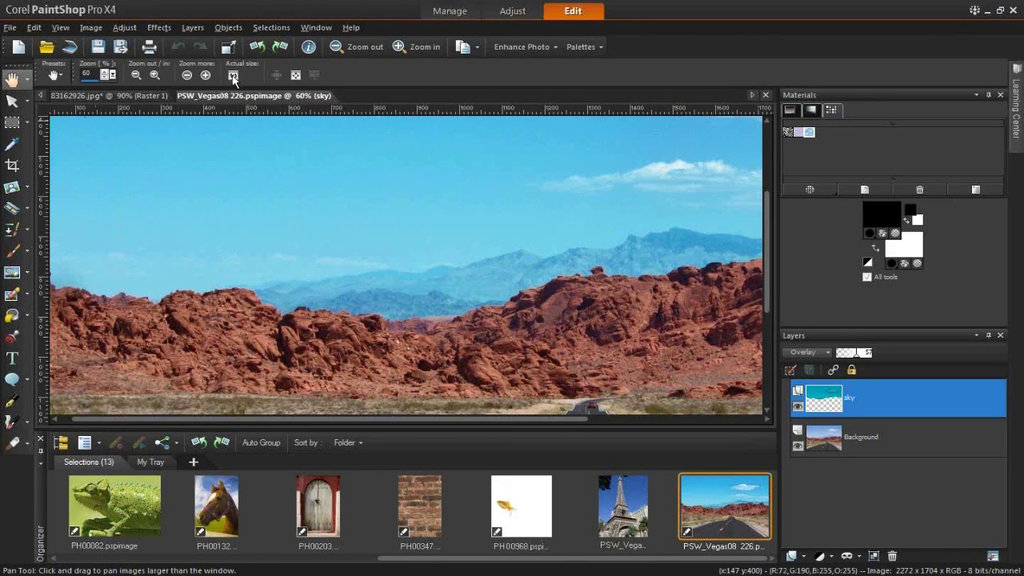
pyautogui.click(189, 75)
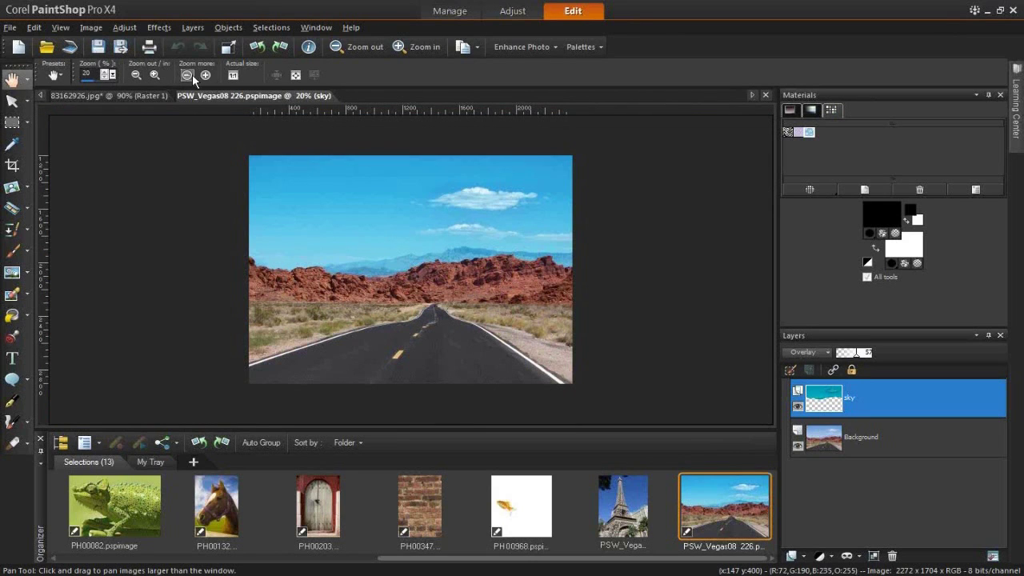
pyautogui.click(295, 75)
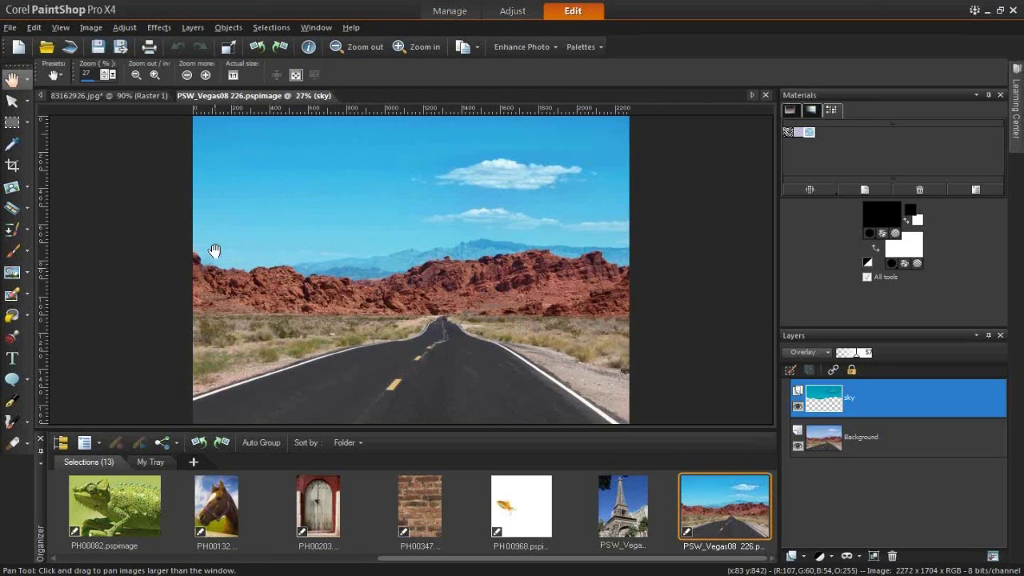
pyautogui.click(12, 123)
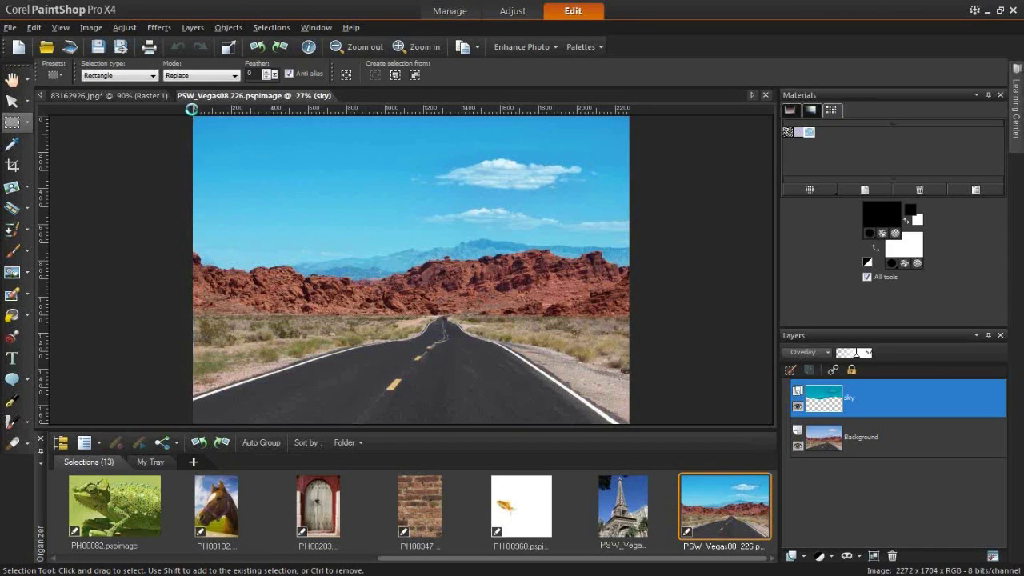
pyautogui.moveTo(180, 235); pyautogui.dragTo(645, 109)
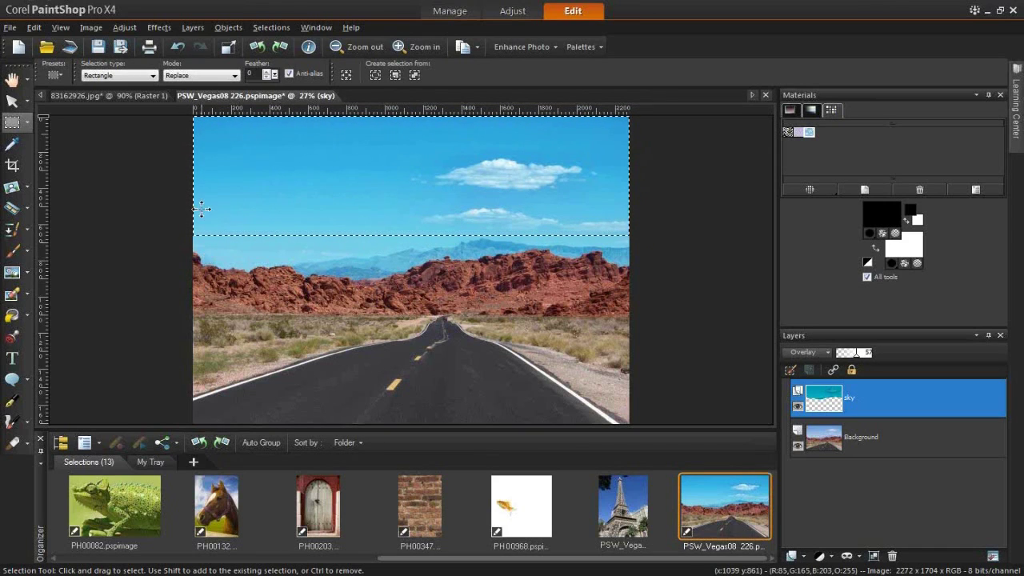
# Activate the Freehand Selection tool with the Edge Seeker selection type for the desert road photo.
pyautogui.click(26, 121)
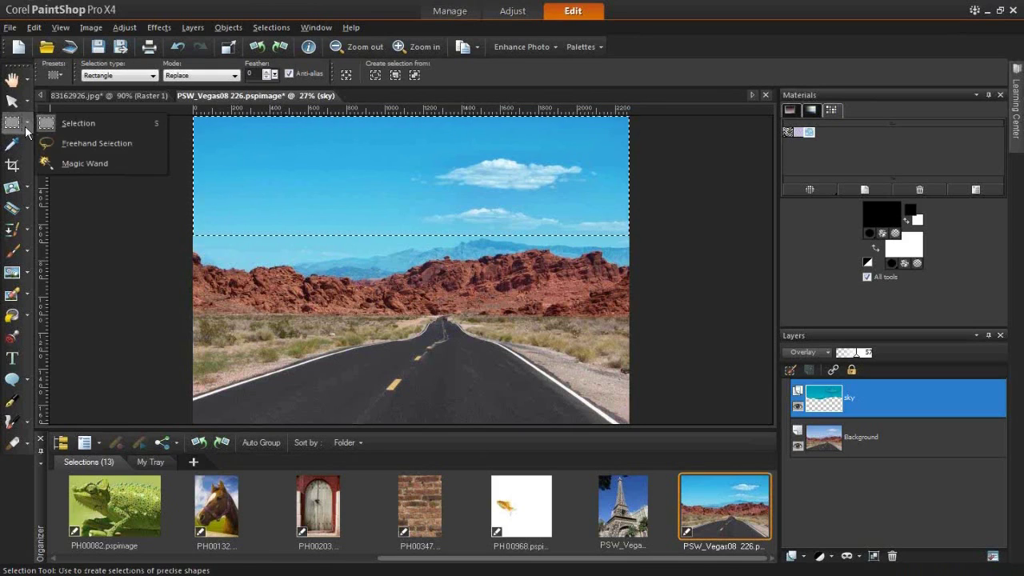
pyautogui.click(82, 143)
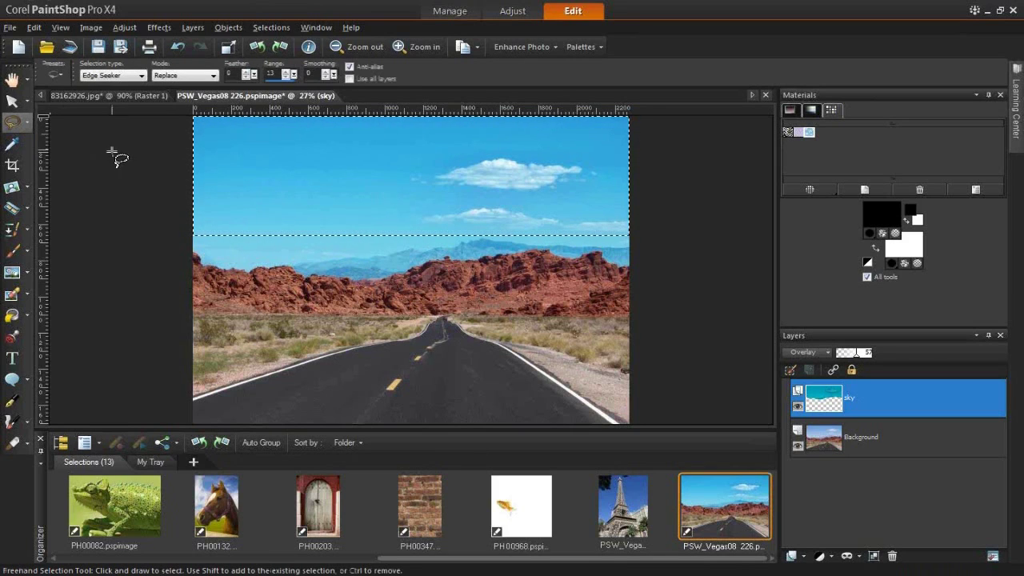
pyautogui.click(134, 80)
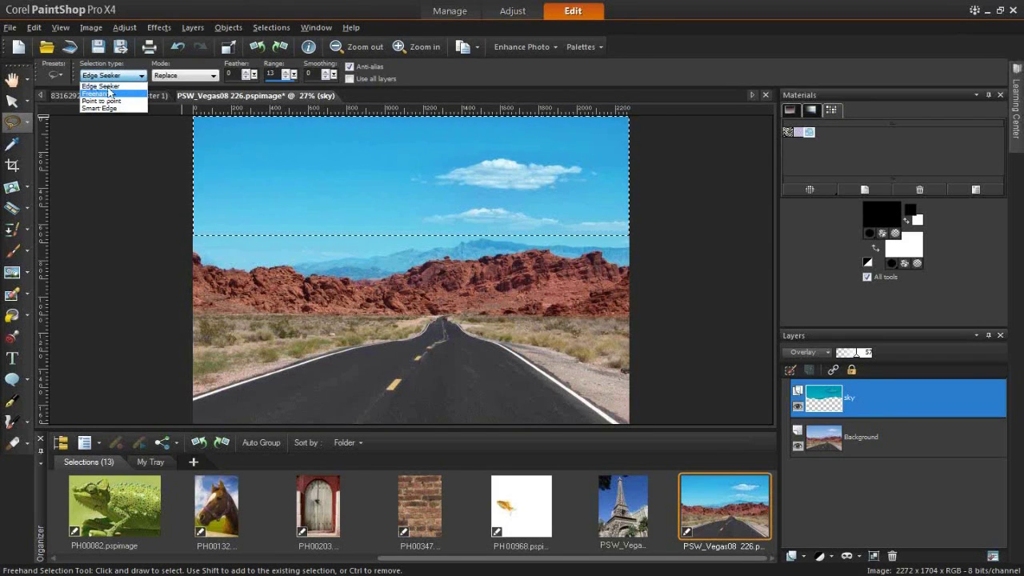
pyautogui.click(108, 86)
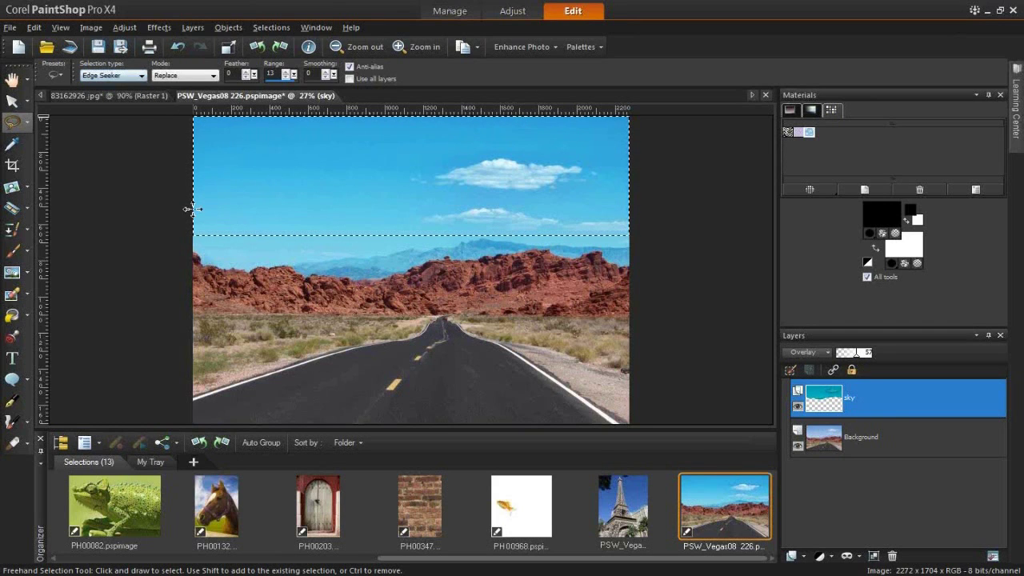
pyautogui.click(12, 80)
pyautogui.click(205, 75)
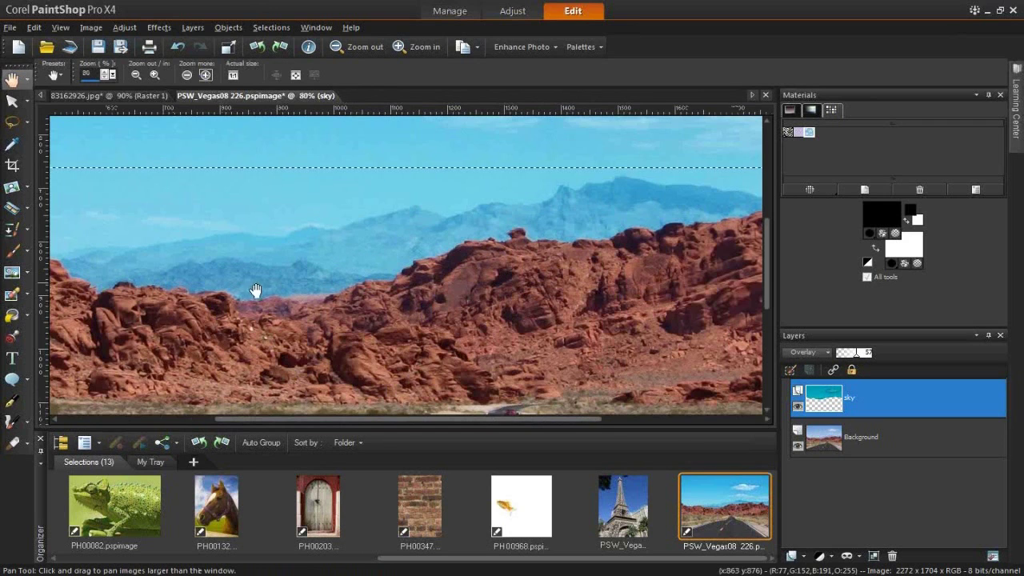
pyautogui.moveTo(187, 298); pyautogui.dragTo(535, 318)
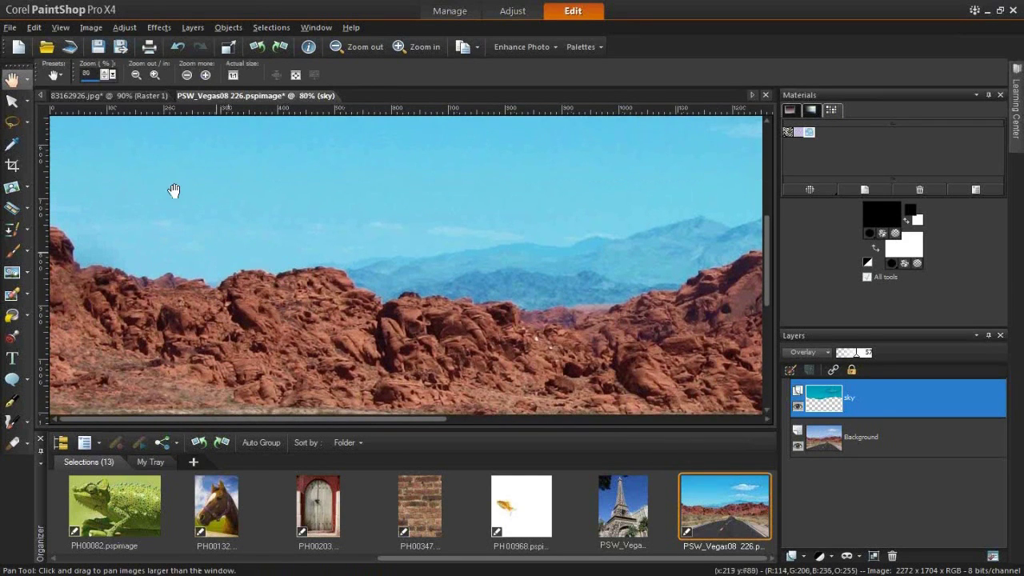
pyautogui.click(11, 124)
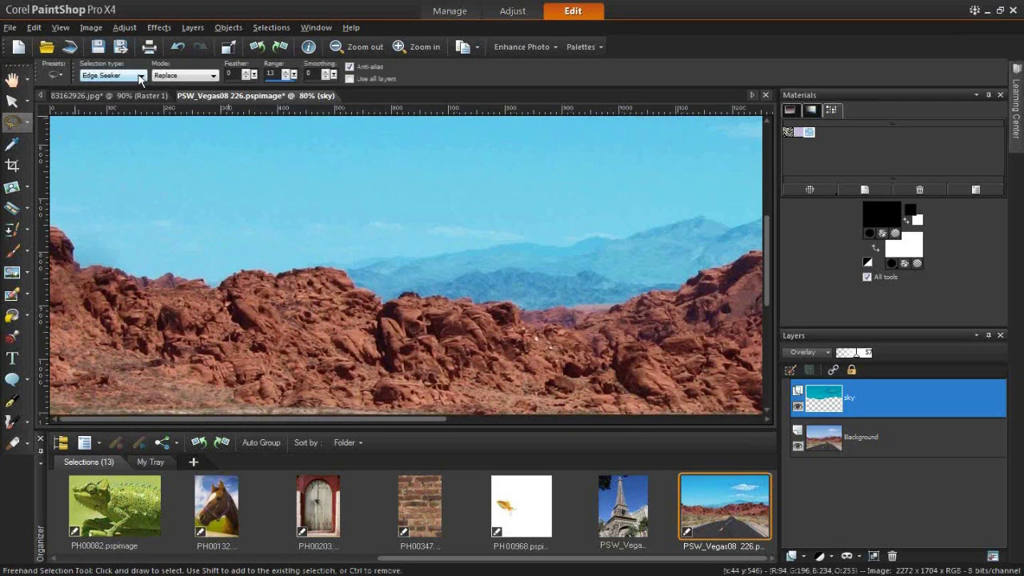
# Trace an Edge Seeker selection along the red rock skyline at the photo's left end, and deselect it.
pyautogui.click(54, 226)
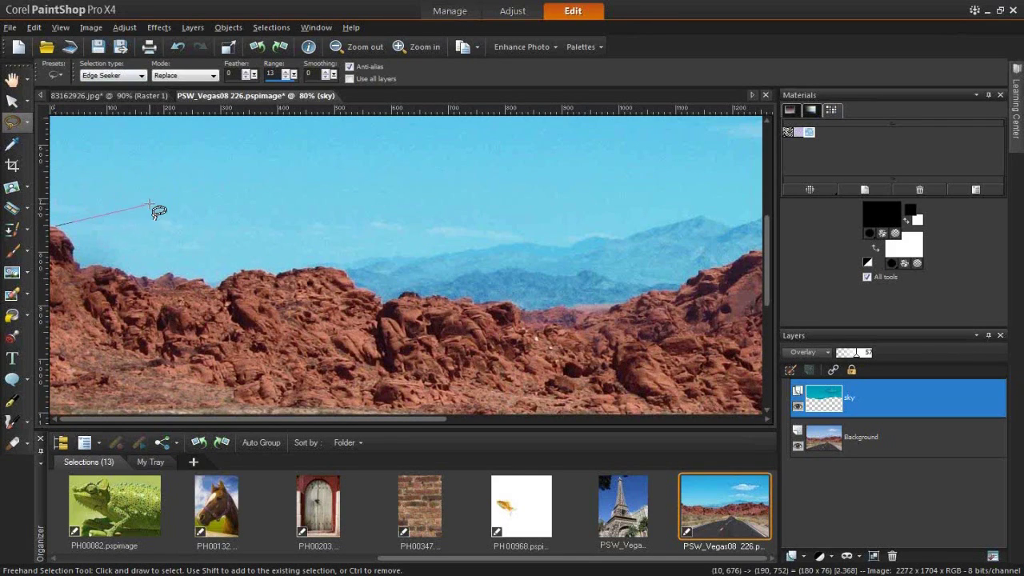
pyautogui.click(78, 255)
pyautogui.click(80, 261)
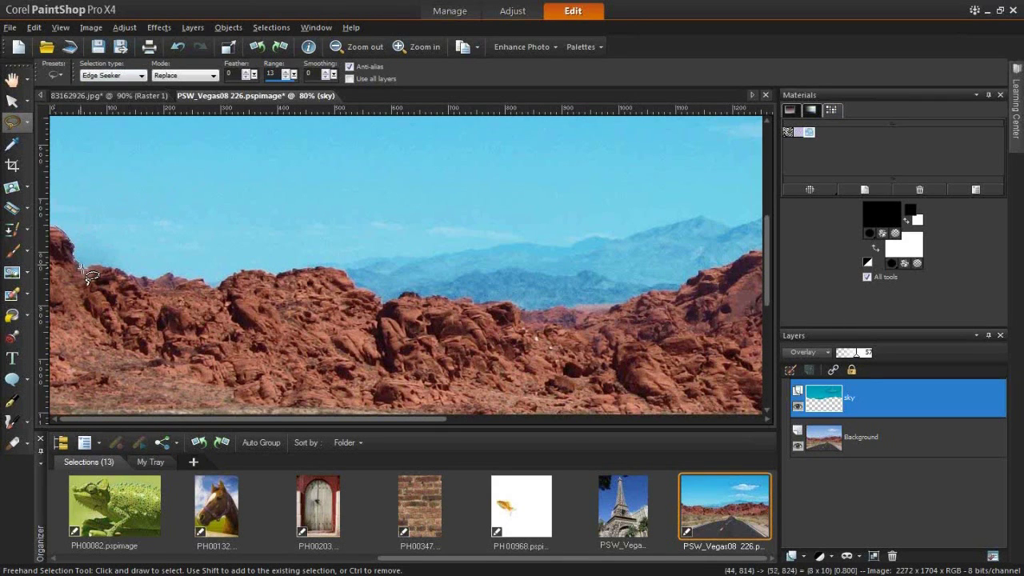
pyautogui.click(102, 271)
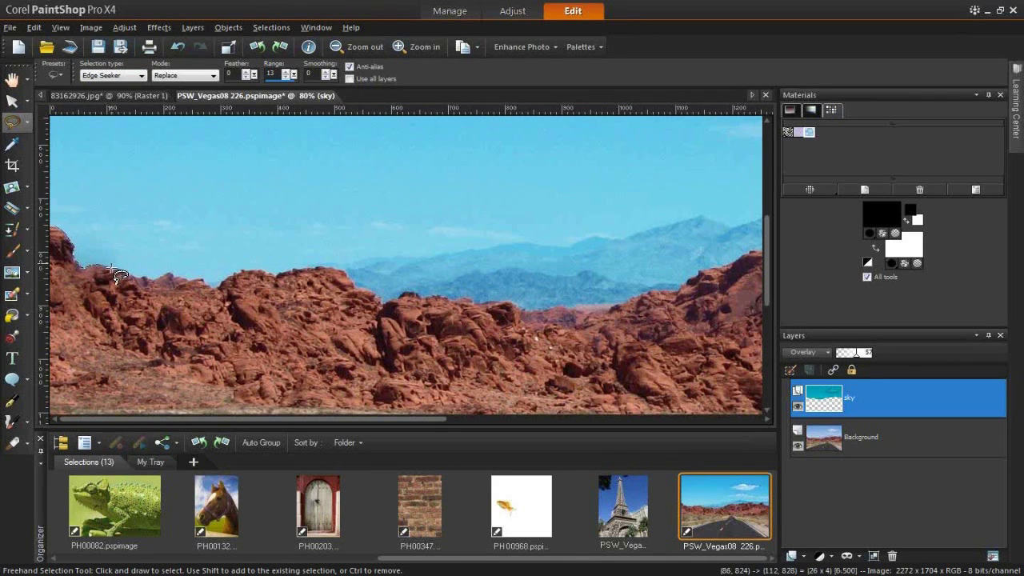
pyautogui.click(111, 271)
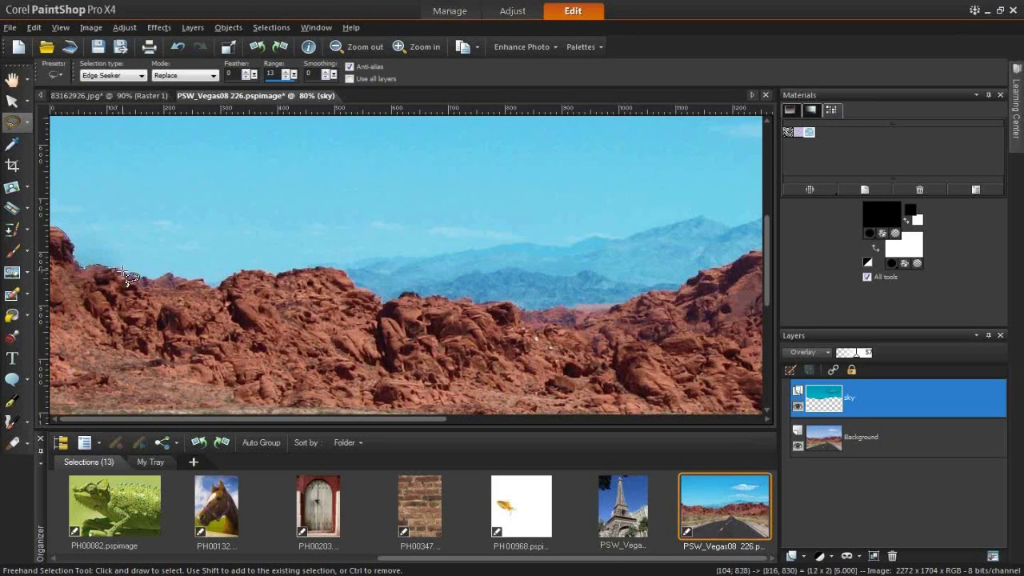
pyautogui.click(133, 281)
pyautogui.click(160, 283)
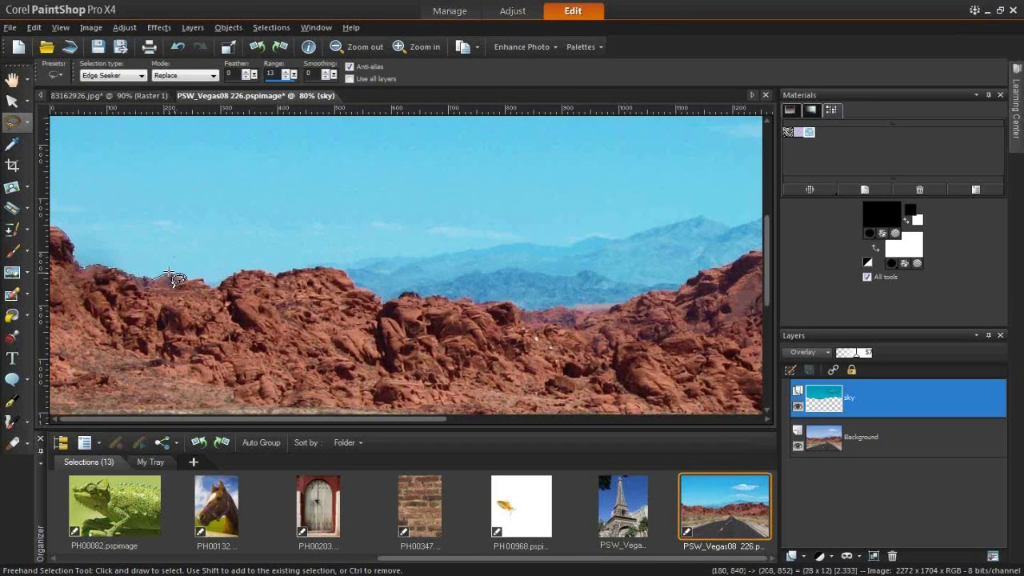
pyautogui.click(178, 278)
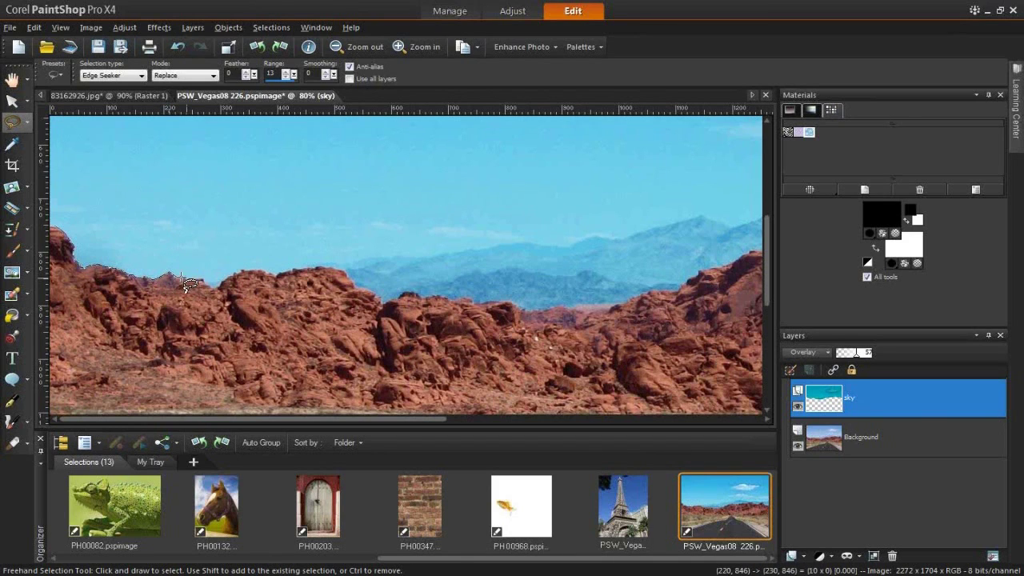
pyautogui.click(194, 275)
pyautogui.click(207, 283)
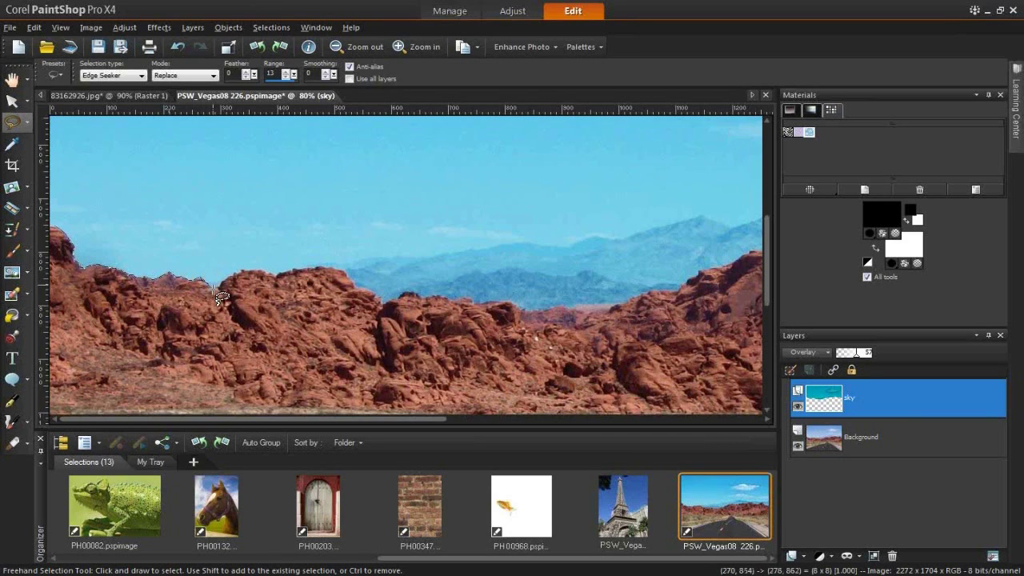
pyautogui.click(235, 272)
pyautogui.doubleClick(237, 273)
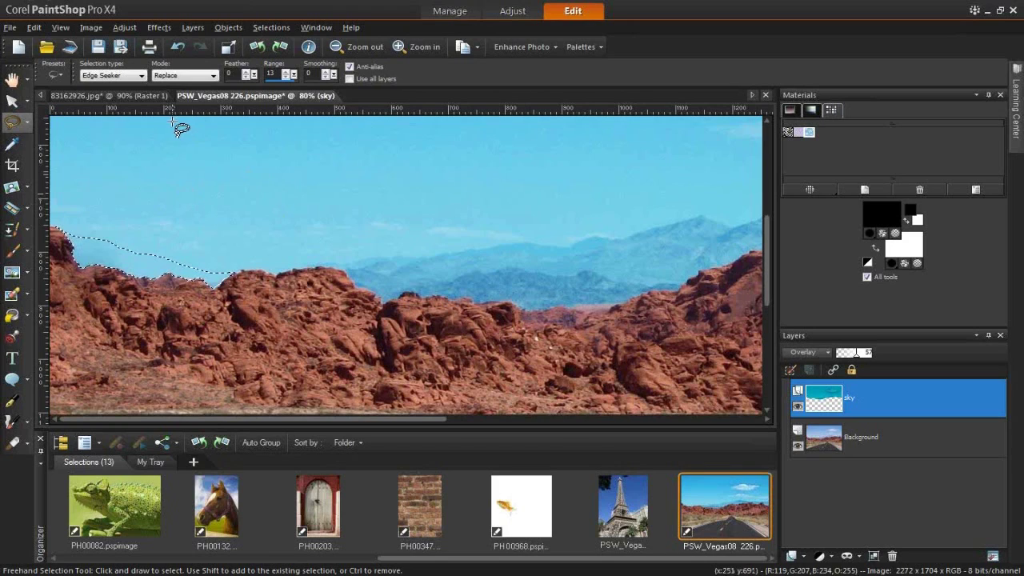
pyautogui.press('ctrl')
pyautogui.hotkey('ctrl', 'd')
# Draw a wavy closed selection over the sky and red rocks using the Freehand selection type, and clear it.
pyautogui.click(142, 75)
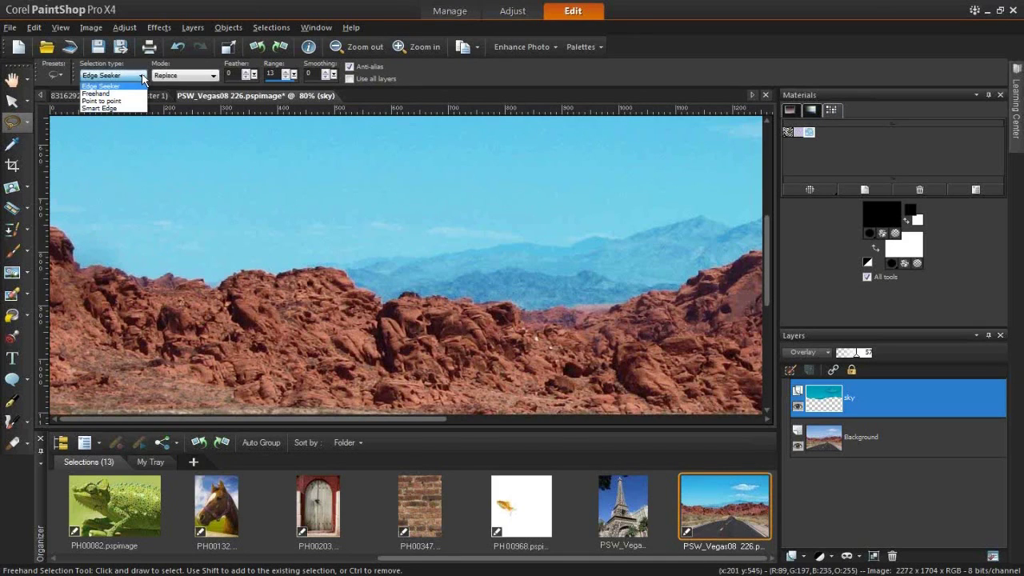
pyautogui.click(98, 94)
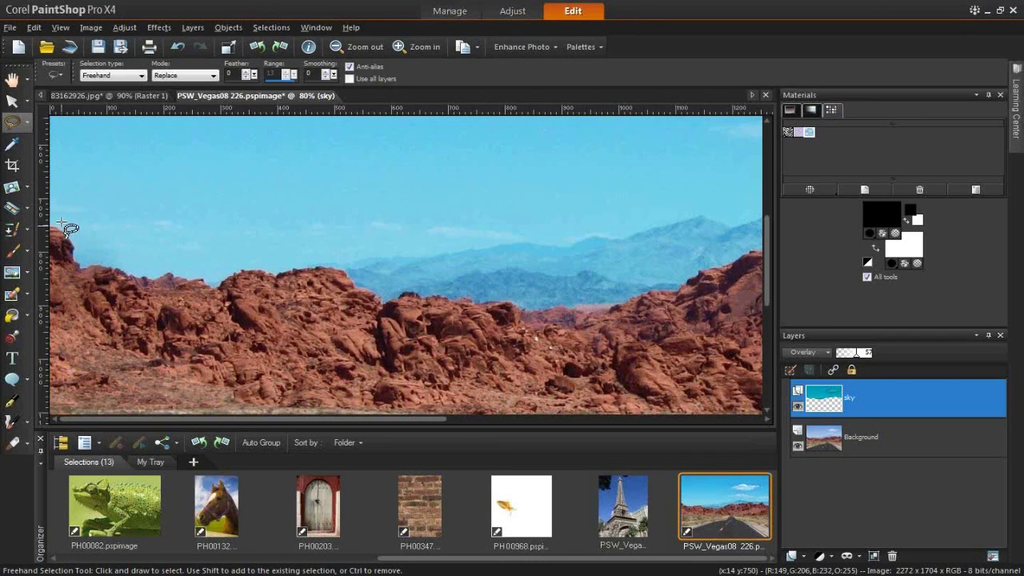
pyautogui.moveTo(61, 220)
pyautogui.mouseDown()
pyautogui.moveTo(92, 216)
pyautogui.moveTo(100, 236)
pyautogui.moveTo(129, 233)
pyautogui.moveTo(168, 176)
pyautogui.moveTo(198, 186)
pyautogui.moveTo(221, 240)
pyautogui.moveTo(273, 213)
pyautogui.moveTo(334, 213)
pyautogui.moveTo(392, 268)
pyautogui.moveTo(428, 212)
pyautogui.moveTo(494, 221)
pyautogui.moveTo(555, 284)
pyautogui.moveTo(590, 248)
pyautogui.moveTo(656, 226)
pyautogui.moveTo(642, 305)
pyautogui.moveTo(590, 345)
pyautogui.moveTo(385, 307)
pyautogui.moveTo(339, 329)
pyautogui.moveTo(277, 307)
pyautogui.moveTo(255, 279)
pyautogui.moveTo(170, 325)
pyautogui.moveTo(158, 298)
pyautogui.moveTo(167, 258)
pyautogui.moveTo(107, 283)
pyautogui.moveTo(78, 279)
pyautogui.moveTo(68, 238)
pyautogui.mouseUp()
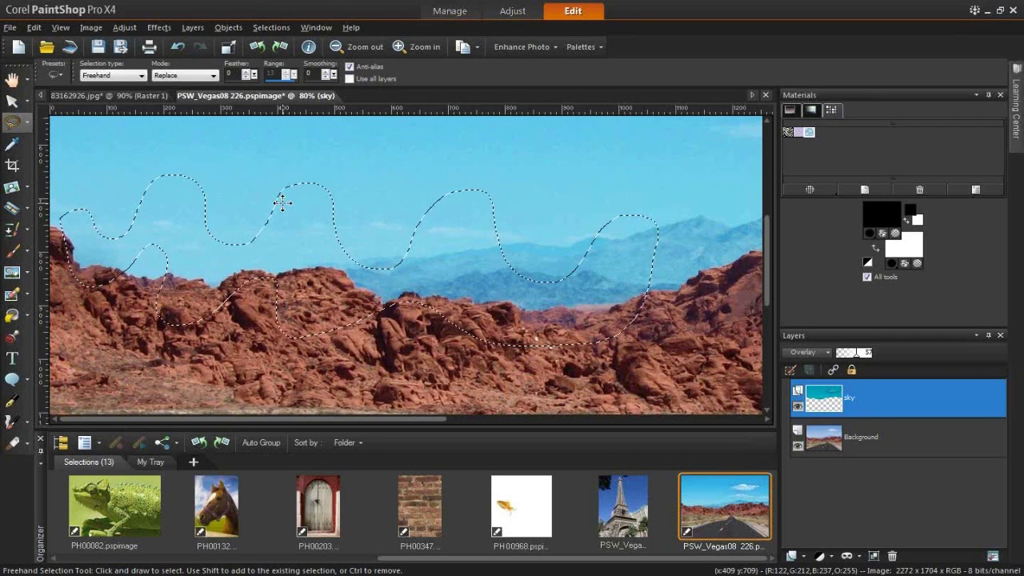
pyautogui.click(201, 200)
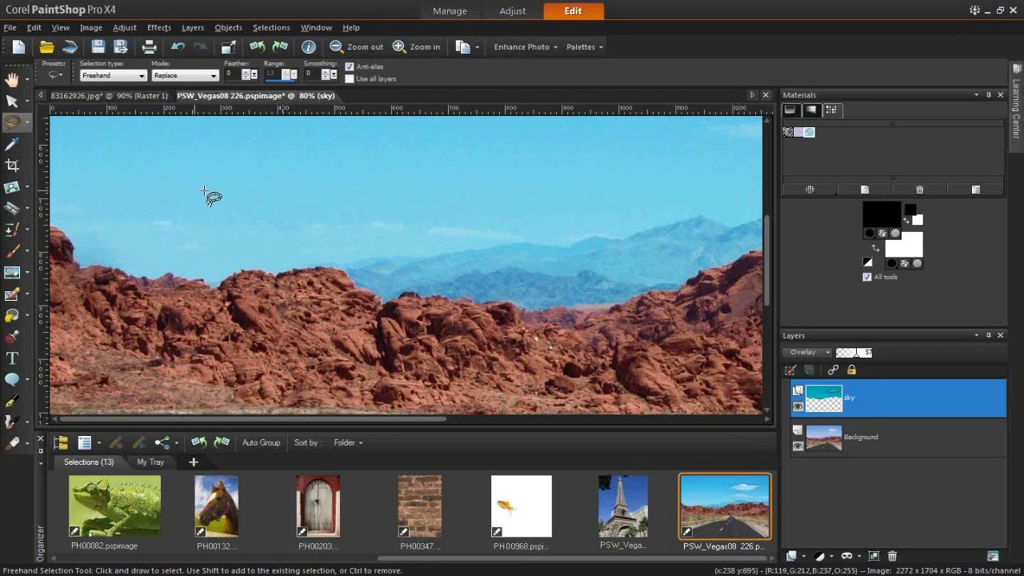
# Draw a zigzag selection across the sky above the ridge using the Point to point selection type, and deselect it.
pyautogui.click(138, 76)
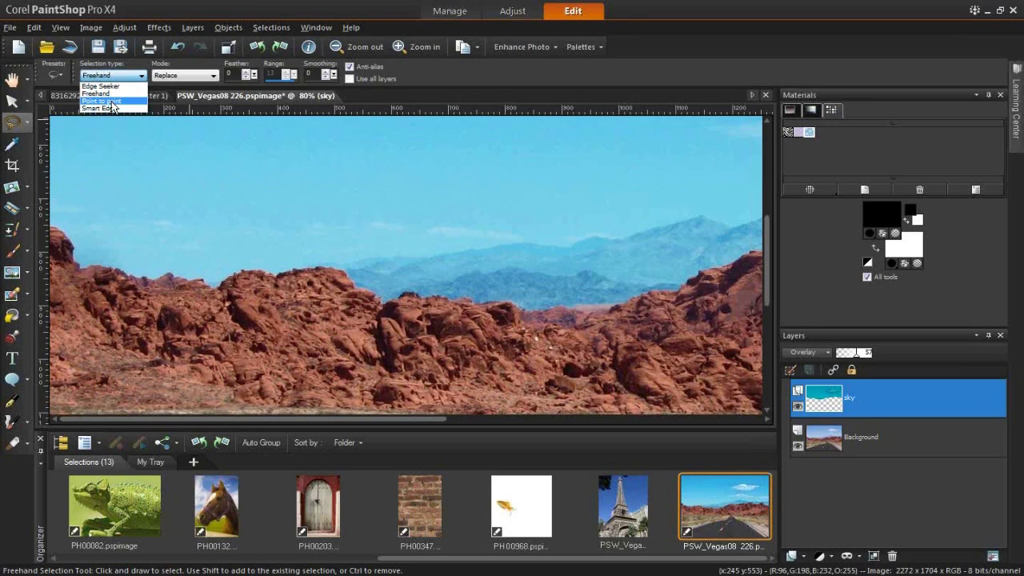
pyautogui.click(112, 102)
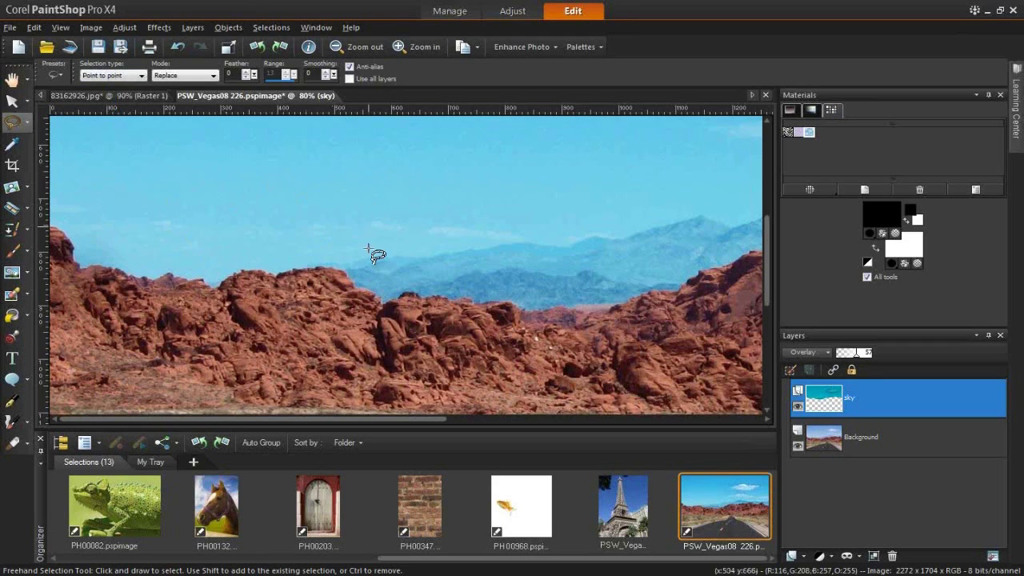
pyautogui.click(84, 211)
pyautogui.click(204, 182)
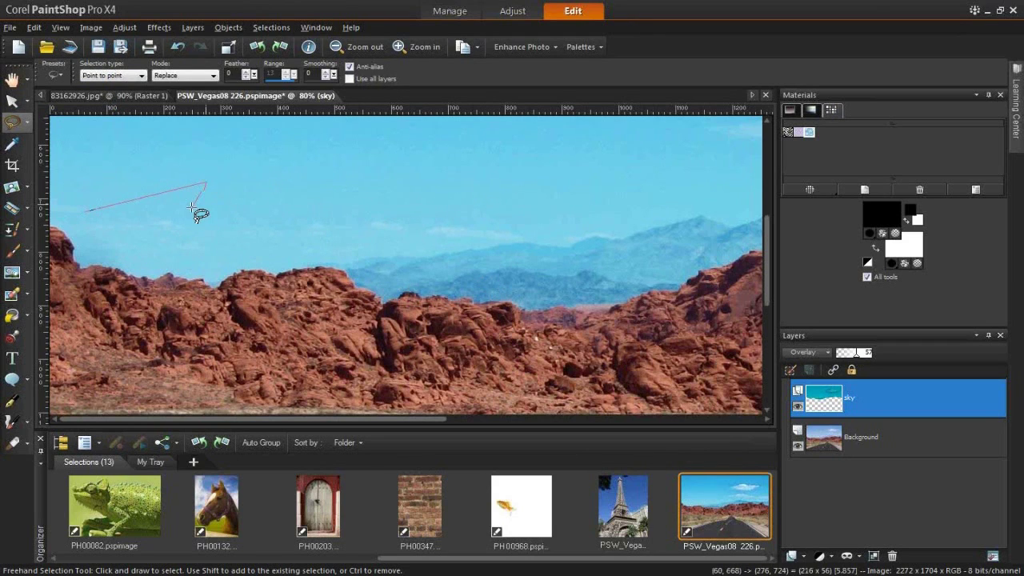
pyautogui.click(162, 242)
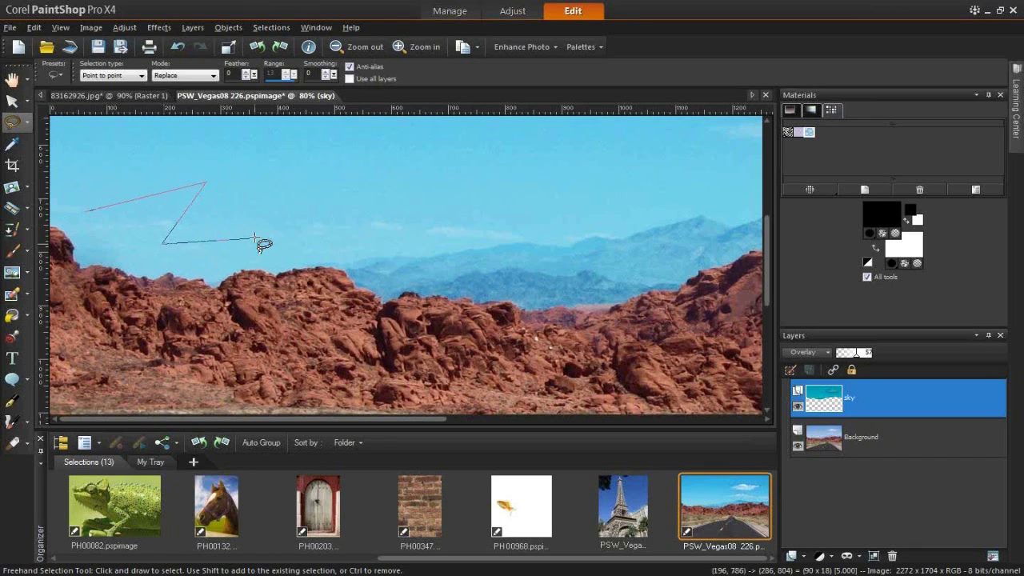
pyautogui.click(293, 172)
pyautogui.click(300, 245)
pyautogui.click(397, 269)
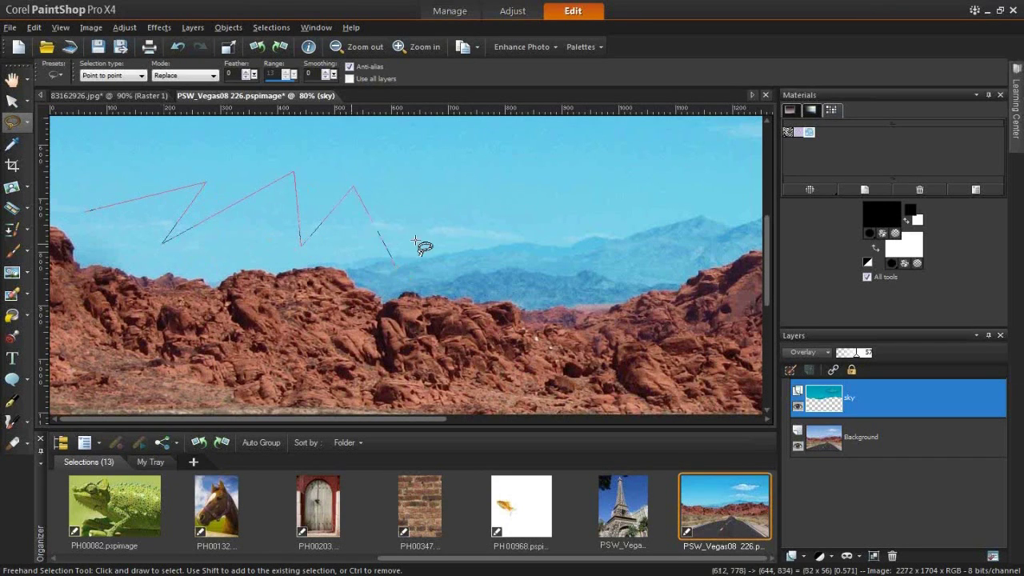
pyautogui.click(472, 175)
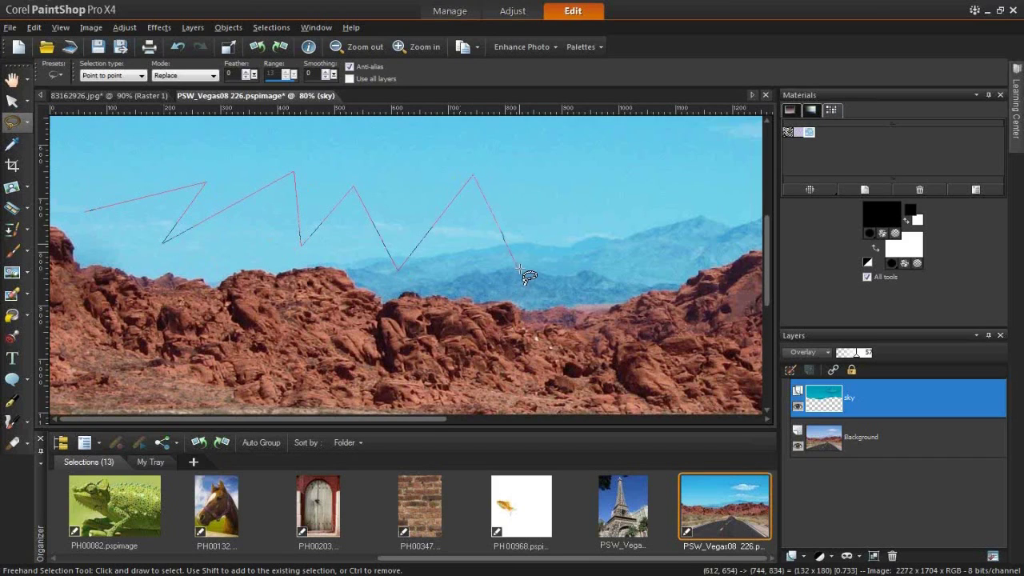
pyautogui.click(534, 256)
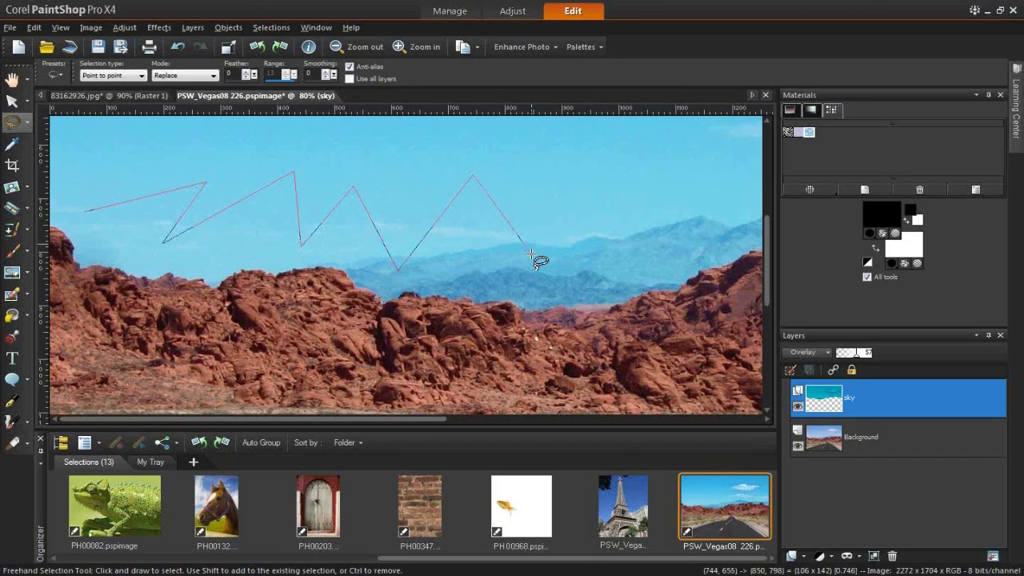
pyautogui.doubleClick(459, 274)
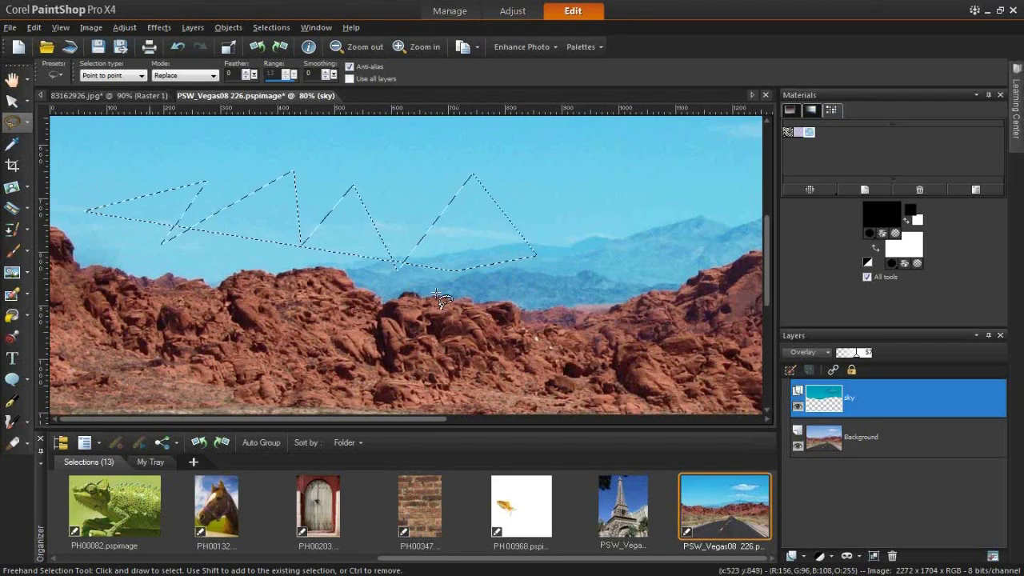
pyautogui.hotkey('ctrl', 'd')
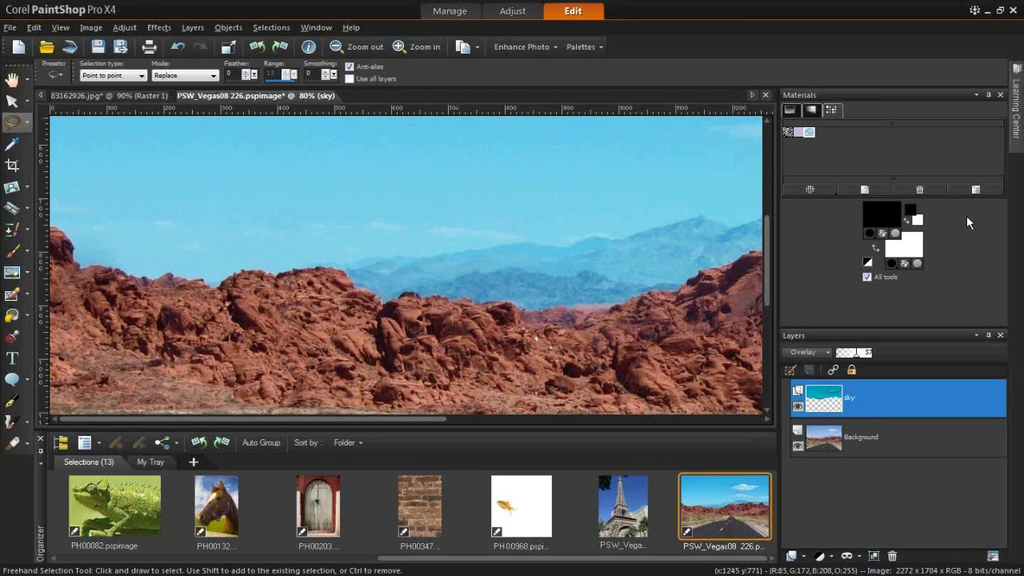
# Change the selection type to Smart Edge and clear the zigzag selection in the sky.
pyautogui.click(142, 78)
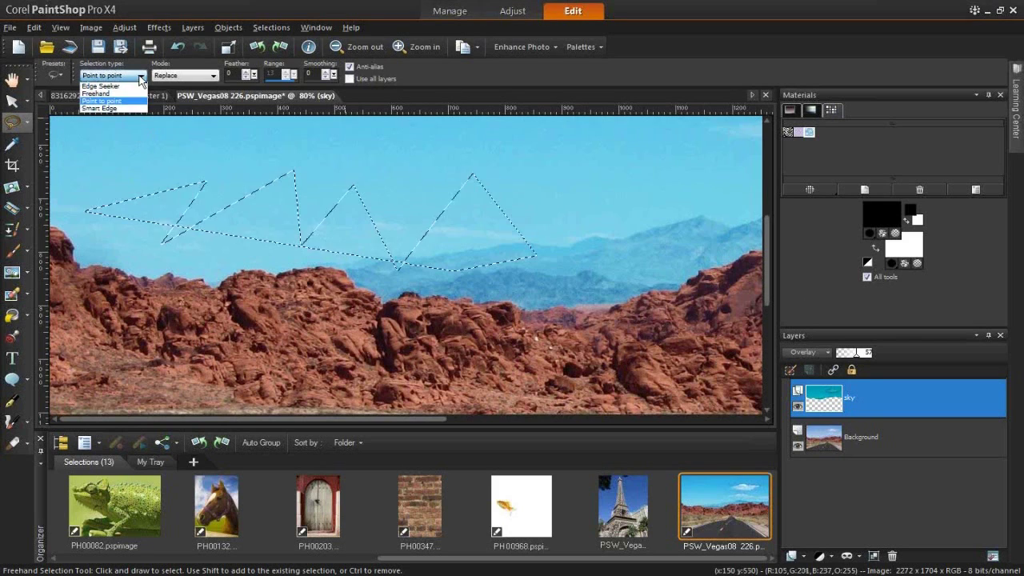
pyautogui.click(104, 110)
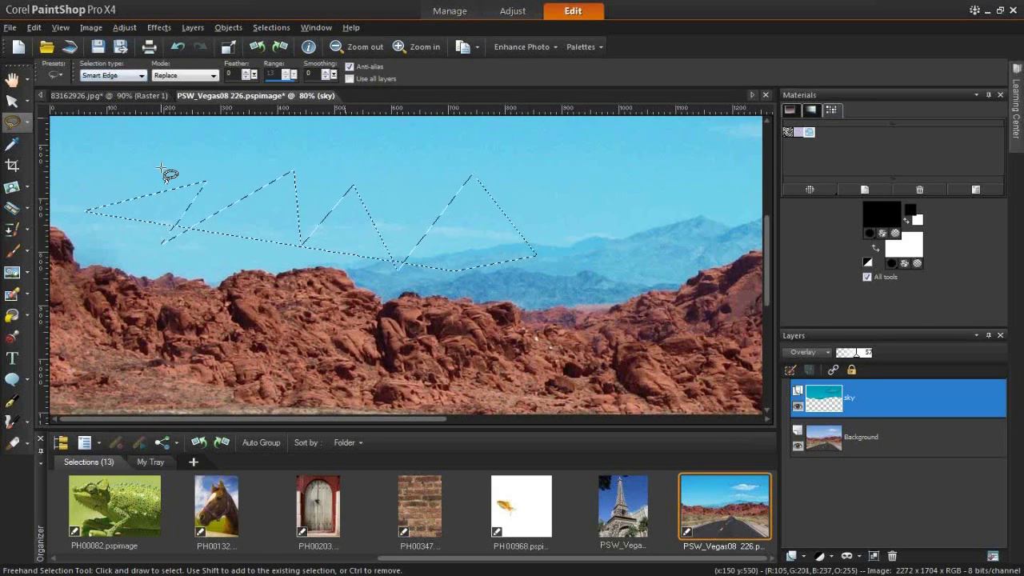
pyautogui.click(169, 222)
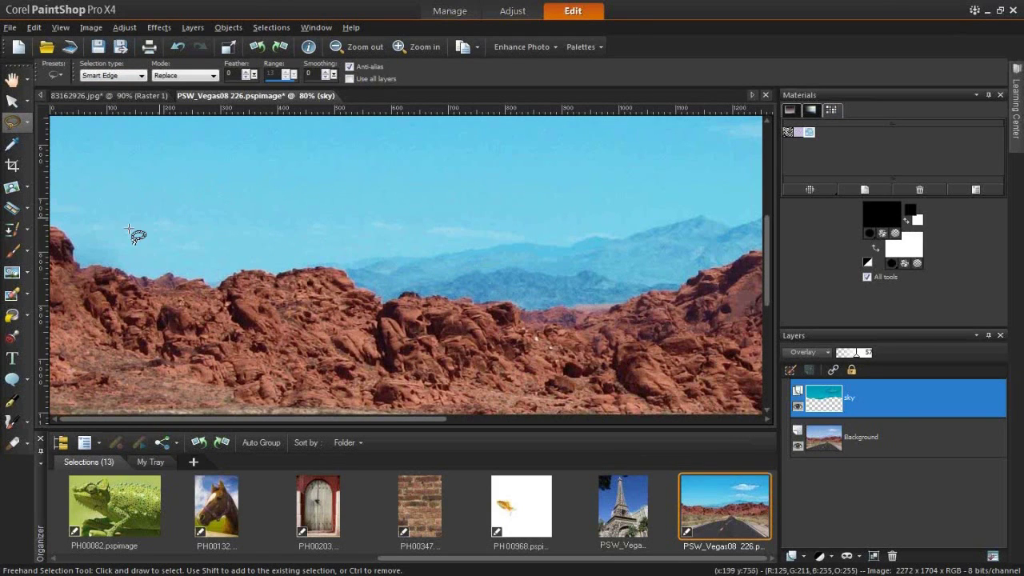
# Trace a Smart Edge selection along the red rock skyline from the photo's left end to the higher rocks beyond the valley, and close it.
pyautogui.click(58, 223)
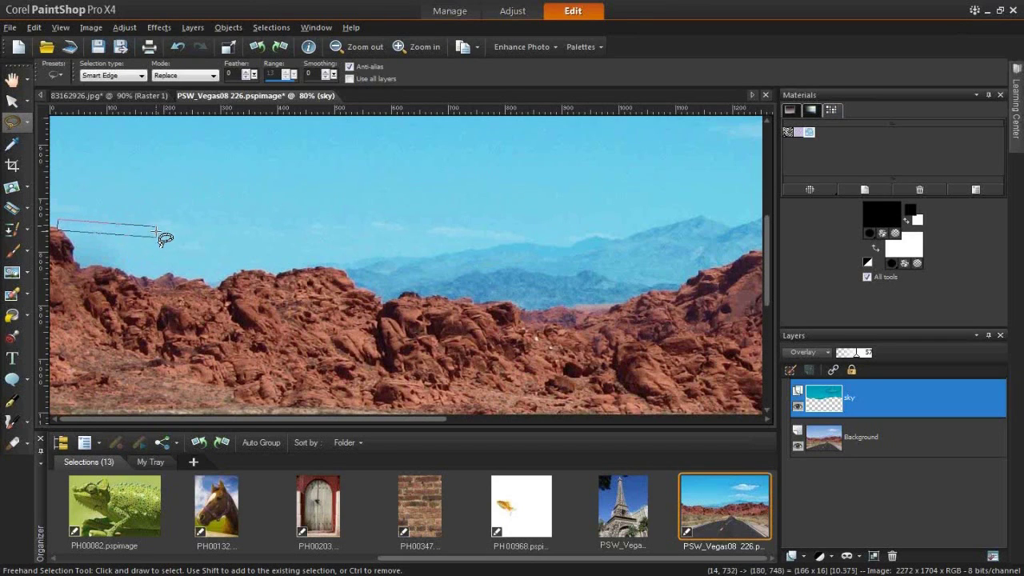
pyautogui.click(74, 266)
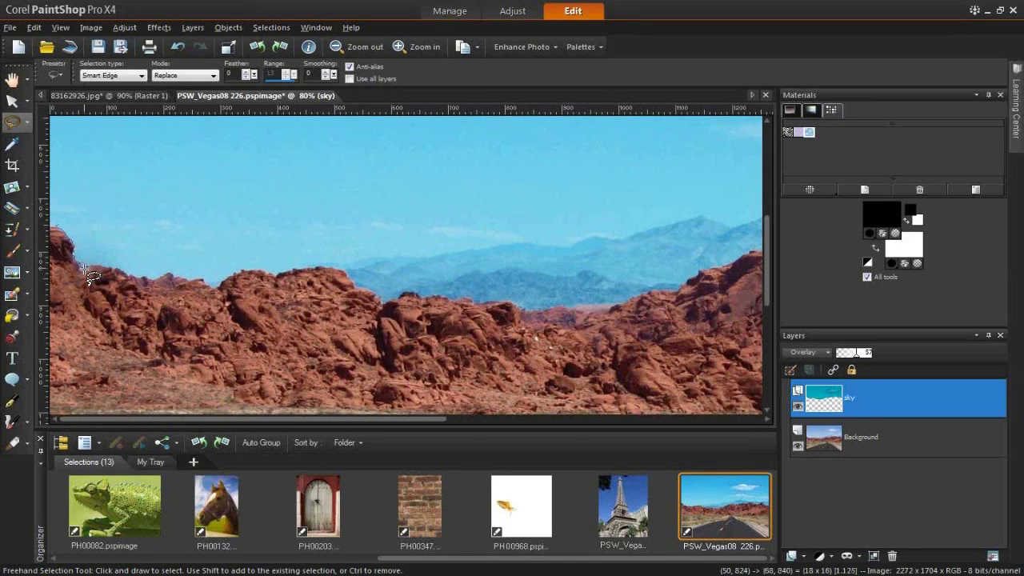
pyautogui.click(93, 265)
pyautogui.click(114, 273)
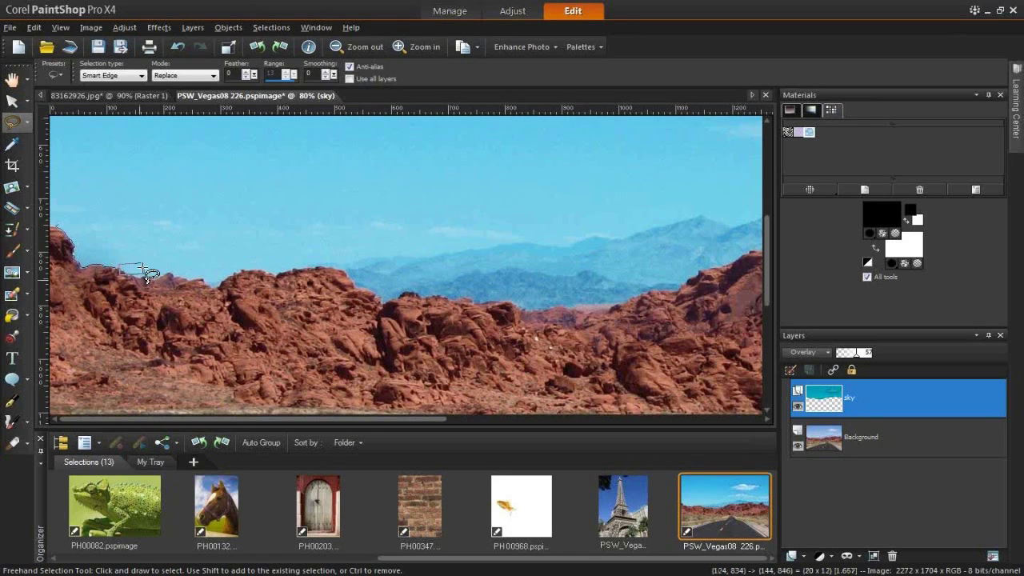
pyautogui.click(135, 280)
pyautogui.click(144, 280)
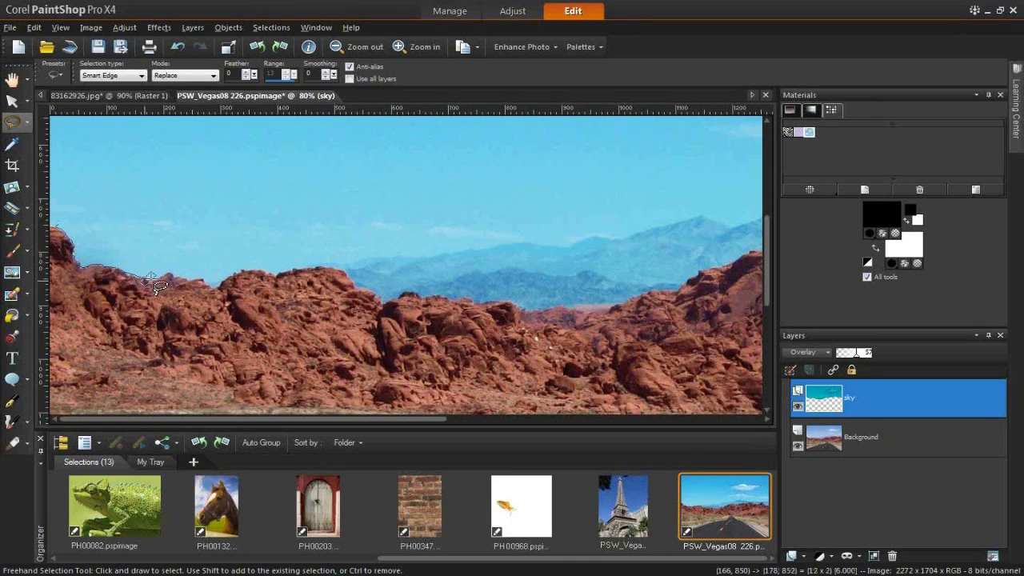
pyautogui.click(176, 271)
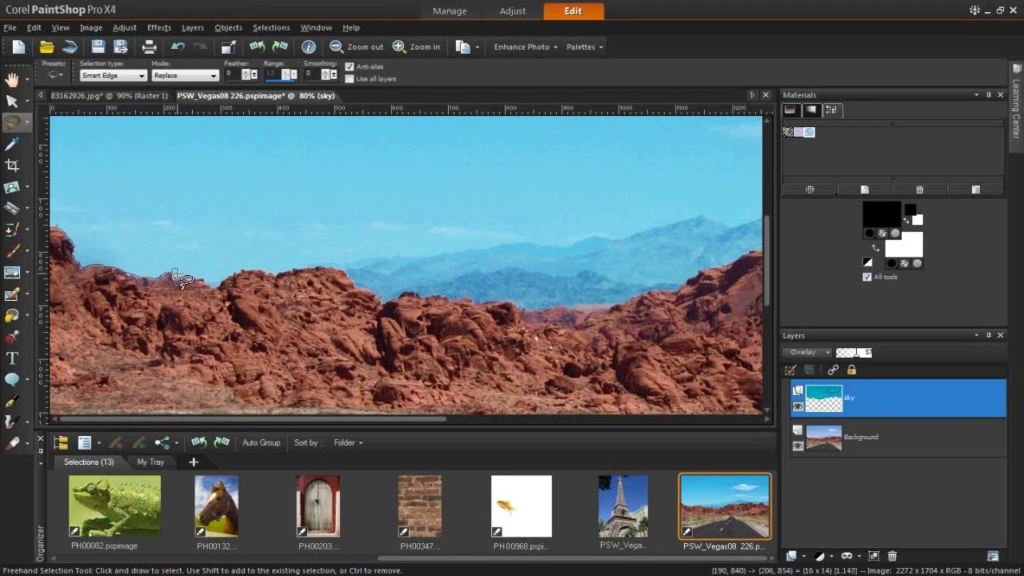
pyautogui.click(195, 277)
pyautogui.click(208, 286)
pyautogui.click(229, 270)
pyautogui.click(252, 271)
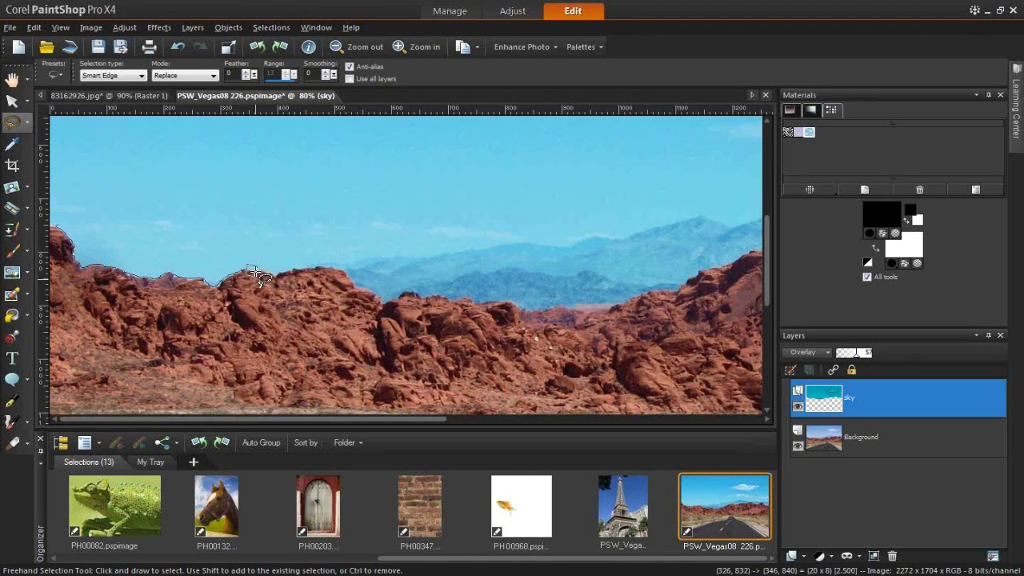
pyautogui.click(275, 281)
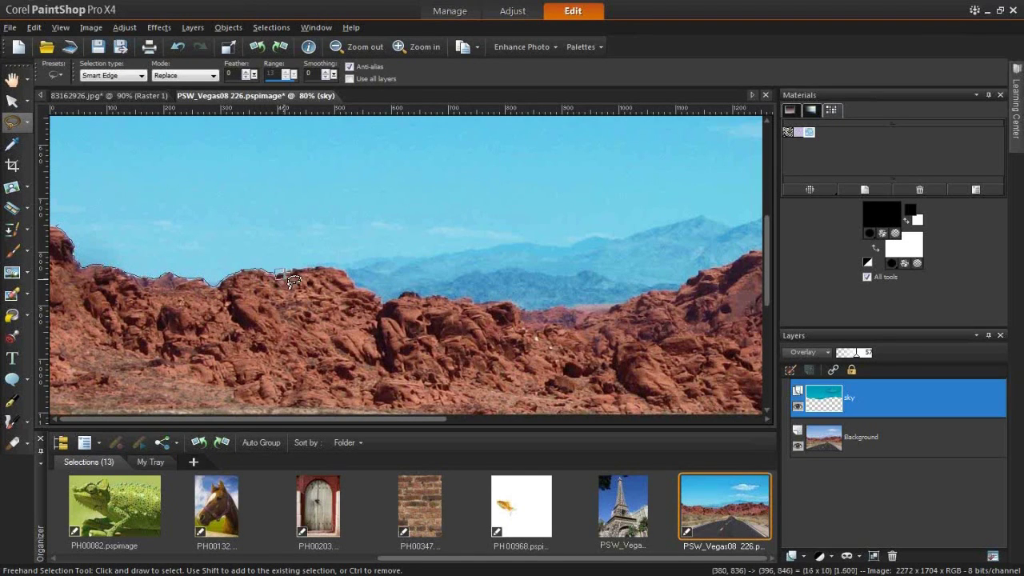
pyautogui.click(338, 277)
pyautogui.click(345, 279)
pyautogui.click(356, 292)
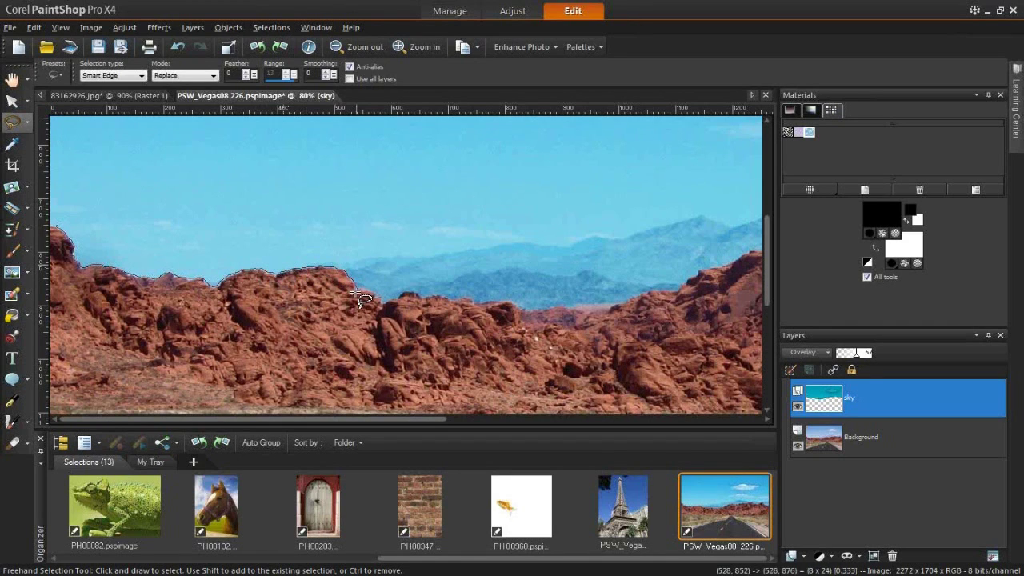
pyautogui.click(371, 290)
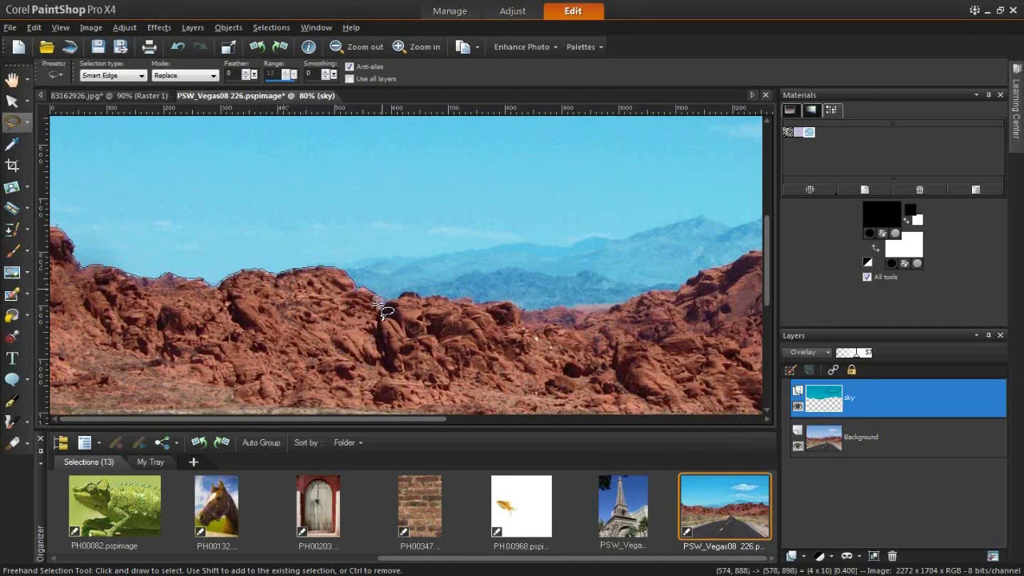
pyautogui.click(383, 297)
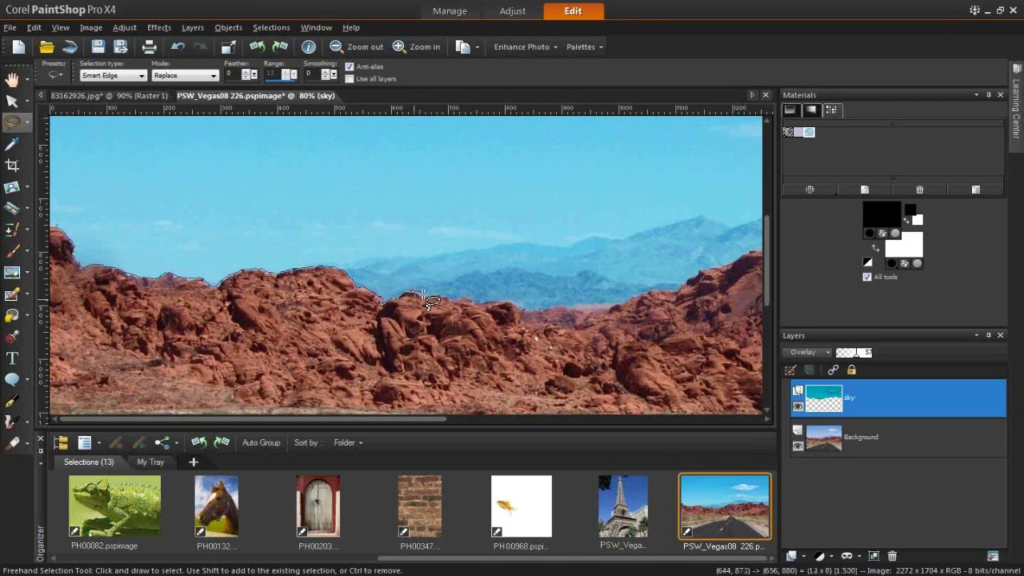
pyautogui.click(454, 295)
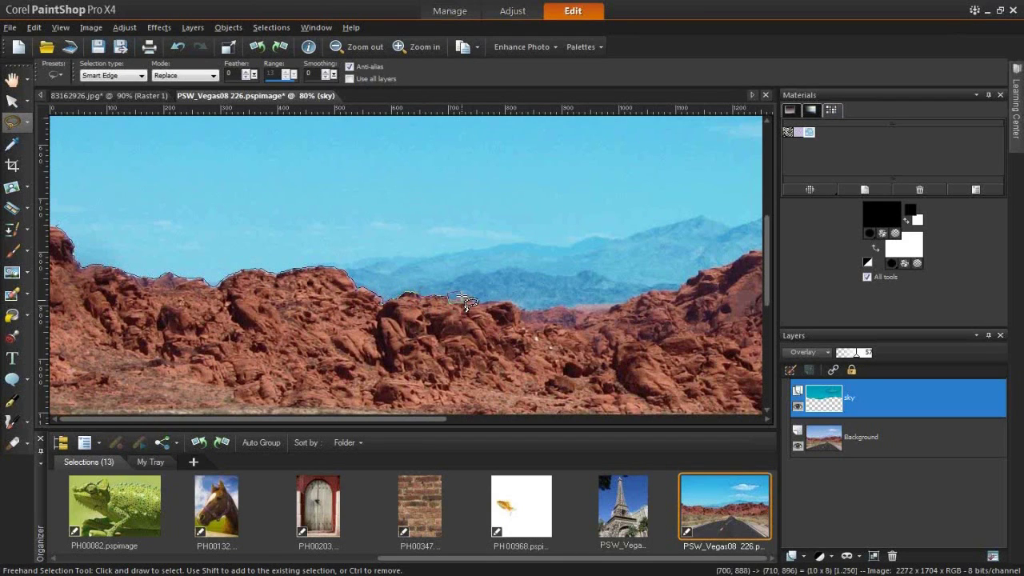
pyautogui.click(510, 301)
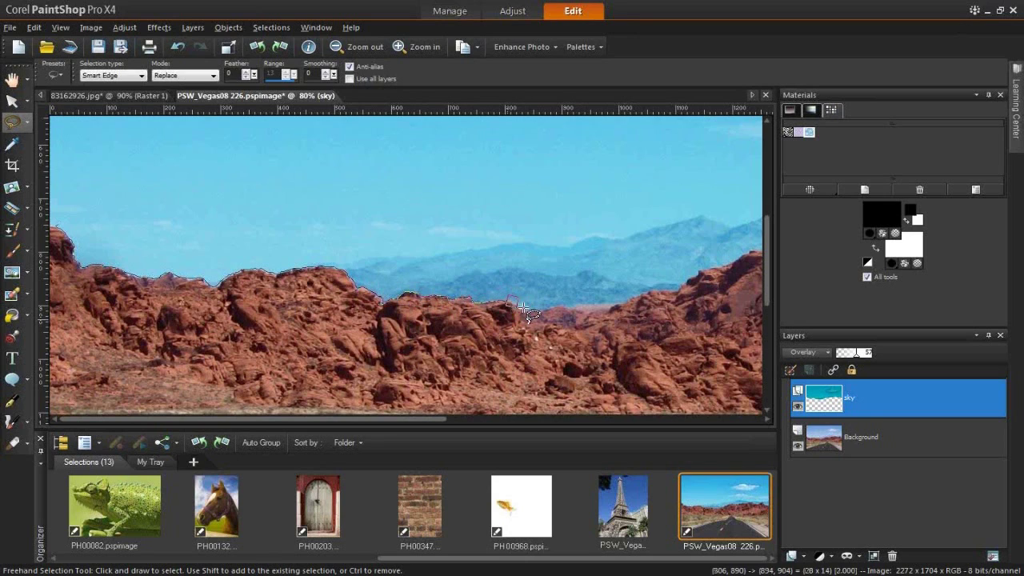
pyautogui.click(639, 304)
pyautogui.click(707, 266)
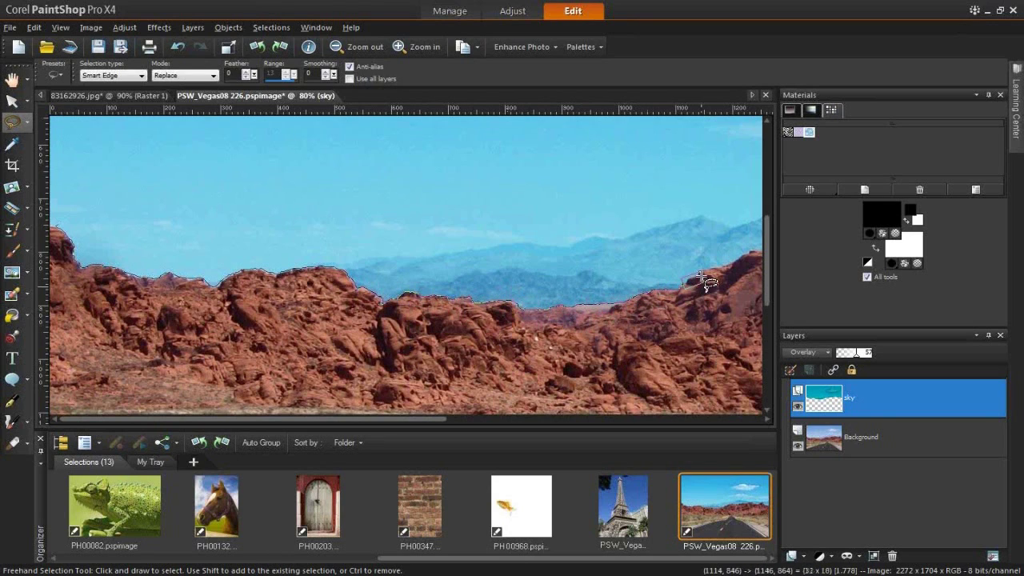
pyautogui.click(750, 256)
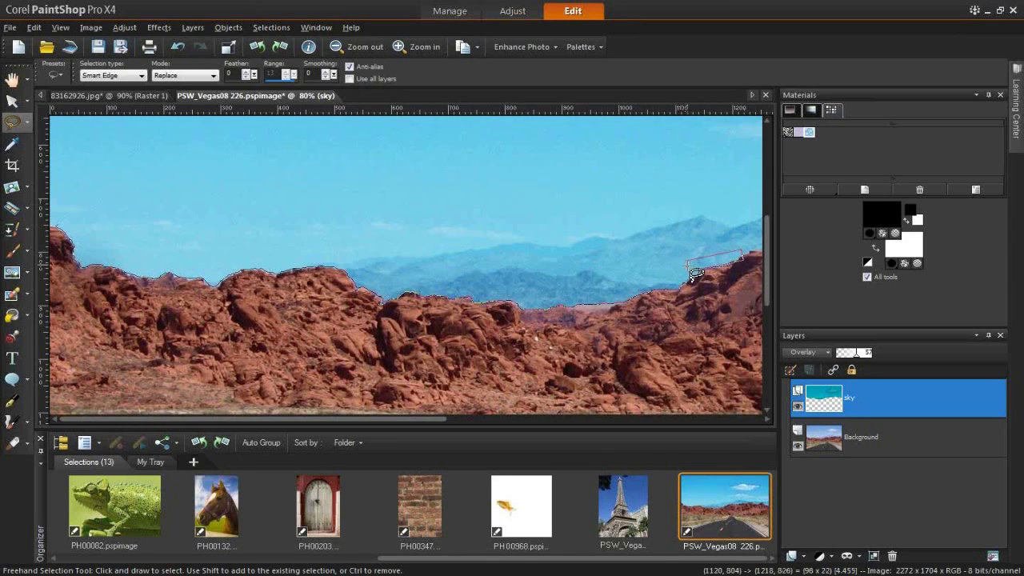
pyautogui.click(745, 285)
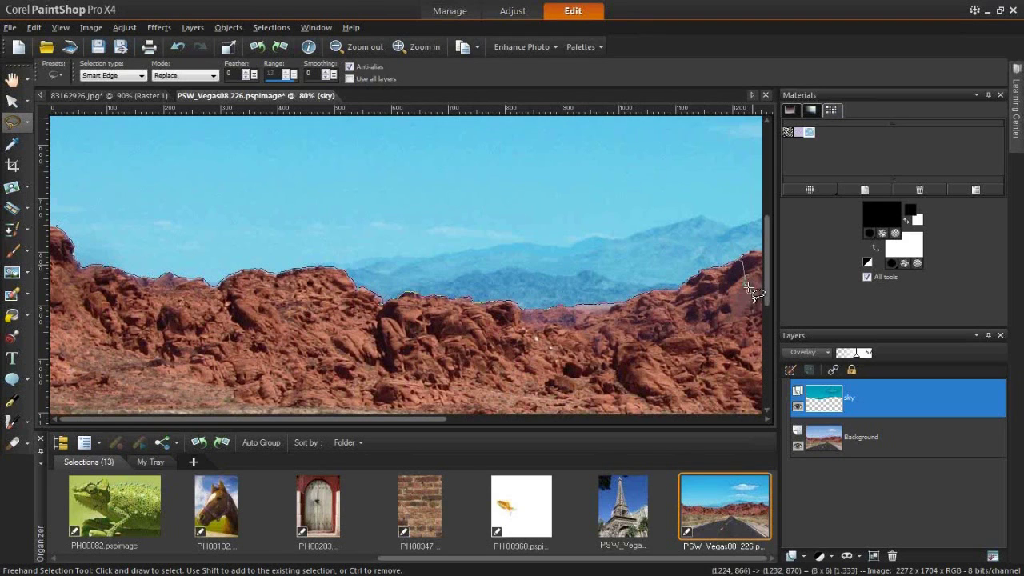
pyautogui.doubleClick(749, 250)
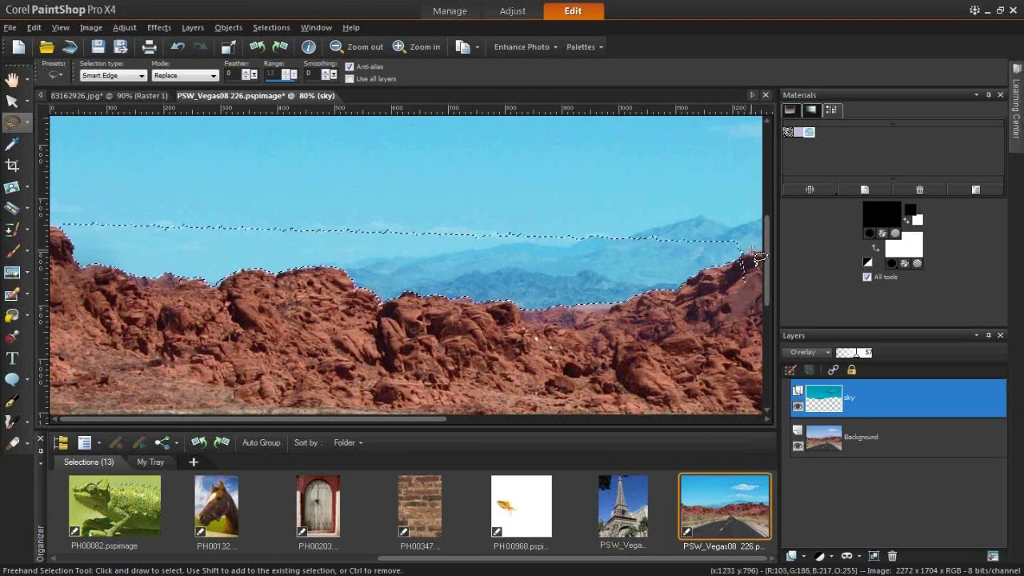
# Add the next stretch of the rock skyline to the selection with Smart Edge, continuing across the peaks toward the photo's right end.
pyautogui.moveTo(645, 320)
pyautogui.mouseDown()
pyautogui.moveTo(414, 289)
pyautogui.moveTo(228, 347)
pyautogui.moveTo(452, 299)
pyautogui.moveTo(377, 319)
pyautogui.moveTo(294, 270)
pyautogui.mouseUp()
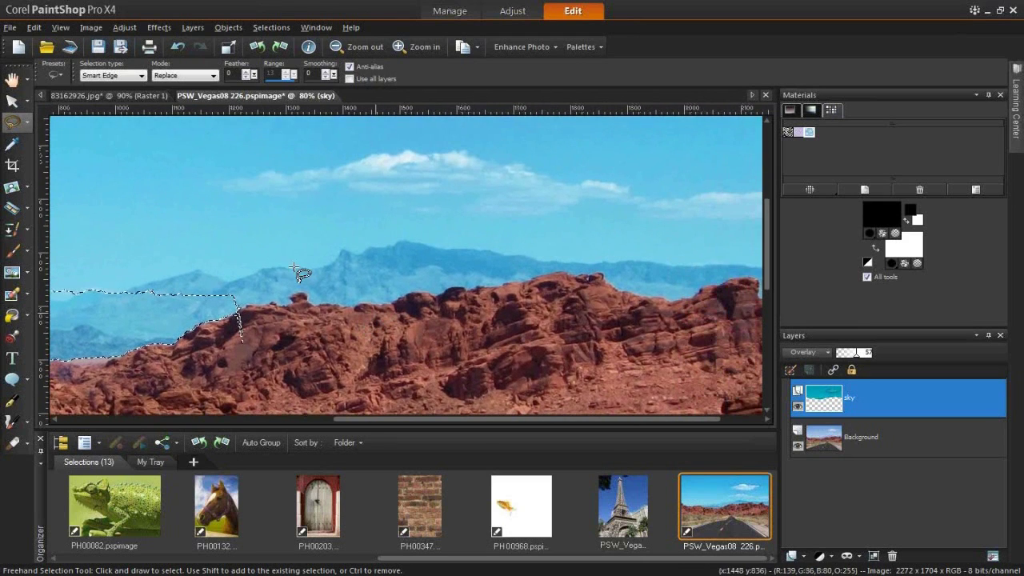
pyautogui.keyDown('shift'); pyautogui.click(254, 280); pyautogui.keyUp('shift')
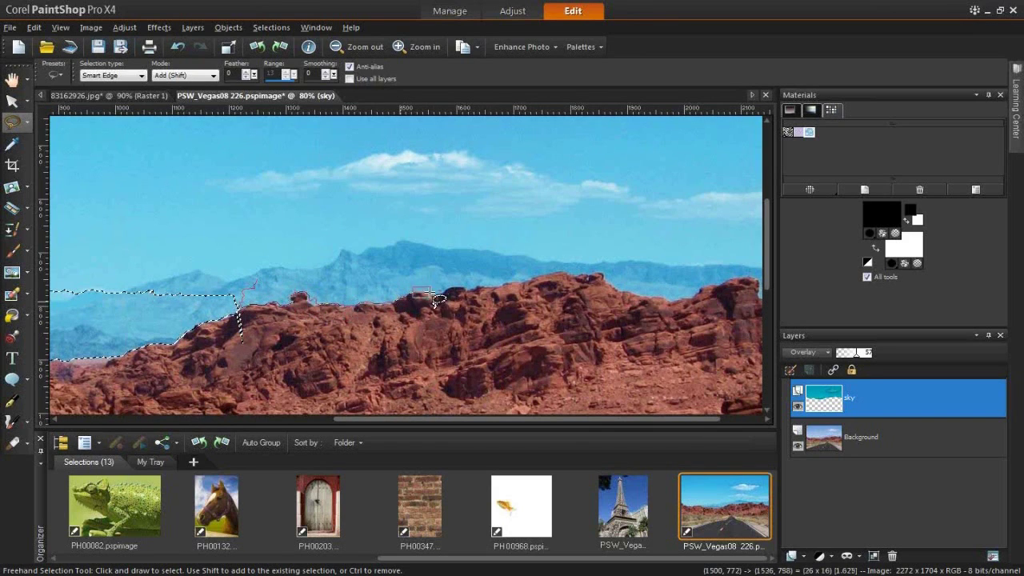
pyautogui.click(557, 275)
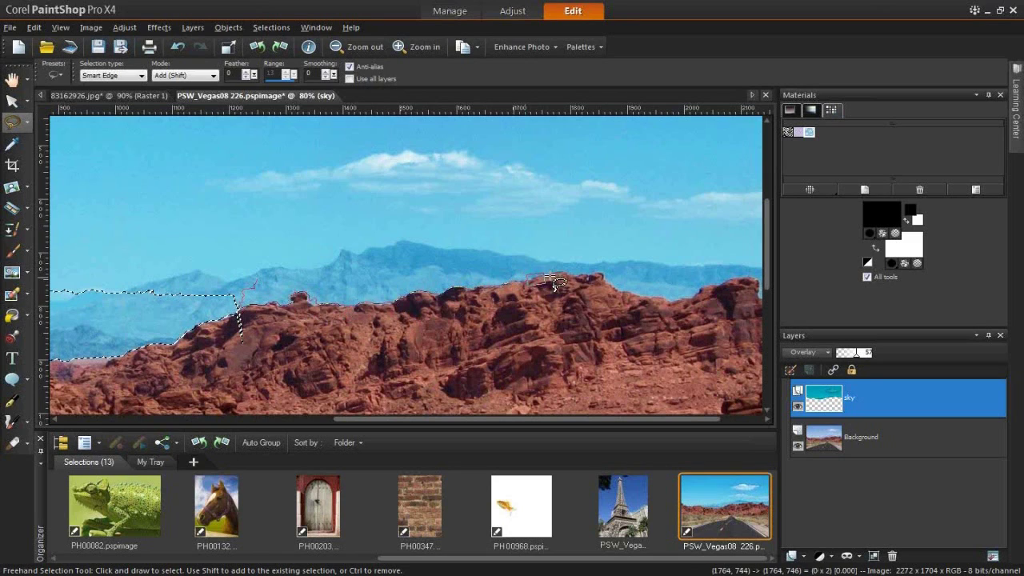
pyautogui.click(644, 299)
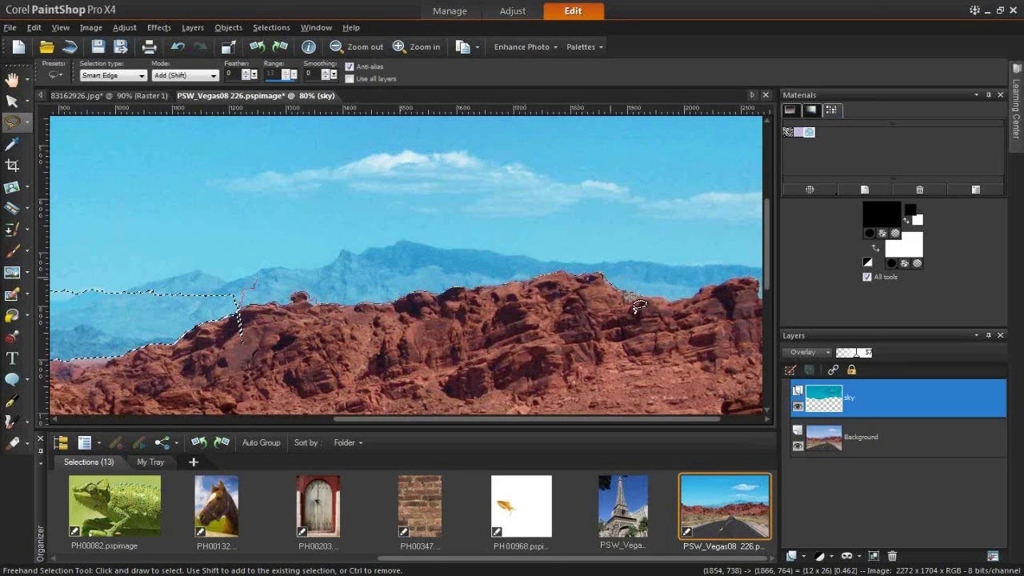
pyautogui.click(744, 282)
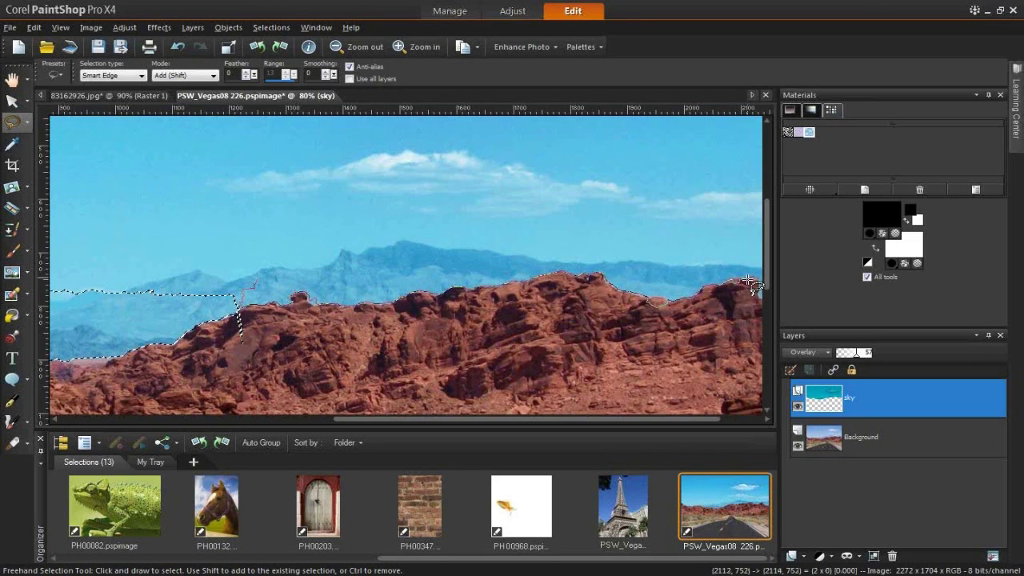
pyautogui.doubleClick(723, 343)
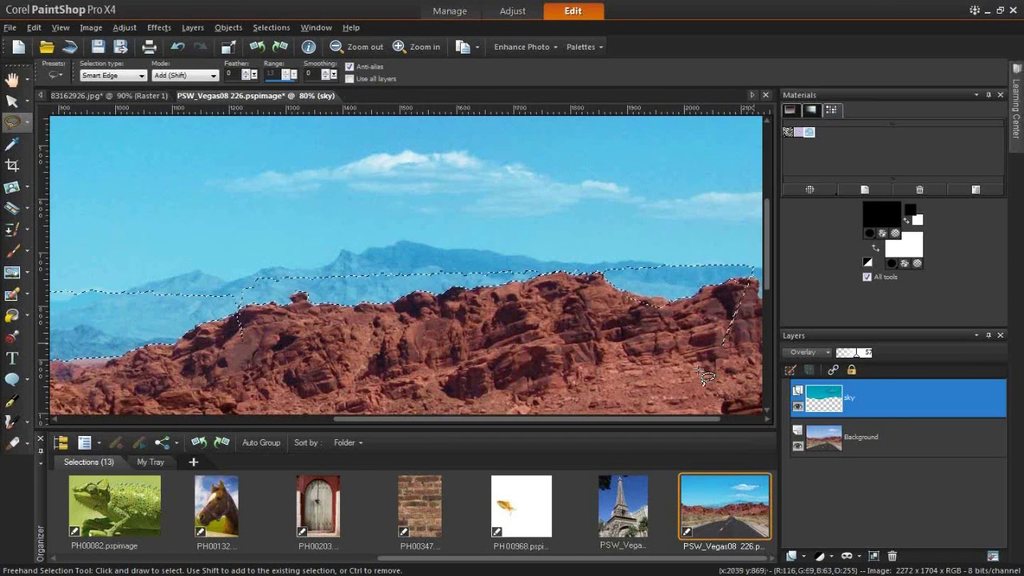
# Fit the whole photo in view and add the remaining skyline and most of the open sky to the selection with Smart Edge.
pyautogui.moveTo(659, 418); pyautogui.dragTo(699, 418)
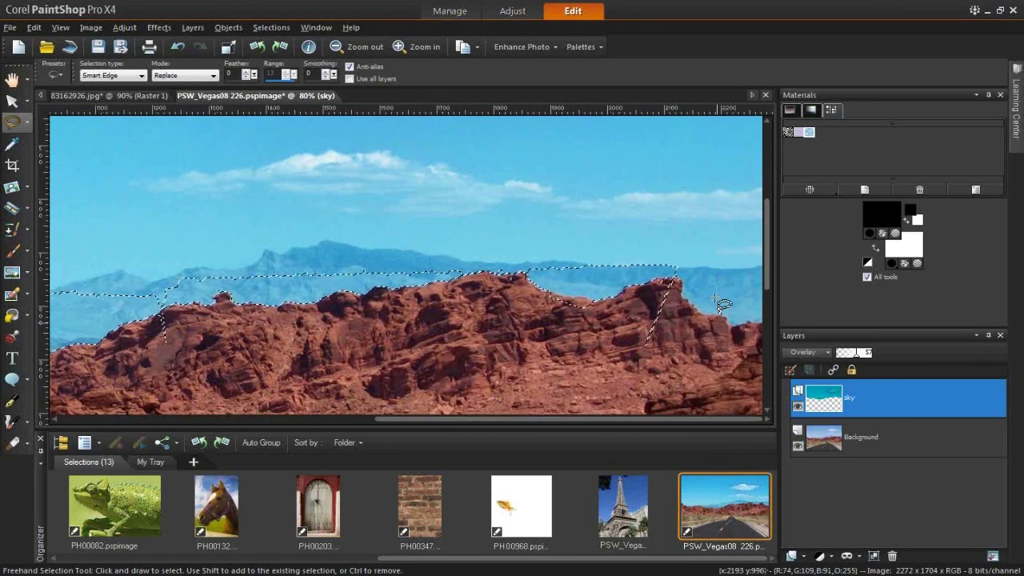
pyautogui.click(12, 79)
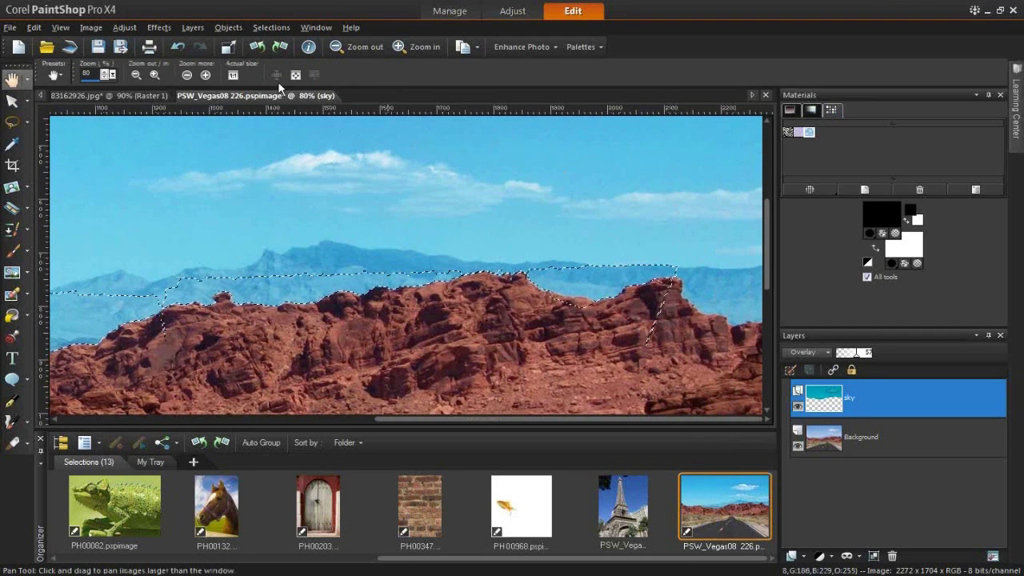
pyautogui.click(296, 77)
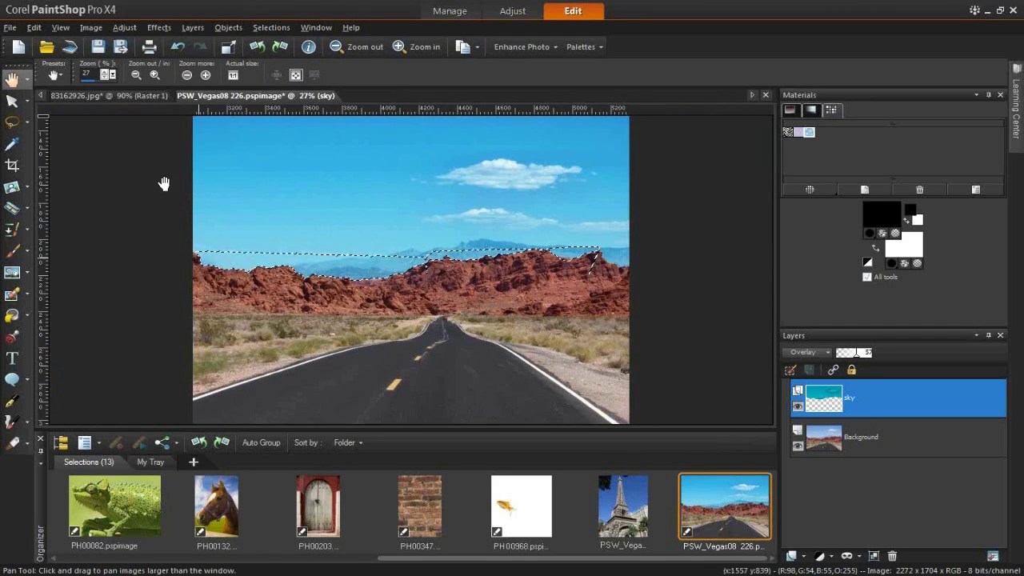
pyautogui.click(14, 121)
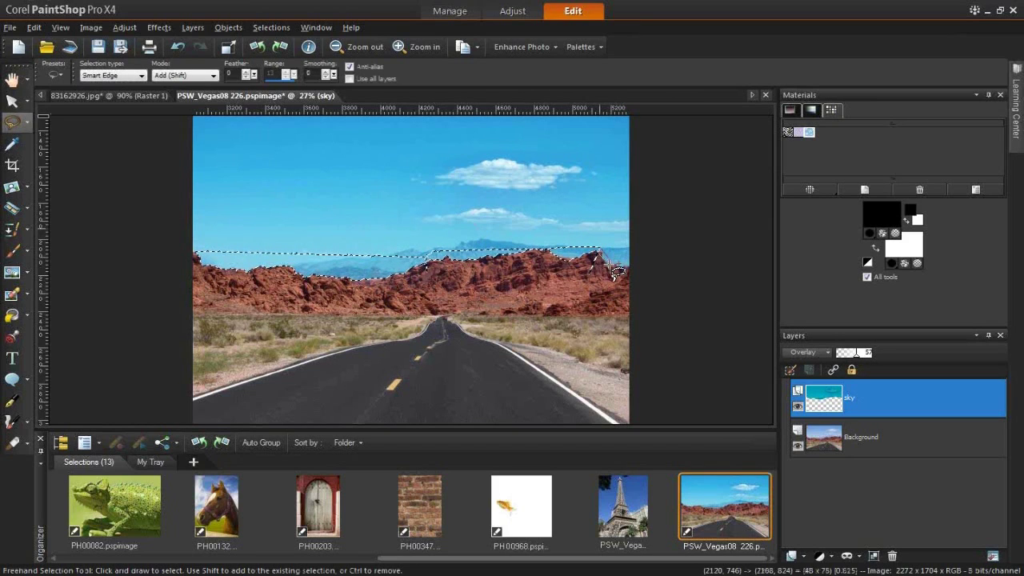
pyautogui.moveTo(630, 266)
pyautogui.mouseDown()
pyautogui.moveTo(632, 119)
pyautogui.moveTo(280, 102)
pyautogui.moveTo(190, 120)
pyautogui.mouseUp()
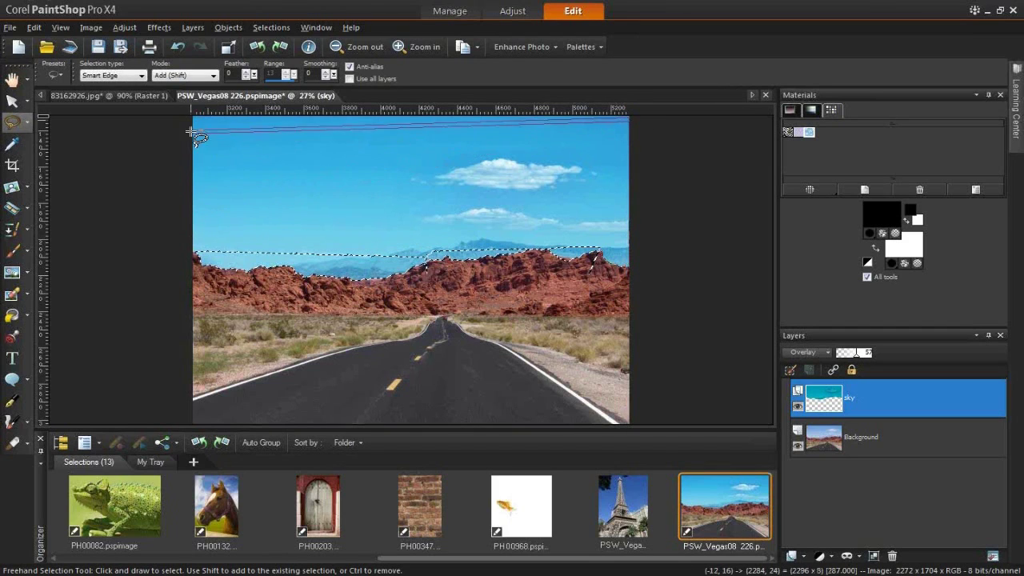
pyautogui.doubleClick(196, 254)
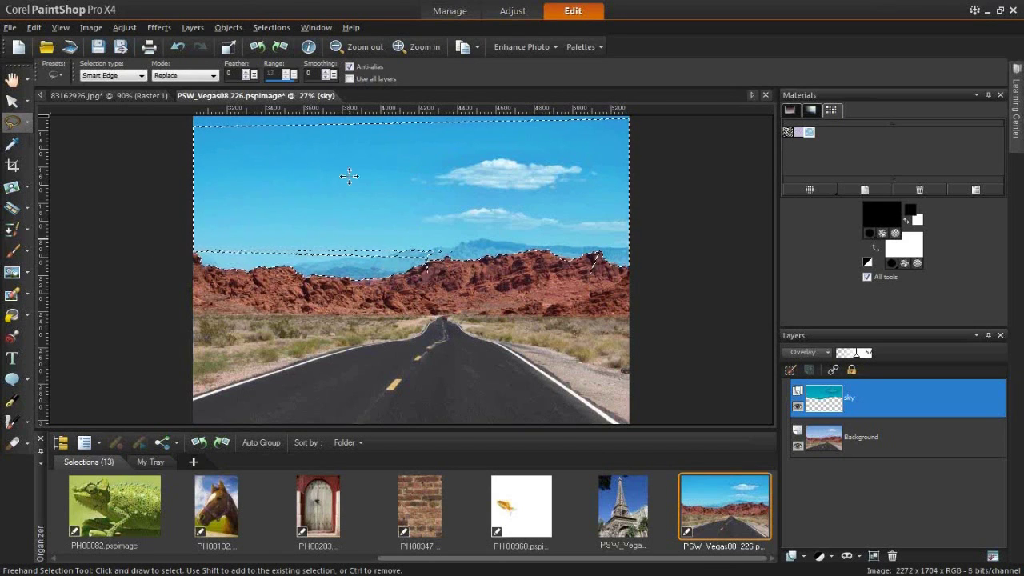
# Add rectangular selections over the unselected gaps along the sky's upper edge and just above the ridge, using the Selection tool.
pyautogui.click(28, 127)
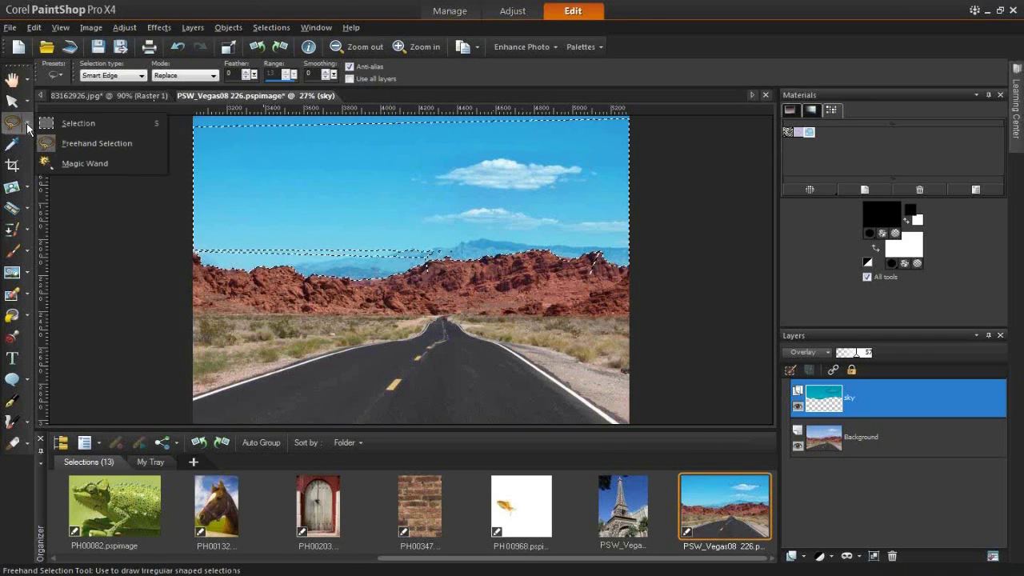
pyautogui.click(76, 123)
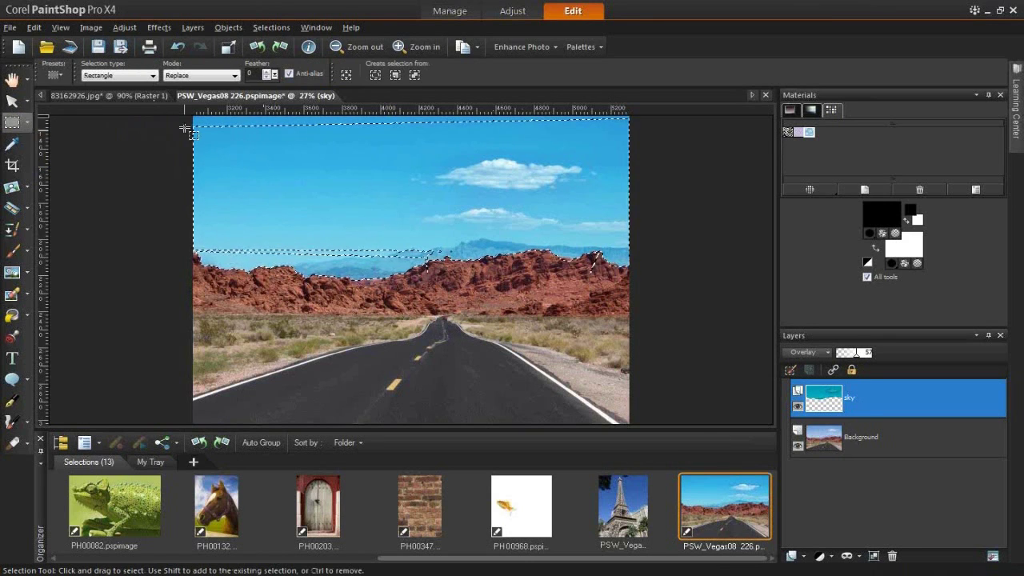
pyautogui.moveTo(169, 243); pyautogui.dragTo(292, 254)
pyautogui.moveTo(527, 242); pyautogui.dragTo(648, 117)
pyautogui.moveTo(211, 248); pyautogui.dragTo(441, 260)
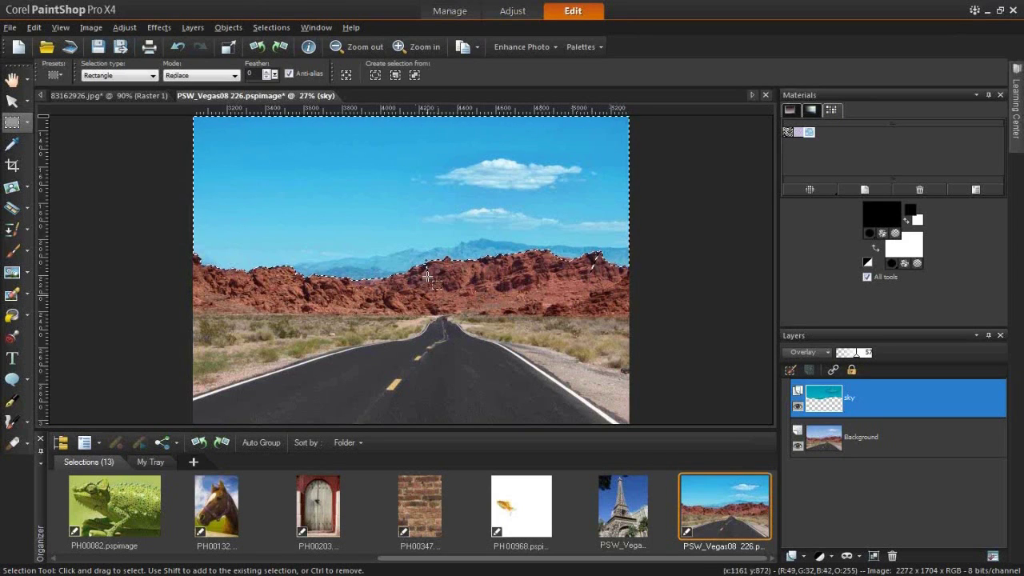
# Remove the stray slivers of red rock below the skyline from the sky selection with small rectangular selections.
pyautogui.hotkey('ctrl', 'd')
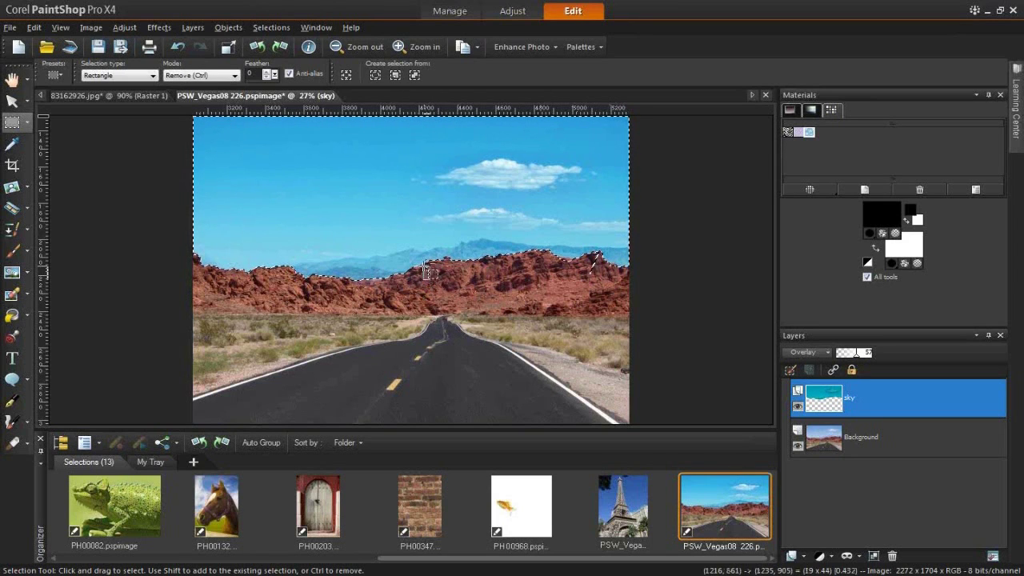
pyautogui.moveTo(590, 279)
pyautogui.mouseDown()
pyautogui.moveTo(598, 258)
pyautogui.moveTo(602, 288)
pyautogui.mouseUp()
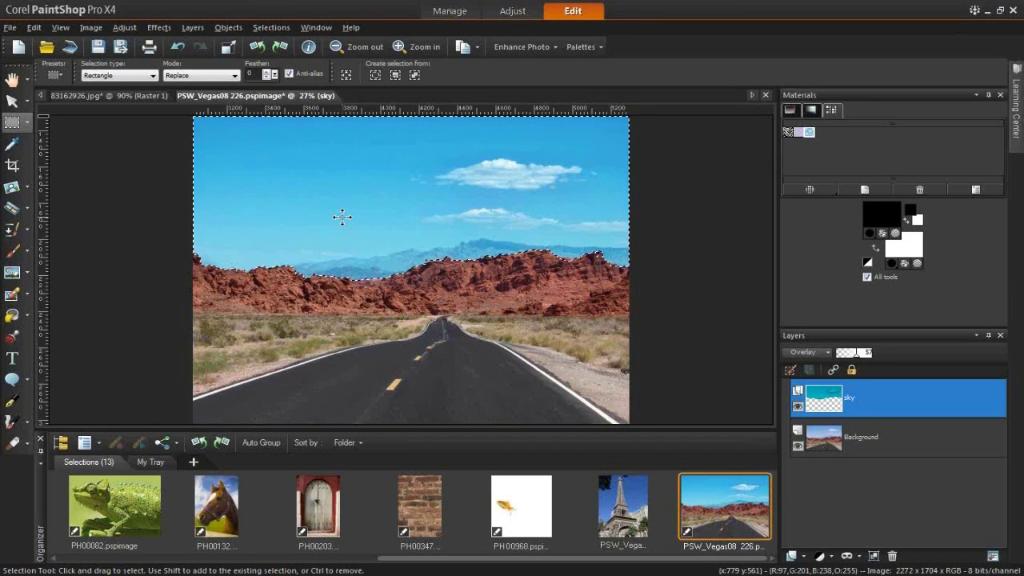
# Save the current selection to an alpha channel named "sky" in the PSW_Vegas08 226.pspimage document.
pyautogui.click(286, 27)
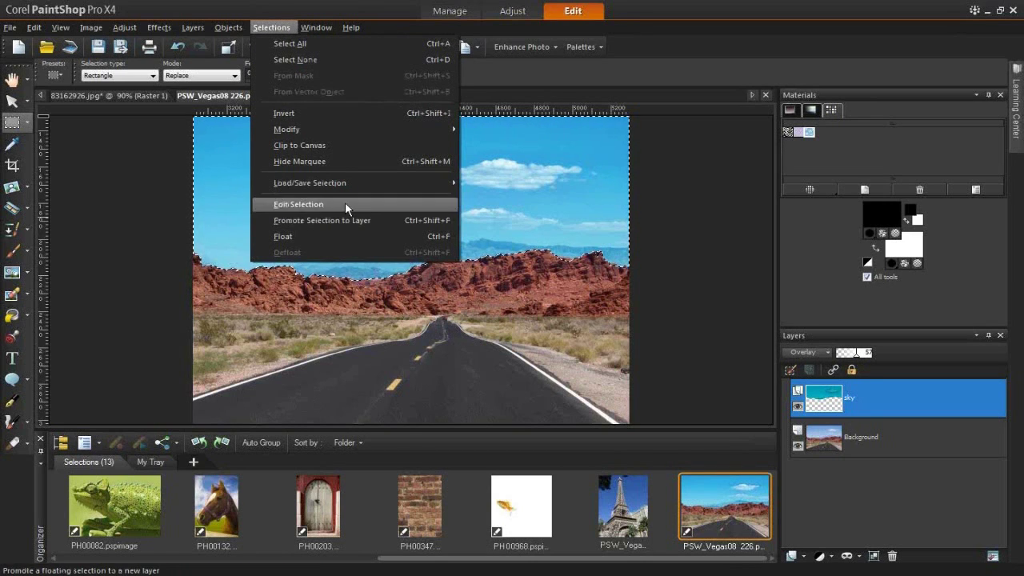
pyautogui.moveTo(326, 188)
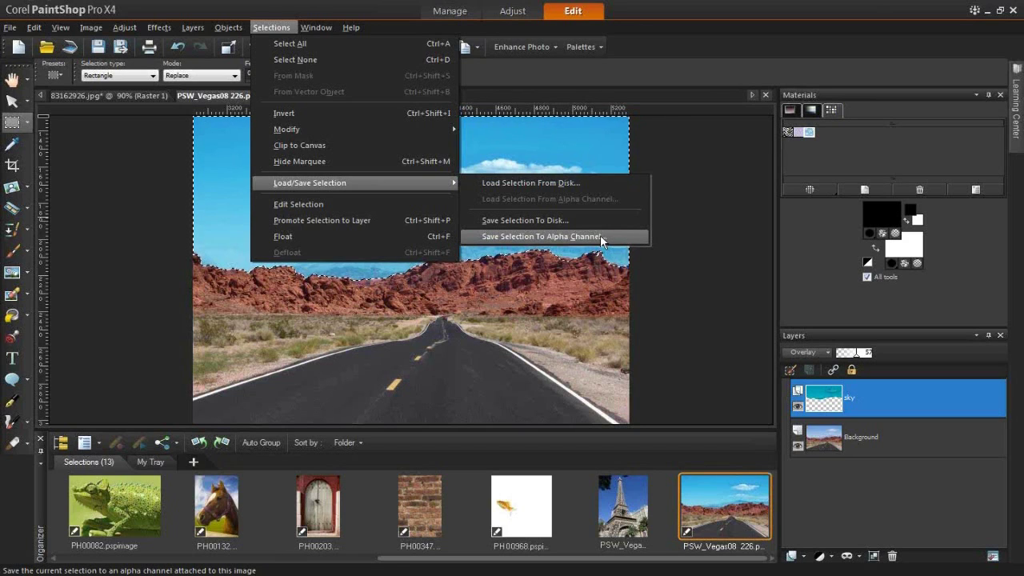
pyautogui.click(534, 237)
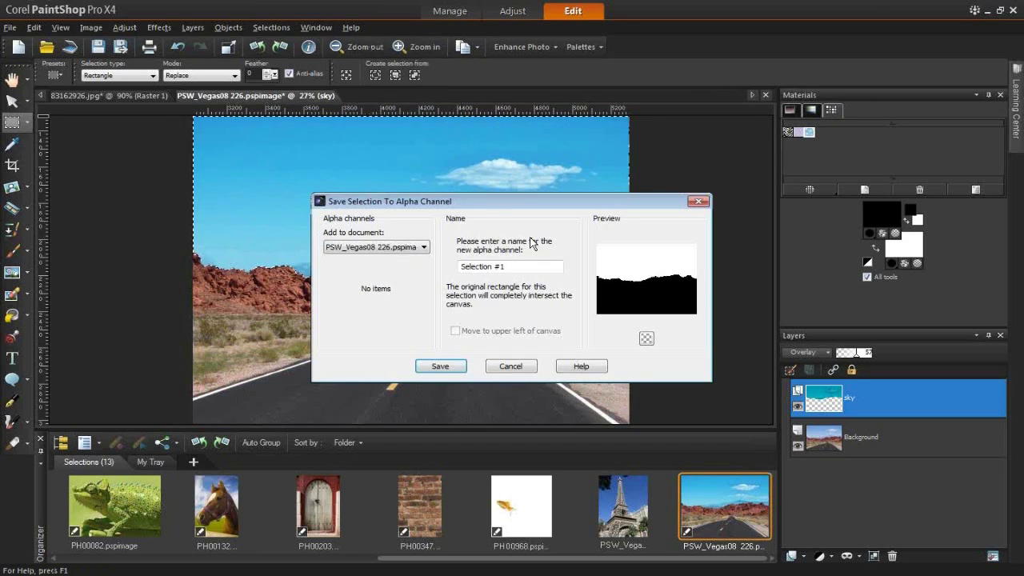
pyautogui.click(415, 247)
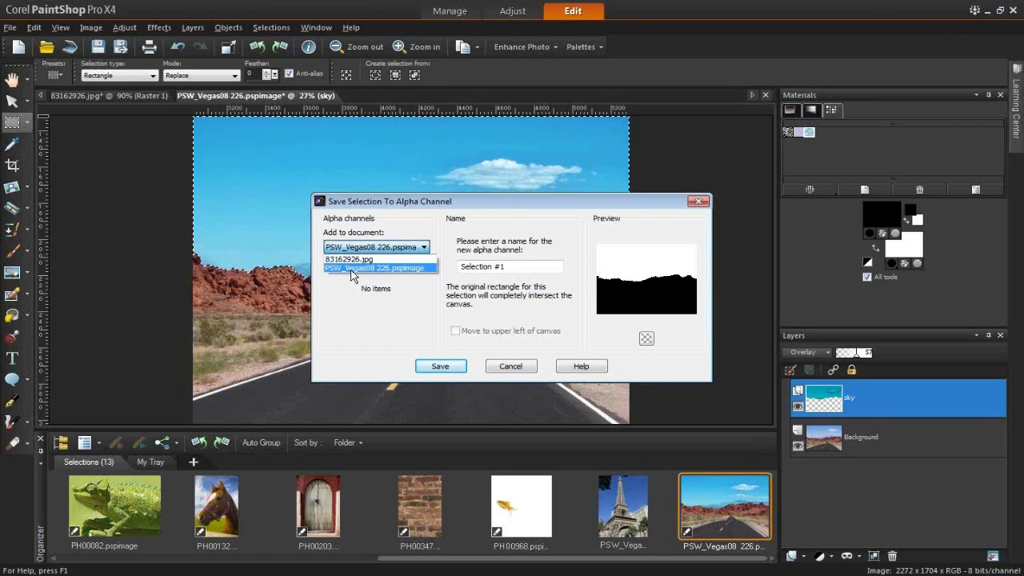
pyautogui.click(519, 266)
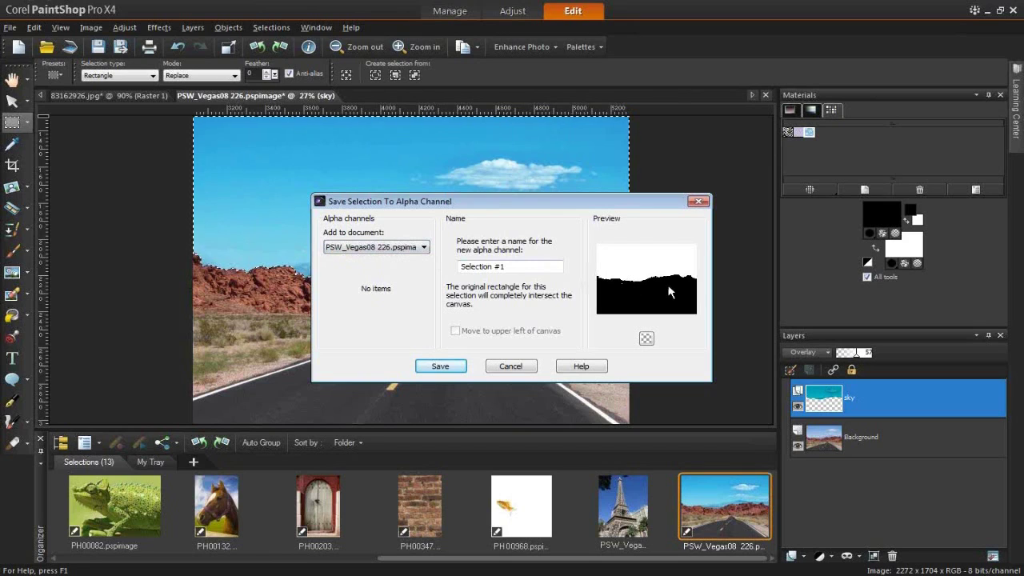
pyautogui.moveTo(509, 266); pyautogui.dragTo(441, 265)
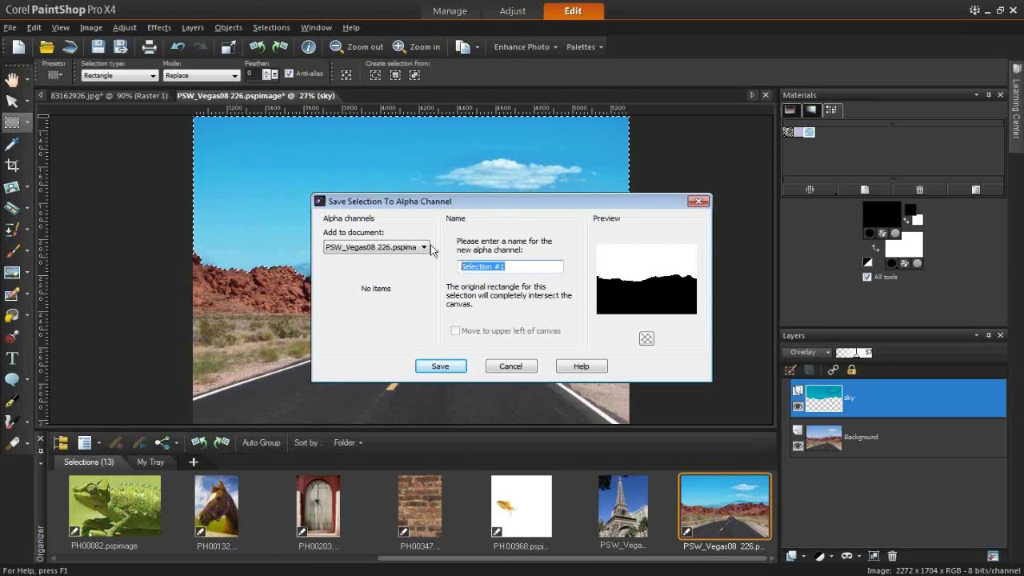
pyautogui.write('sky')
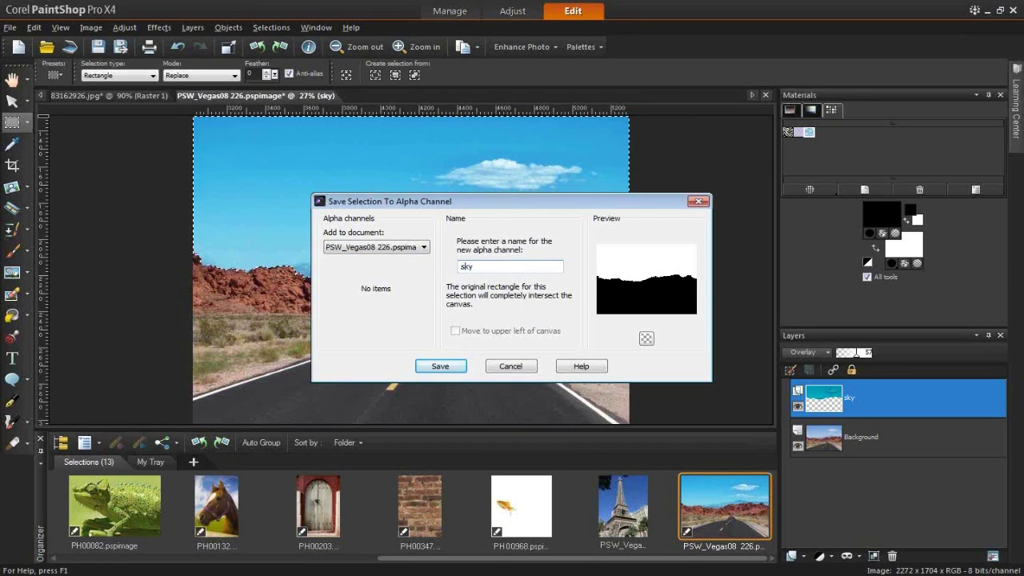
pyautogui.click(448, 366)
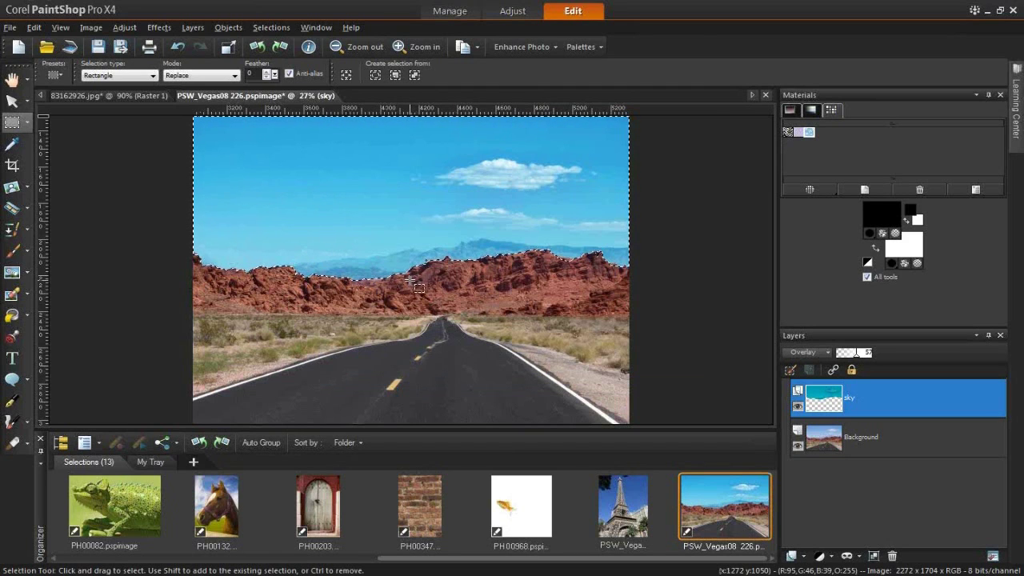
# Deselect everything and load the saved "sky" alpha channel as a replacement selection.
pyautogui.press('ctrl')
pyautogui.hotkey('ctrl', 'd')
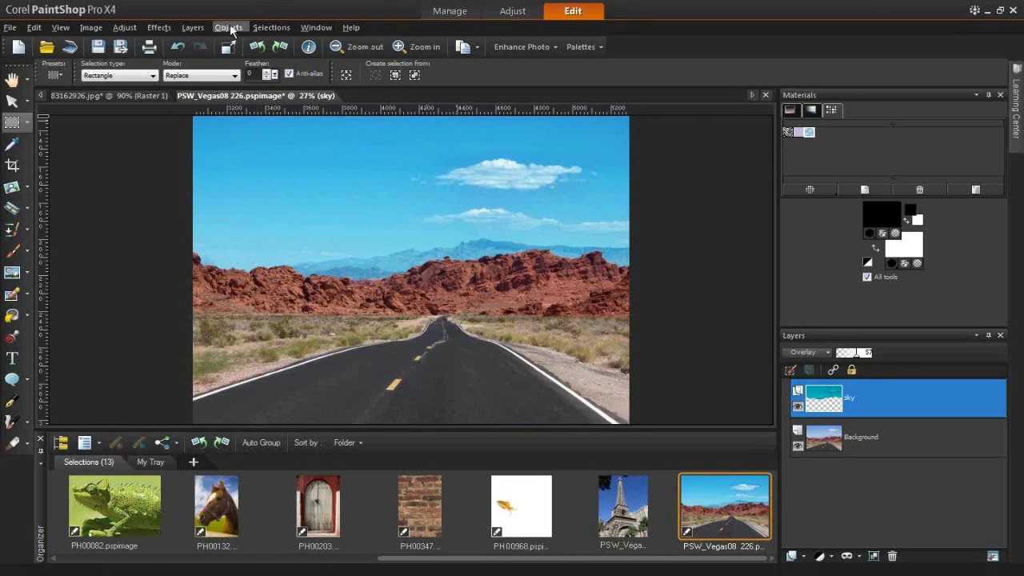
pyautogui.click(271, 27)
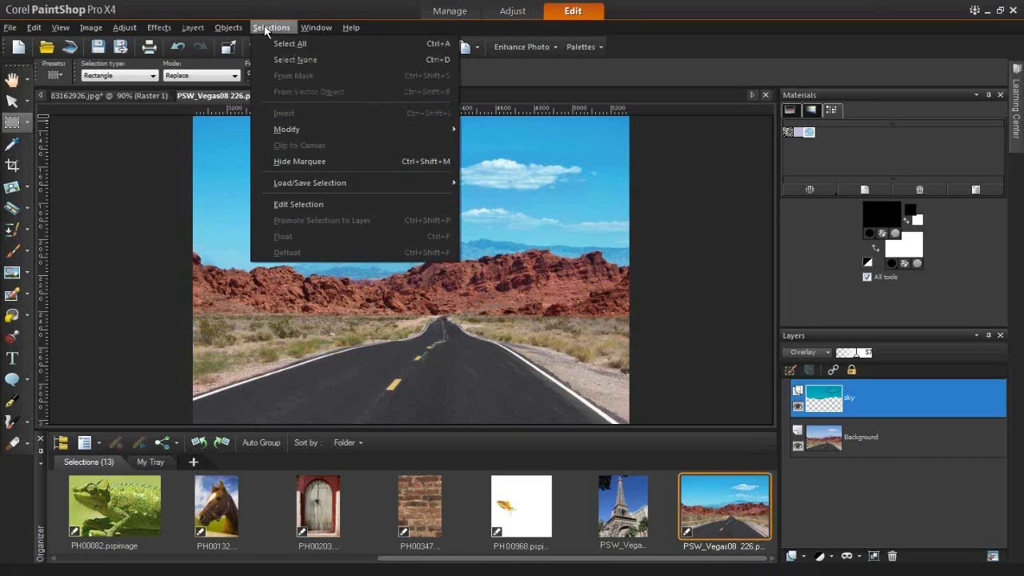
pyautogui.moveTo(377, 184)
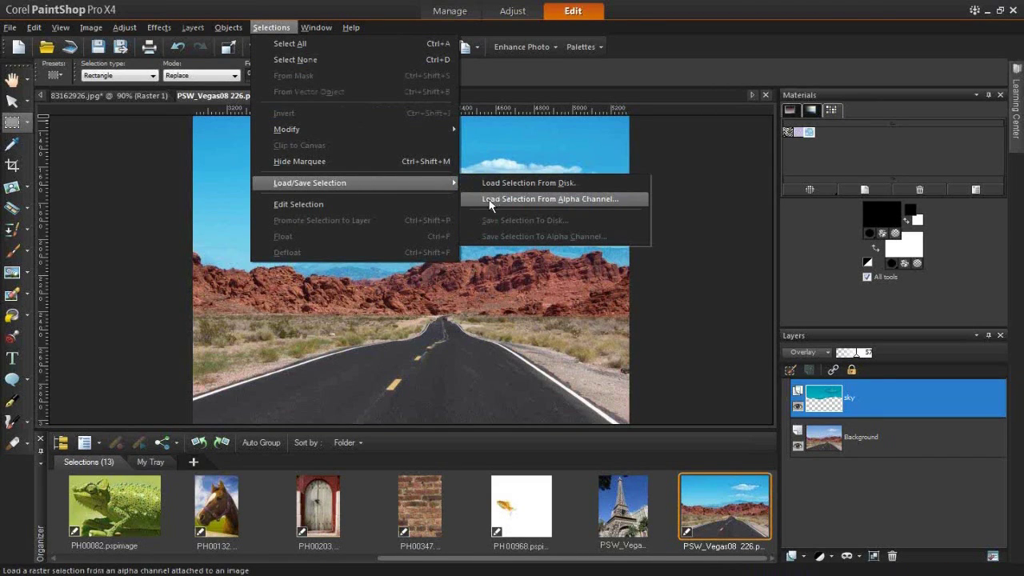
pyautogui.click(593, 199)
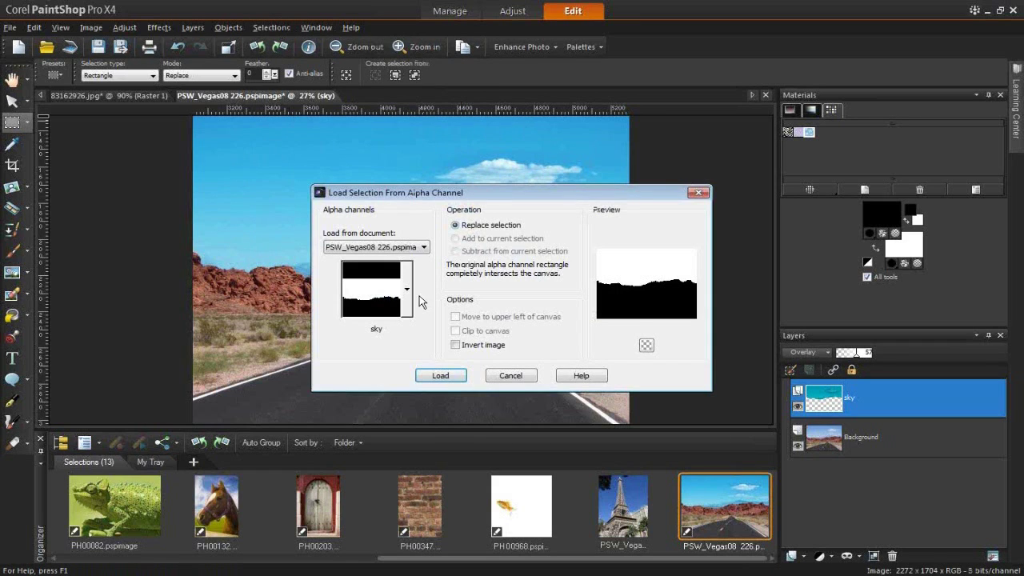
pyautogui.click(405, 295)
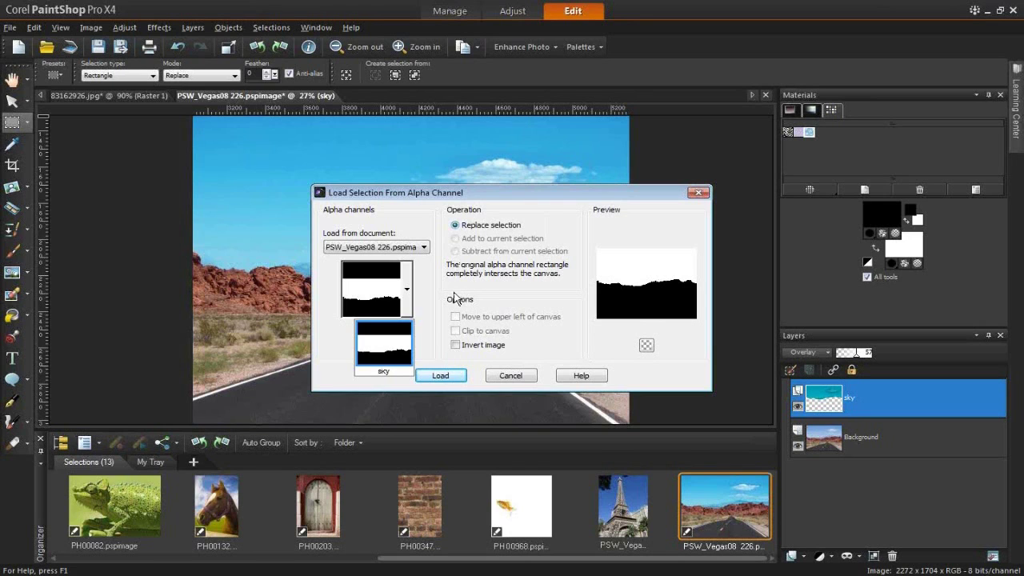
pyautogui.click(439, 376)
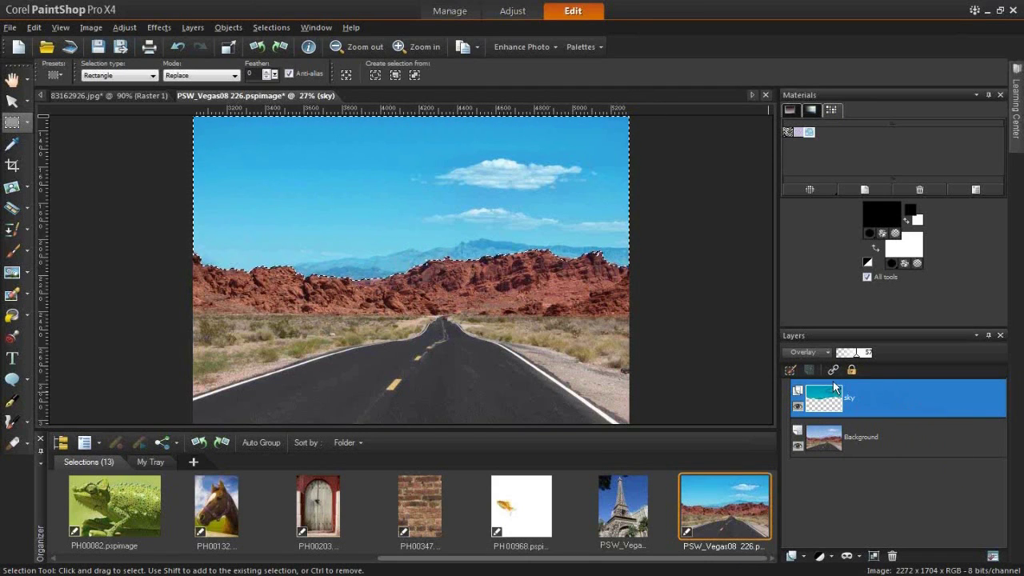
# Delete the sky layer above the Background layer.
pyautogui.moveTo(878, 394)
pyautogui.click(891, 555)
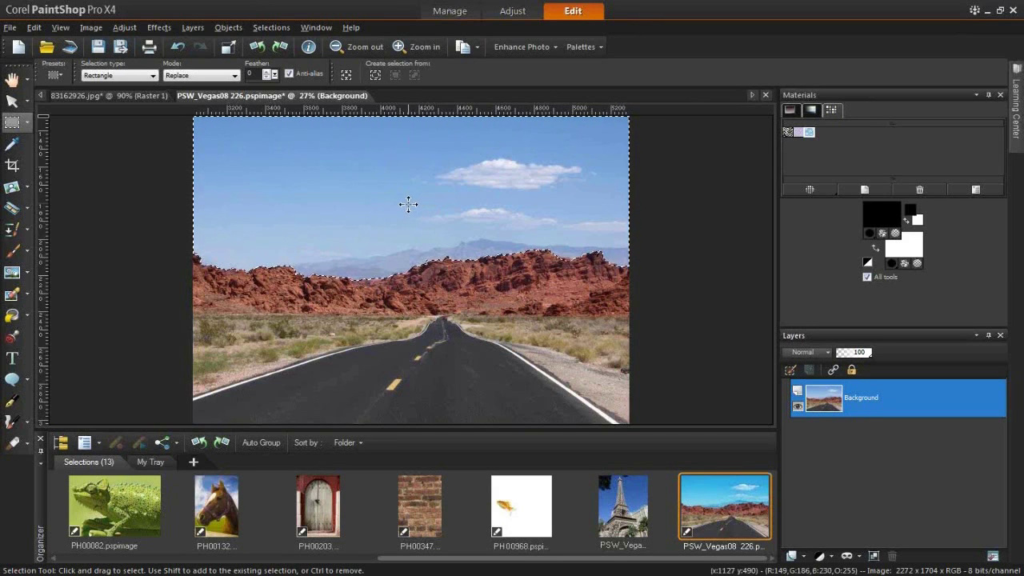
# Try pasting the sky copied from the Background layer as a new layer, and undo the paste.
pyautogui.click(35, 30)
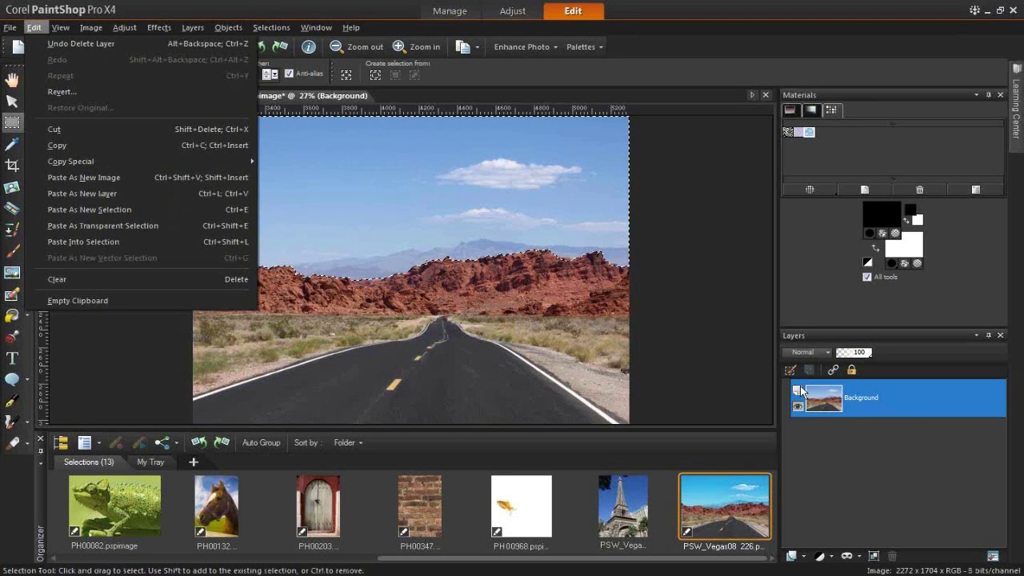
pyautogui.click(876, 390)
pyautogui.click(875, 390)
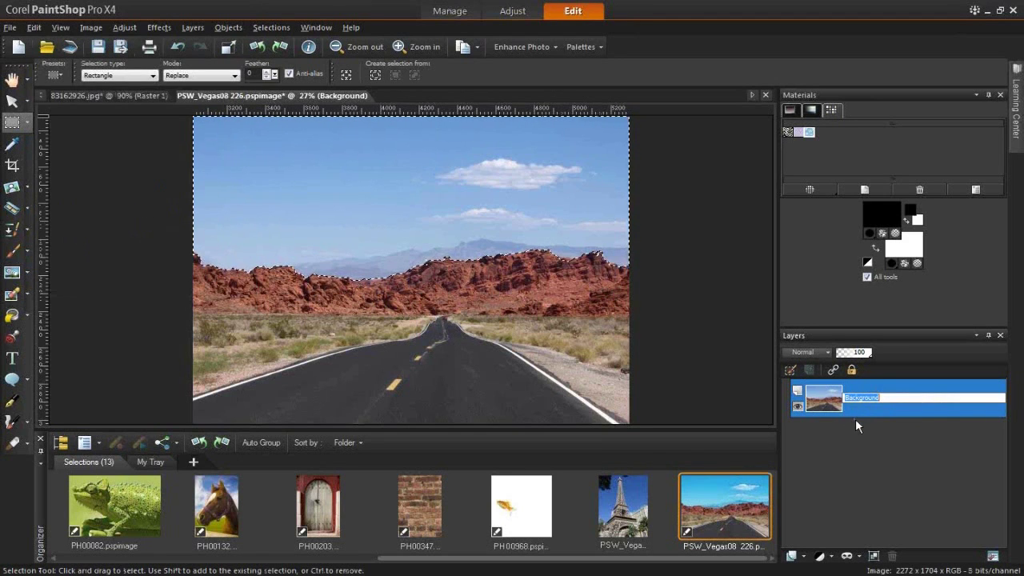
pyautogui.press('Return')
pyautogui.moveTo(848, 415)
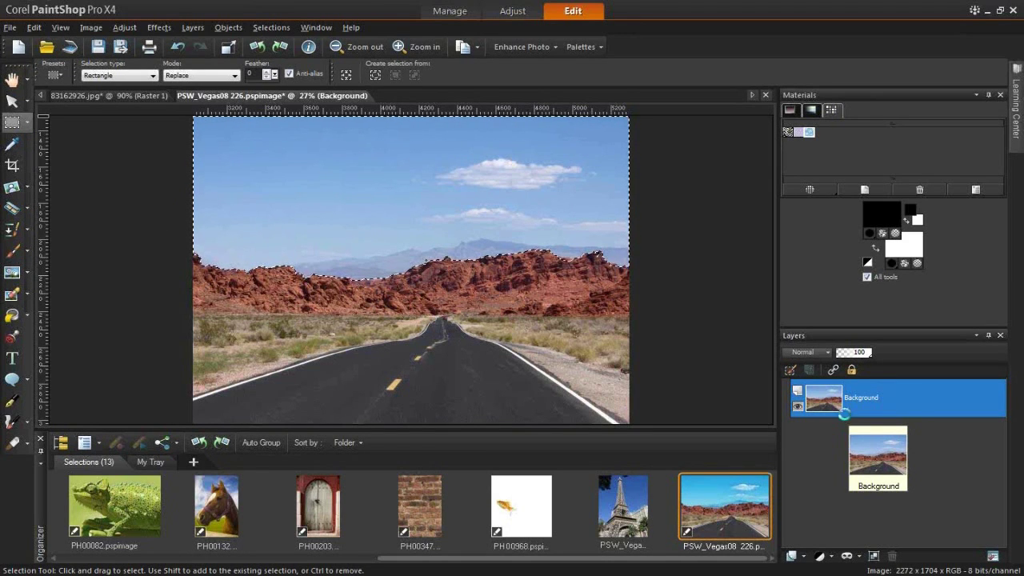
pyautogui.hotkey('ctrl', 'l')
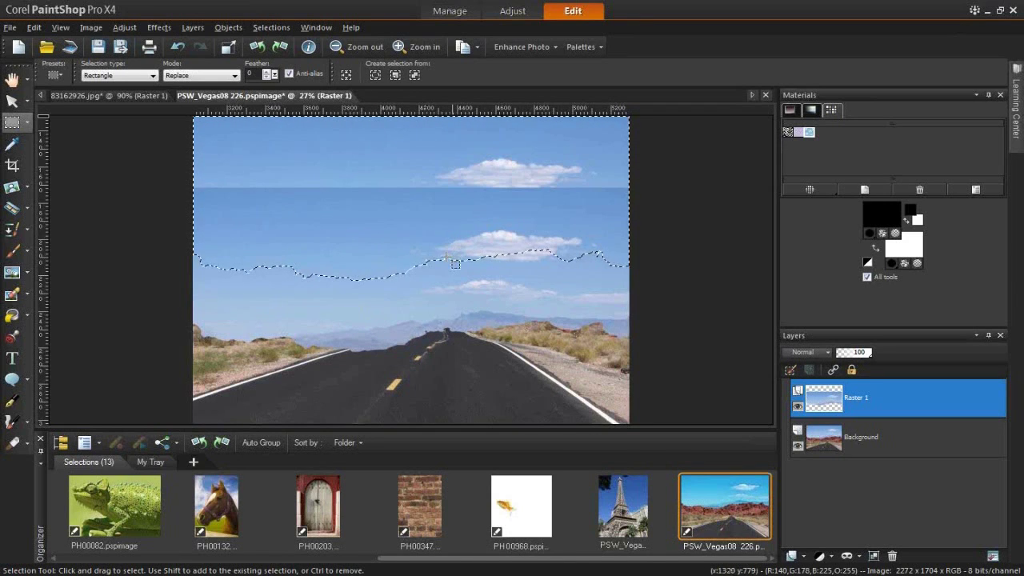
pyautogui.hotkey('ctrl', 'z')
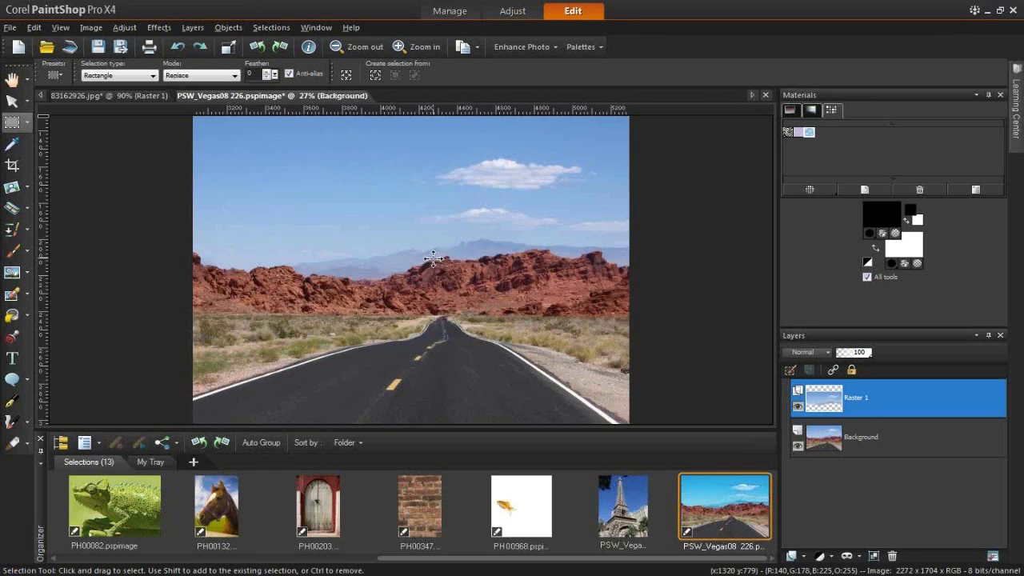
# Try pasting the copied sky as a new selection and aligning it over the original sky.
pyautogui.click(34, 27)
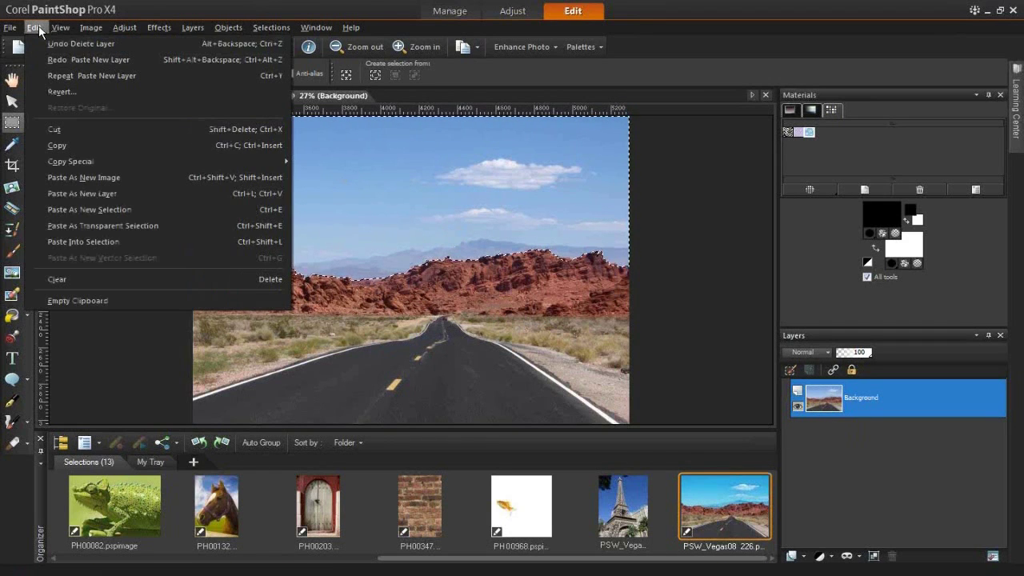
pyautogui.click(94, 210)
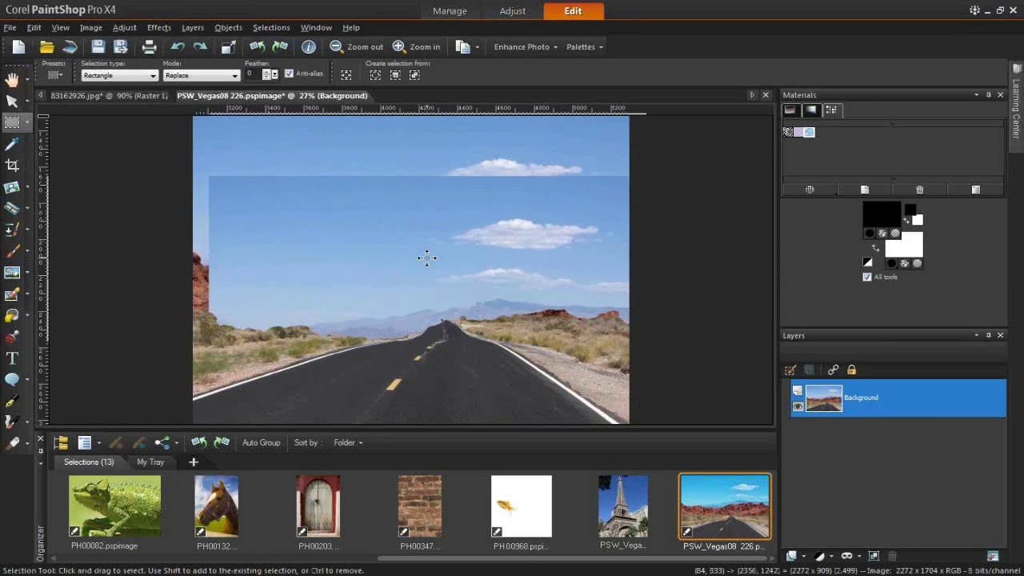
pyautogui.click(401, 194)
pyautogui.moveTo(402, 194)
pyautogui.mouseDown()
pyautogui.moveTo(359, 221)
pyautogui.moveTo(345, 265)
pyautogui.moveTo(386, 311)
pyautogui.moveTo(450, 331)
pyautogui.moveTo(425, 297)
pyautogui.moveTo(408, 221)
pyautogui.moveTo(375, 291)
pyautogui.moveTo(327, 229)
pyautogui.moveTo(429, 236)
pyautogui.moveTo(386, 252)
pyautogui.moveTo(402, 265)
pyautogui.moveTo(379, 276)
pyautogui.moveTo(417, 235)
pyautogui.moveTo(410, 197)
pyautogui.mouseUp()
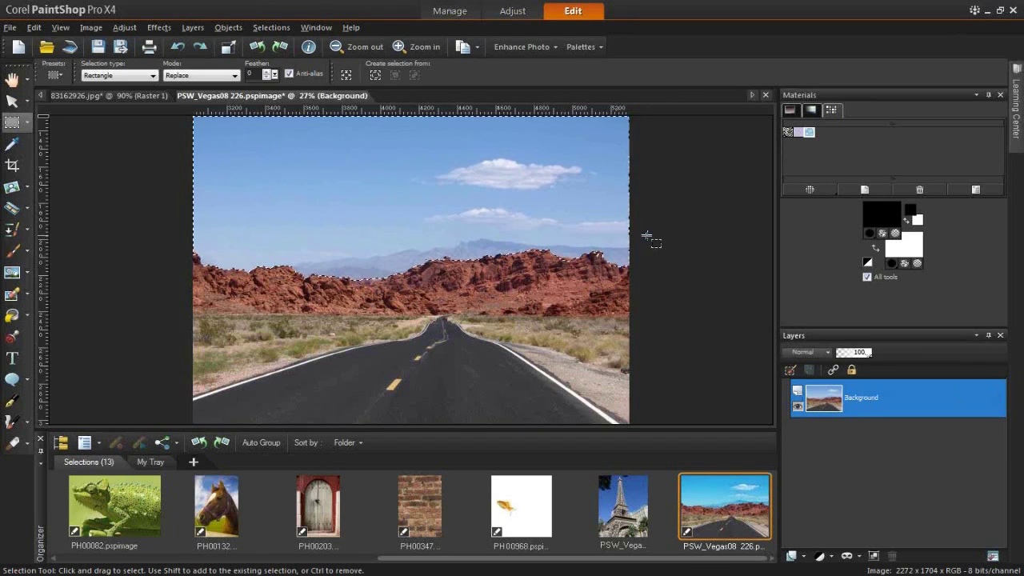
# Duplicate the Background layer while keeping the sky selection active.
pyautogui.moveTo(905, 399)
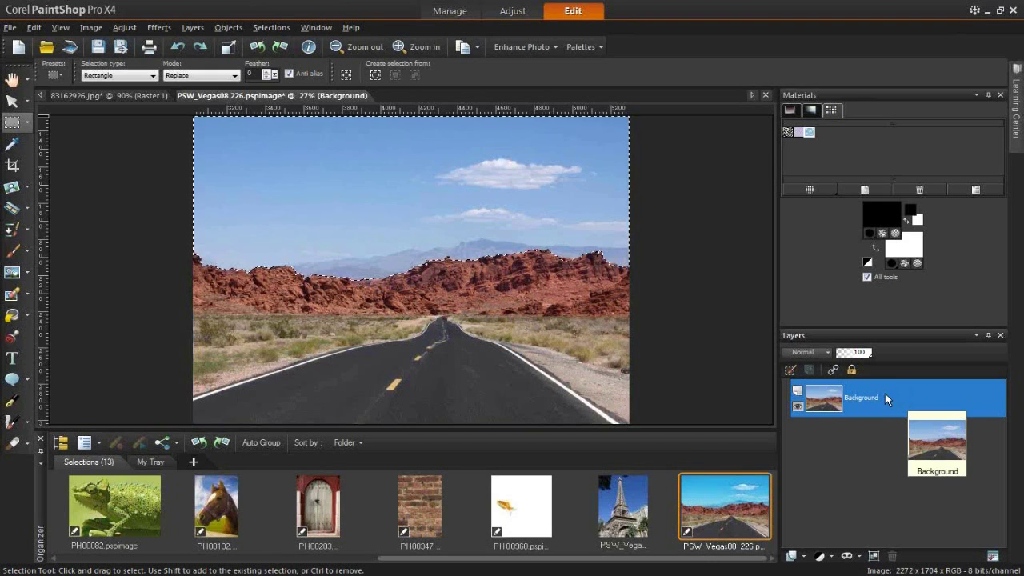
pyautogui.rightClick(888, 391)
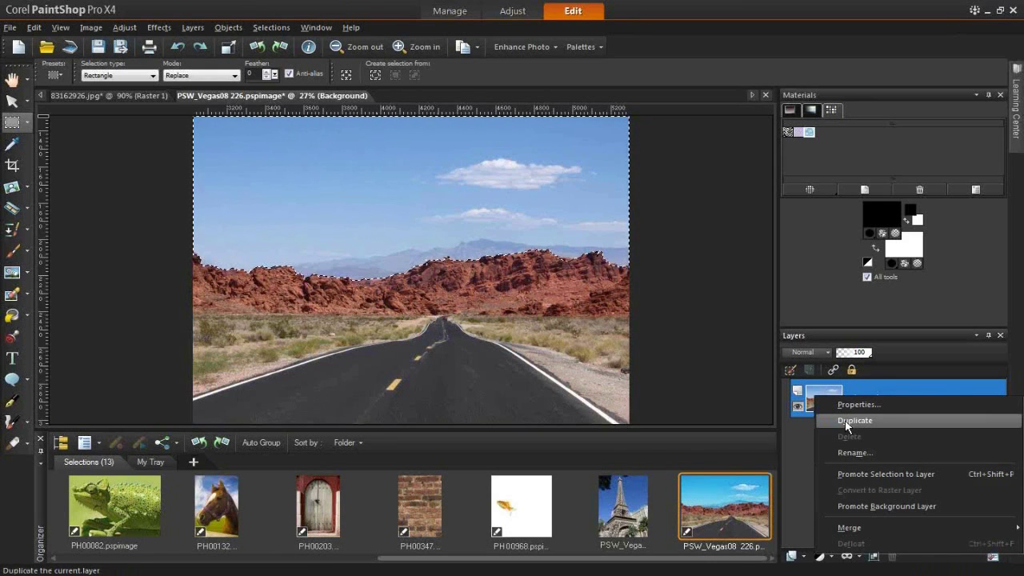
pyautogui.moveTo(897, 392)
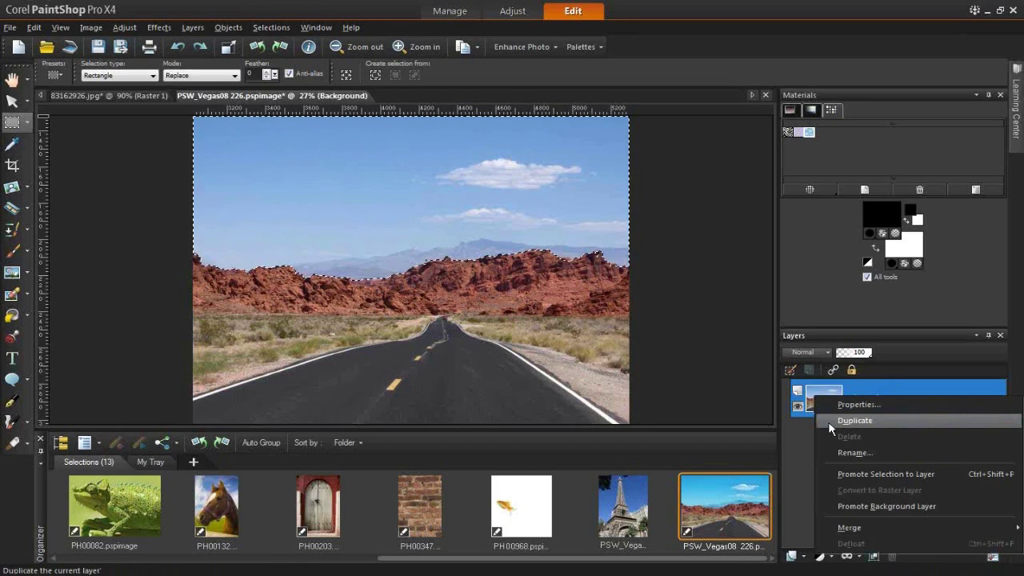
pyautogui.click(875, 419)
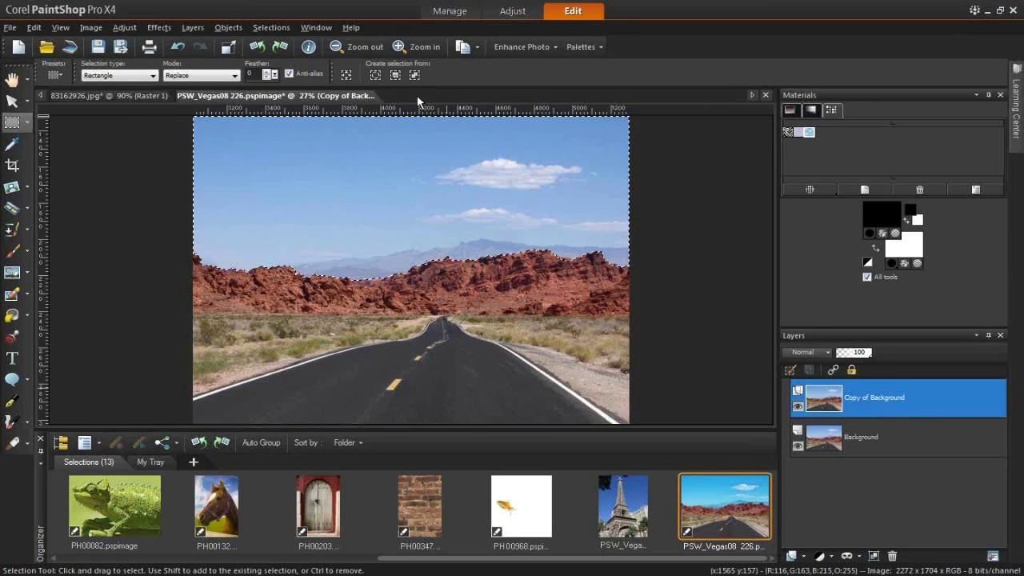
# Apply Hue/Saturation/Lightness to the selected sky on the duplicate layer with hue -15, saturation 57 and lightness -20.
pyautogui.click(93, 28)
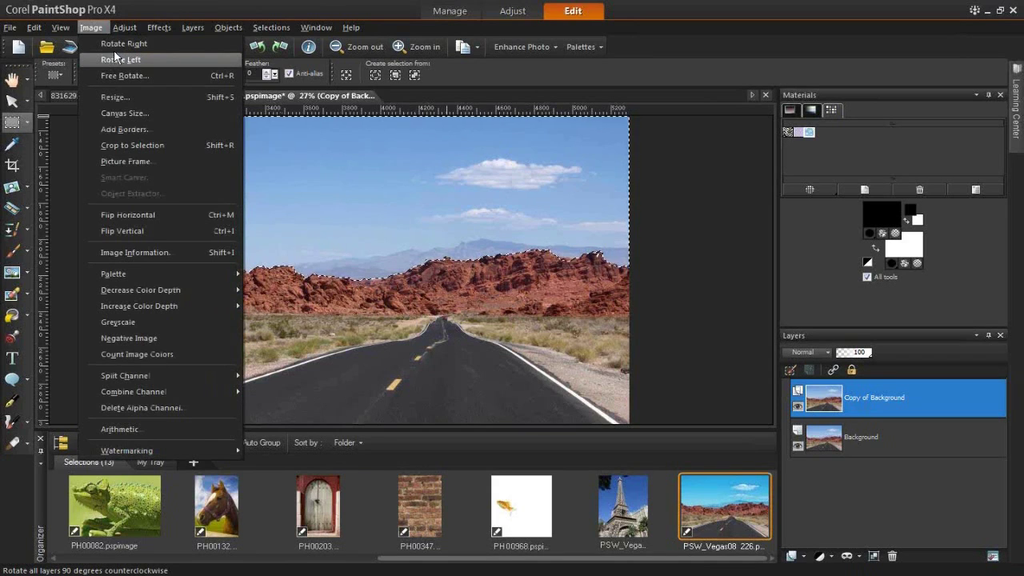
pyautogui.moveTo(122, 26)
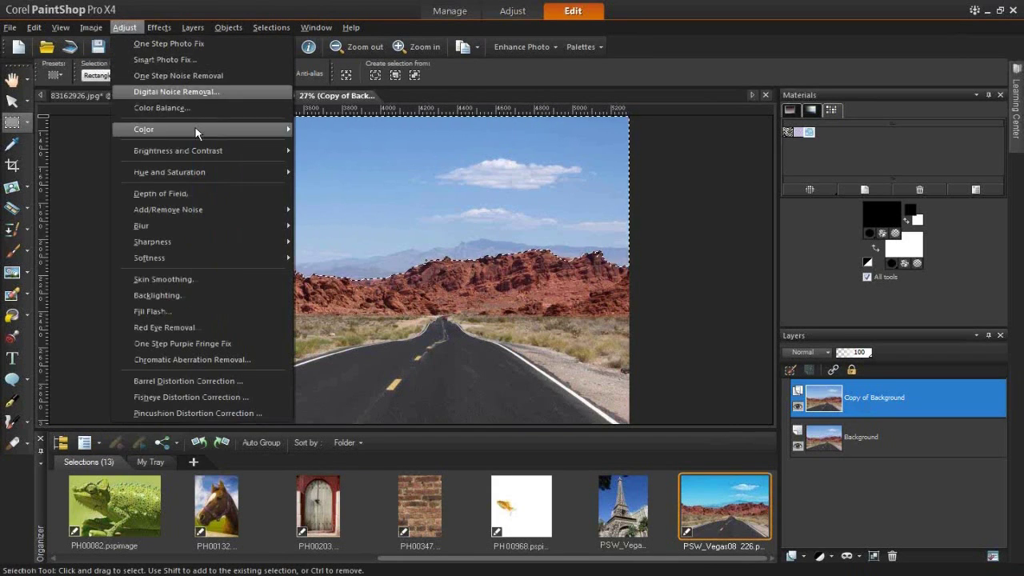
pyautogui.moveTo(236, 171)
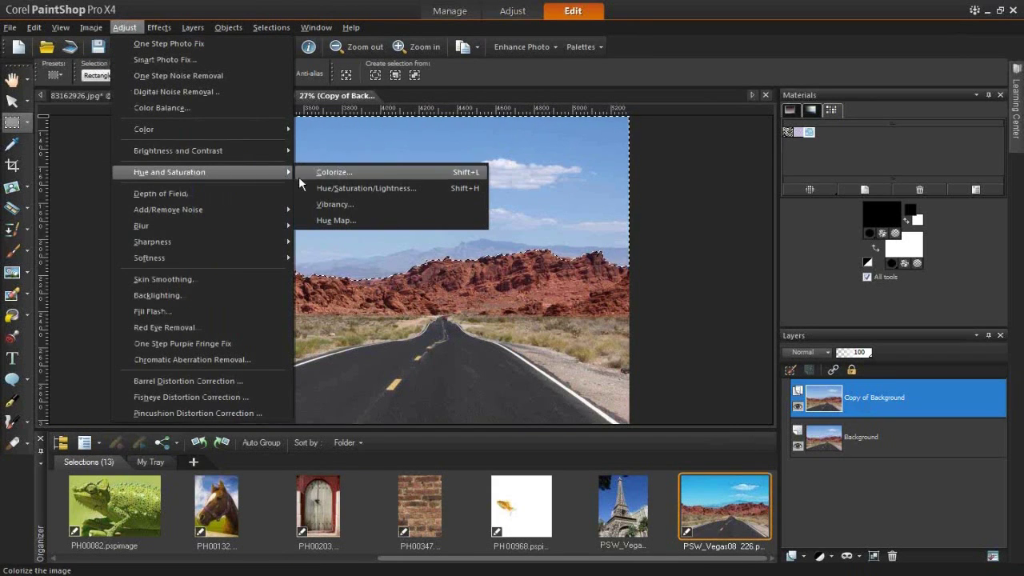
pyautogui.click(361, 188)
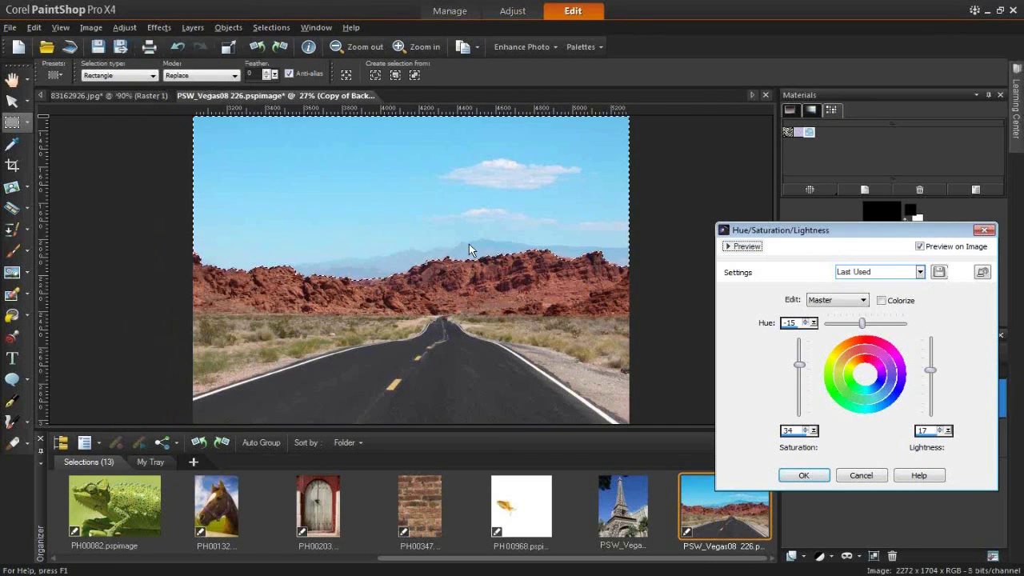
pyautogui.moveTo(799, 364); pyautogui.dragTo(801, 377)
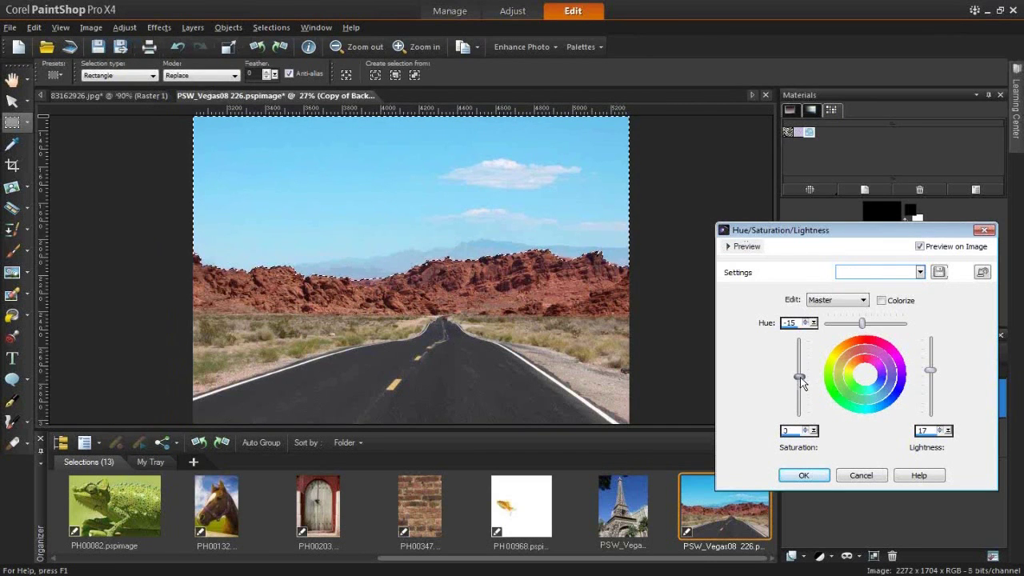
pyautogui.moveTo(796, 382); pyautogui.dragTo(800, 353)
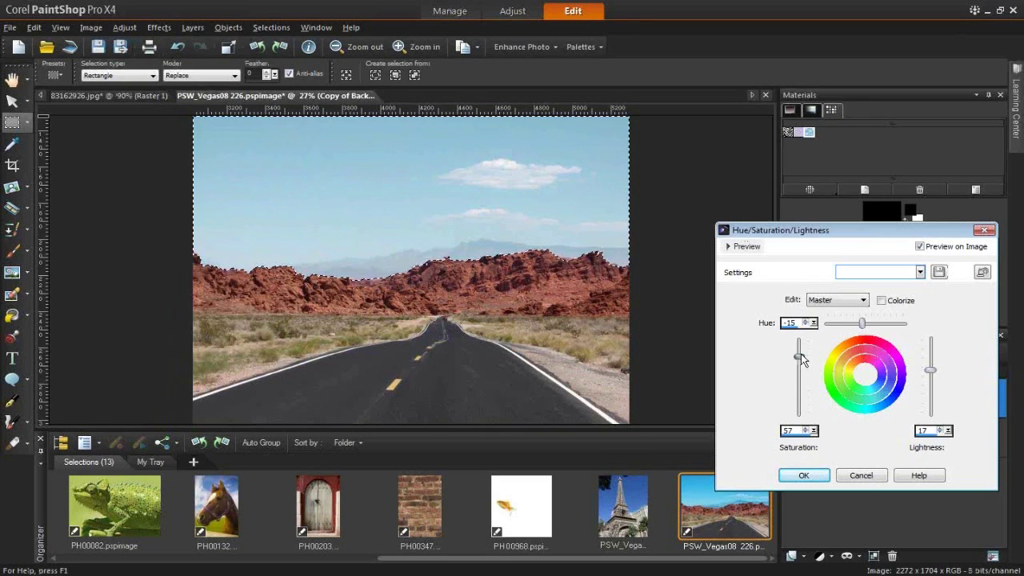
pyautogui.moveTo(930, 372); pyautogui.dragTo(932, 389)
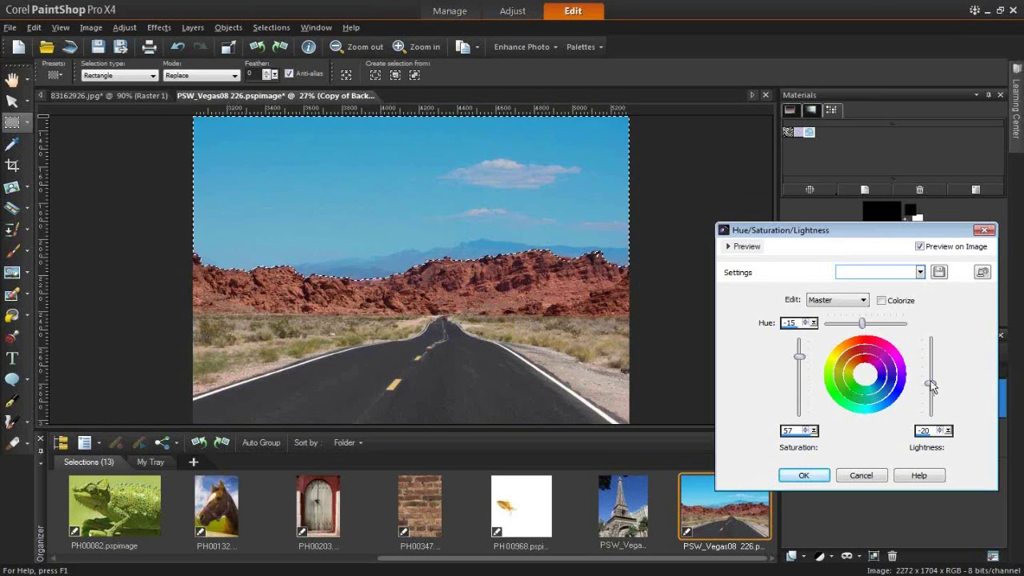
pyautogui.click(803, 475)
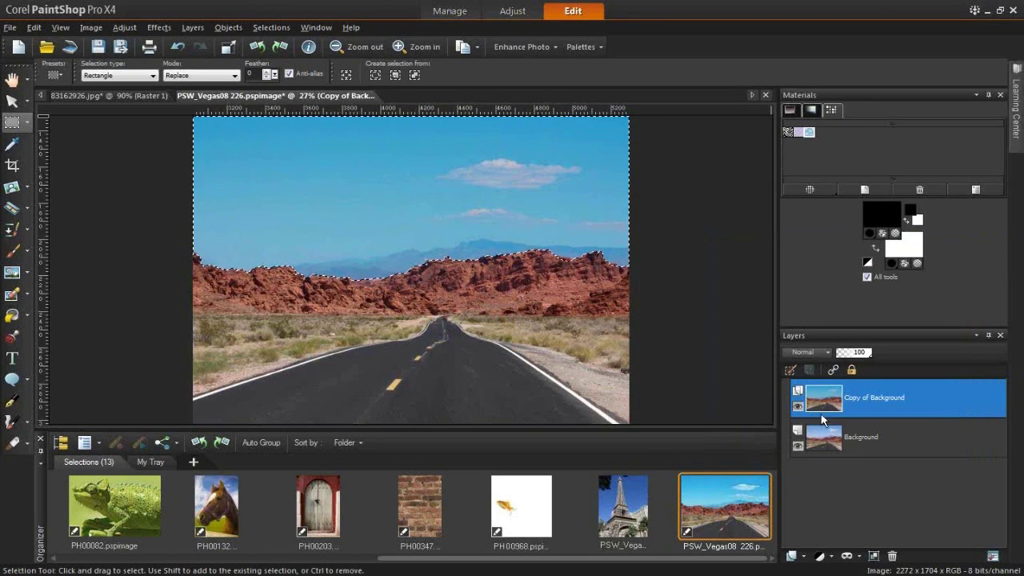
# Compare the adjusted sky with the original by hiding the Copy of Background layer and showing it again.
pyautogui.click(798, 407)
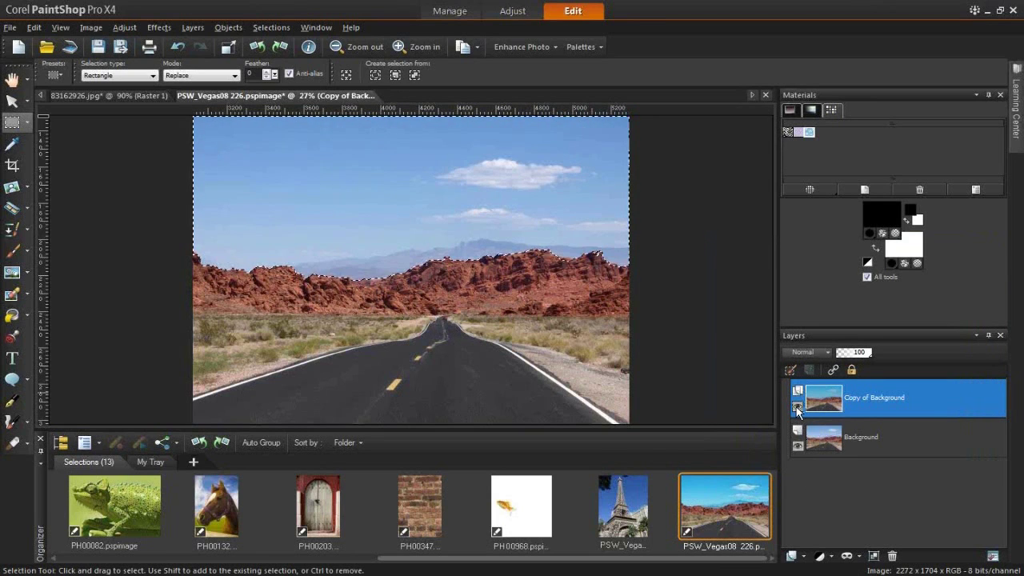
pyautogui.click(797, 406)
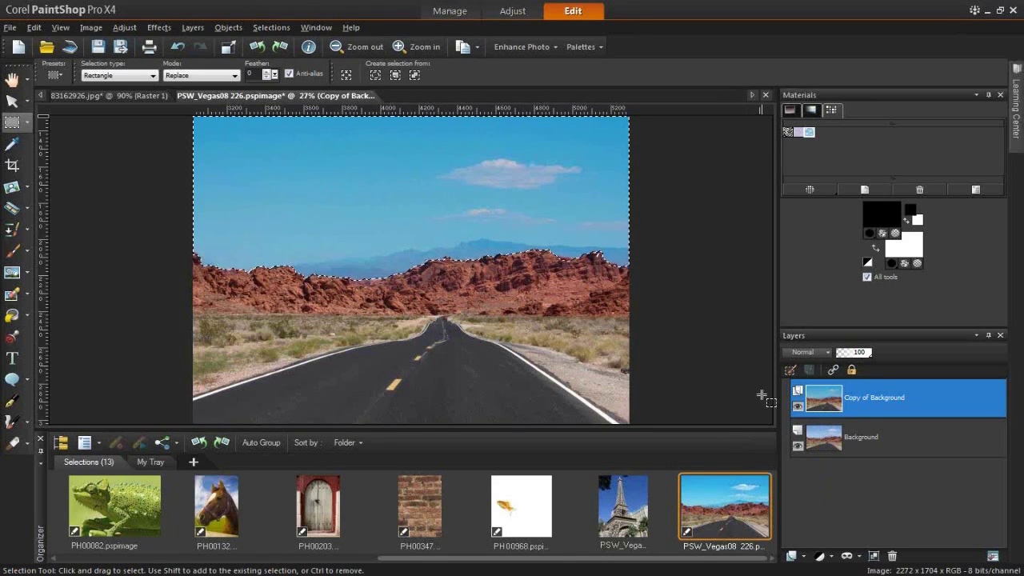
# Switch to the Freehand Selection tool and clear the sky selection.
pyautogui.click(29, 124)
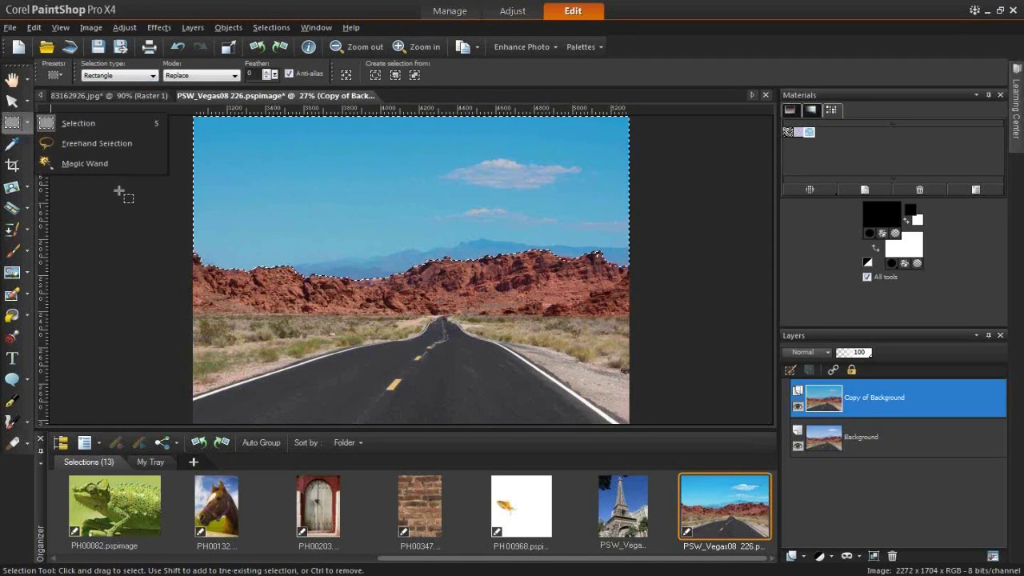
pyautogui.click(116, 143)
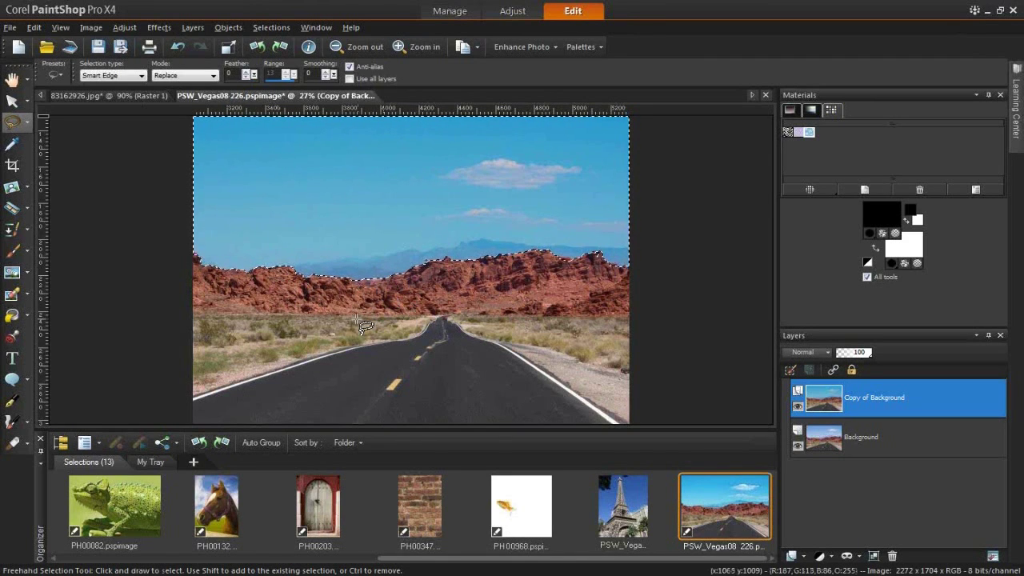
pyautogui.press('ctrl')
pyautogui.hotkey('ctrl', 'd')
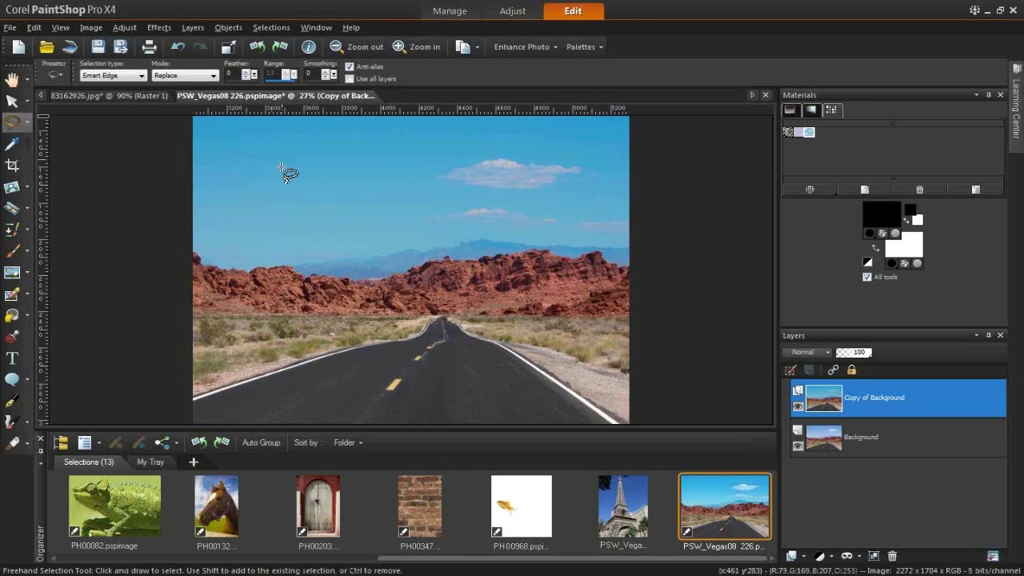
# Draw a Freehand-type selection in the open sky beside the clouds with a feather of 21.
pyautogui.click(141, 76)
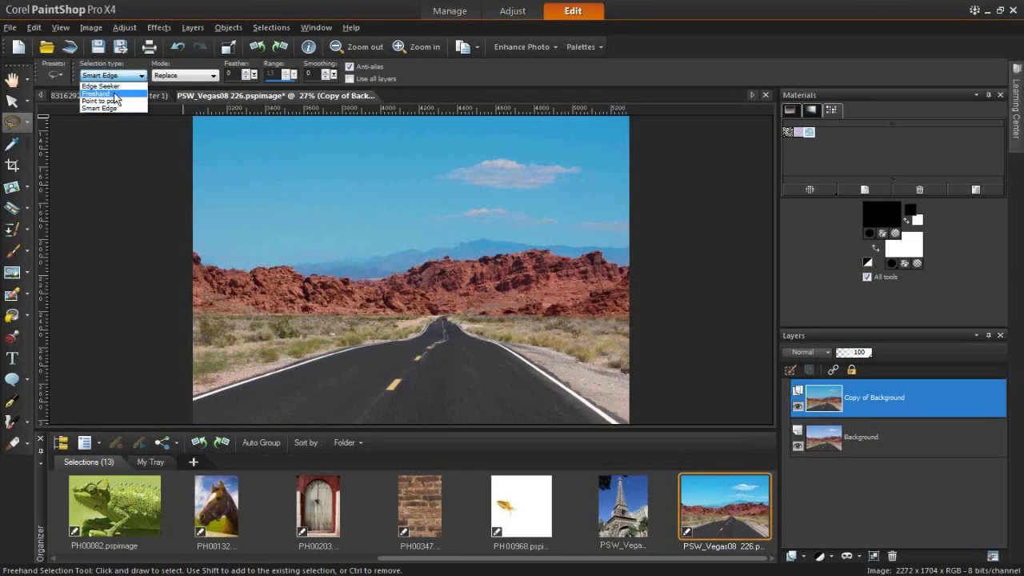
pyautogui.click(112, 94)
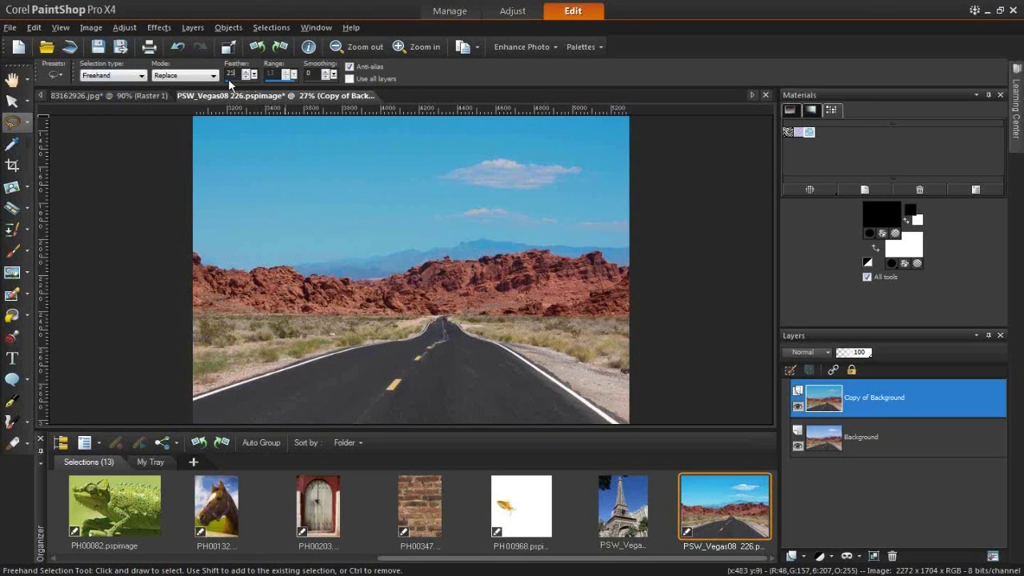
pyautogui.moveTo(280, 168)
pyautogui.mouseDown()
pyautogui.moveTo(253, 211)
pyautogui.moveTo(292, 198)
pyautogui.moveTo(335, 241)
pyautogui.moveTo(435, 198)
pyautogui.moveTo(366, 152)
pyautogui.moveTo(288, 167)
pyautogui.mouseUp()
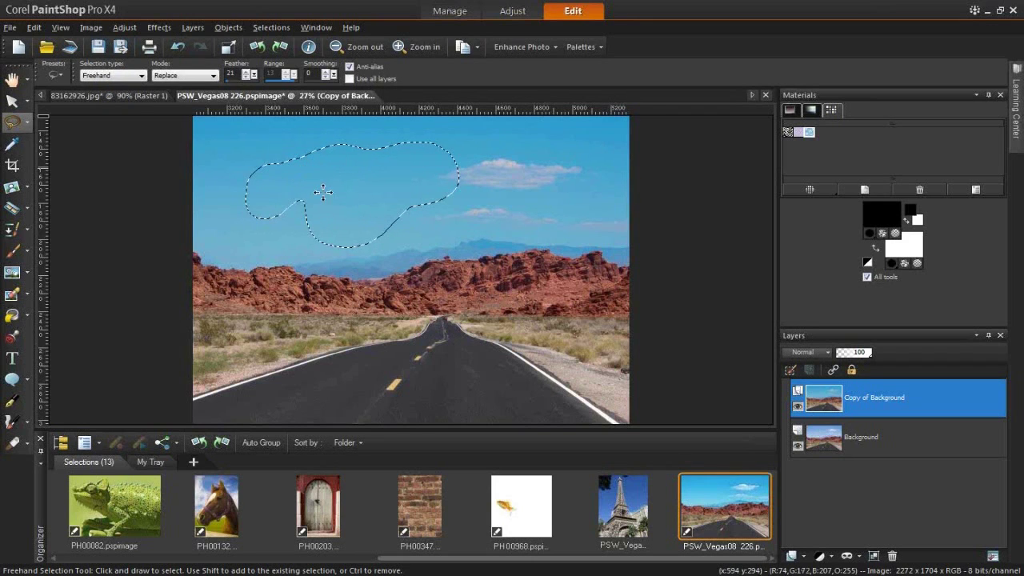
# Flood fill the feathered sky selection with black, undo the fill and clear the selection.
pyautogui.click(12, 316)
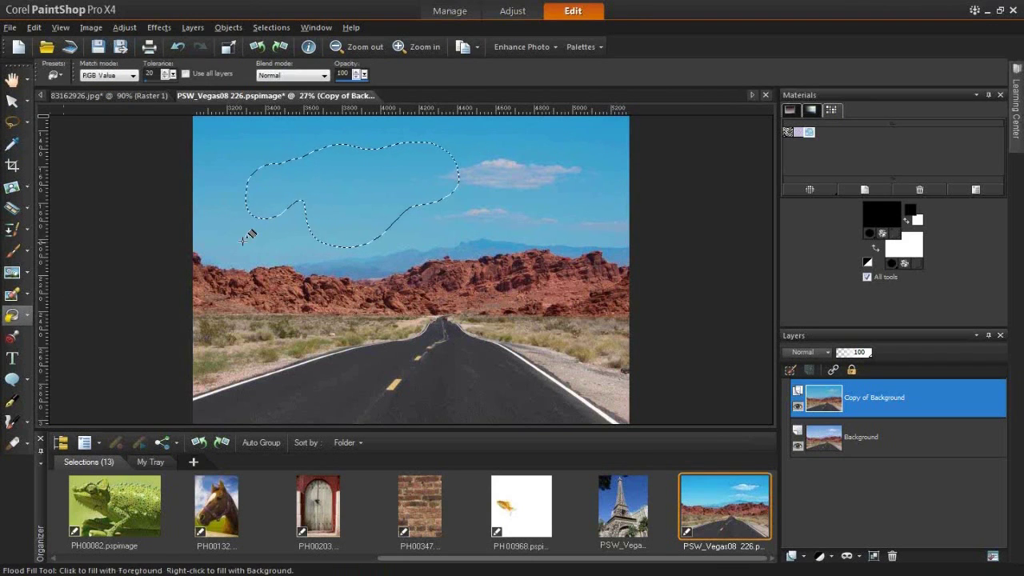
pyautogui.click(355, 190)
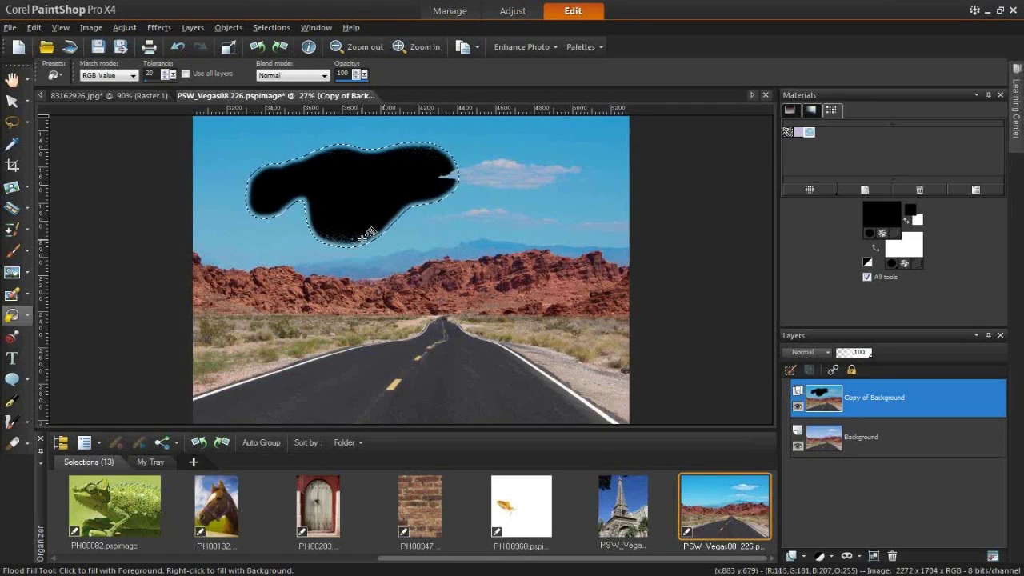
pyautogui.hotkey('ctrl', 'z')
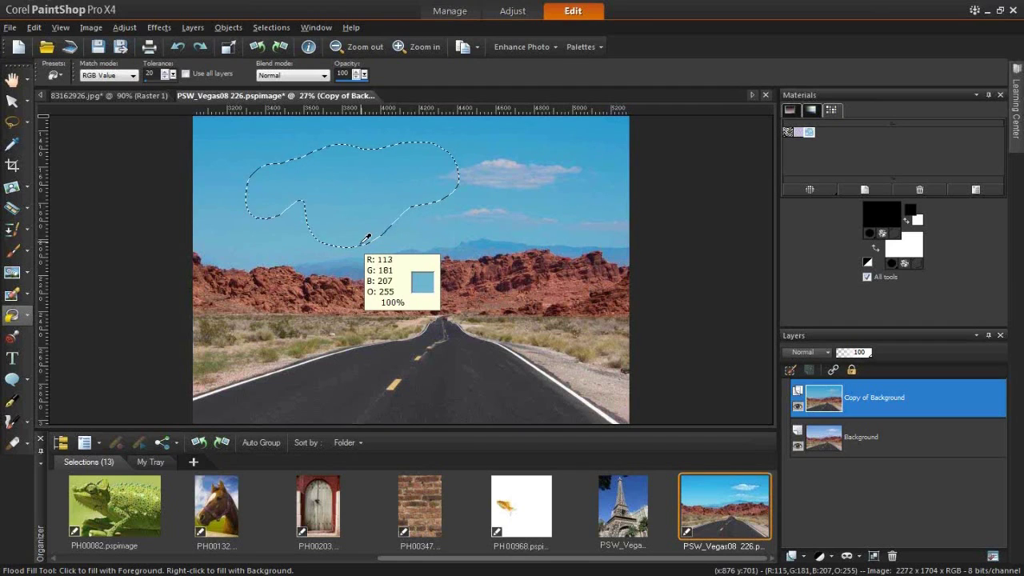
pyautogui.hotkey('ctrl', 'd')
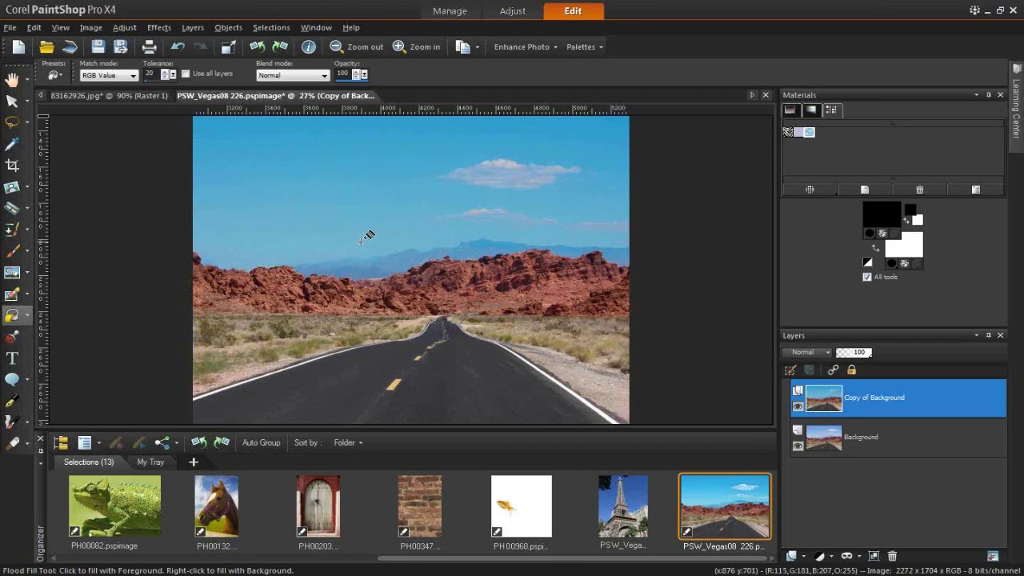
# Draw a new irregular freehand selection in the open sky with feather set to 0.
pyautogui.click(13, 124)
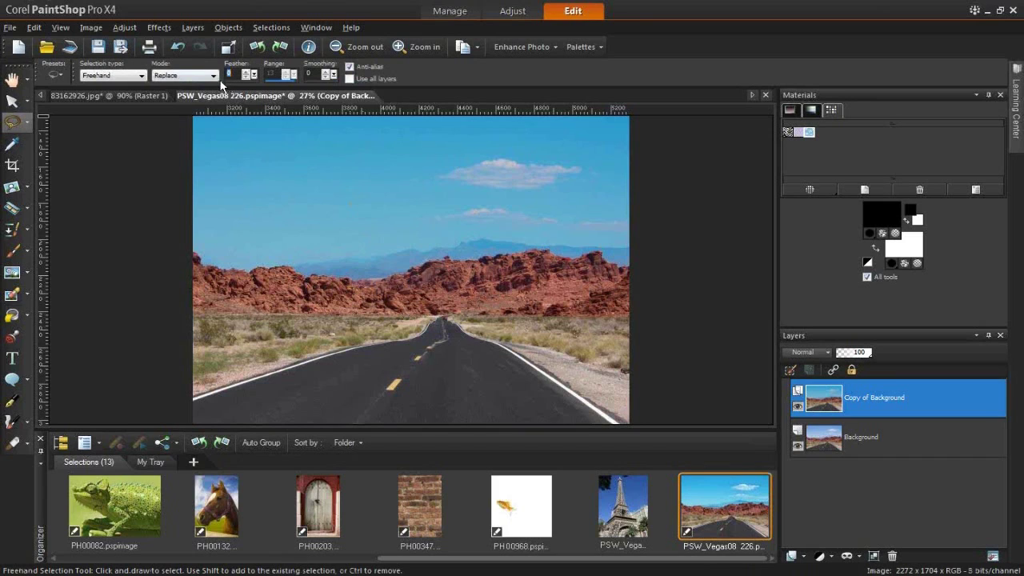
pyautogui.moveTo(286, 172)
pyautogui.mouseDown()
pyautogui.moveTo(275, 217)
pyautogui.moveTo(316, 201)
pyautogui.moveTo(356, 234)
pyautogui.moveTo(414, 220)
pyautogui.moveTo(410, 163)
pyautogui.moveTo(368, 142)
pyautogui.moveTo(291, 170)
pyautogui.mouseUp()
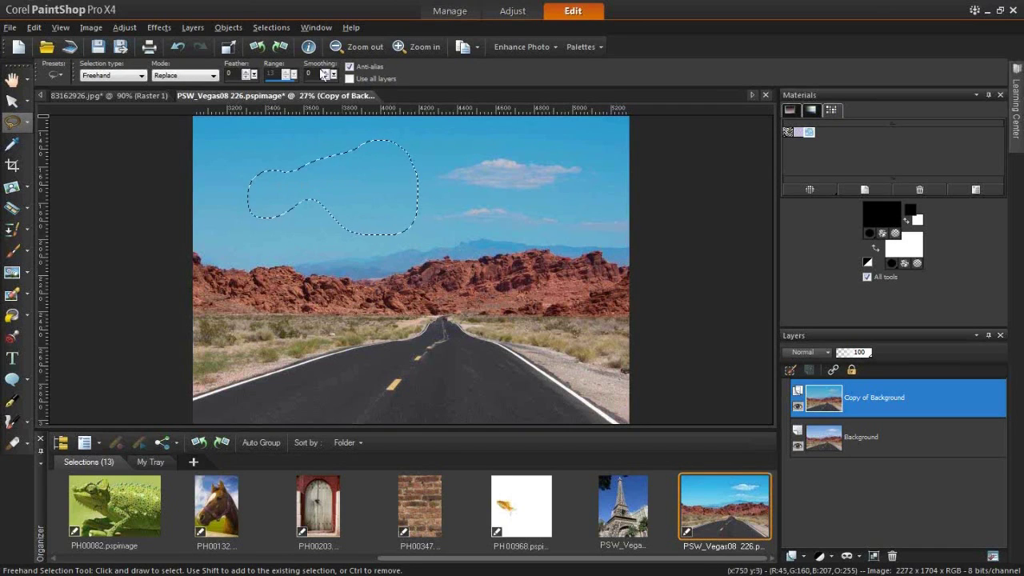
# Try feathering the freehand selection by 9 and 21 pixels in the Feather Selection preview, and cancel.
pyautogui.click(270, 28)
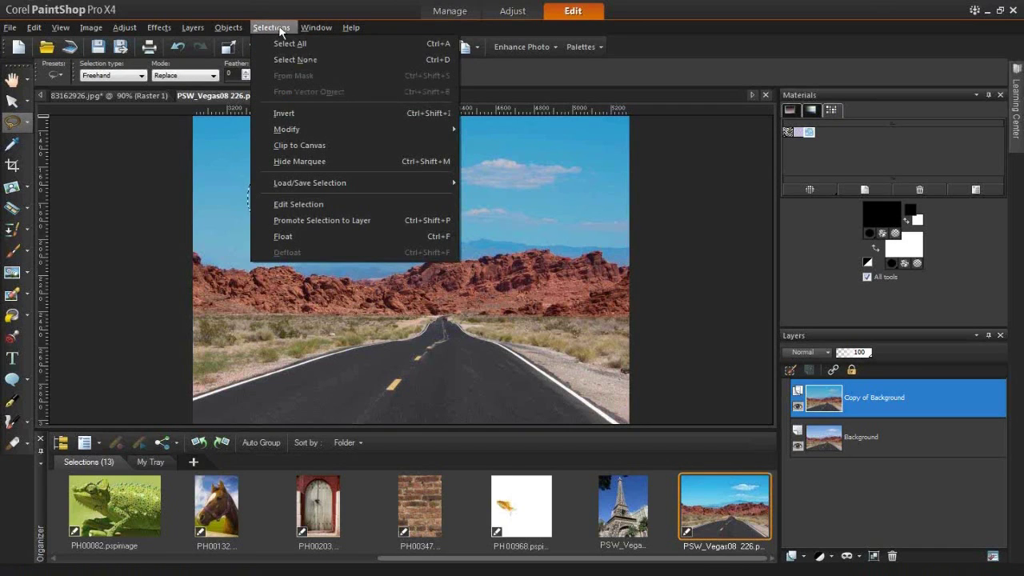
pyautogui.moveTo(436, 136)
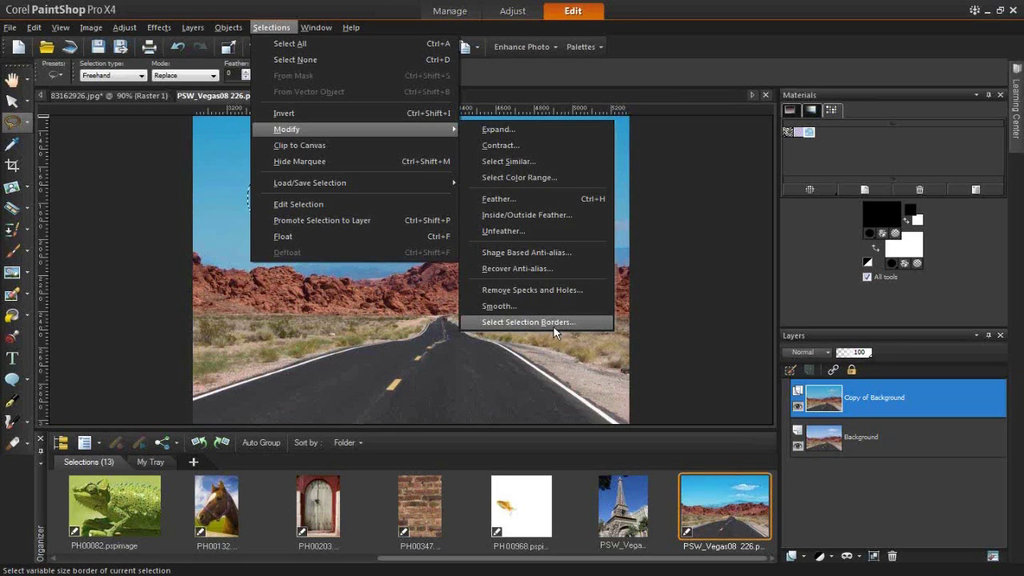
pyautogui.click(509, 199)
pyautogui.moveTo(605, 309); pyautogui.dragTo(579, 305)
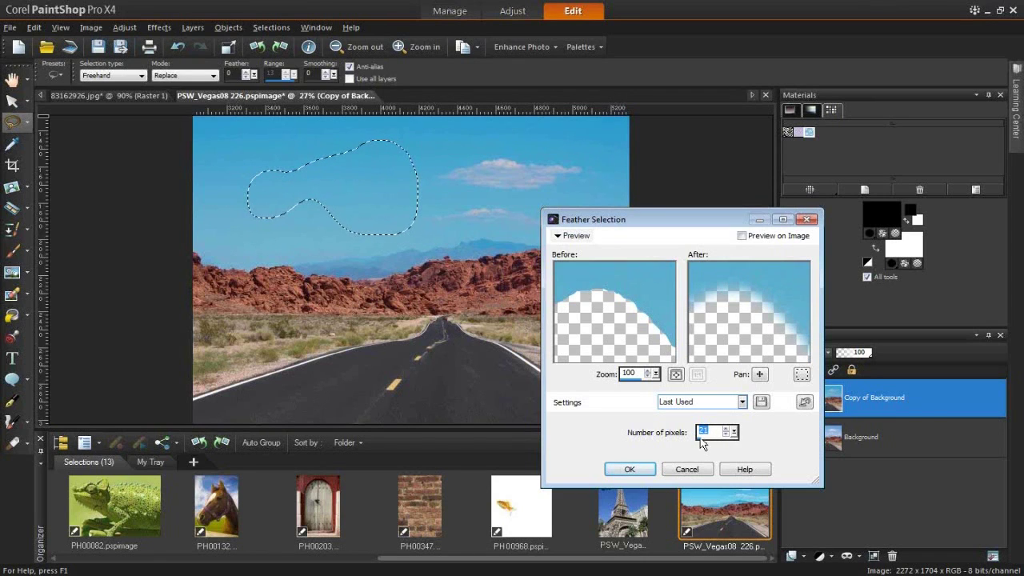
pyautogui.click(727, 437)
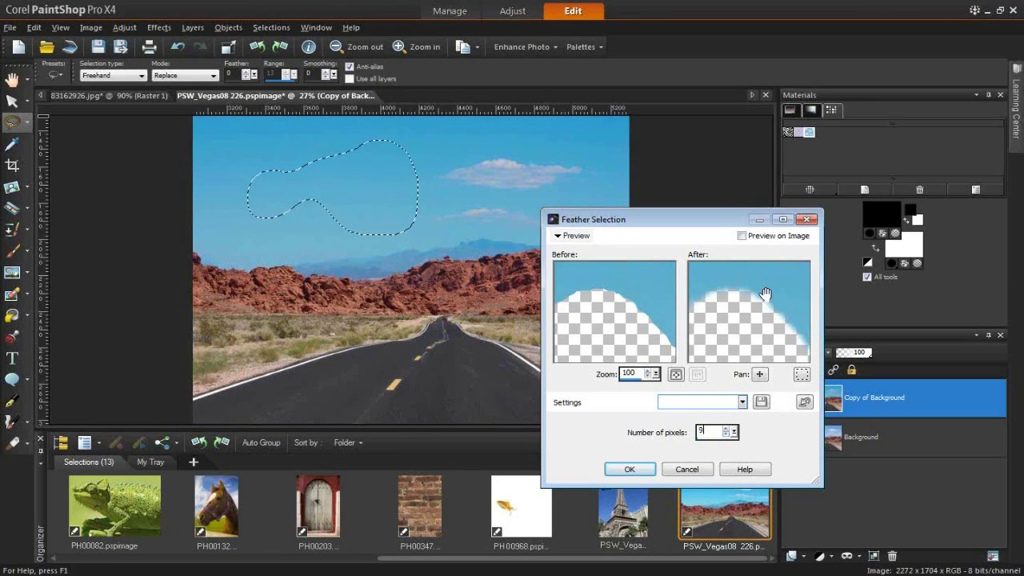
pyautogui.click(728, 430)
pyautogui.click(728, 429)
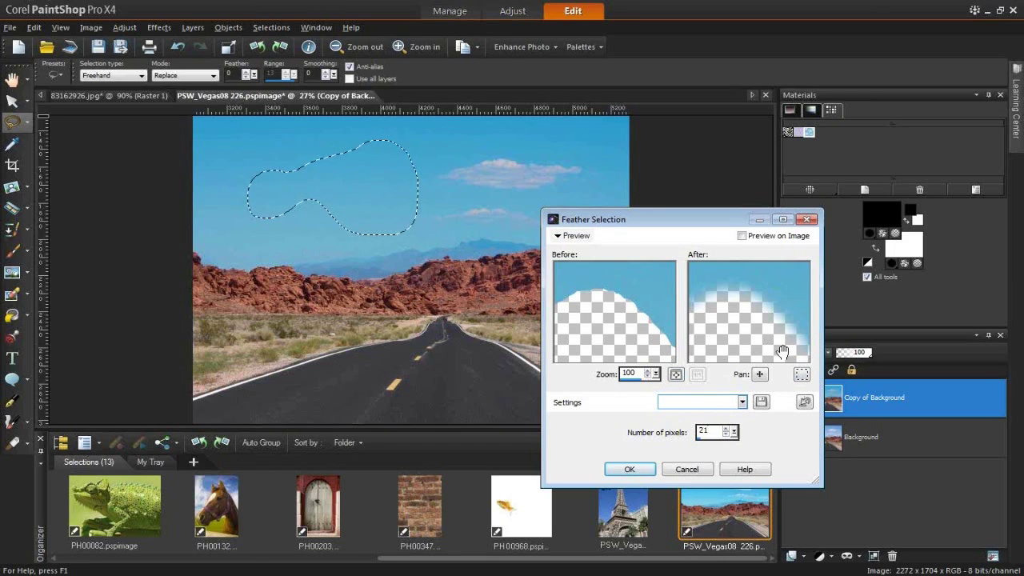
pyautogui.click(687, 469)
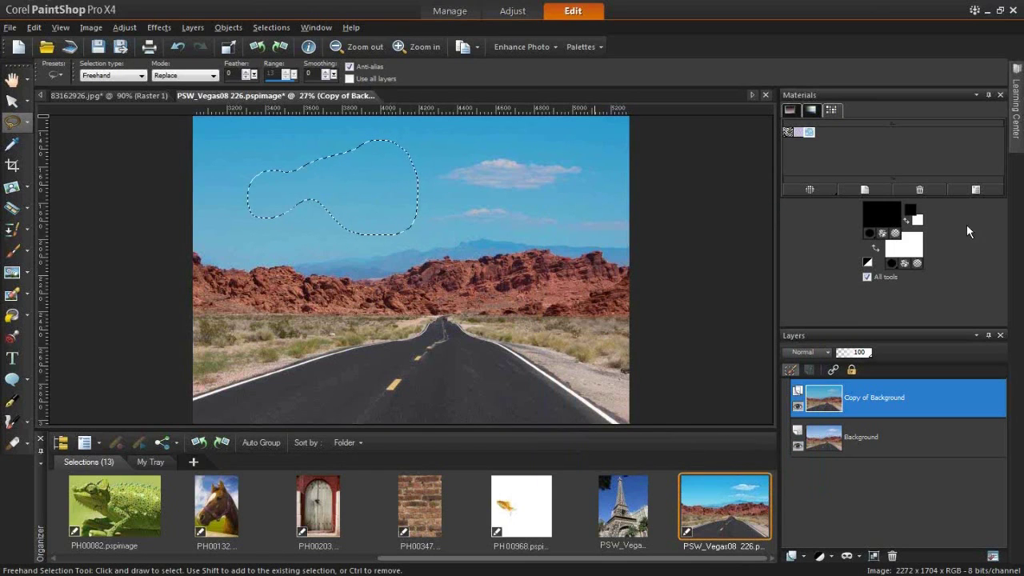
pyautogui.hotkey('ctrl', 'd')
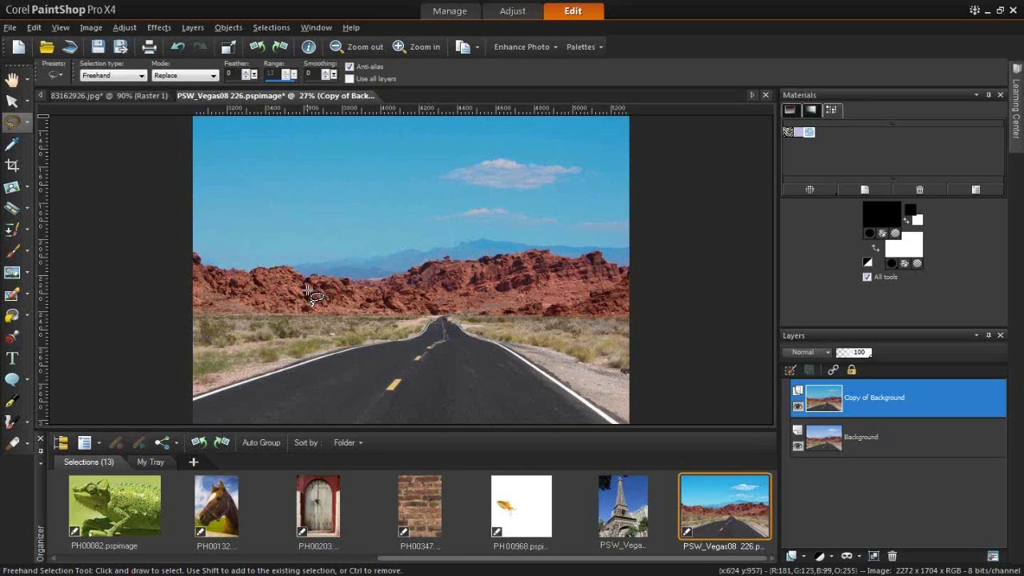
# Open the wooden door photo PH00203.pspimage from the Organizer for editing.
pyautogui.click(26, 125)
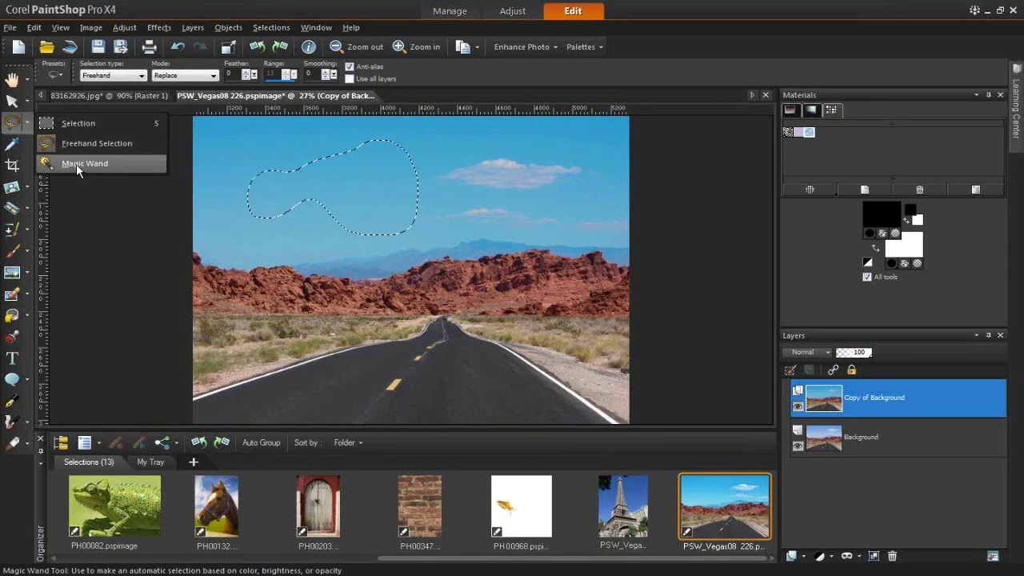
pyautogui.click(320, 504)
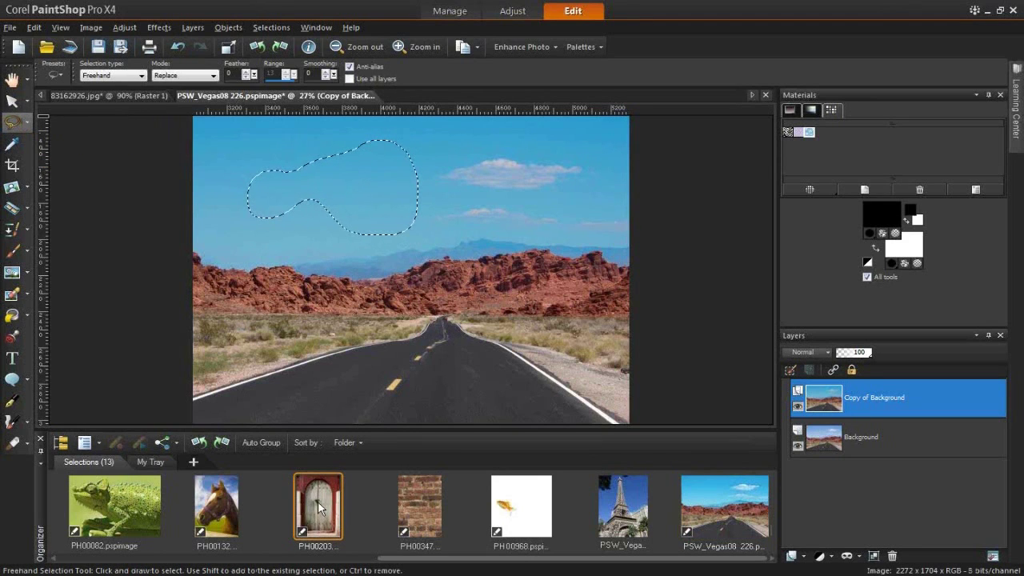
pyautogui.moveTo(389, 559); pyautogui.dragTo(389, 518)
pyautogui.doubleClick(438, 503)
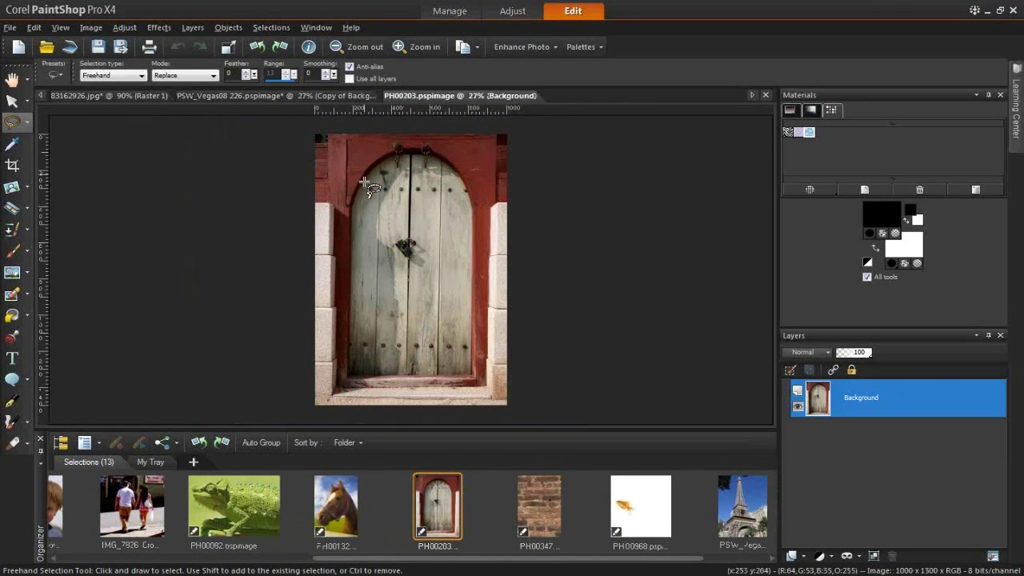
# Select the red frame around the door with the Magic Wand at tolerance 38, and clear the selection.
pyautogui.click(31, 120)
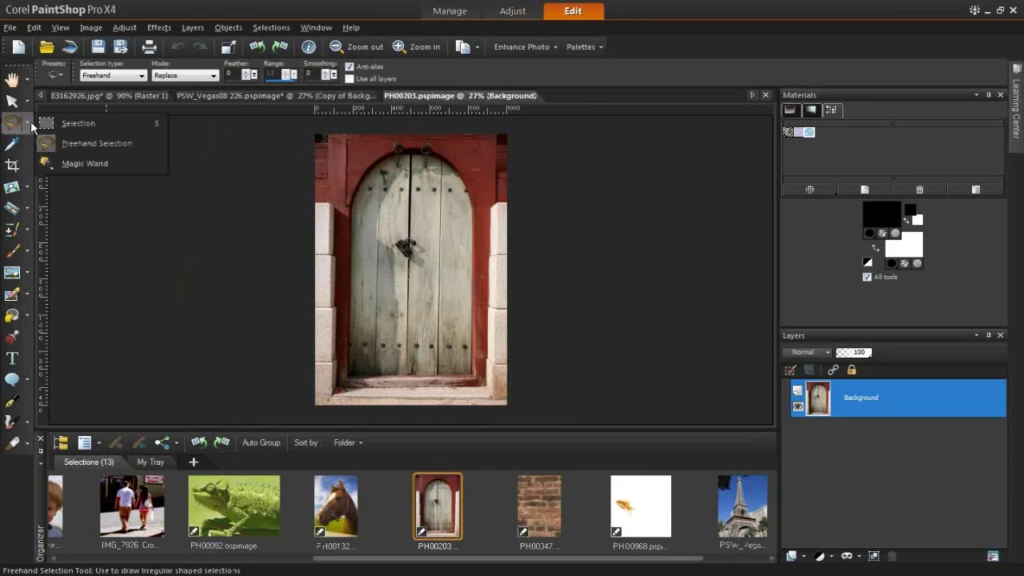
pyautogui.click(46, 163)
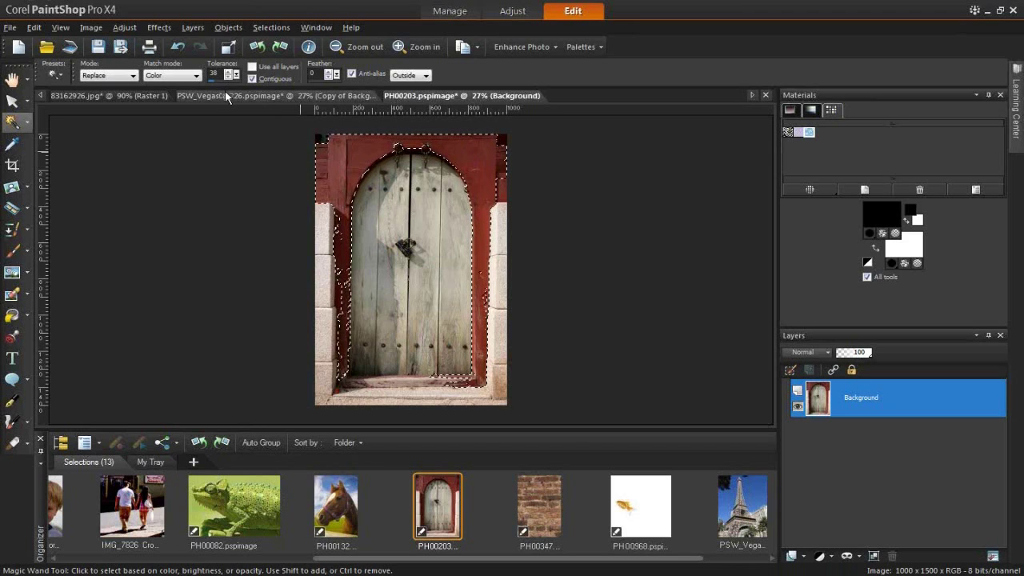
pyautogui.hotkey('ctrl', 'd')
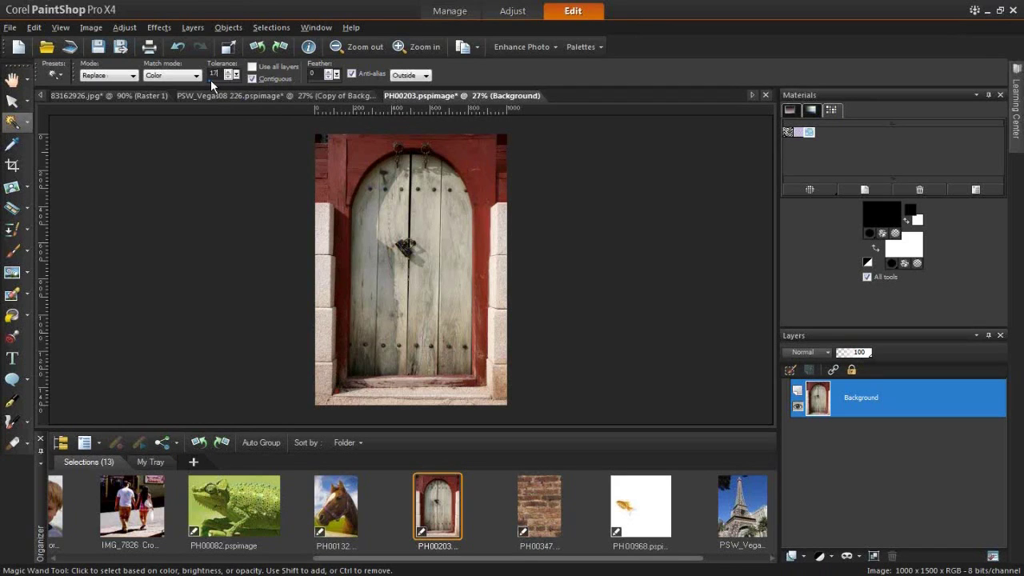
# Select the red frame's upper-left corner with Magic Wand tolerance 9 and add its upper-right corner and right side.
pyautogui.press('Return')
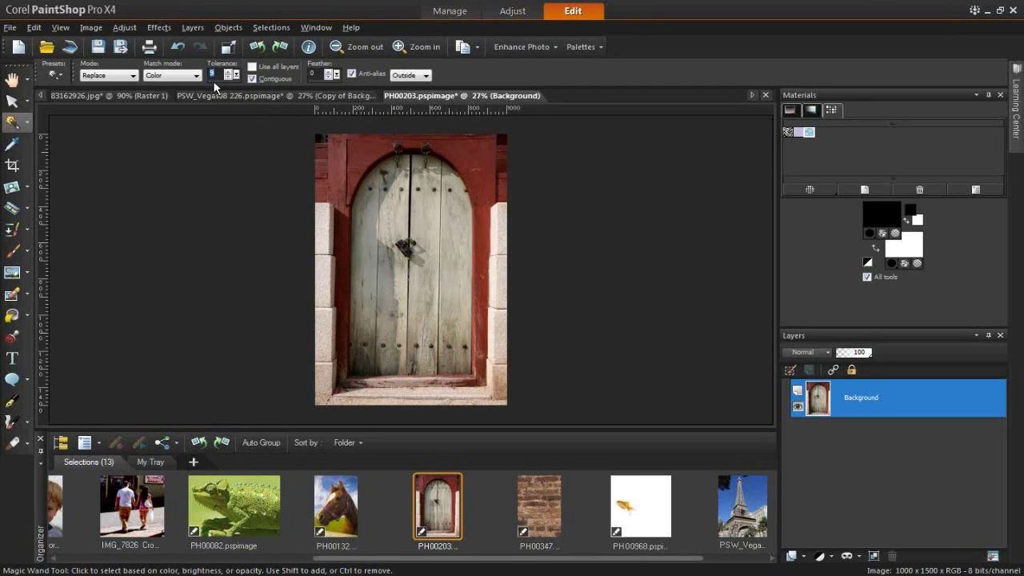
pyautogui.click(364, 152)
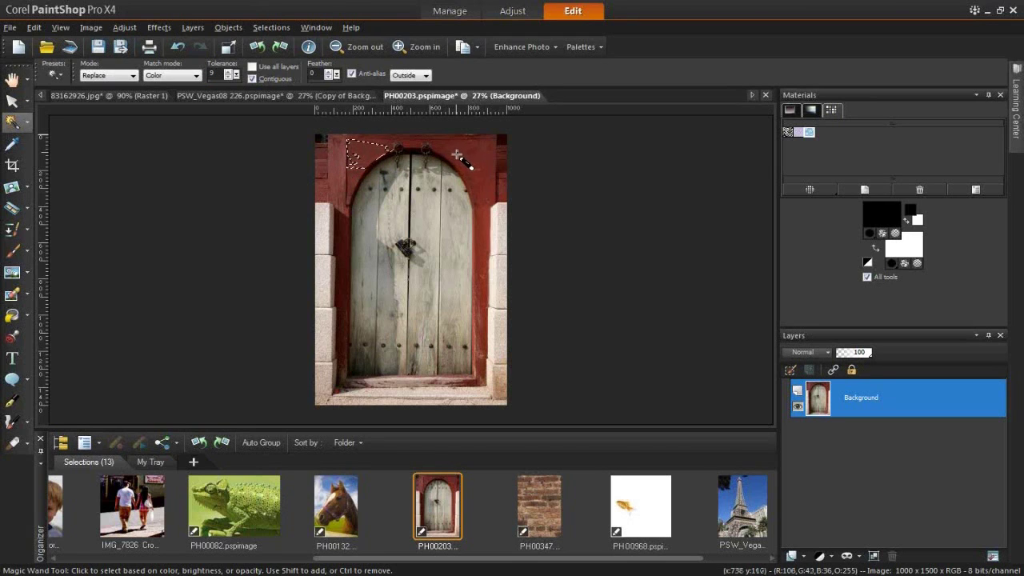
pyautogui.press('shift')
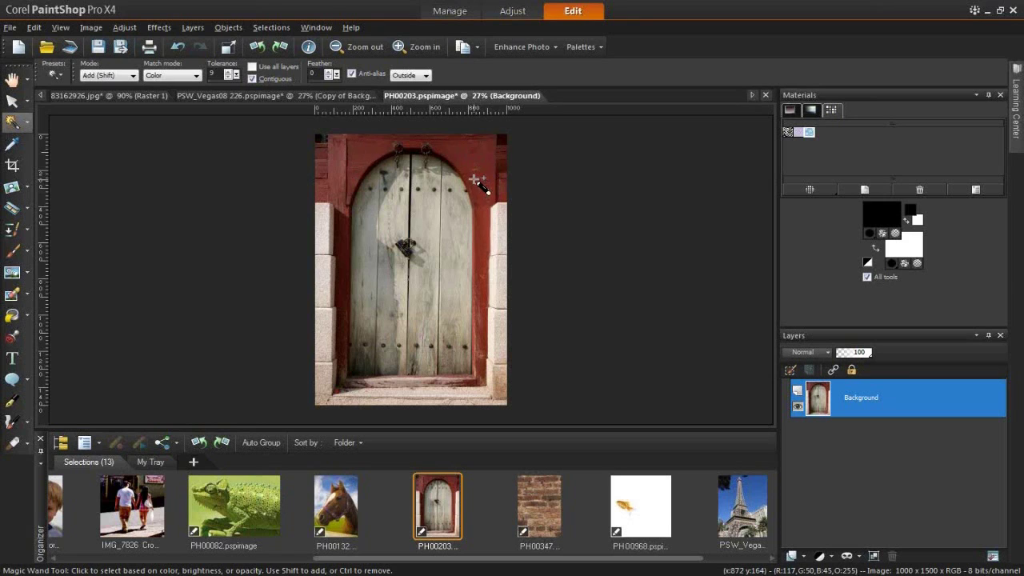
pyautogui.keyDown('shift'); pyautogui.click(482, 210); pyautogui.keyUp('shift')
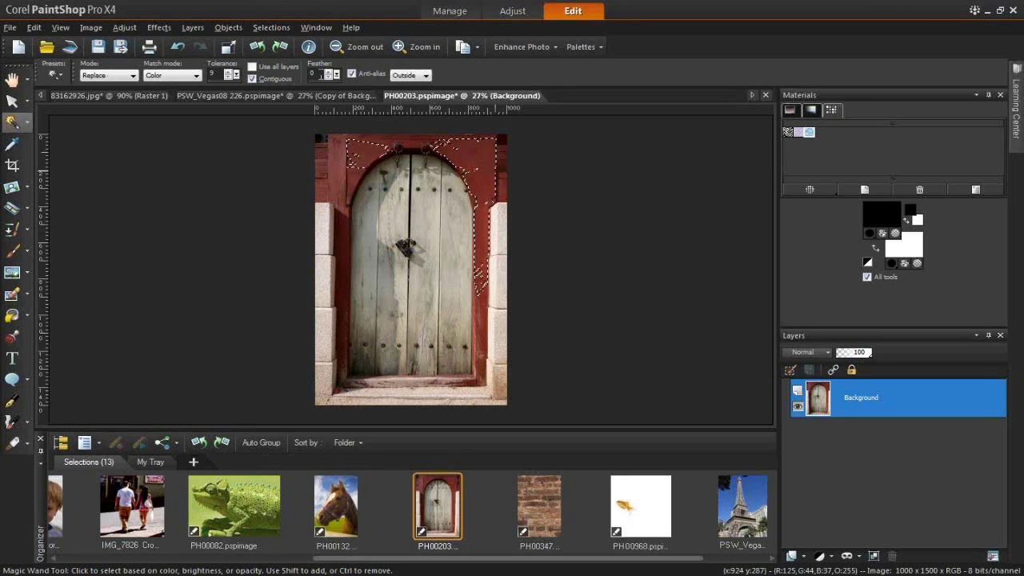
# Raise the Magic Wand tolerance to 26 and add the upper-left part of the red frame to the selection.
pyautogui.write('26')
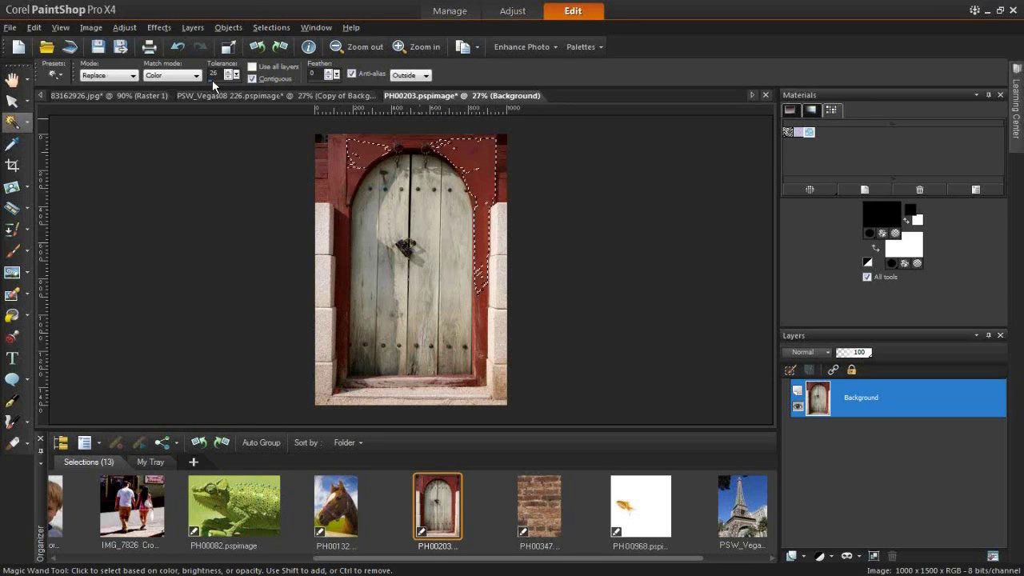
pyautogui.press('Return')
pyautogui.press('shift')
pyautogui.keyDown('shift'); pyautogui.click(352, 176); pyautogui.keyUp('shift')
pyautogui.click(341, 162)
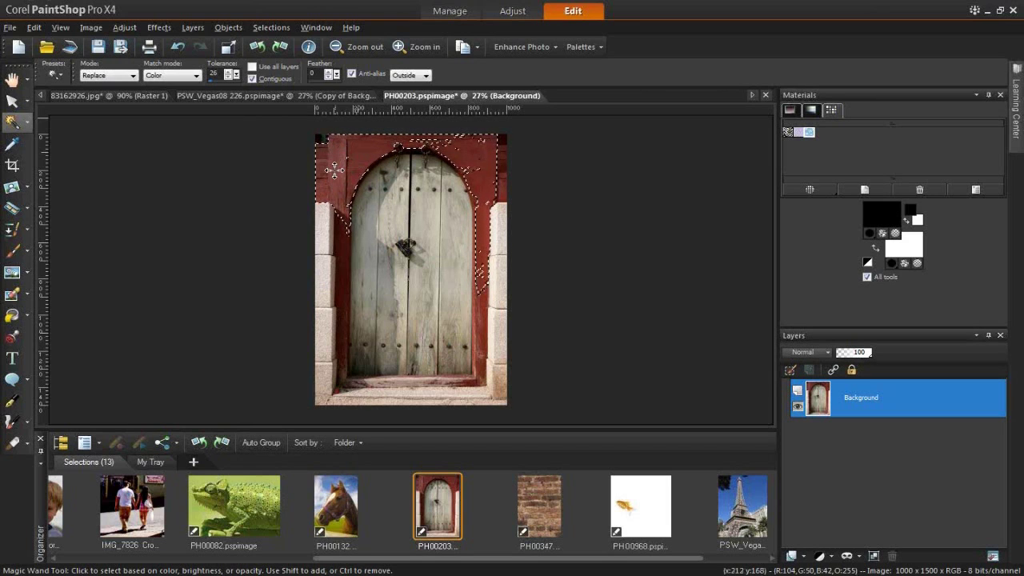
# Remove the red area at the frame's upper left from the Magic Wand selection.
pyautogui.press('ctrl')
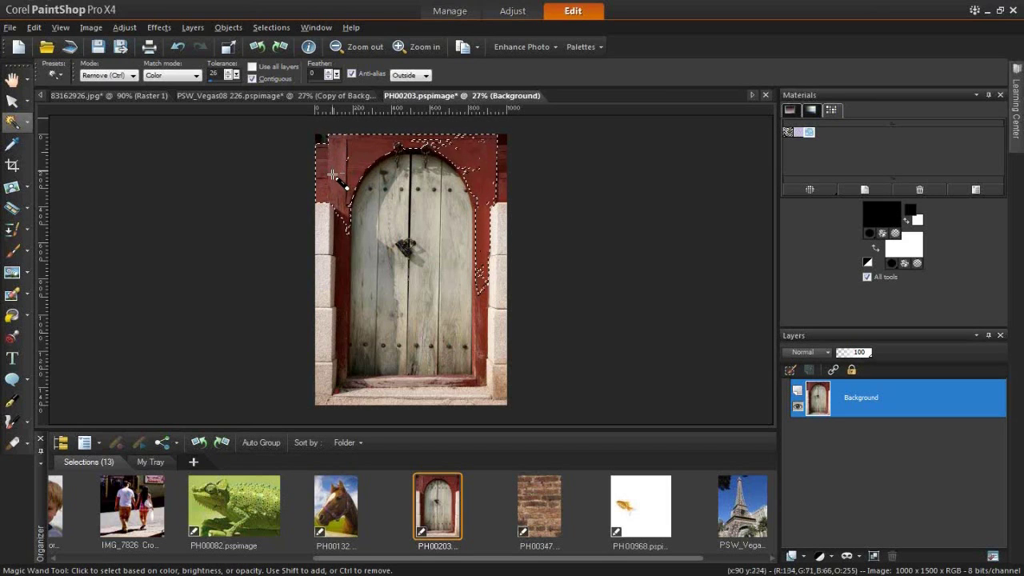
pyautogui.keyDown('ctrl'); pyautogui.click(333, 174); pyautogui.keyUp('ctrl')
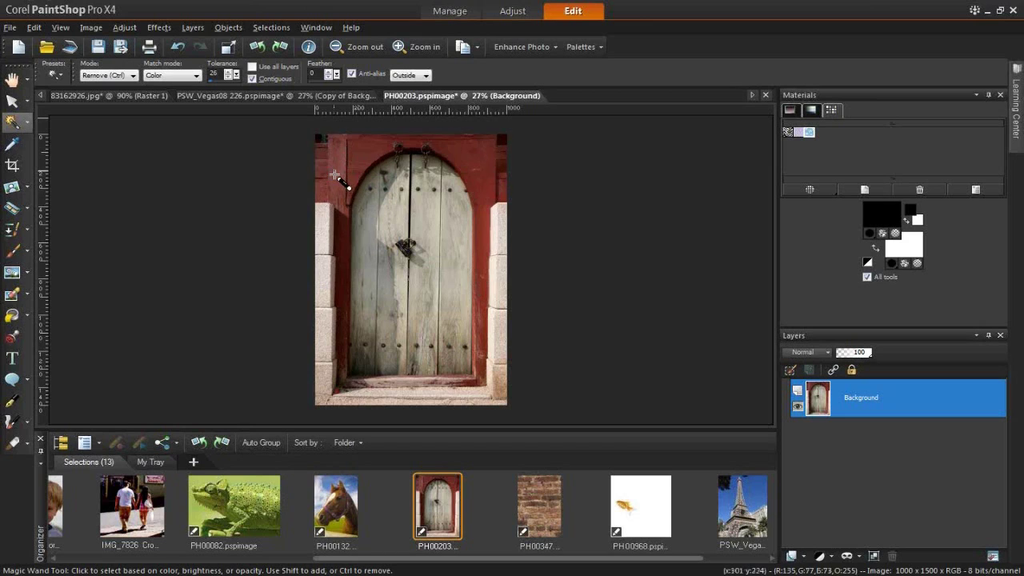
# Turn off Contiguous, select the red door frame with the Magic Wand at tolerance 26, and clear the selection.
pyautogui.click(251, 79)
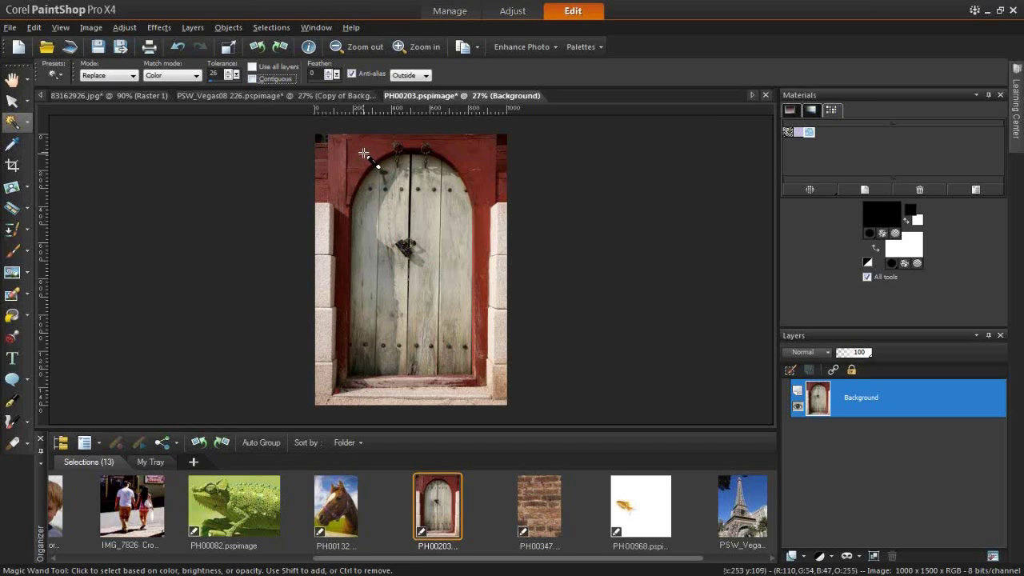
pyautogui.click(365, 153)
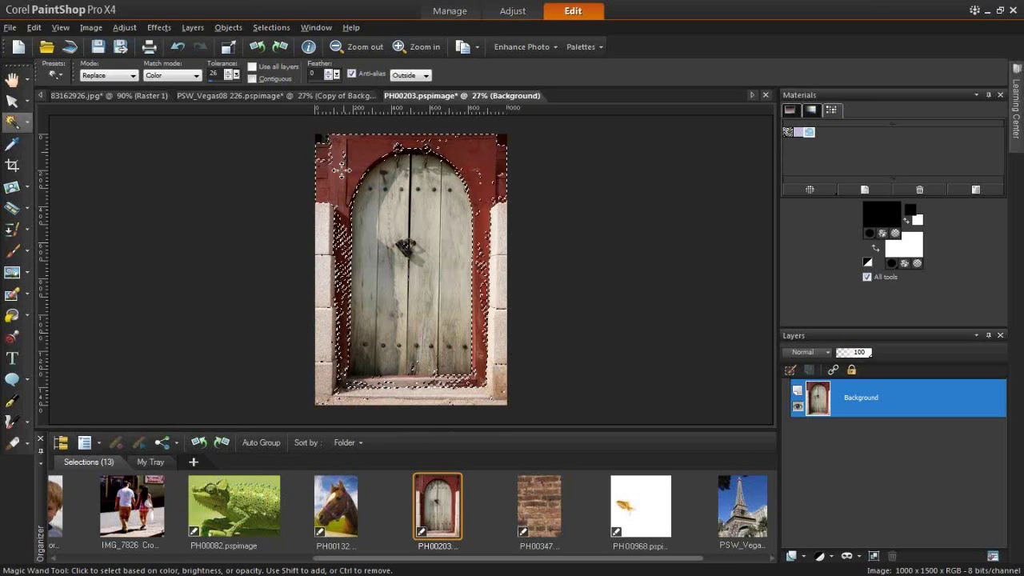
pyautogui.hotkey('ctrl', 'd')
# Lower the Magic Wand tolerance to 12 and try to select the red frame, including the darker reds along its left side.
pyautogui.click(229, 77)
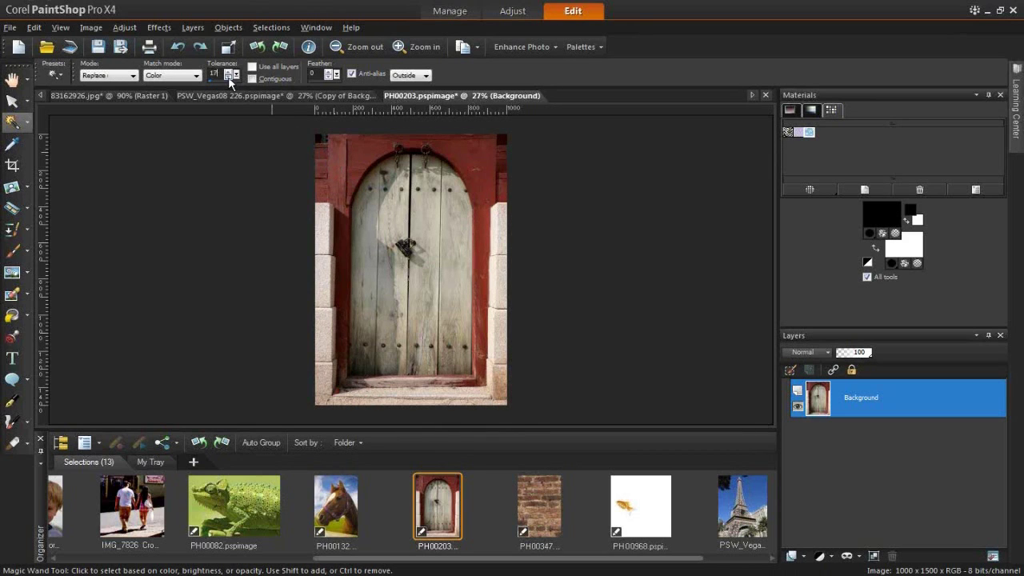
pyautogui.click(228, 77)
pyautogui.click(229, 78)
pyautogui.click(338, 258)
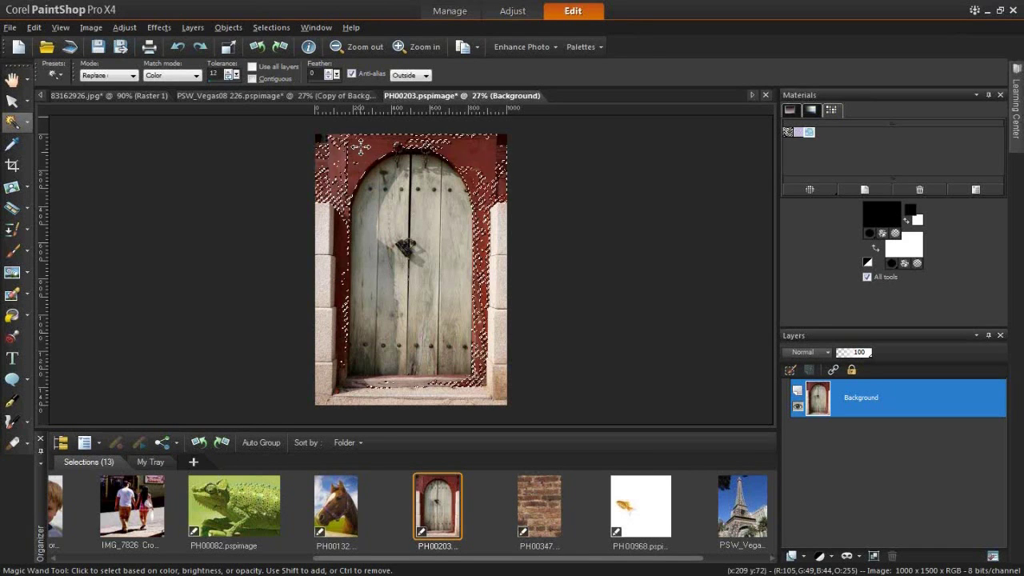
pyautogui.keyDown('shift'); pyautogui.click(343, 244); pyautogui.keyUp('shift')
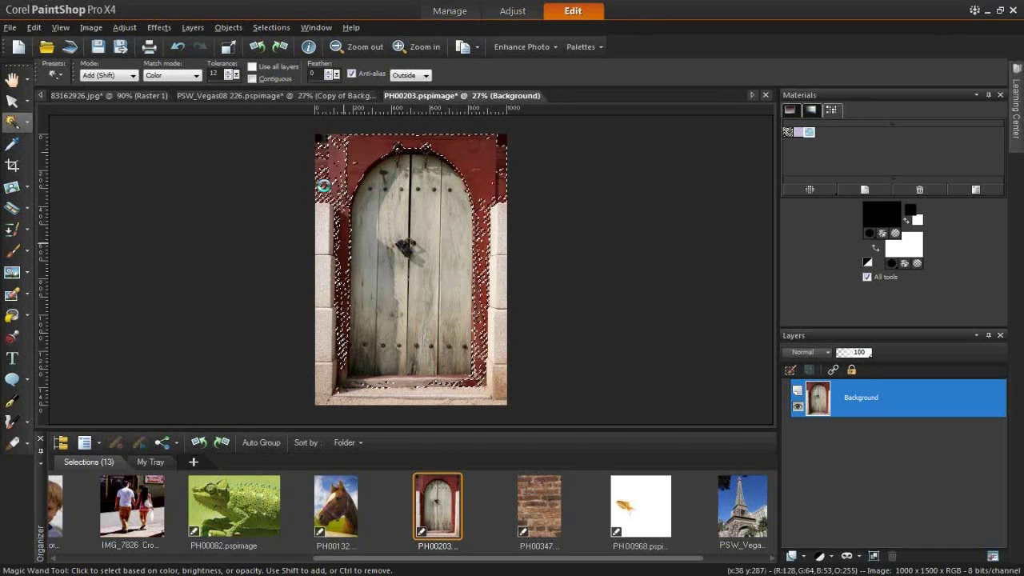
pyautogui.hotkey('ctrl', 'd')
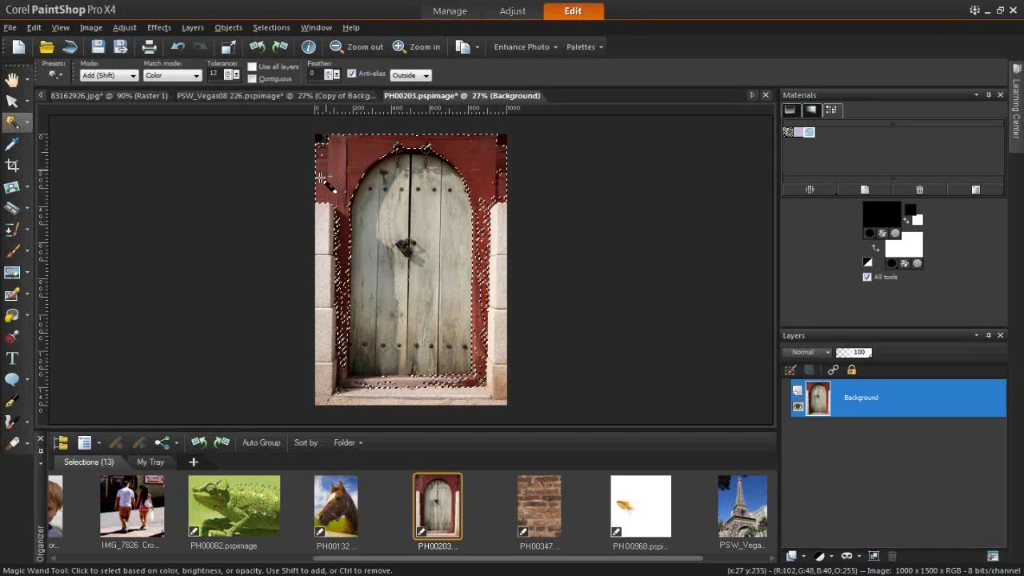
pyautogui.click(342, 299)
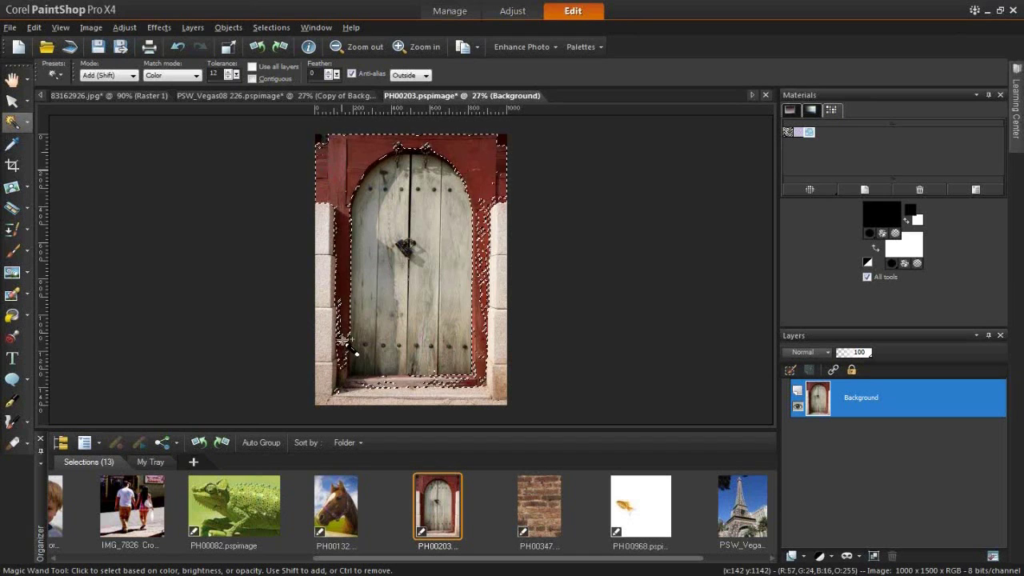
pyautogui.hotkey('ctrl', 'd')
pyautogui.click(342, 339)
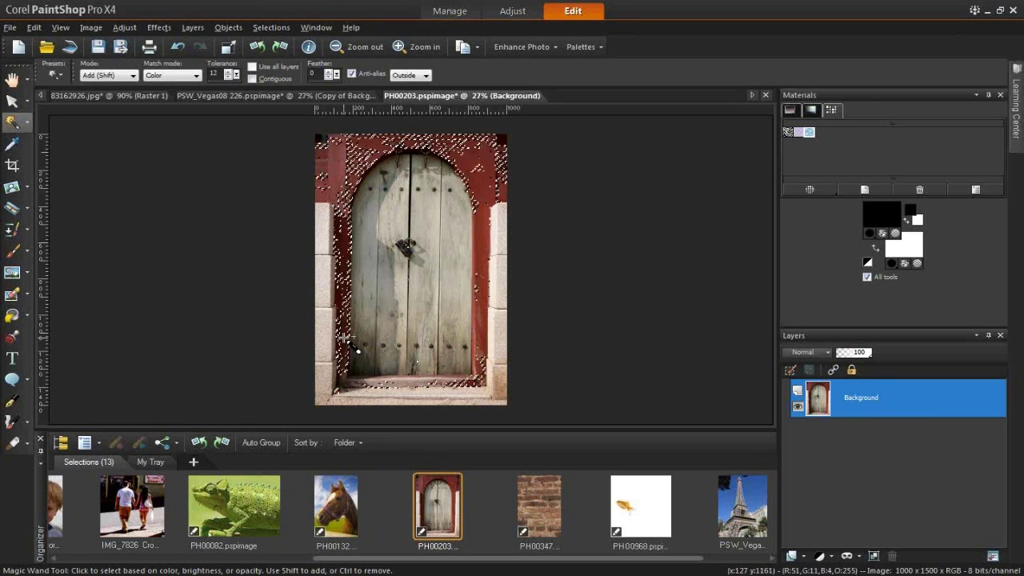
# Raise the Magic Wand tolerance to 21, build up the red frame selection with its dark left side, and undo the addition above the arch.
pyautogui.click(232, 72)
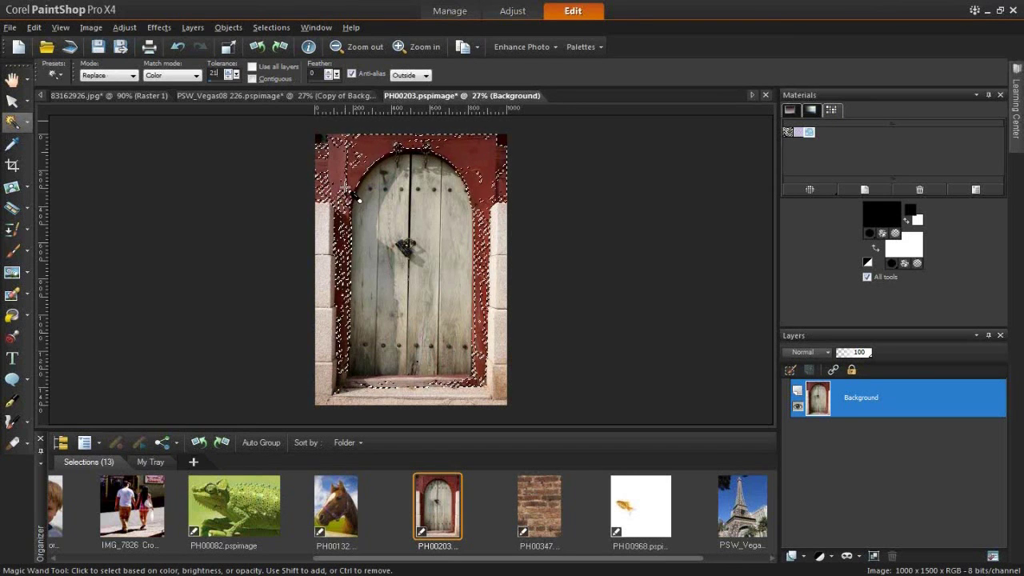
pyautogui.keyDown('shift'); pyautogui.click(340, 244); pyautogui.keyUp('shift')
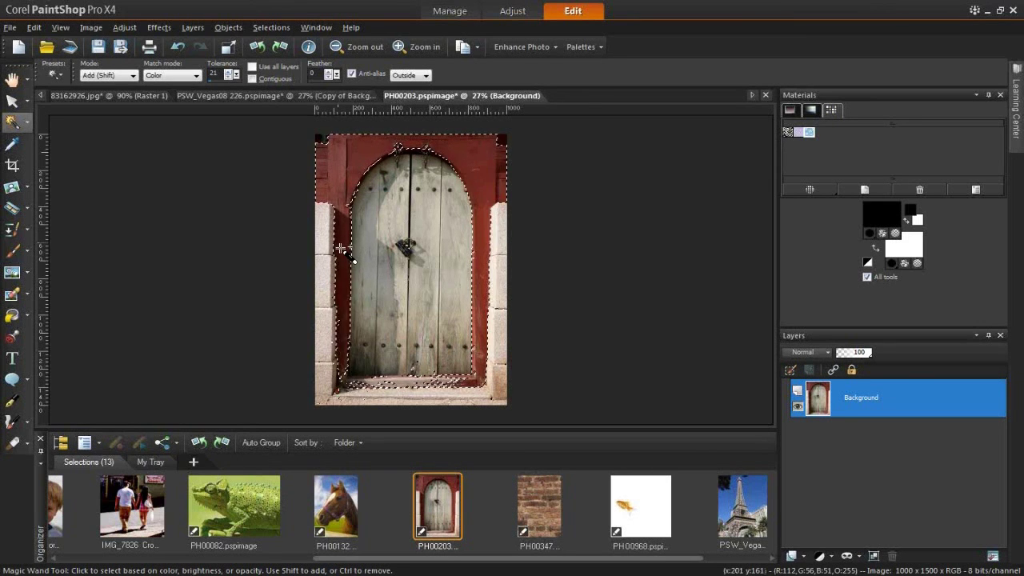
pyautogui.keyDown('shift'); pyautogui.click(399, 144); pyautogui.keyUp('shift')
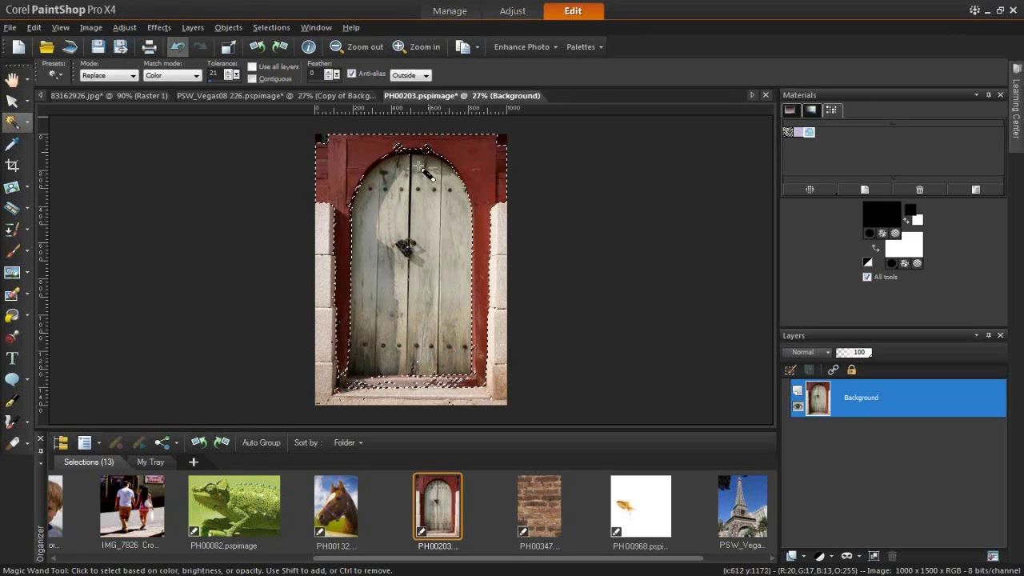
pyautogui.hotkey('ctrl', 'z')
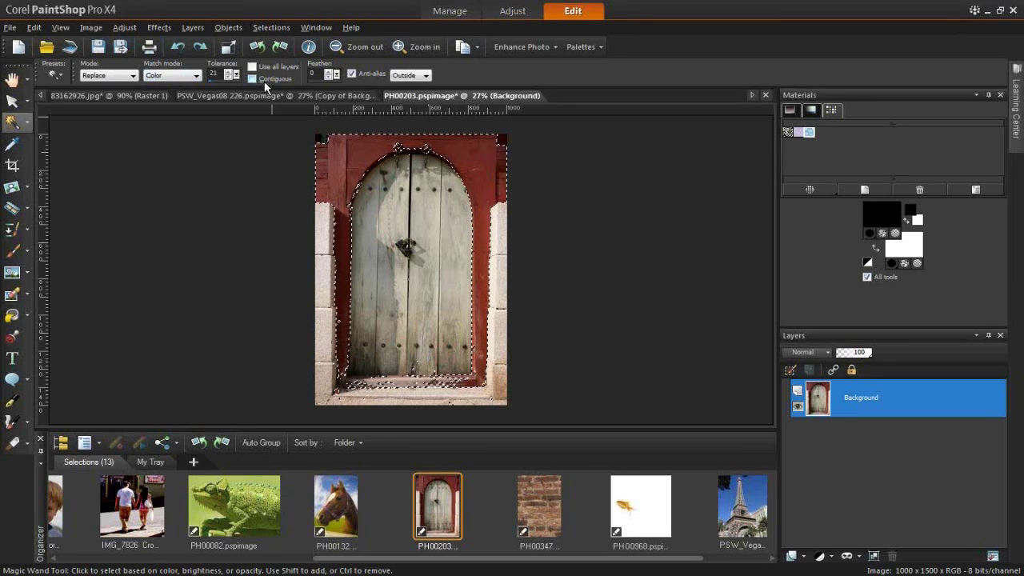
pyautogui.click(193, 76)
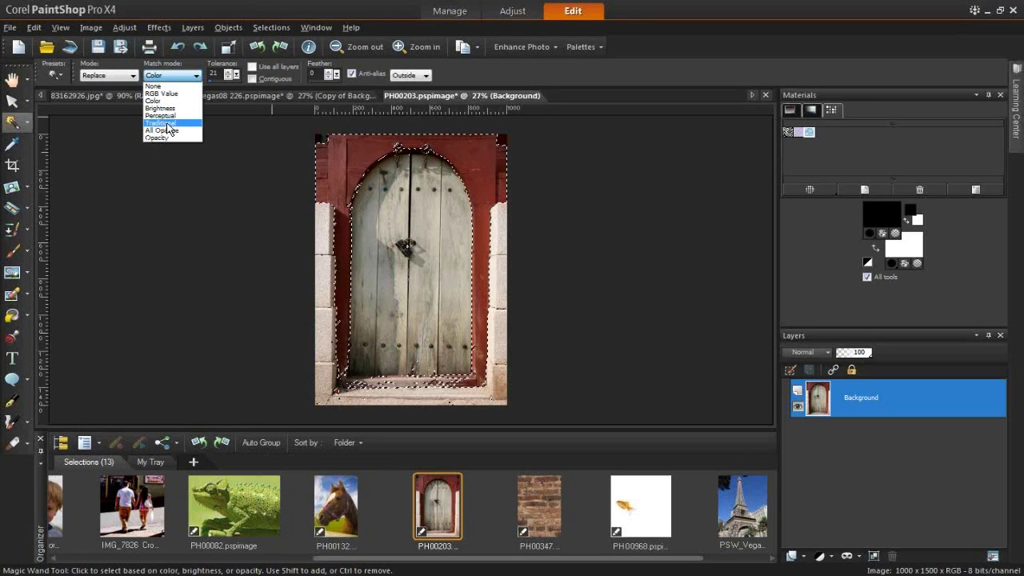
pyautogui.click(175, 77)
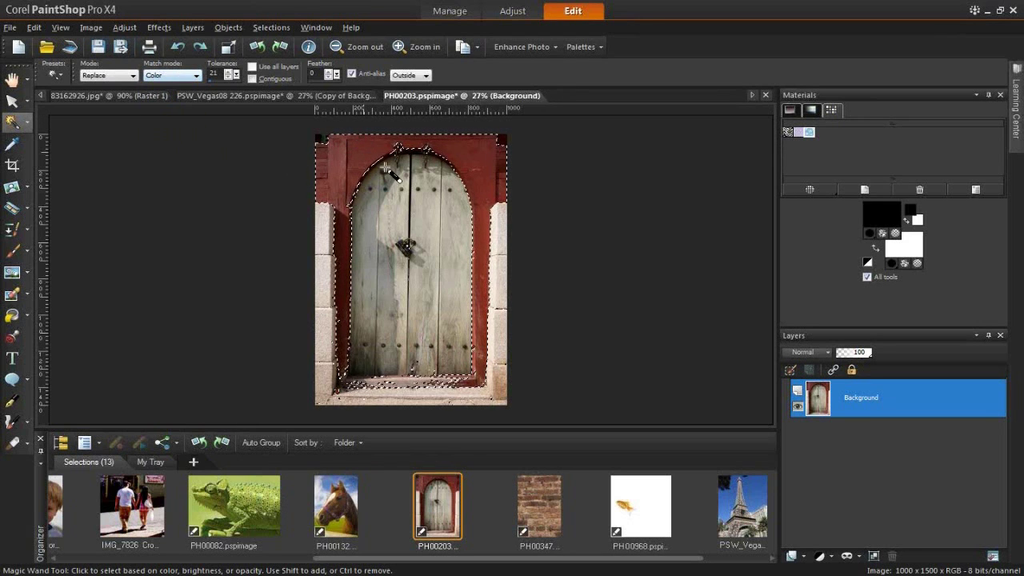
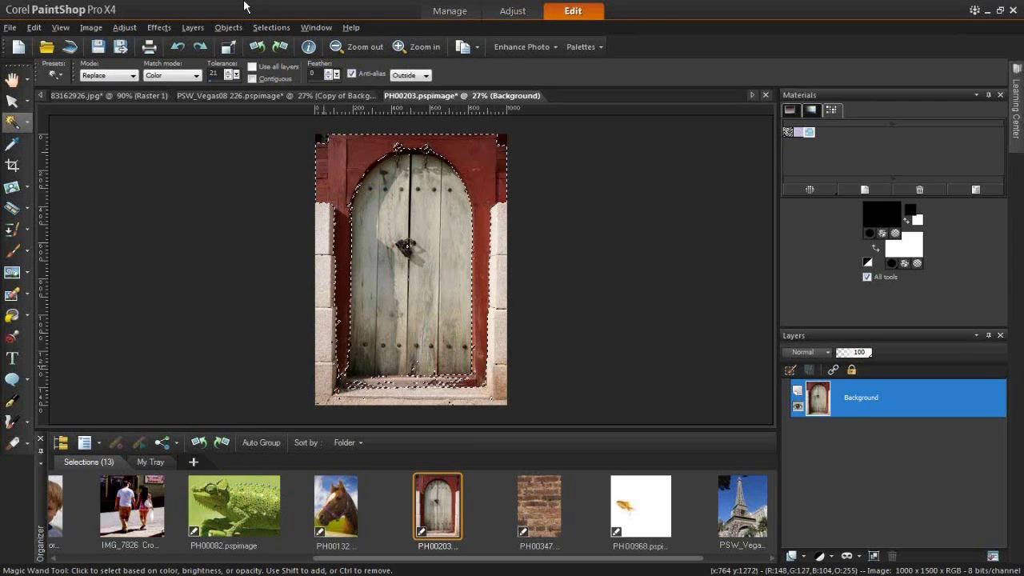
# Turn on Edit Selection for the red frame selection, toggling it off and on again to compare the overlay with the marquee.
pyautogui.click(271, 27)
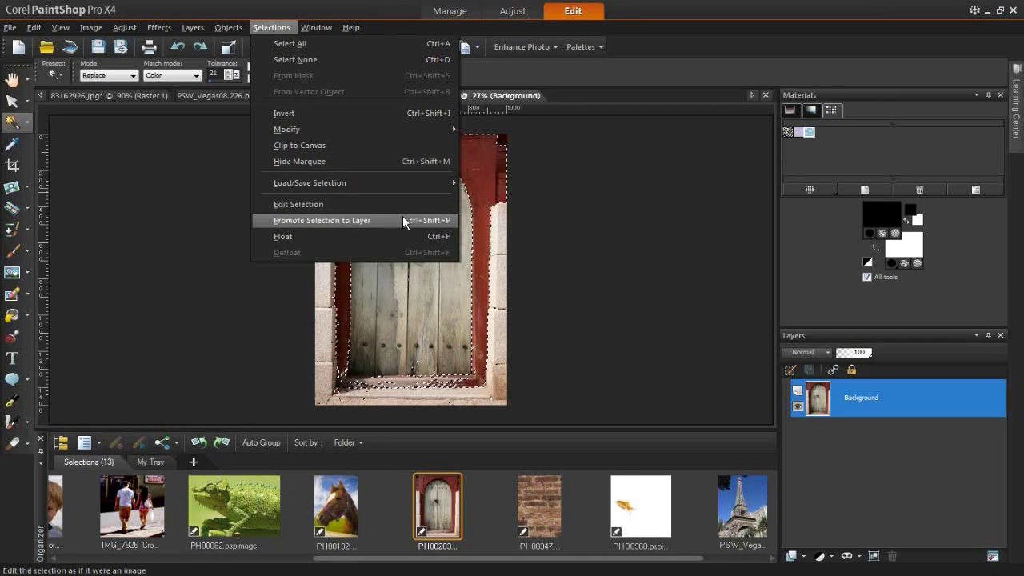
pyautogui.click(789, 369)
pyautogui.click(790, 369)
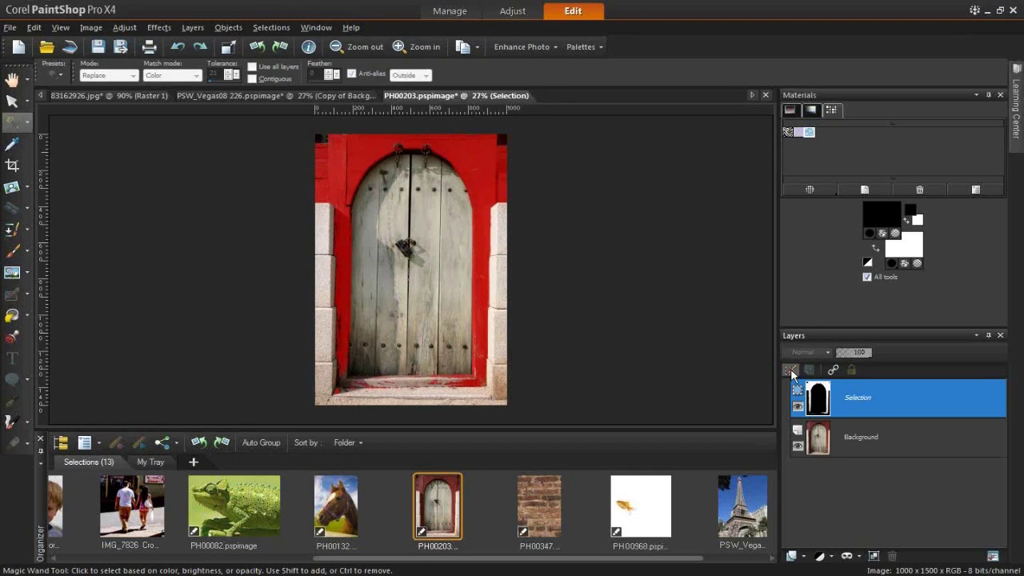
pyautogui.click(789, 369)
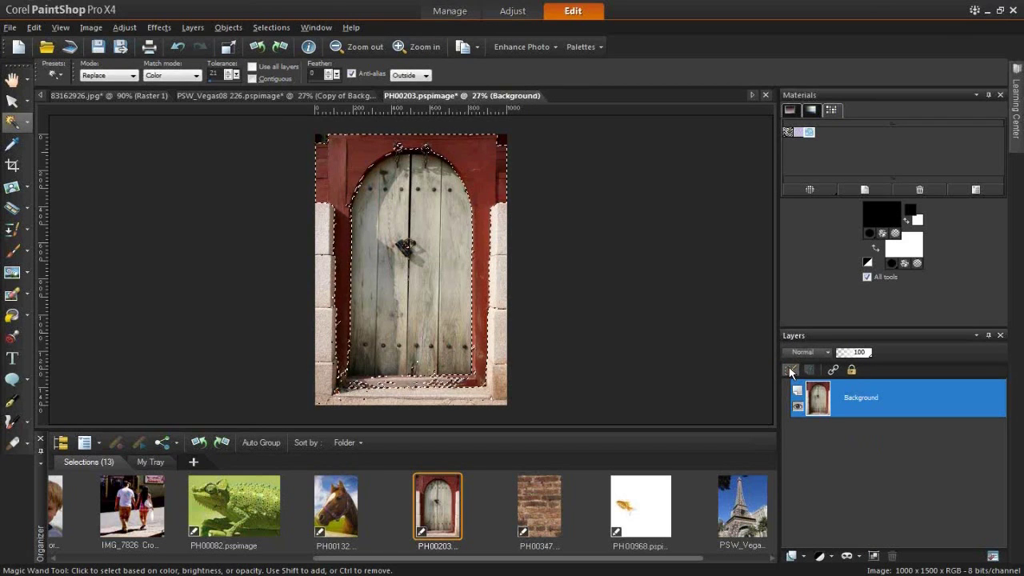
pyautogui.click(790, 372)
pyautogui.moveTo(818, 404)
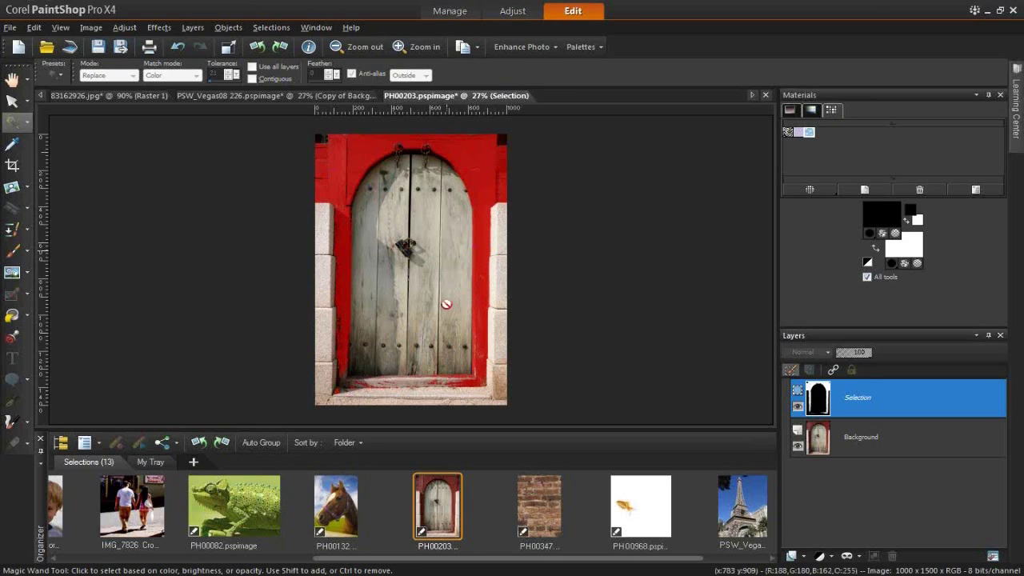
# Activate the Paint Brush with the greyscale colour range displayed for editing the selection, and switch to the Pan tool.
pyautogui.click(12, 252)
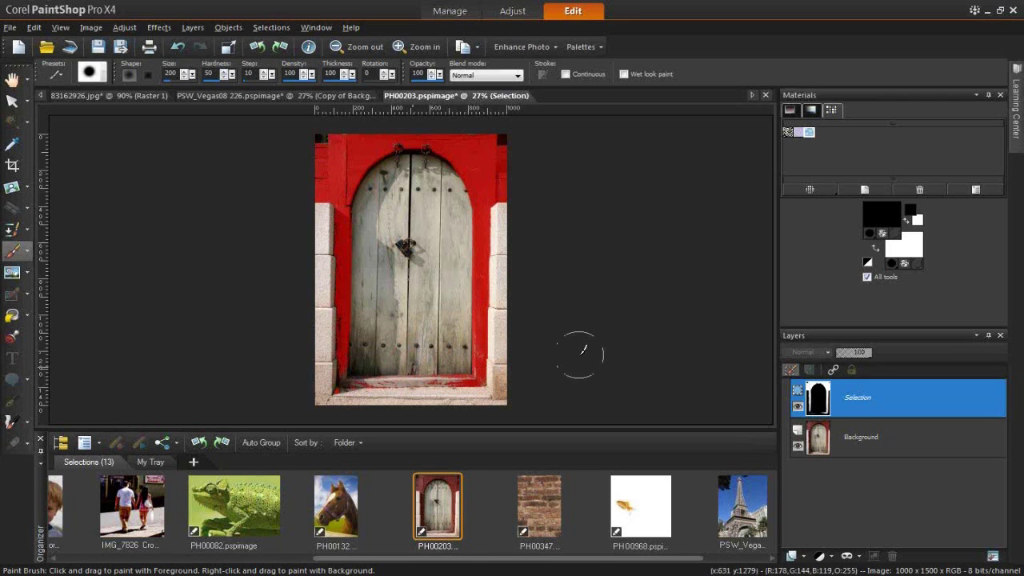
pyautogui.click(790, 110)
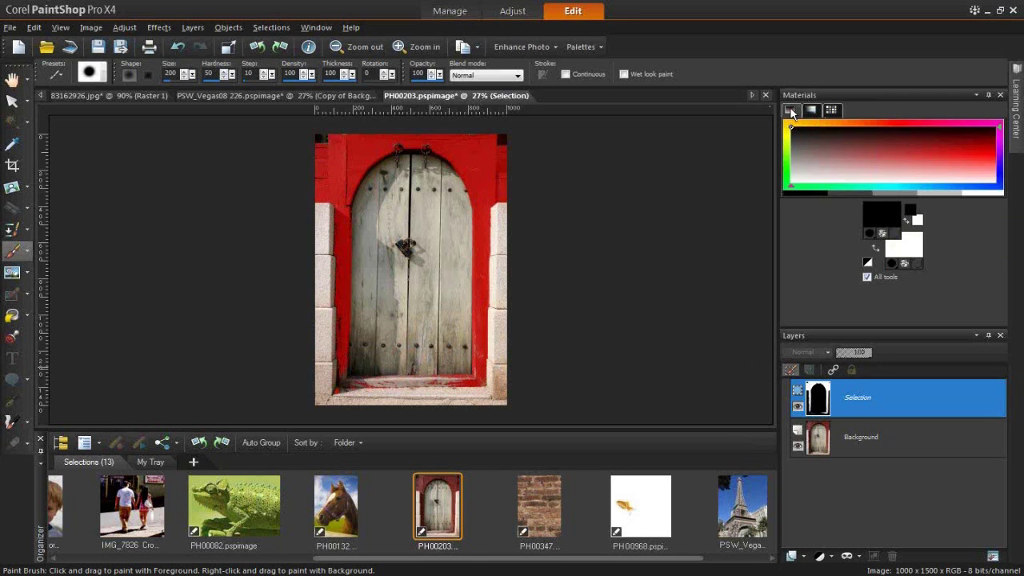
pyautogui.click(813, 112)
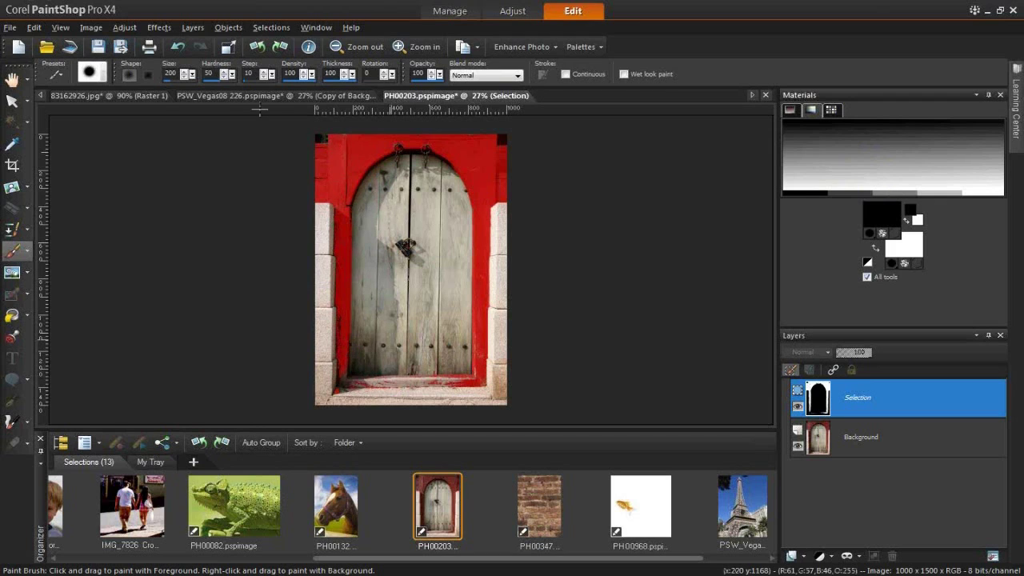
pyautogui.click(12, 80)
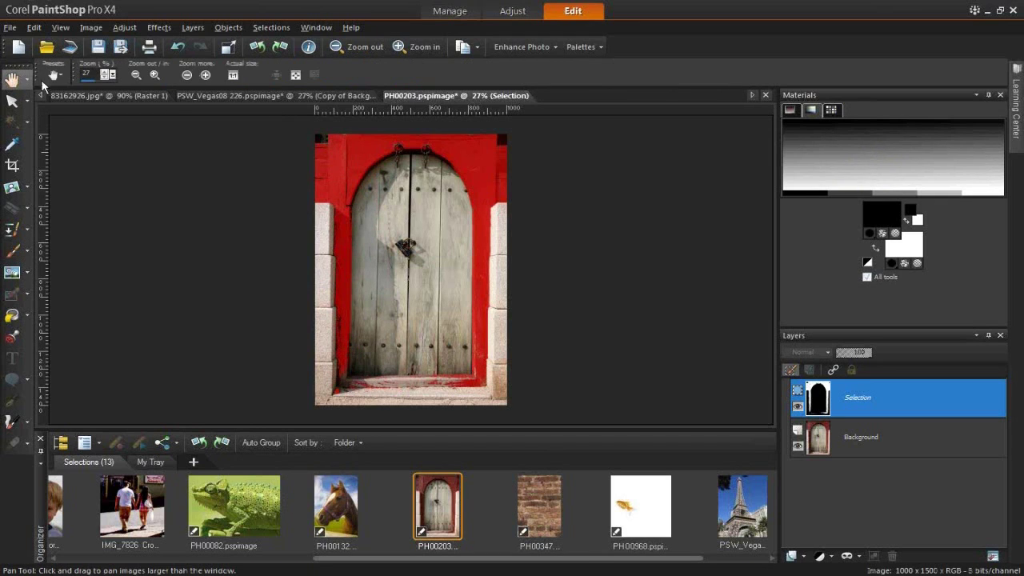
# Examine the red mask up close along the door and frame, finishing at the top of the arch.
pyautogui.click(205, 75)
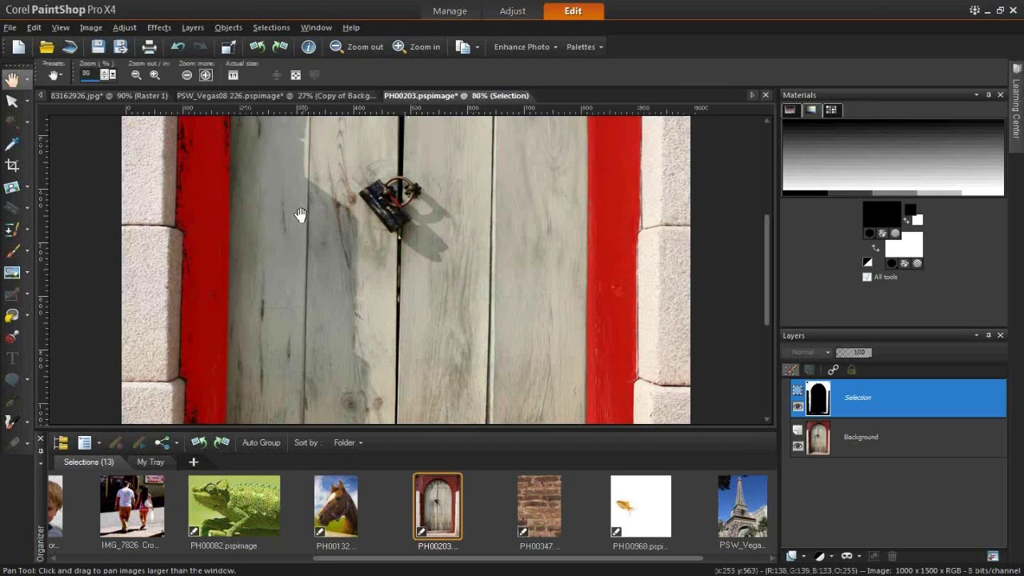
pyautogui.scroll(5, 336, 240)
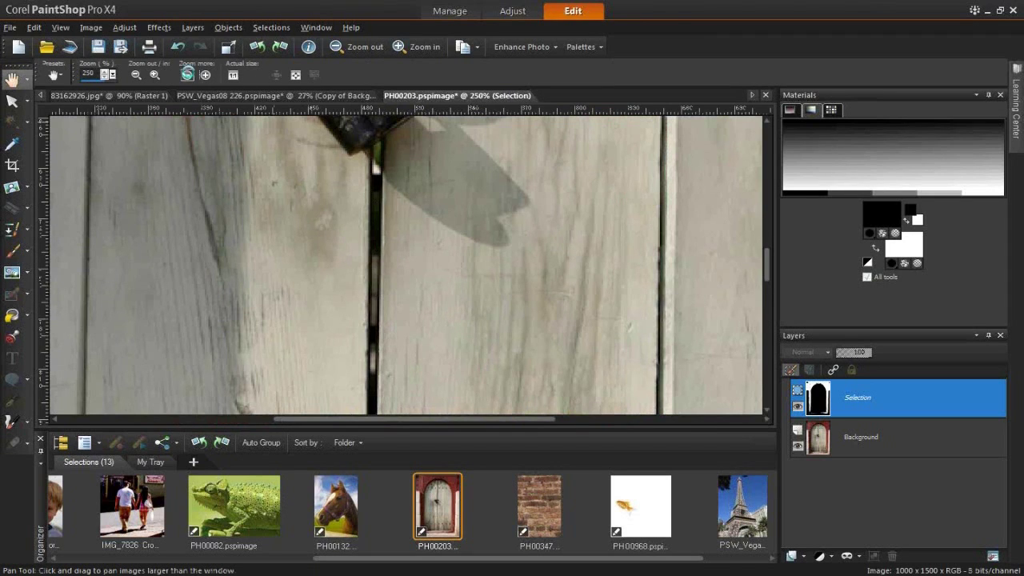
pyautogui.click(188, 74)
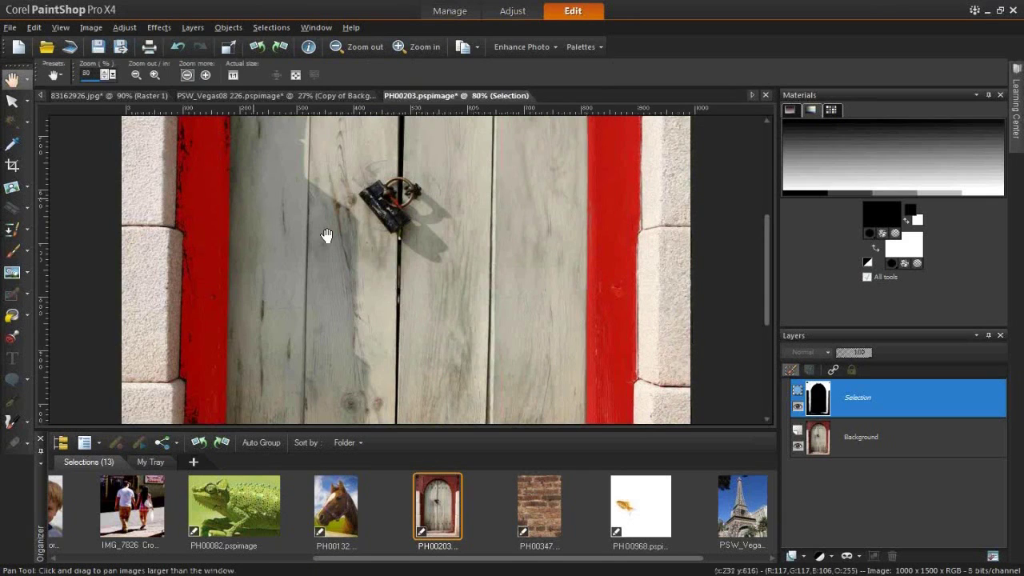
pyautogui.scroll(-3, 329, 232)
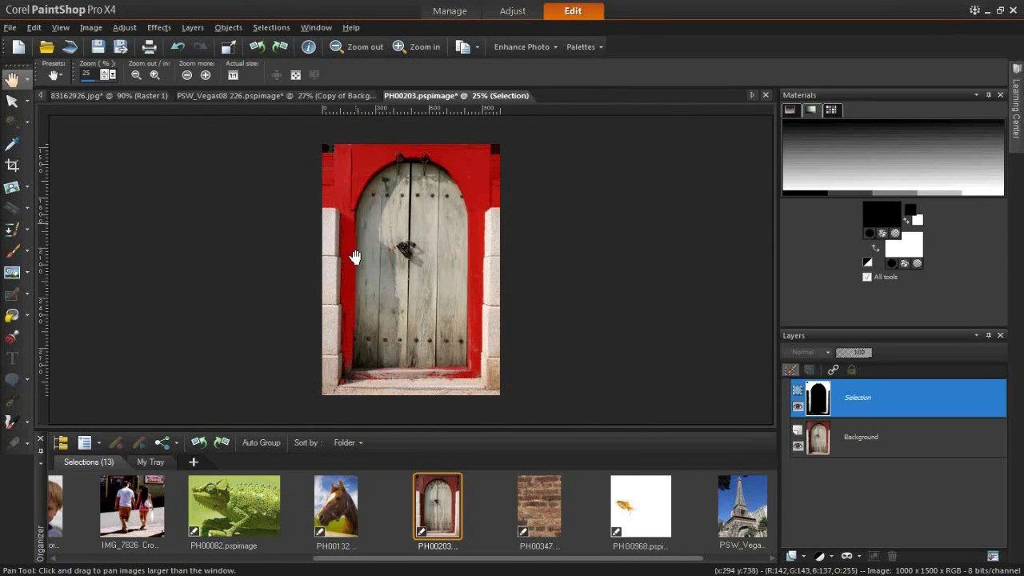
pyautogui.click(205, 75)
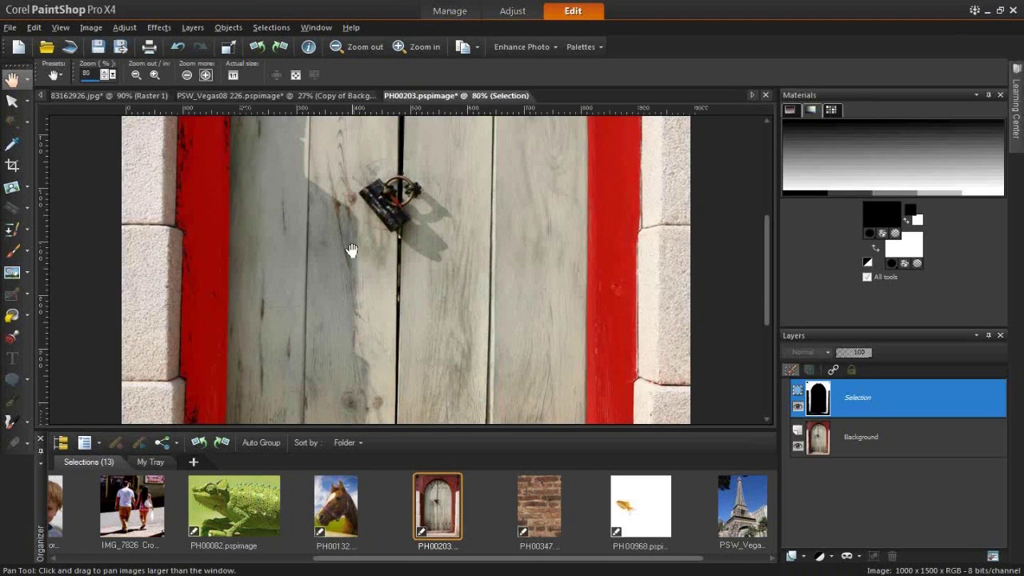
pyautogui.scroll(5, 361, 258)
pyautogui.scroll(1, 400, 296)
pyautogui.scroll(-3, 376, 264)
pyautogui.scroll(3, 348, 248)
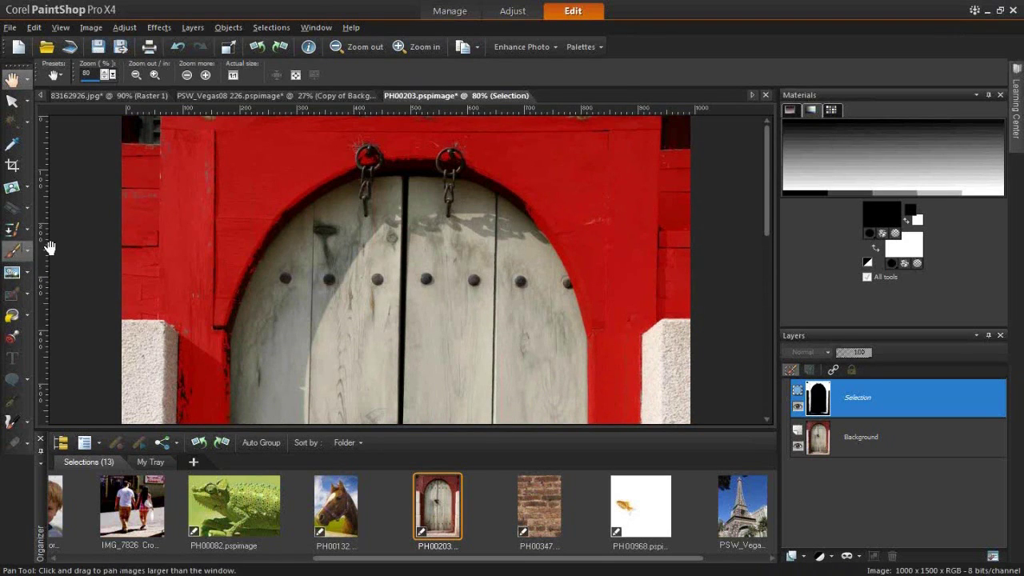
# Activate the Paint Brush and adjust its size to 43 for retouching the selection mask.
pyautogui.press('b')
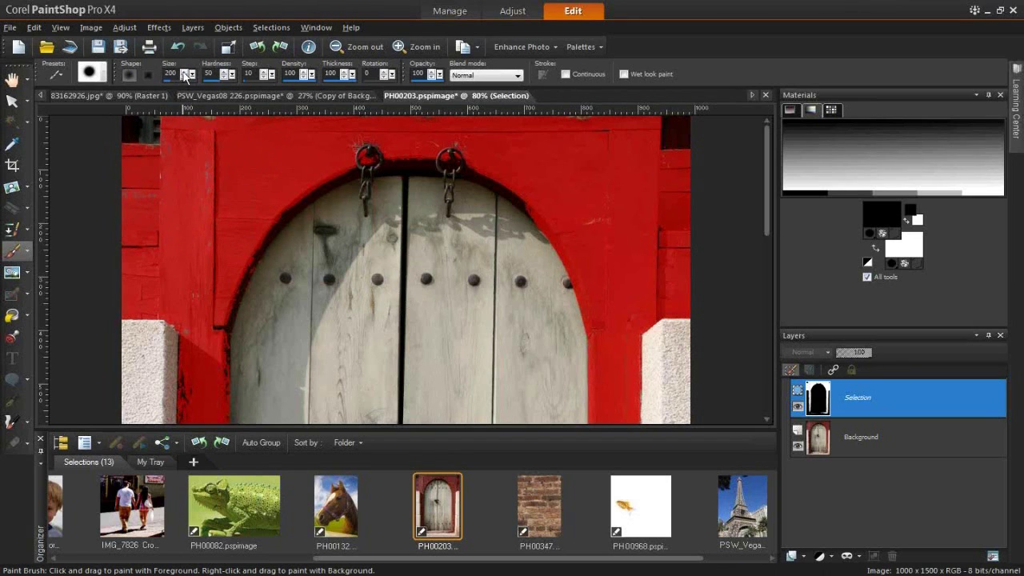
pyautogui.click(194, 76)
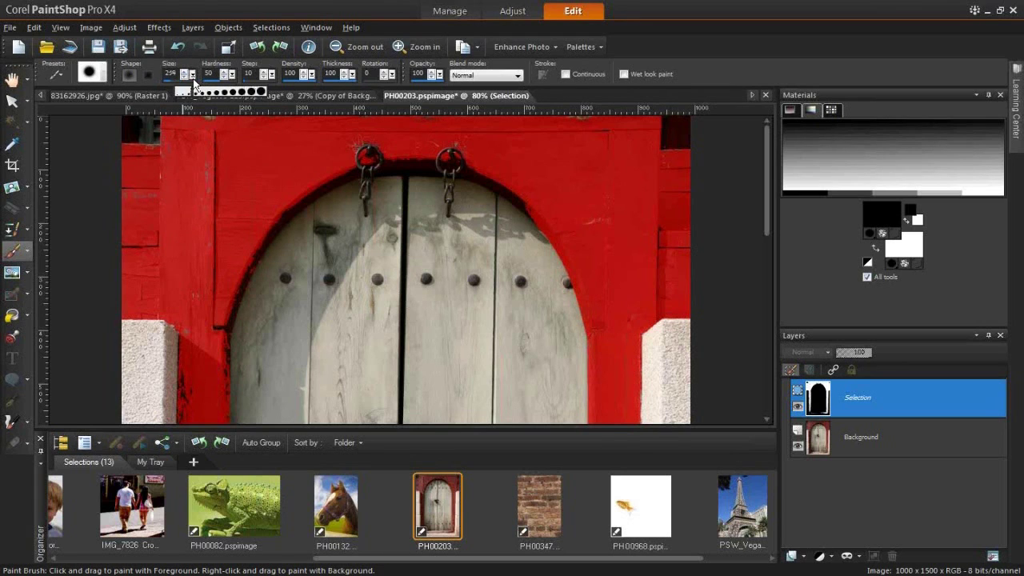
pyautogui.click(185, 80)
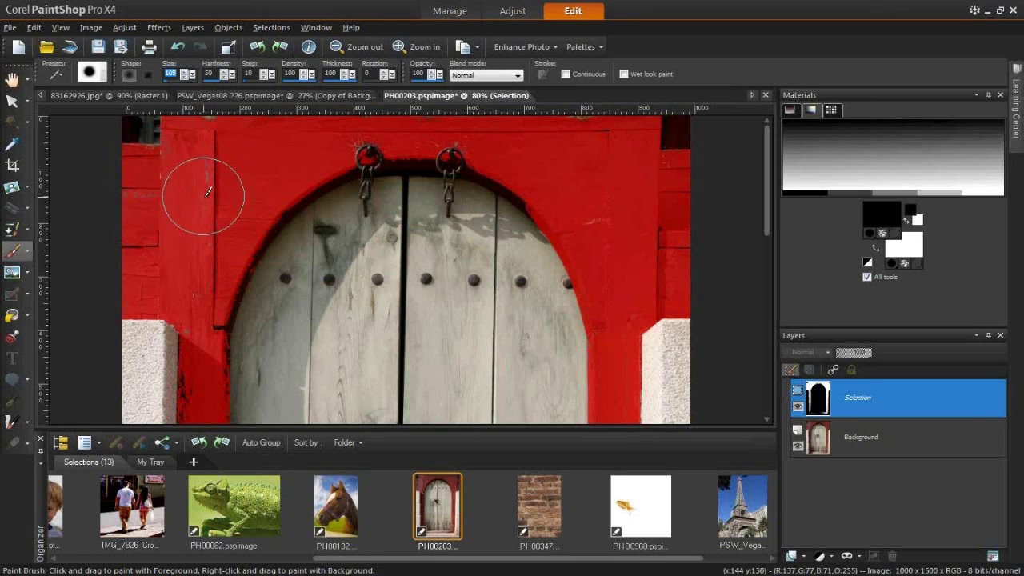
pyautogui.write('9960')
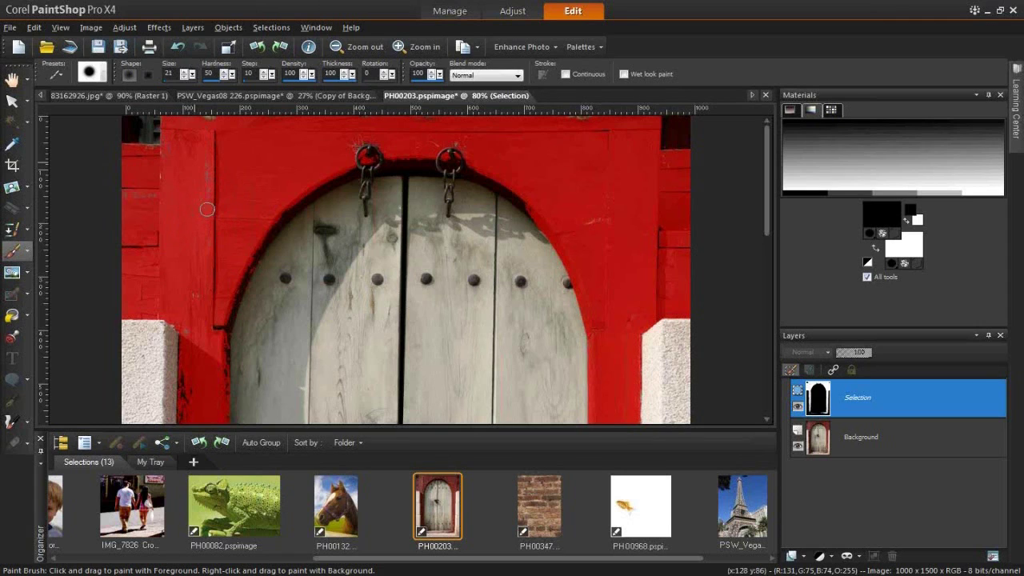
pyautogui.moveTo(207, 210); pyautogui.dragTo(215, 276)
pyautogui.moveTo(211, 233); pyautogui.dragTo(192, 158)
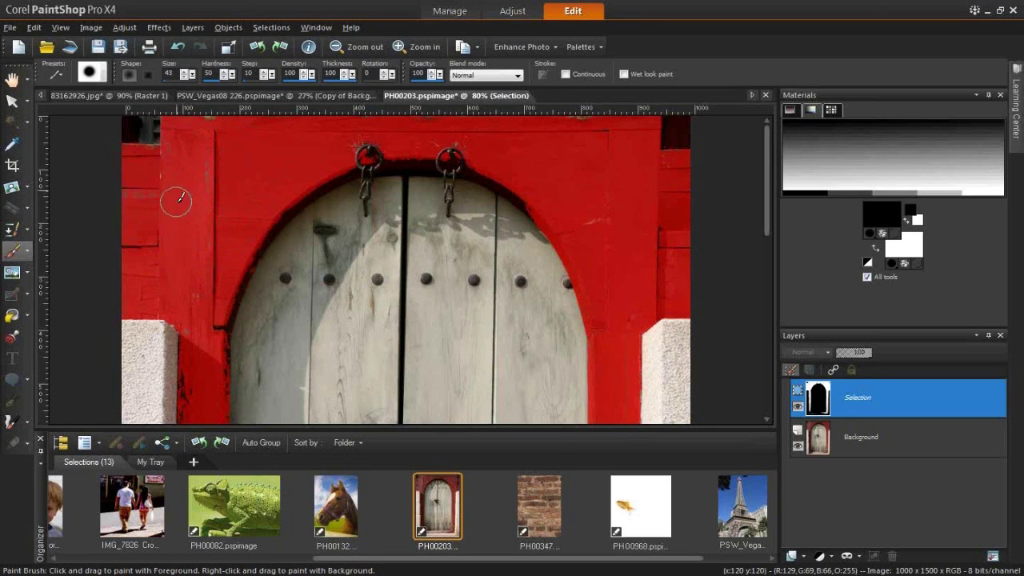
# Paint a black patch over the masked frame beside the arch's upper left, restore it with white, and make black the foreground colour again.
pyautogui.moveTo(209, 171)
pyautogui.mouseDown()
pyautogui.moveTo(200, 207)
pyautogui.moveTo(223, 185)
pyautogui.moveTo(229, 213)
pyautogui.moveTo(254, 186)
pyautogui.moveTo(209, 214)
pyautogui.mouseUp()
pyautogui.click(201, 185)
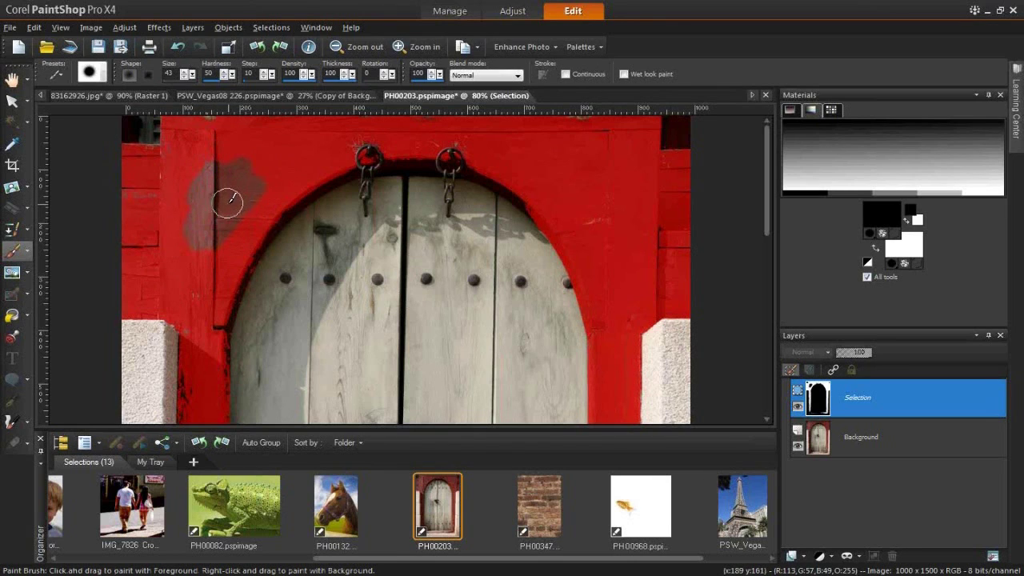
pyautogui.moveTo(228, 201); pyautogui.dragTo(193, 205)
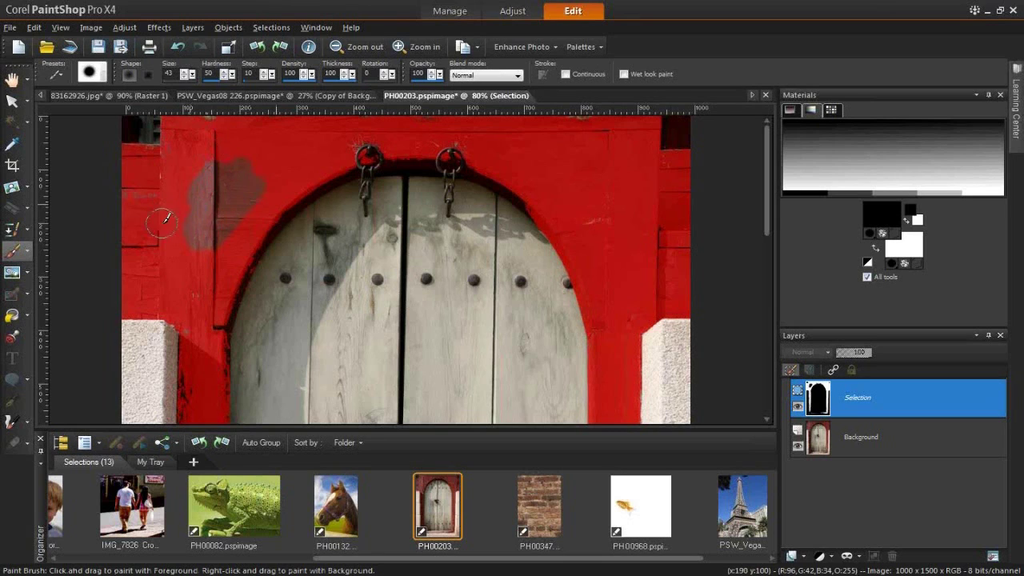
pyautogui.click(875, 249)
pyautogui.moveTo(229, 178)
pyautogui.mouseDown()
pyautogui.moveTo(200, 212)
pyautogui.moveTo(245, 171)
pyautogui.moveTo(180, 199)
pyautogui.moveTo(227, 161)
pyautogui.moveTo(178, 190)
pyautogui.moveTo(235, 175)
pyautogui.moveTo(269, 191)
pyautogui.mouseUp()
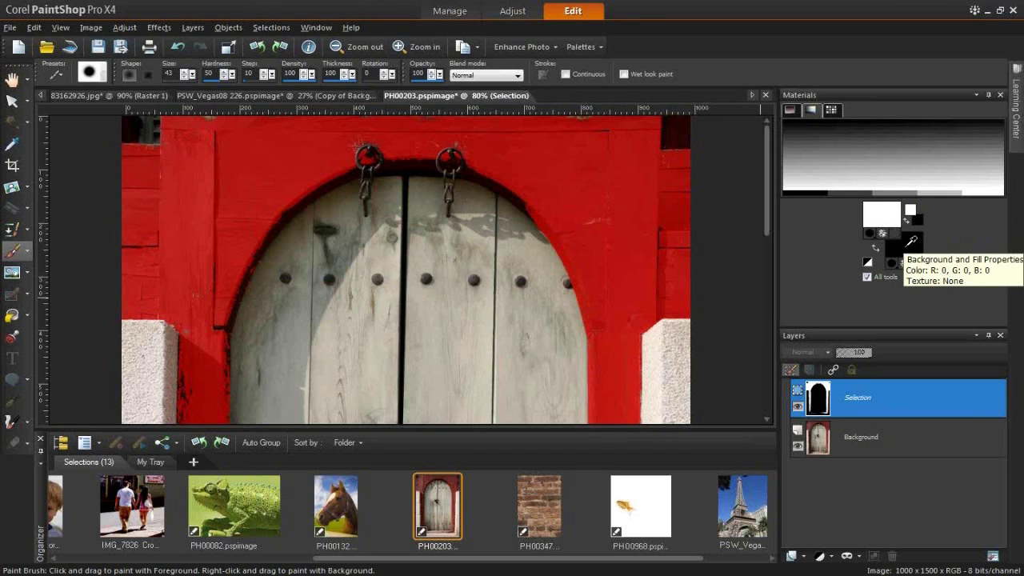
pyautogui.click(875, 247)
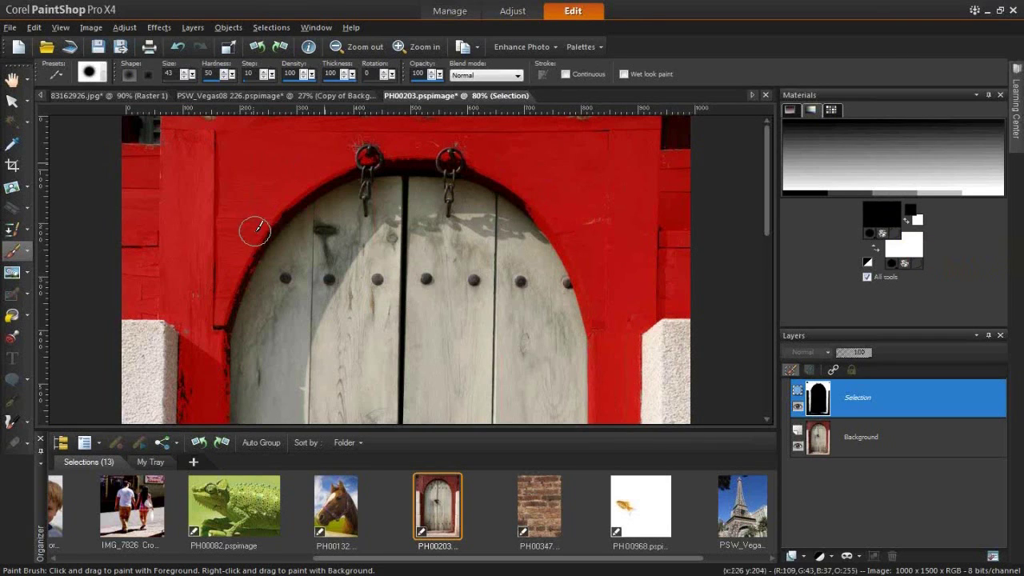
# Remove another patch of the mask beside the arch using black paint, and paint the mask back over it.
pyautogui.moveTo(828, 408)
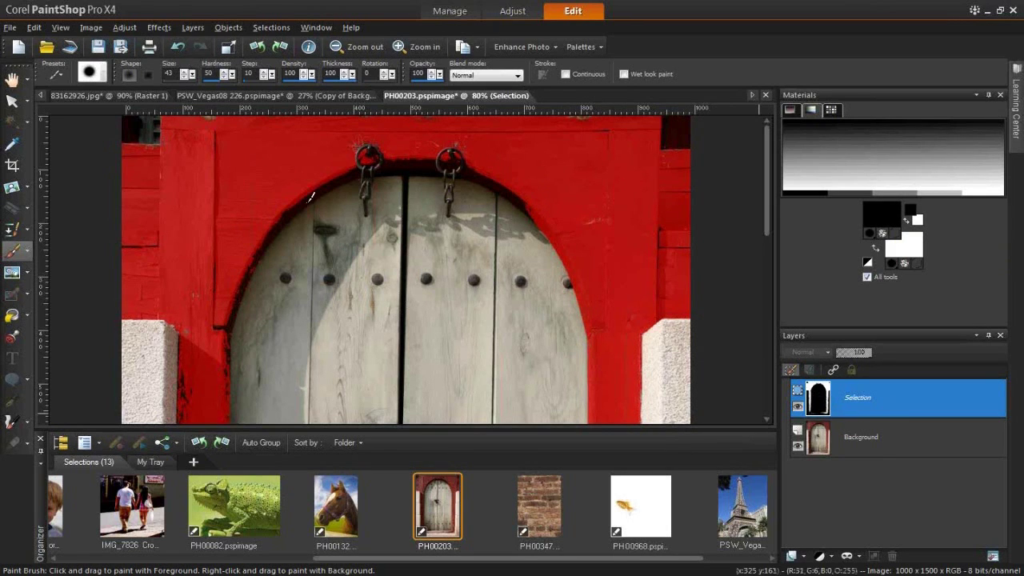
pyautogui.moveTo(219, 206)
pyautogui.mouseDown()
pyautogui.moveTo(257, 178)
pyautogui.moveTo(208, 227)
pyautogui.moveTo(257, 182)
pyautogui.moveTo(275, 182)
pyautogui.moveTo(237, 213)
pyautogui.mouseUp()
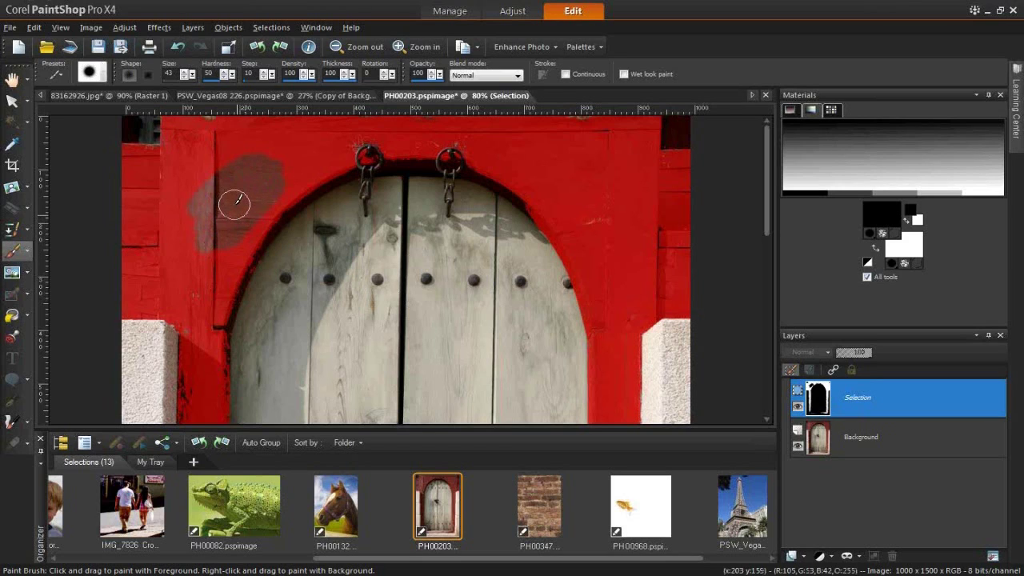
pyautogui.moveTo(234, 208)
pyautogui.mouseDown()
pyautogui.moveTo(221, 219)
pyautogui.moveTo(235, 213)
pyautogui.moveTo(225, 249)
pyautogui.moveTo(206, 234)
pyautogui.moveTo(232, 184)
pyautogui.moveTo(216, 180)
pyautogui.moveTo(271, 149)
pyautogui.moveTo(245, 210)
pyautogui.moveTo(201, 170)
pyautogui.mouseUp()
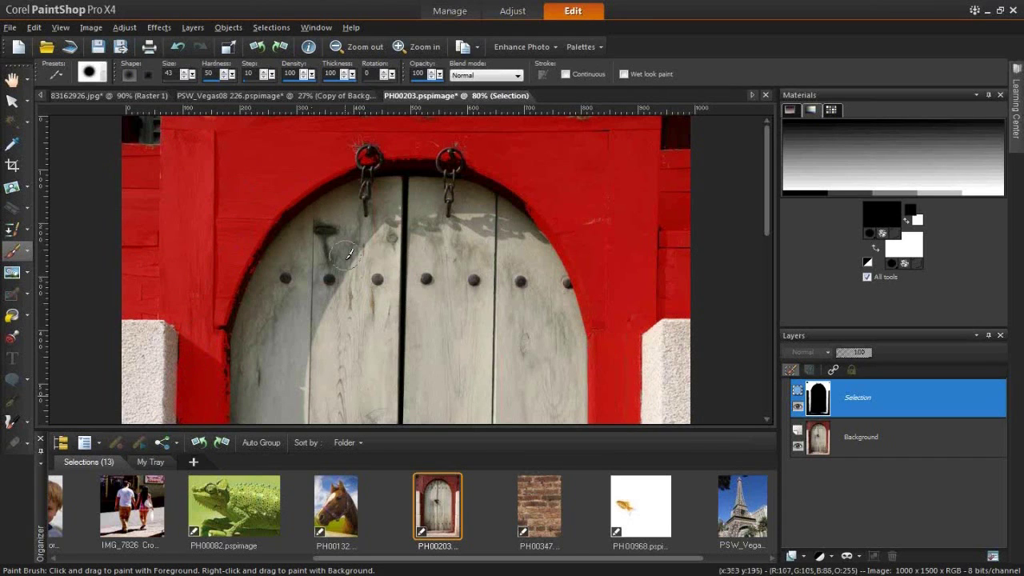
# Set the foreground colour to grey (R 135, G 135, B 135) and paint a partial mask over the worn sill beneath the door.
pyautogui.moveTo(399, 285); pyautogui.dragTo(371, 160)
pyautogui.moveTo(360, 322); pyautogui.dragTo(361, 190)
pyautogui.moveTo(205, 237)
pyautogui.mouseDown()
pyautogui.moveTo(197, 245)
pyautogui.moveTo(206, 211)
pyautogui.moveTo(197, 258)
pyautogui.moveTo(210, 190)
pyautogui.moveTo(200, 313)
pyautogui.mouseUp()
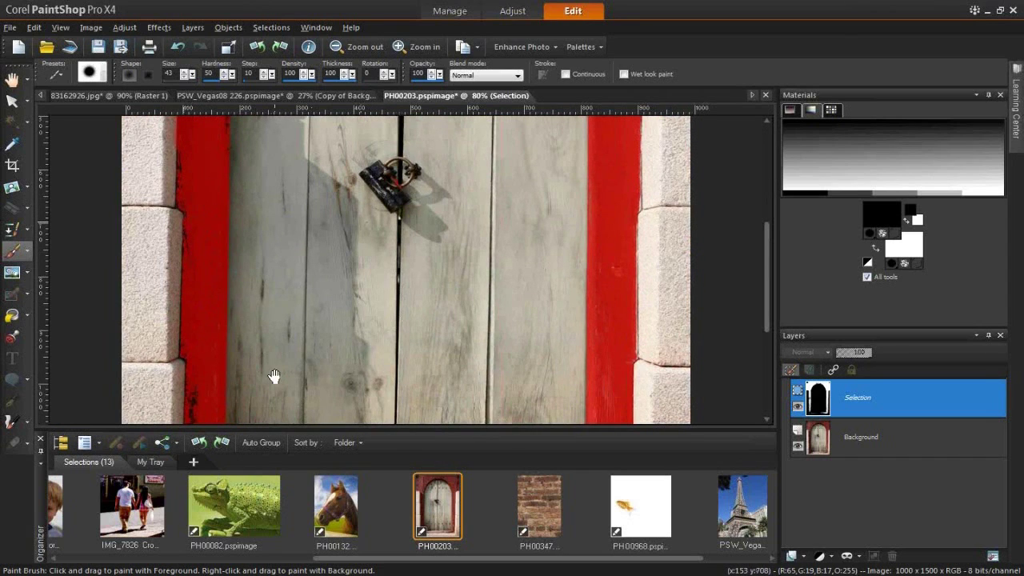
pyautogui.moveTo(295, 366); pyautogui.dragTo(327, 208)
pyautogui.moveTo(336, 390); pyautogui.dragTo(336, 328)
pyautogui.moveTo(205, 184)
pyautogui.mouseDown()
pyautogui.moveTo(201, 155)
pyautogui.moveTo(201, 290)
pyautogui.moveTo(221, 292)
pyautogui.mouseUp()
pyautogui.moveTo(484, 331)
pyautogui.mouseDown()
pyautogui.moveTo(486, 320)
pyautogui.moveTo(484, 327)
pyautogui.moveTo(509, 313)
pyautogui.mouseUp()
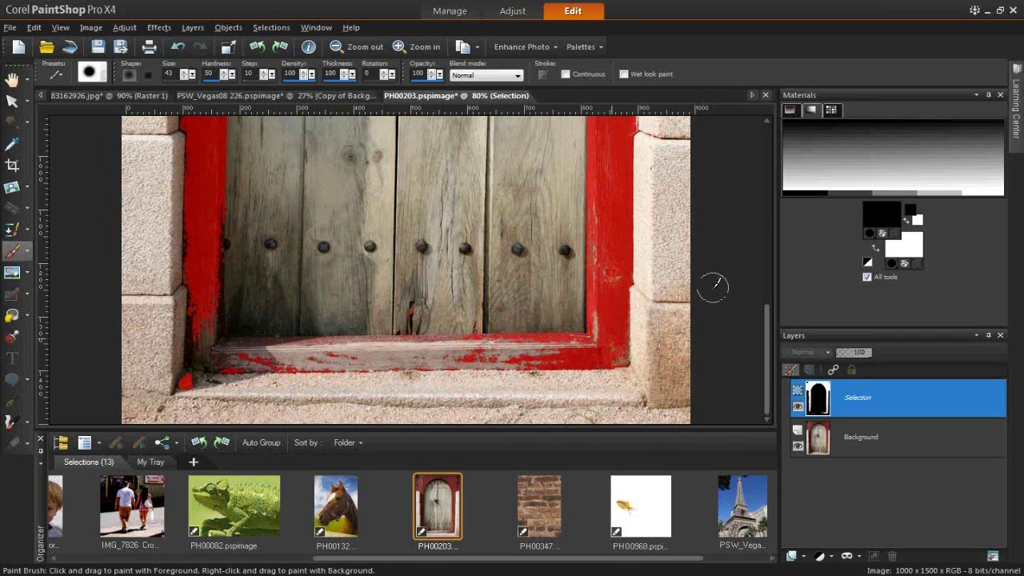
pyautogui.click(905, 152)
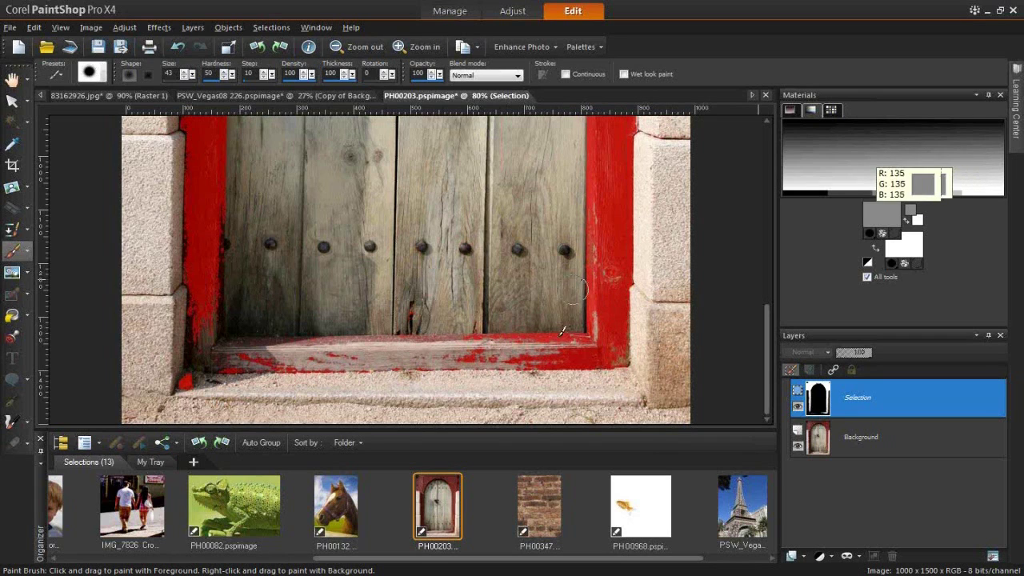
pyautogui.moveTo(508, 345)
pyautogui.mouseDown()
pyautogui.moveTo(414, 343)
pyautogui.moveTo(503, 357)
pyautogui.moveTo(524, 343)
pyautogui.moveTo(577, 349)
pyautogui.moveTo(568, 347)
pyautogui.moveTo(607, 329)
pyautogui.moveTo(612, 315)
pyautogui.moveTo(598, 317)
pyautogui.moveTo(612, 353)
pyautogui.moveTo(601, 363)
pyautogui.moveTo(556, 346)
pyautogui.moveTo(565, 345)
pyautogui.moveTo(490, 336)
pyautogui.moveTo(374, 348)
pyautogui.moveTo(433, 352)
pyautogui.moveTo(211, 353)
pyautogui.moveTo(203, 307)
pyautogui.moveTo(199, 359)
pyautogui.moveTo(339, 354)
pyautogui.mouseUp()
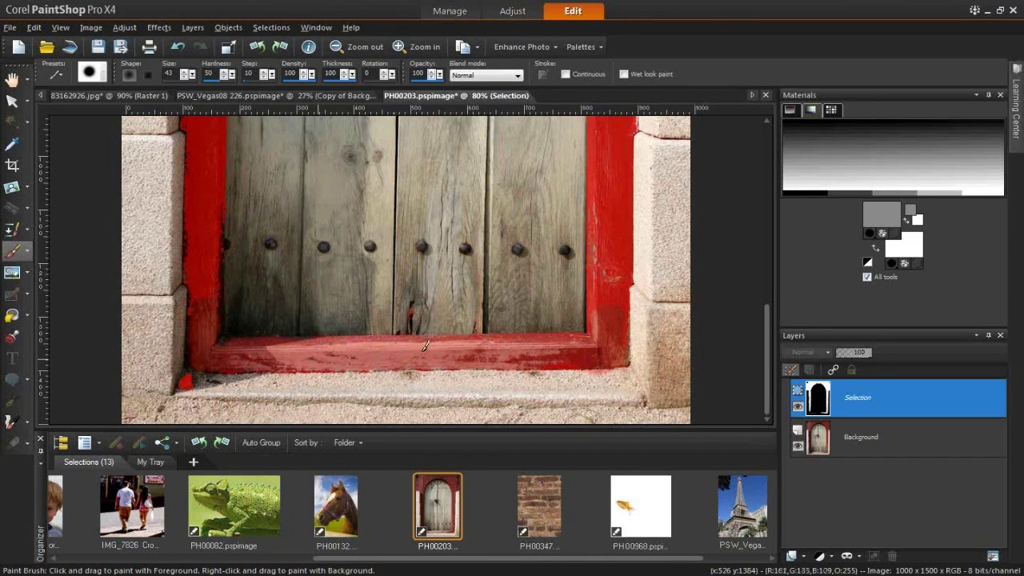
pyautogui.moveTo(347, 357); pyautogui.dragTo(278, 366)
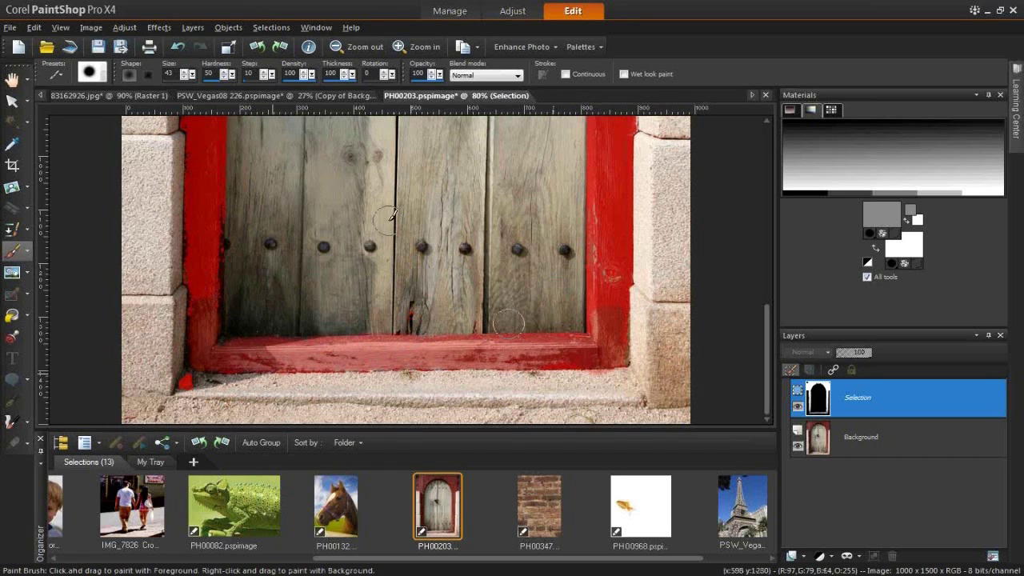
# Turn off Edit Selection to convert the retouched mask back into a selection on the Background layer.
pyautogui.click(13, 80)
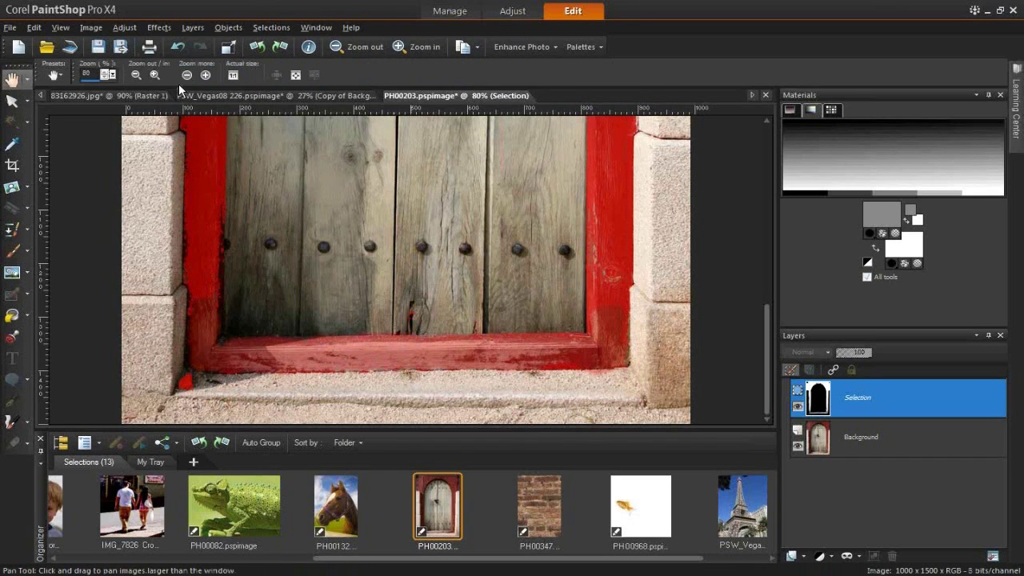
pyautogui.click(236, 74)
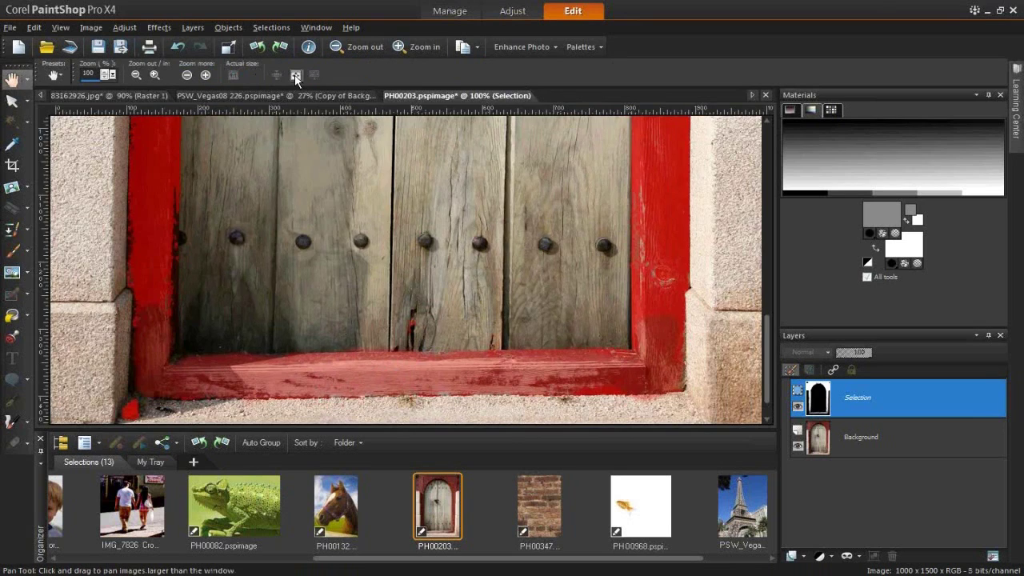
pyautogui.click(295, 75)
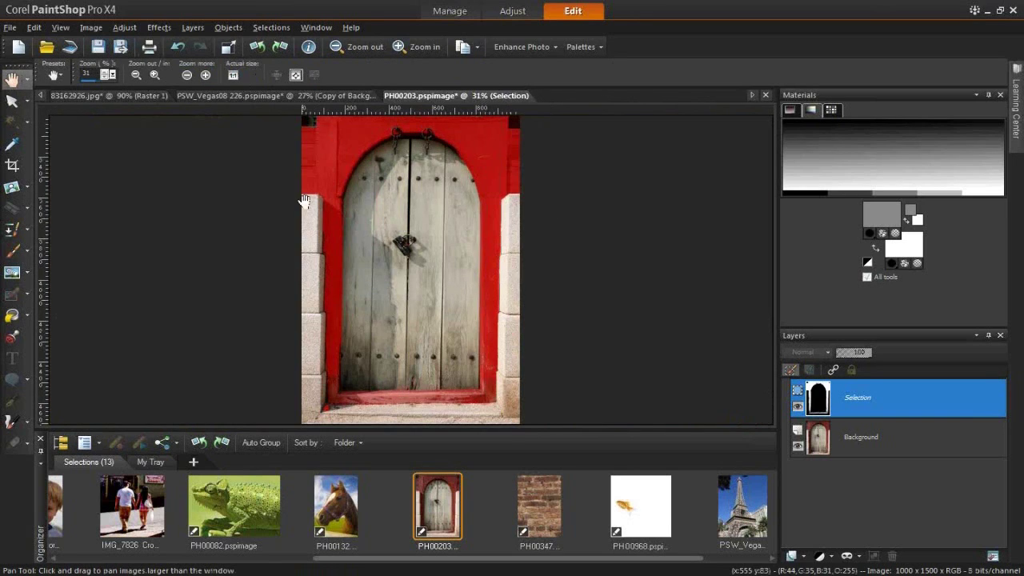
pyautogui.click(790, 370)
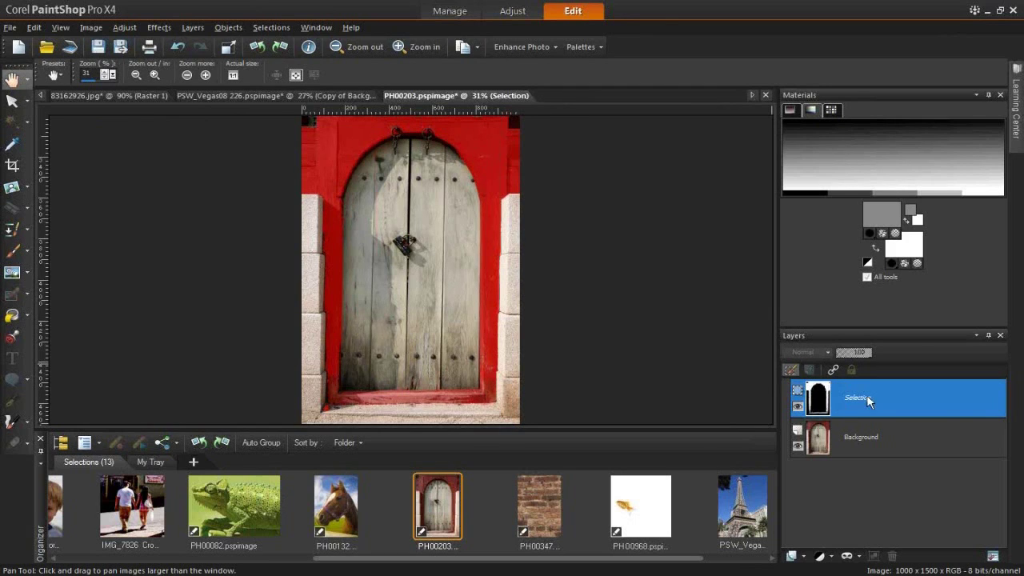
pyautogui.moveTo(814, 402)
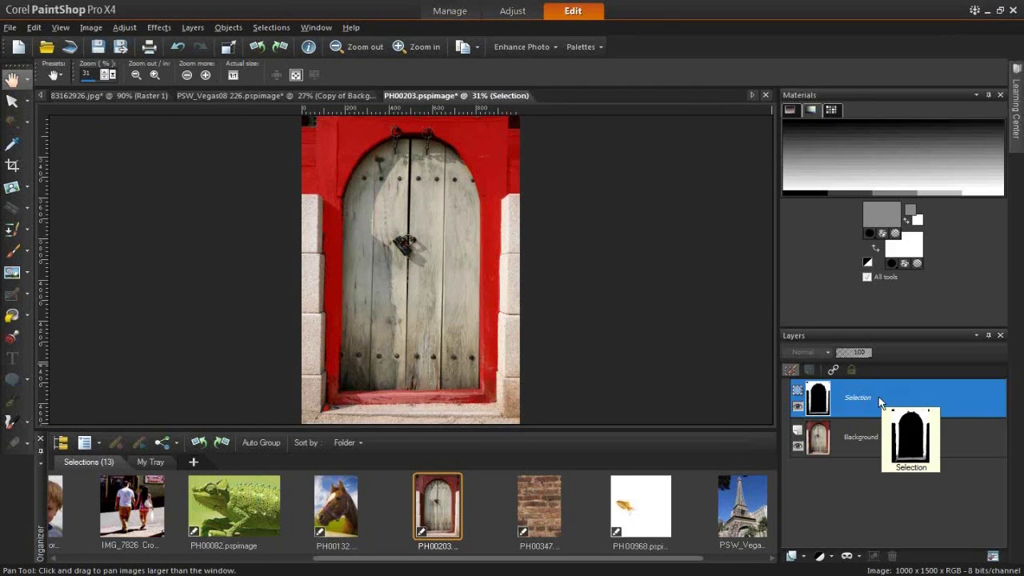
pyautogui.click(790, 369)
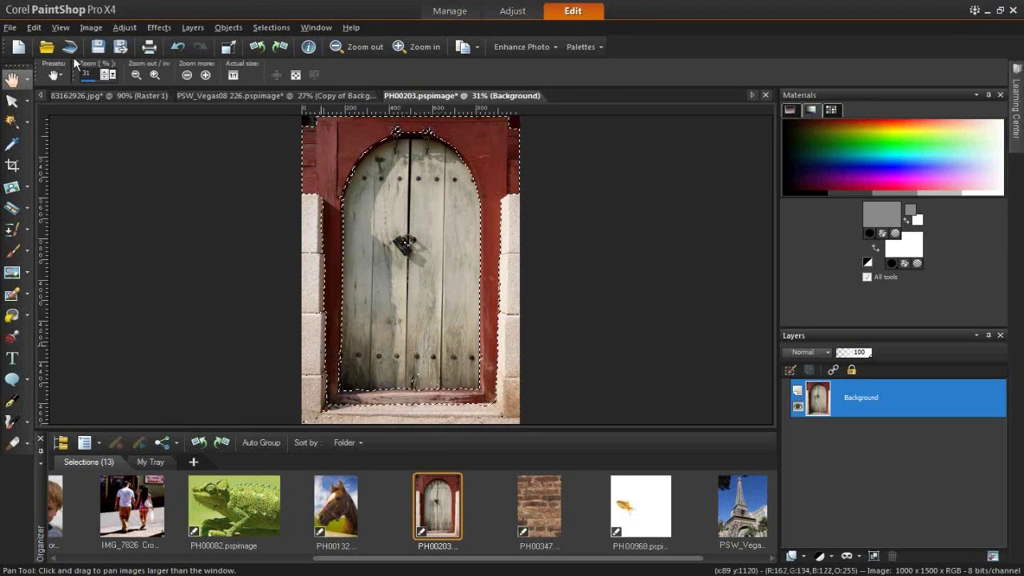
# Recolour the selected door frame green with Hue/Saturation/Lightness, using Hue 53, Saturation 57 and Lightness -19.
pyautogui.click(90, 28)
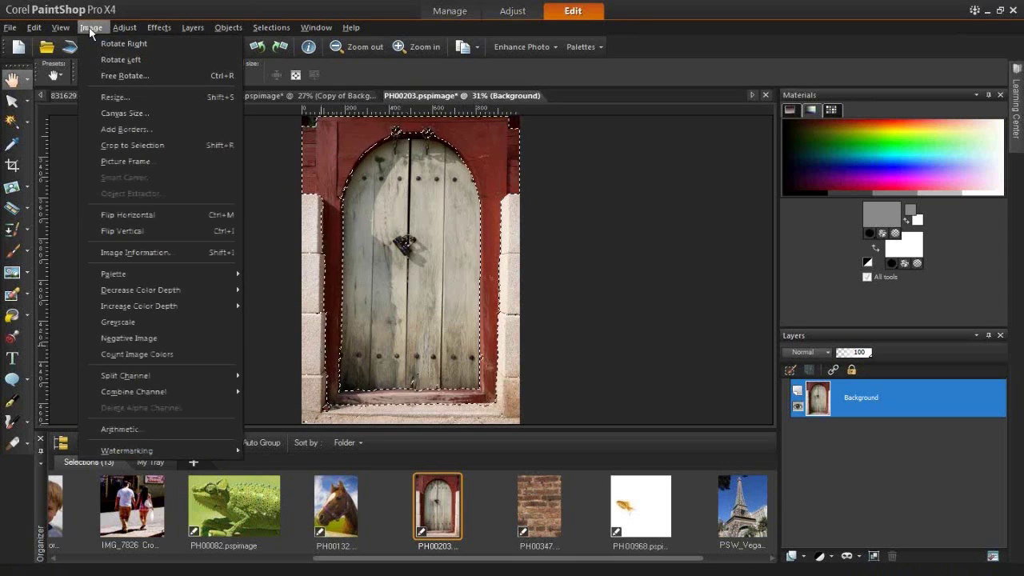
pyautogui.moveTo(124, 30)
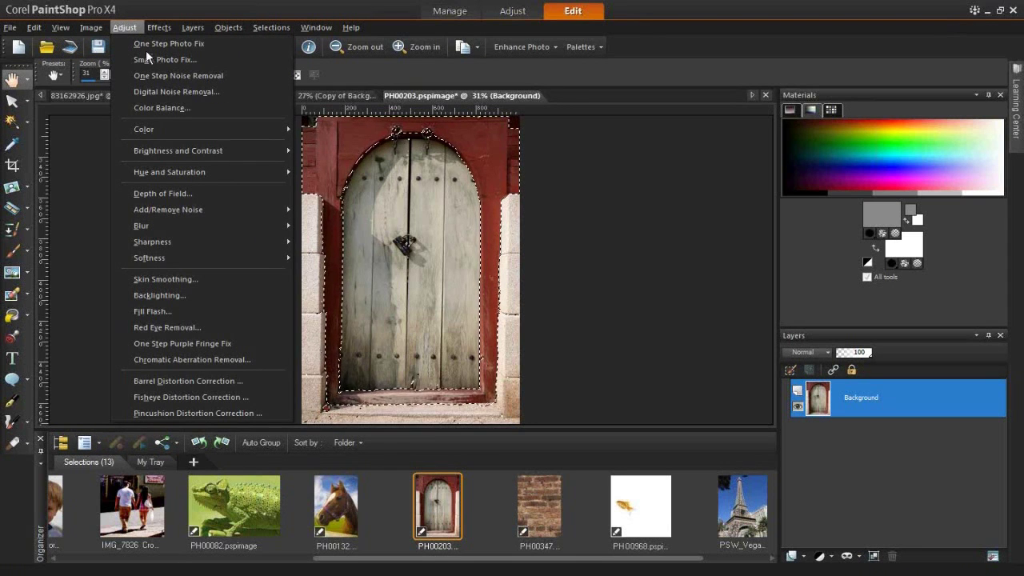
pyautogui.moveTo(247, 136)
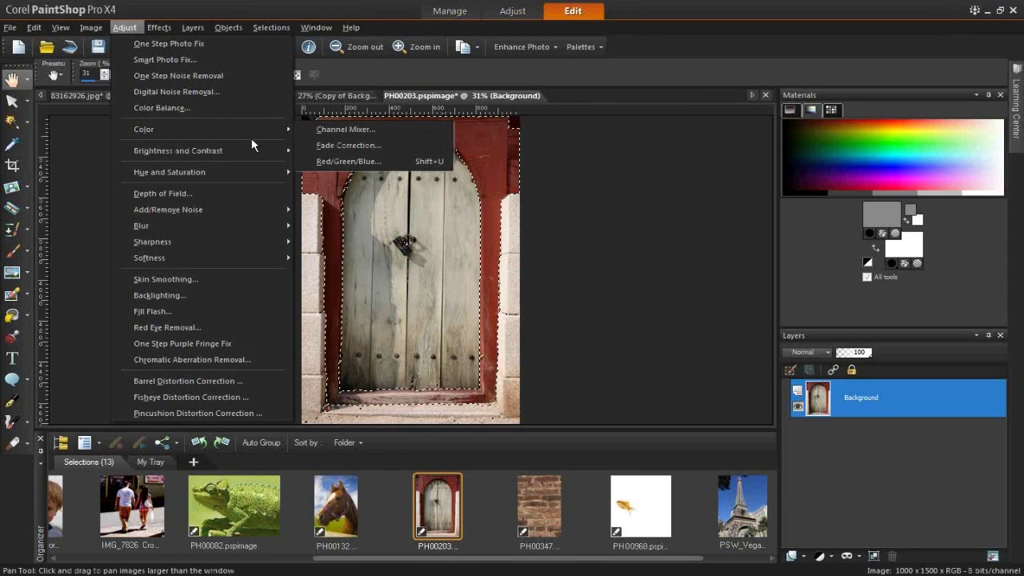
pyautogui.moveTo(255, 170)
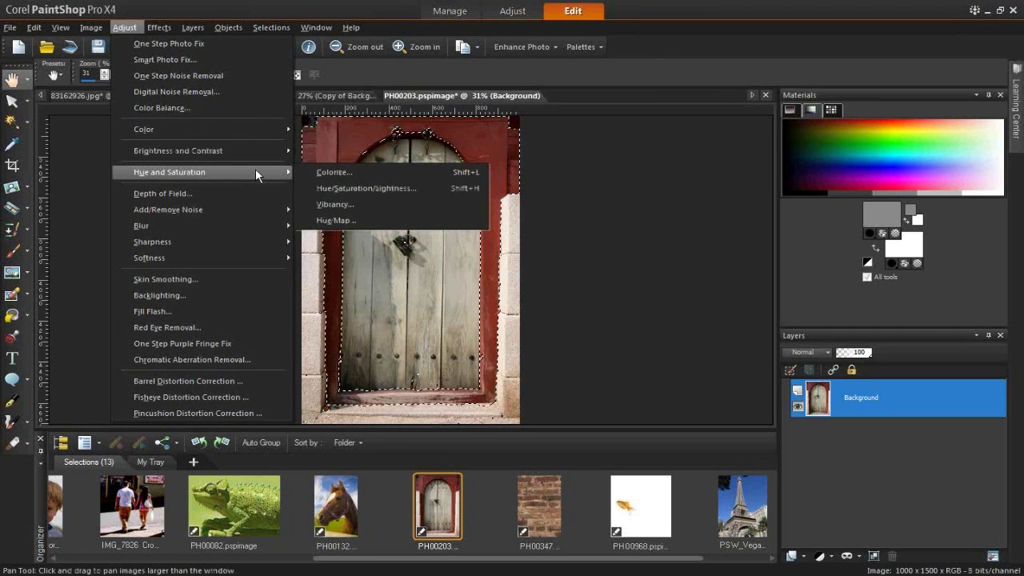
pyautogui.click(345, 189)
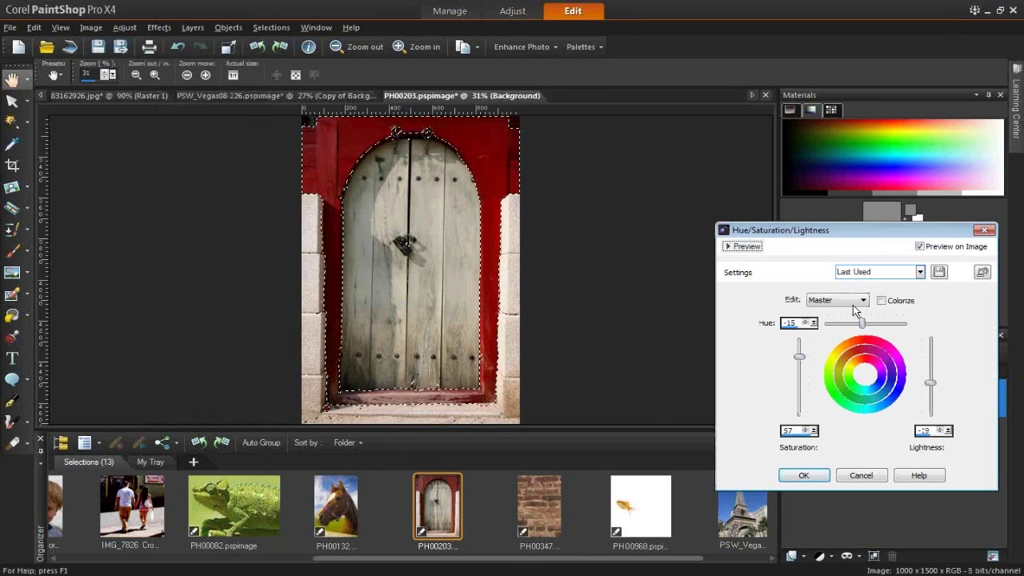
pyautogui.moveTo(863, 326); pyautogui.dragTo(877, 326)
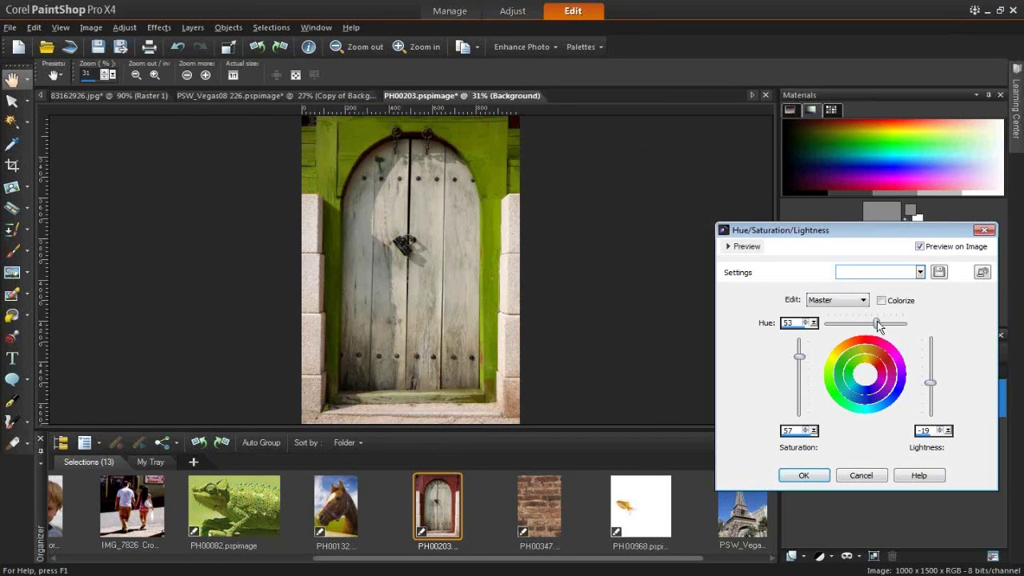
pyautogui.click(803, 476)
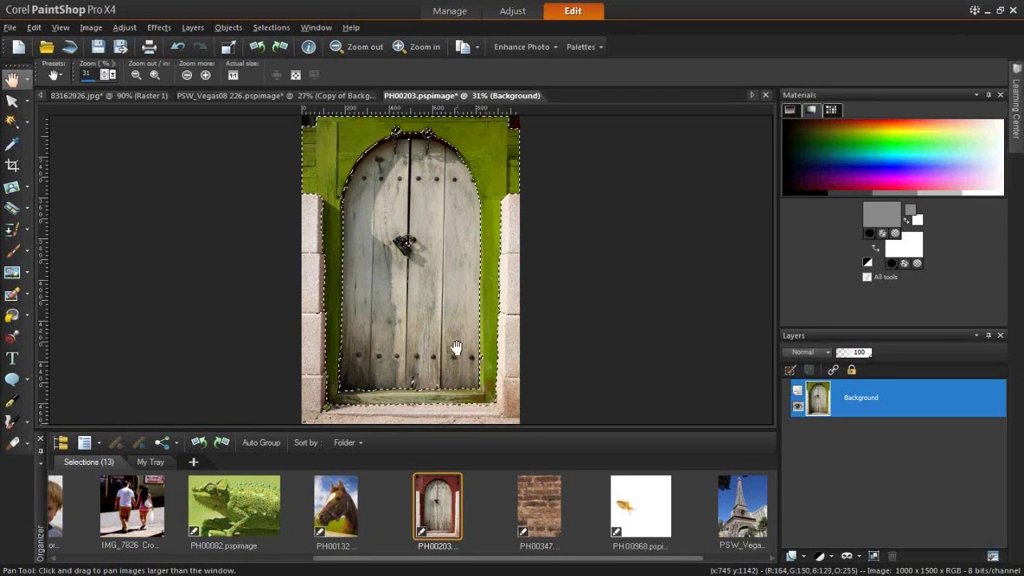
# Save the frame selection to an alpha channel named "red door" in PH00203.pspimage, and deselect it.
pyautogui.click(265, 29)
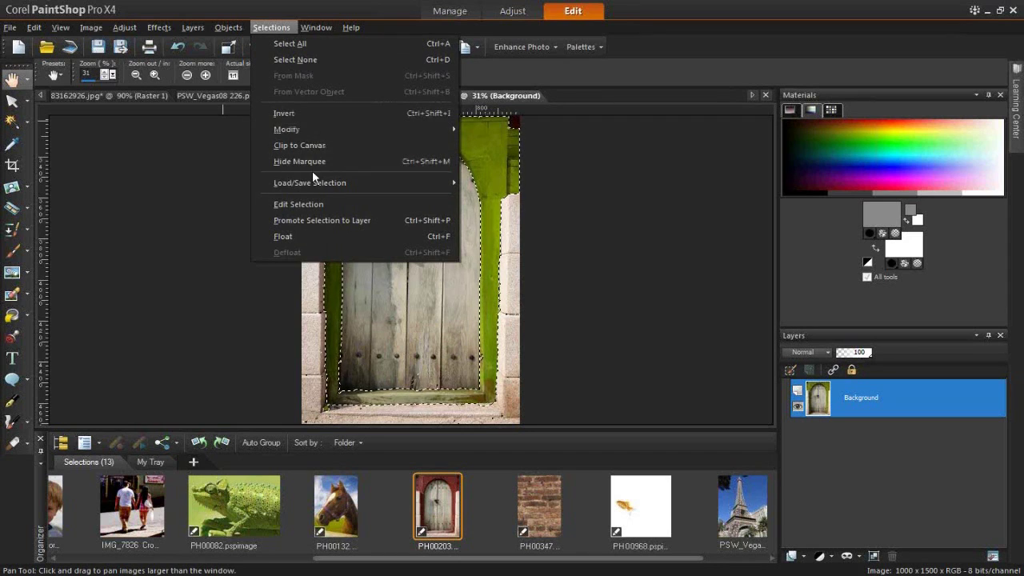
pyautogui.moveTo(367, 184)
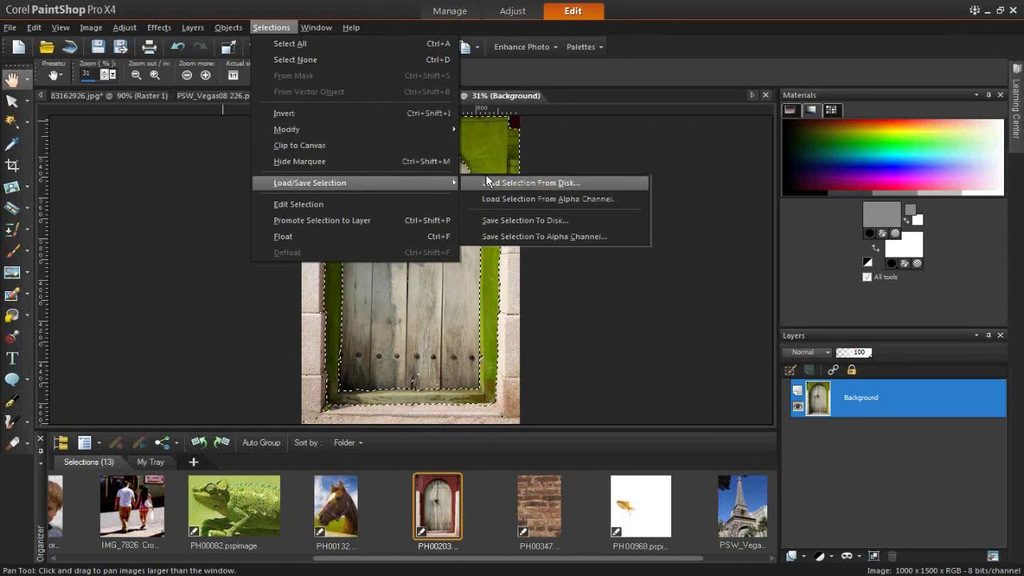
pyautogui.click(600, 236)
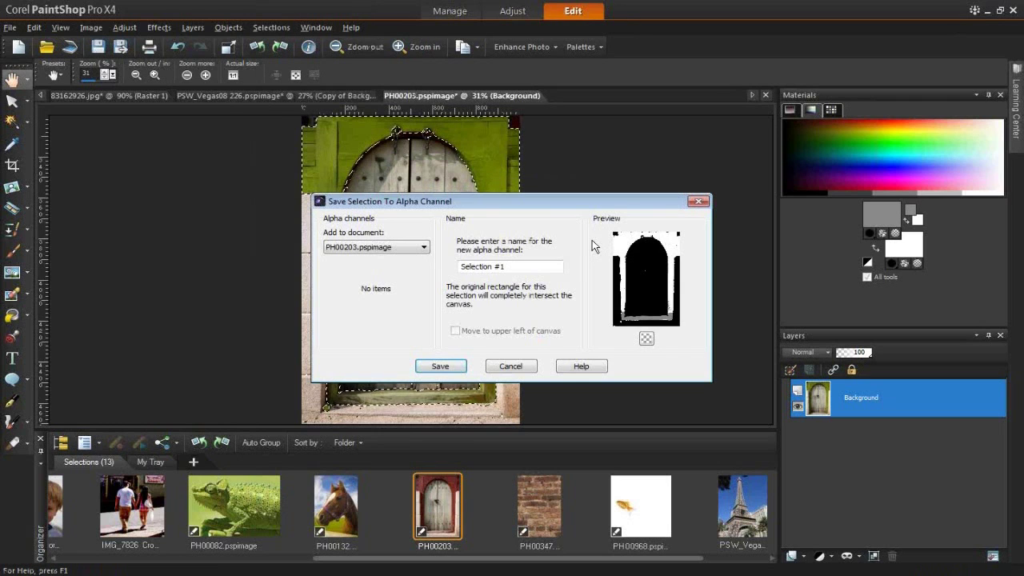
pyautogui.click(403, 249)
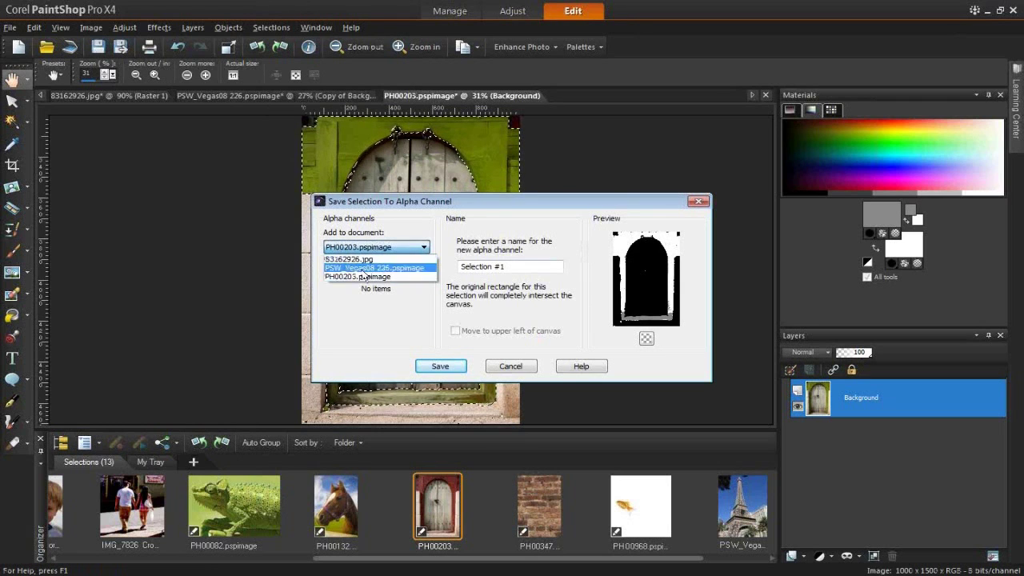
pyautogui.click(409, 277)
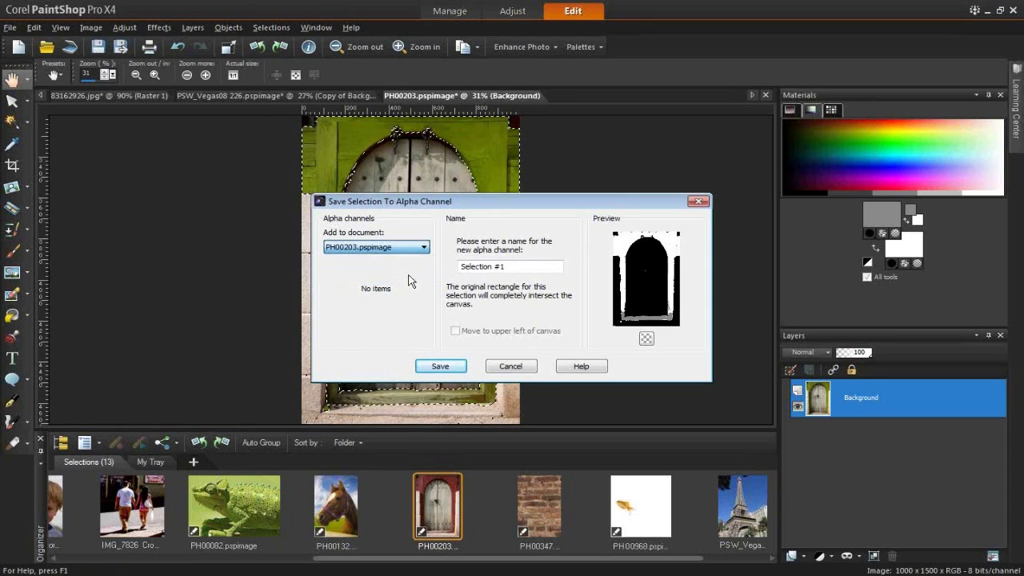
pyautogui.moveTo(461, 267); pyautogui.dragTo(505, 267)
pyautogui.write('r')
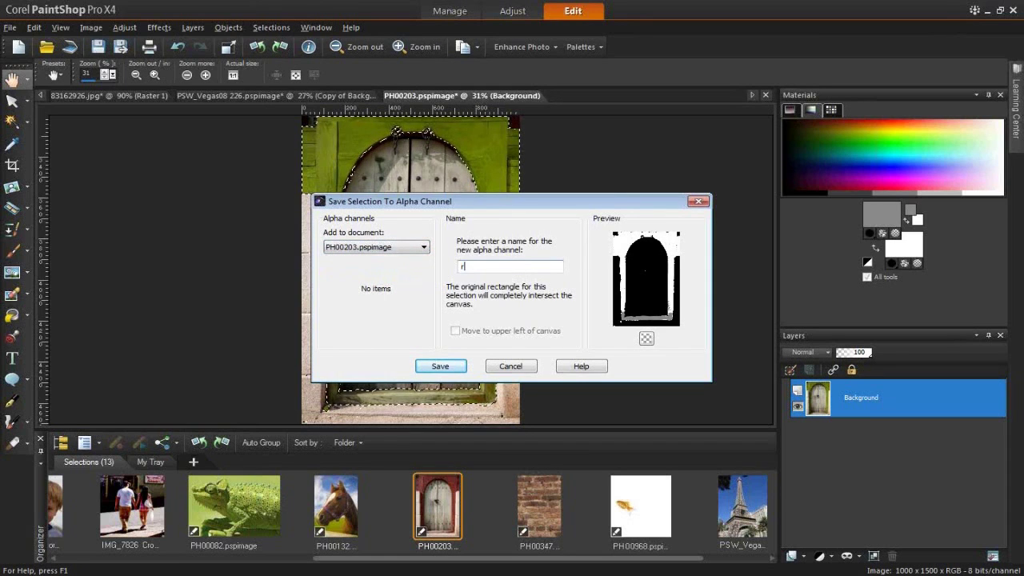
pyautogui.write('ed door')
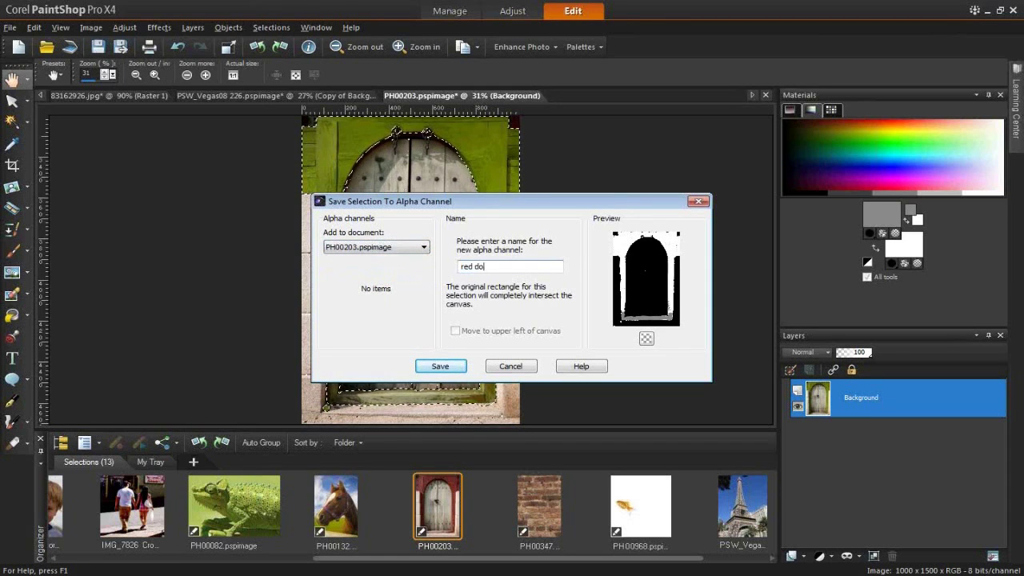
pyautogui.click(436, 365)
pyautogui.hotkey('ctrl', 'd')
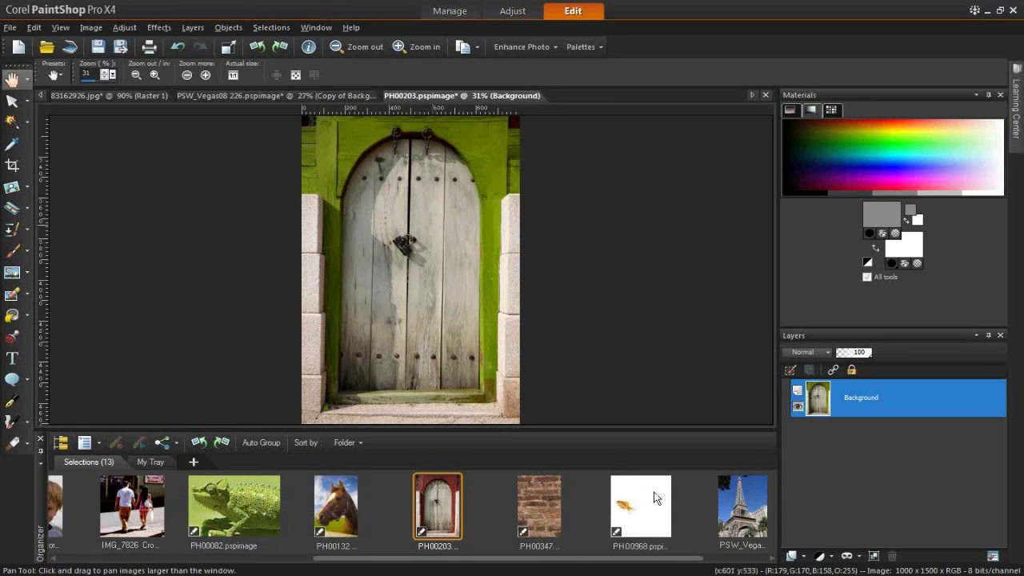
# Open the goldfish image PH00968.pspimage for editing and clear its selection.
pyautogui.moveTo(543, 560); pyautogui.dragTo(571, 568)
pyautogui.doubleClick(610, 490)
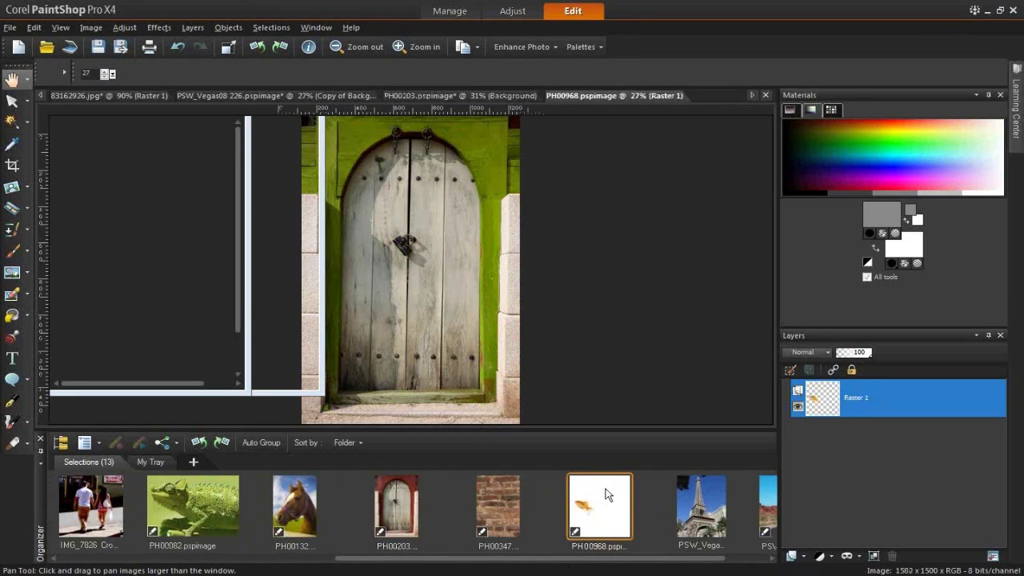
pyautogui.hotkey('ctrl', 'd')
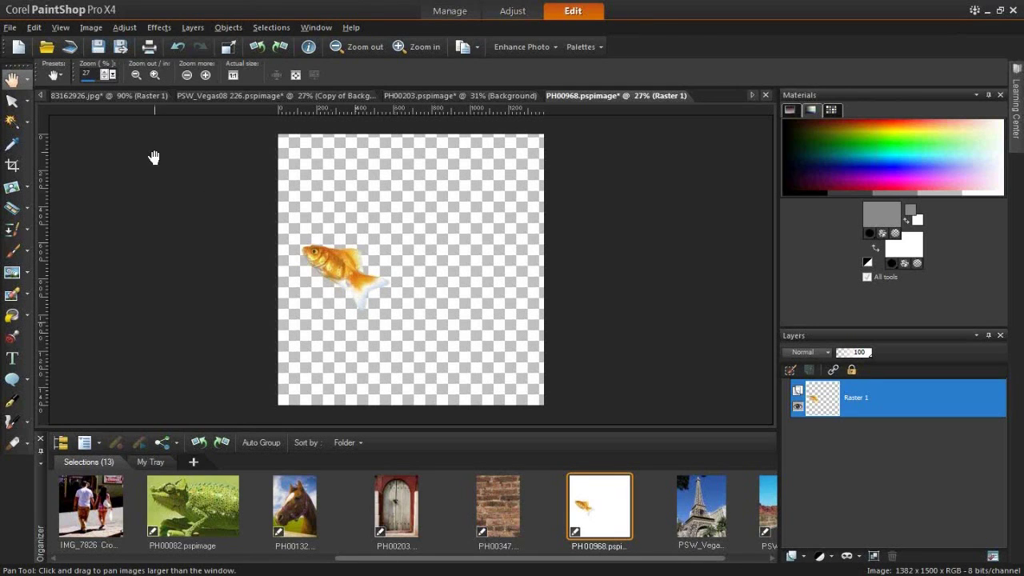
# Select the transparent area around the goldfish with the Magic Wand and invert the selection to isolate the fish.
pyautogui.click(16, 124)
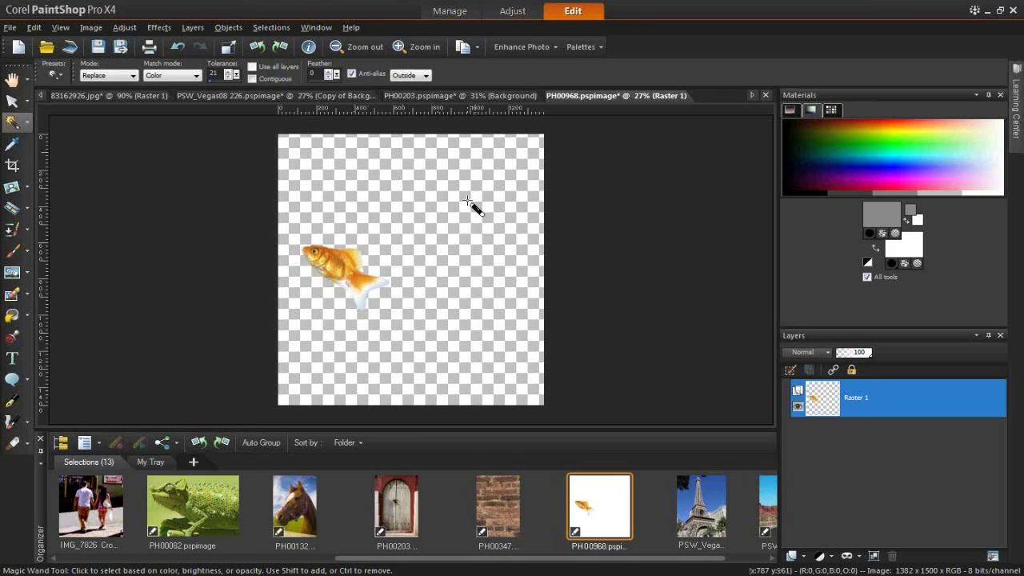
pyautogui.click(427, 200)
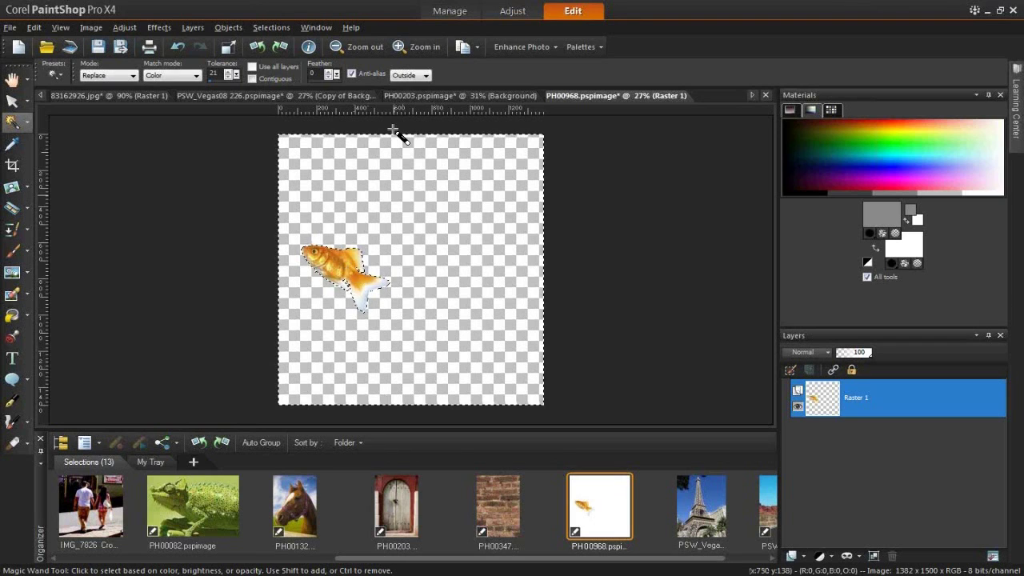
pyautogui.click(275, 29)
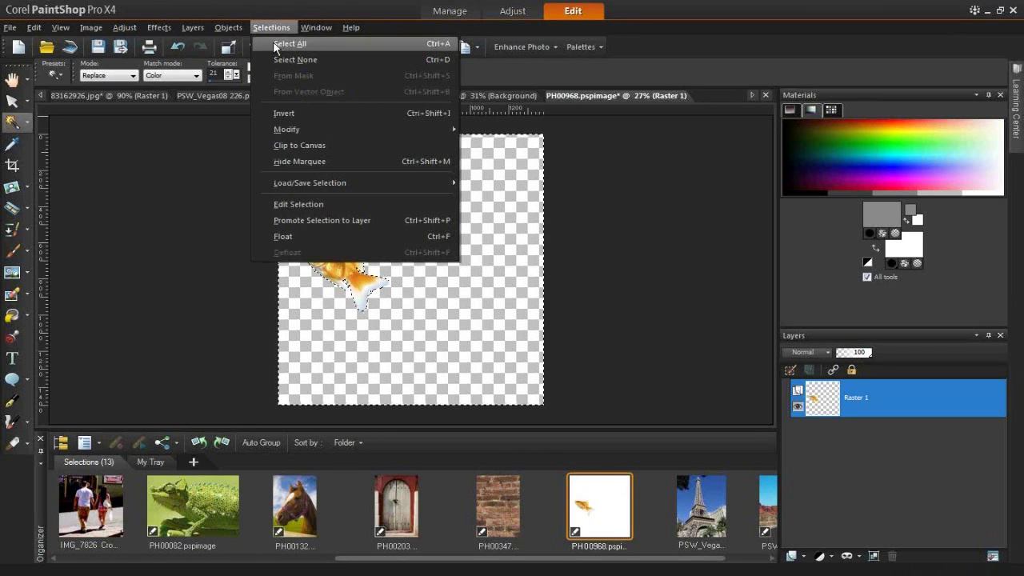
pyautogui.click(284, 112)
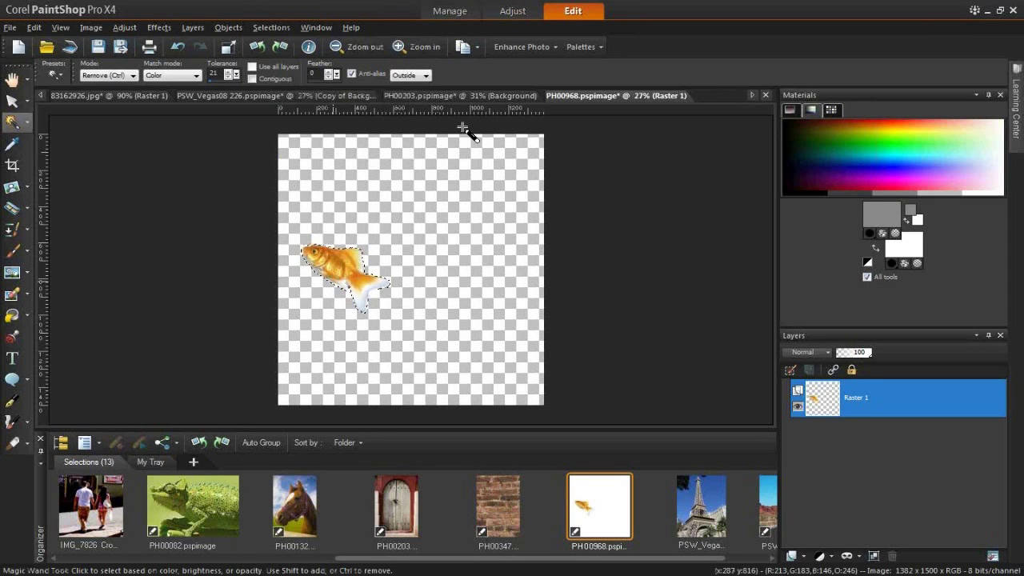
# Copy the selected goldfish into PSW_Vegas08 226.pspimage as a new layer, clearing the floating sky selection there before pasting.
pyautogui.click(409, 95)
pyautogui.click(330, 95)
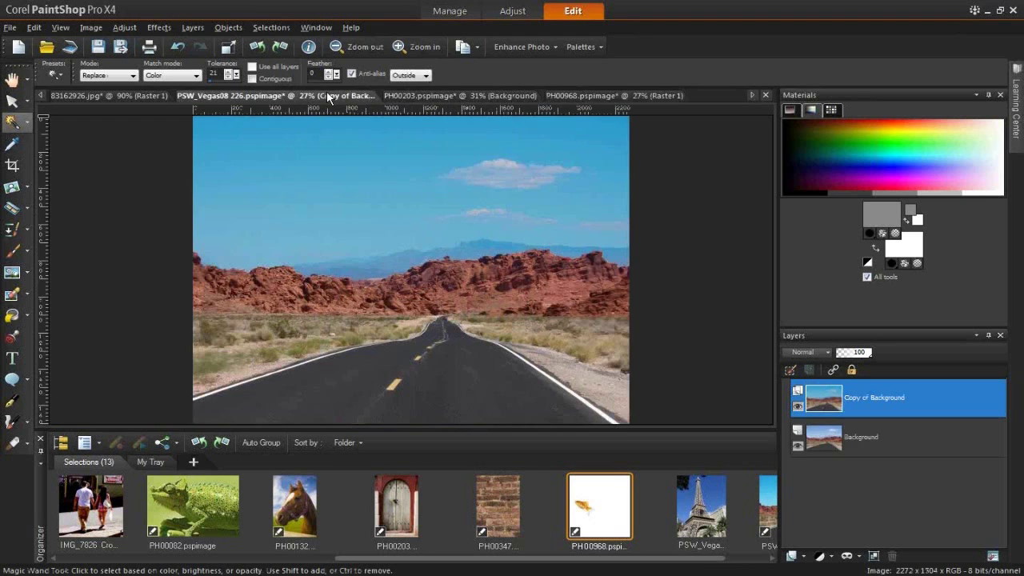
pyautogui.press('ctrl')
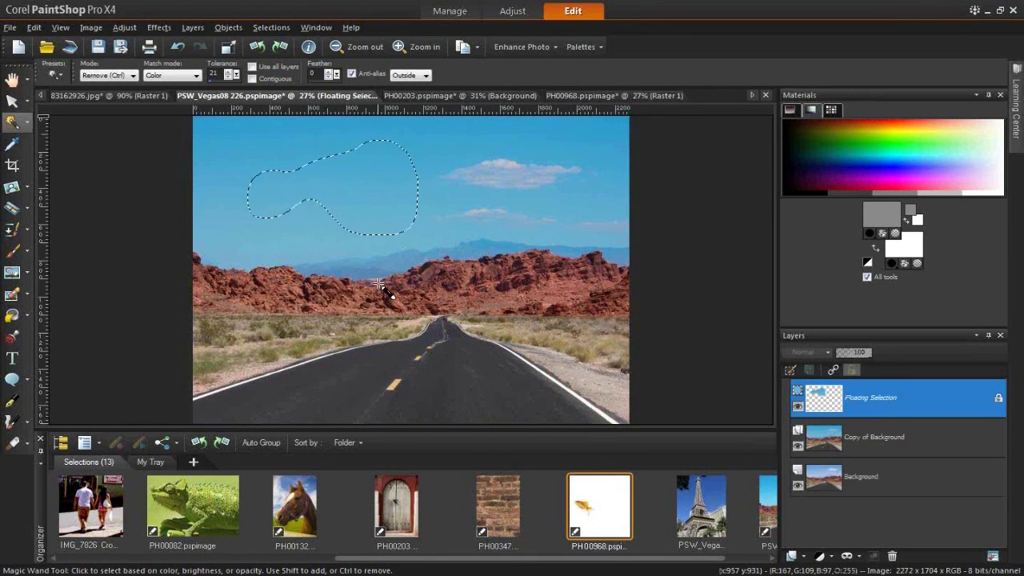
pyautogui.hotkey('ctrl', 'd')
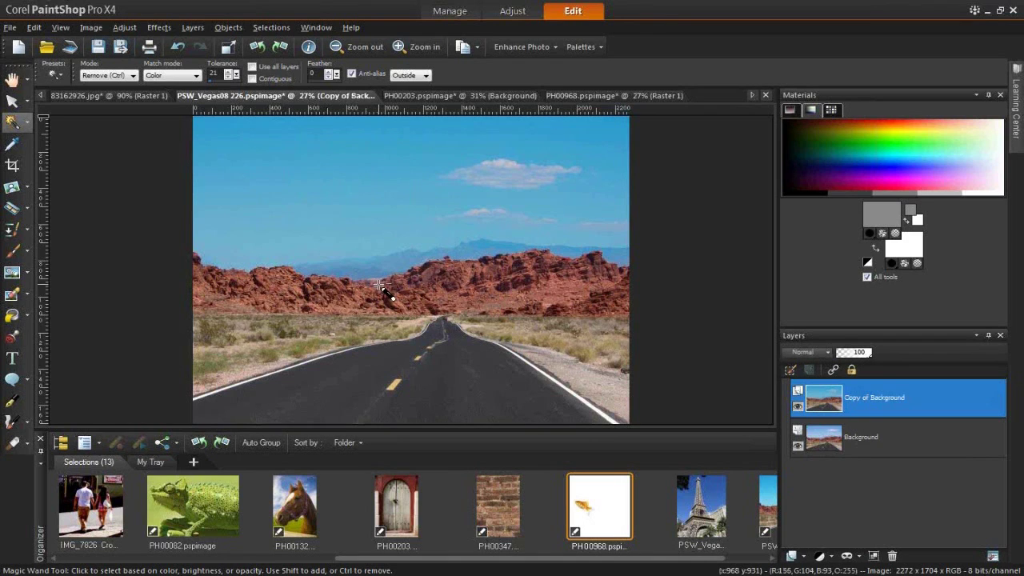
pyautogui.hotkey('ctrl', 'v')
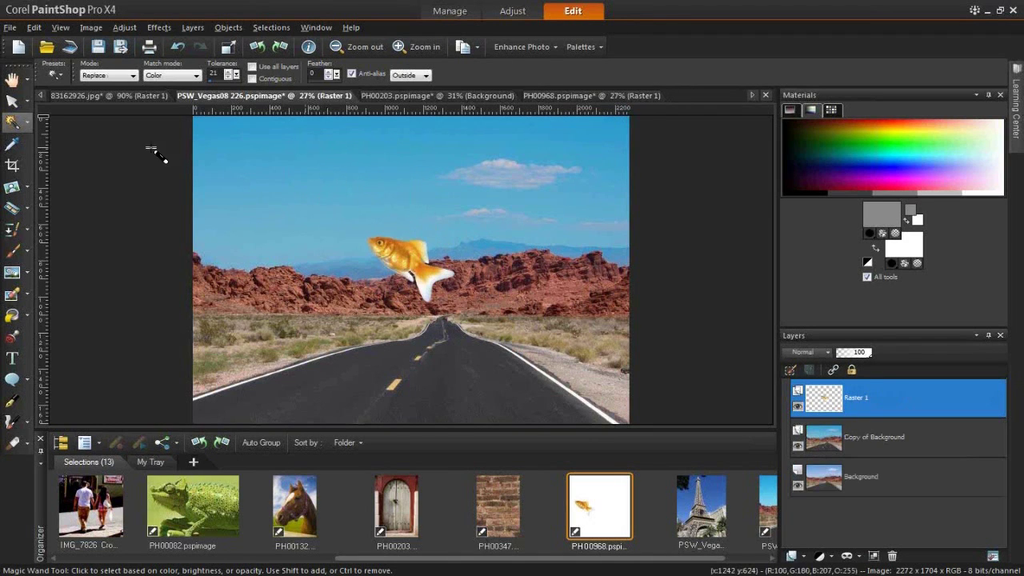
# Move the pasted goldfish with the Pick tool to the road's left edge, at about X 479, Y 986.
pyautogui.click(12, 101)
pyautogui.moveTo(415, 240); pyautogui.dragTo(325, 306)
pyautogui.moveTo(333, 342); pyautogui.dragTo(338, 316)
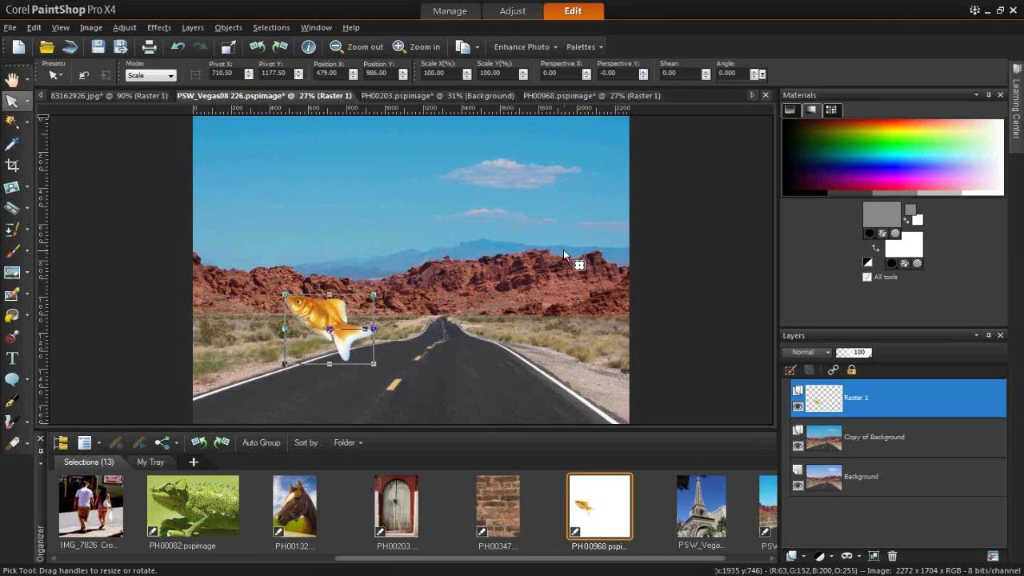
# Revert the goldfish image PH00968.pspimage to its last saved version, discarding its changes.
pyautogui.click(536, 98)
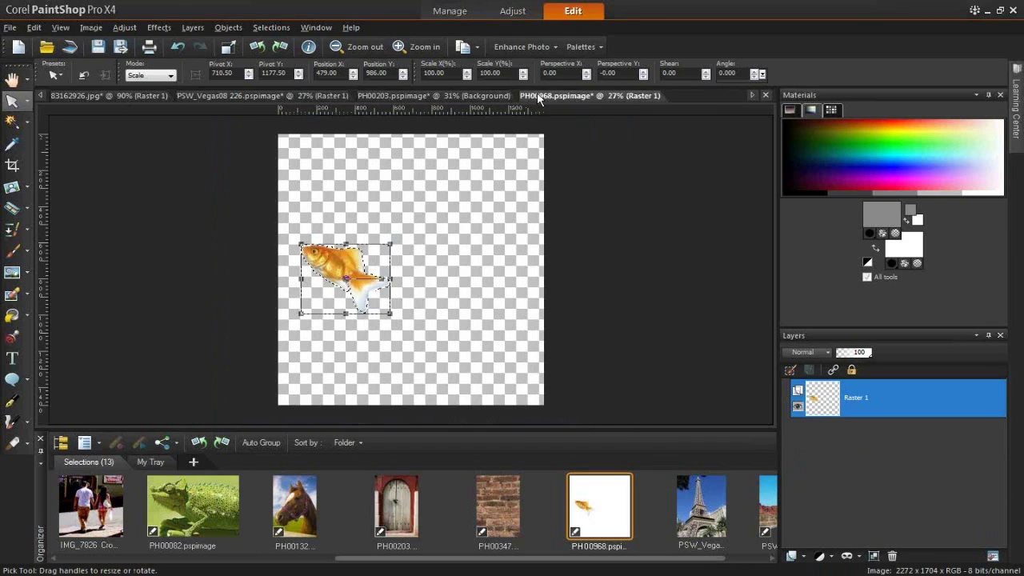
pyautogui.click(33, 27)
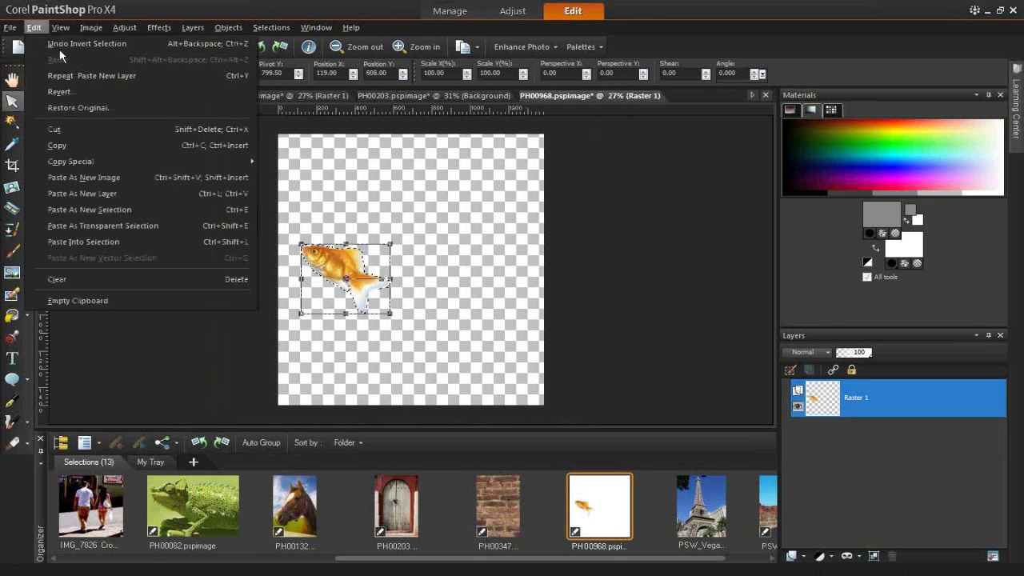
pyautogui.click(65, 91)
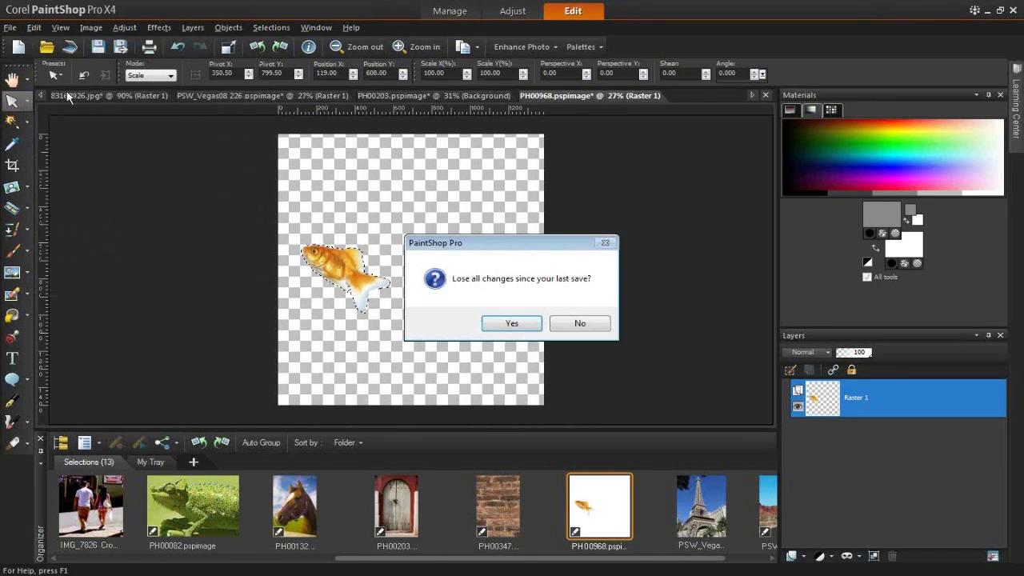
pyautogui.click(512, 325)
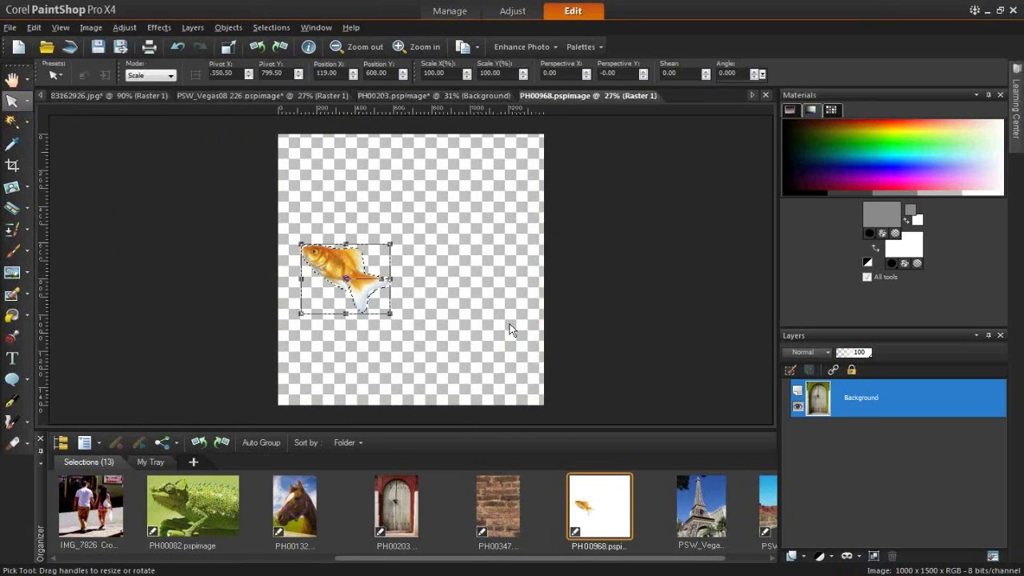
pyautogui.click(34, 27)
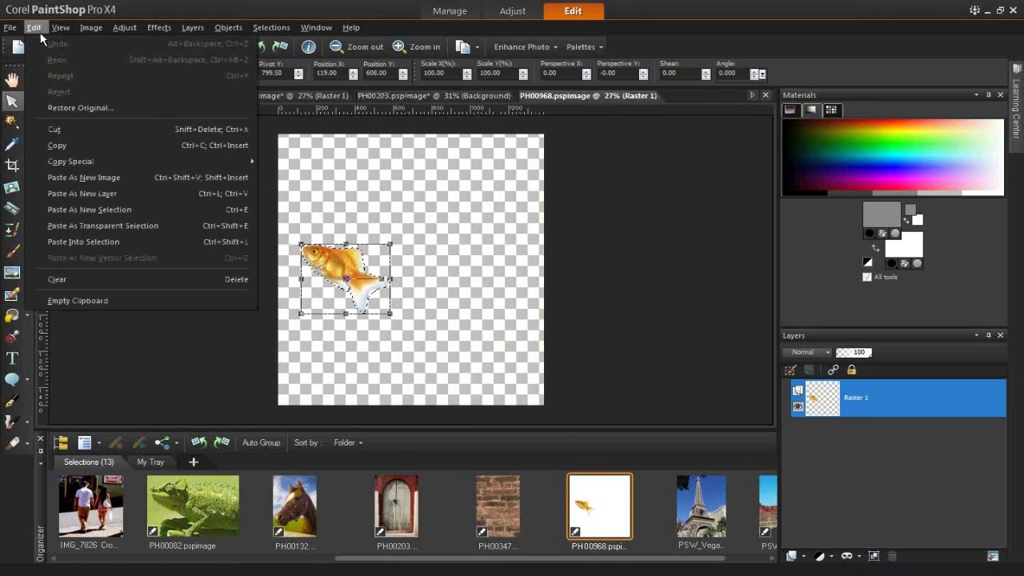
pyautogui.click(72, 108)
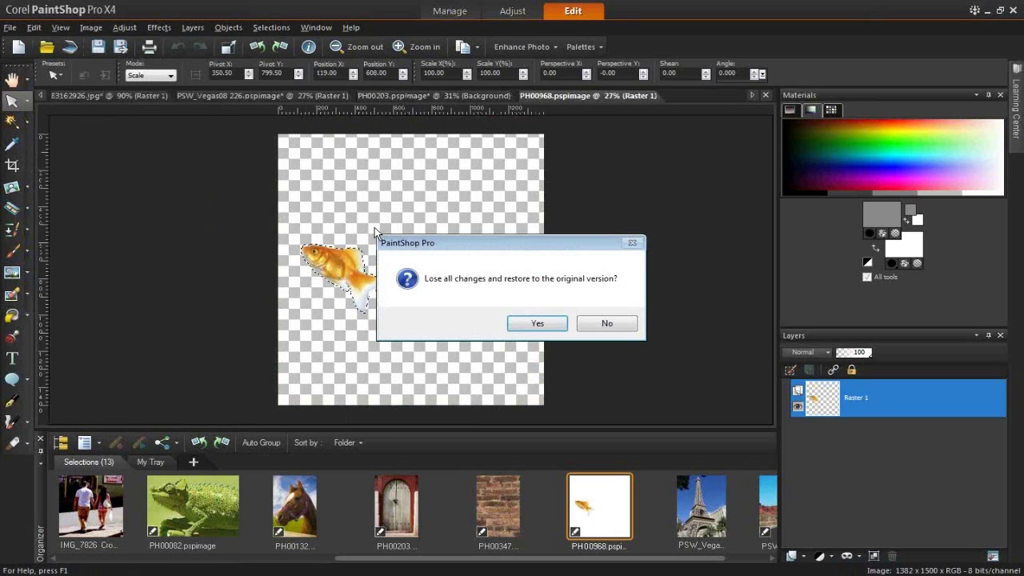
pyautogui.click(585, 324)
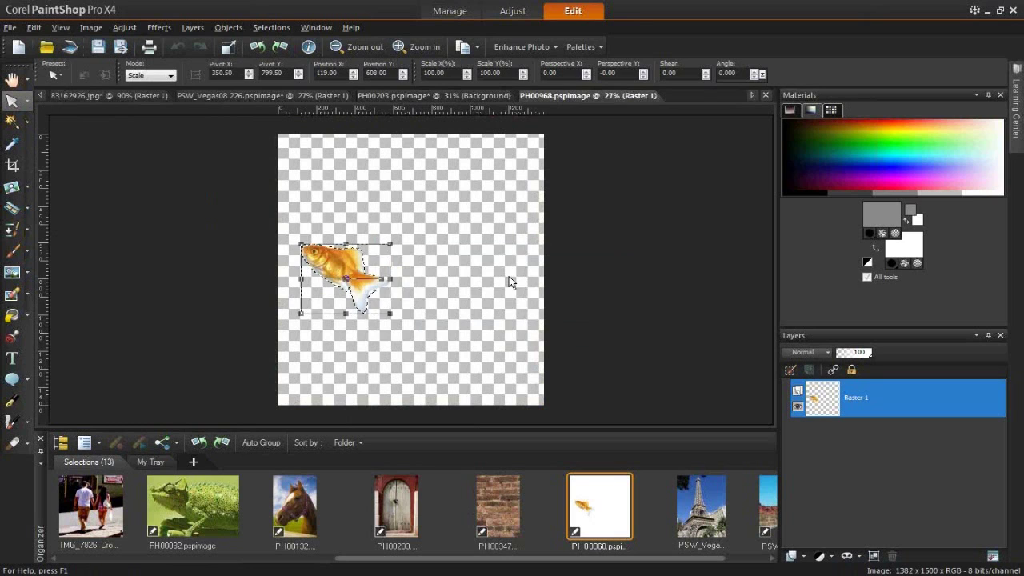
# Restore the goldfish image PH00968.pspimage to its original version, bringing back the blue water background.
pyautogui.click(35, 27)
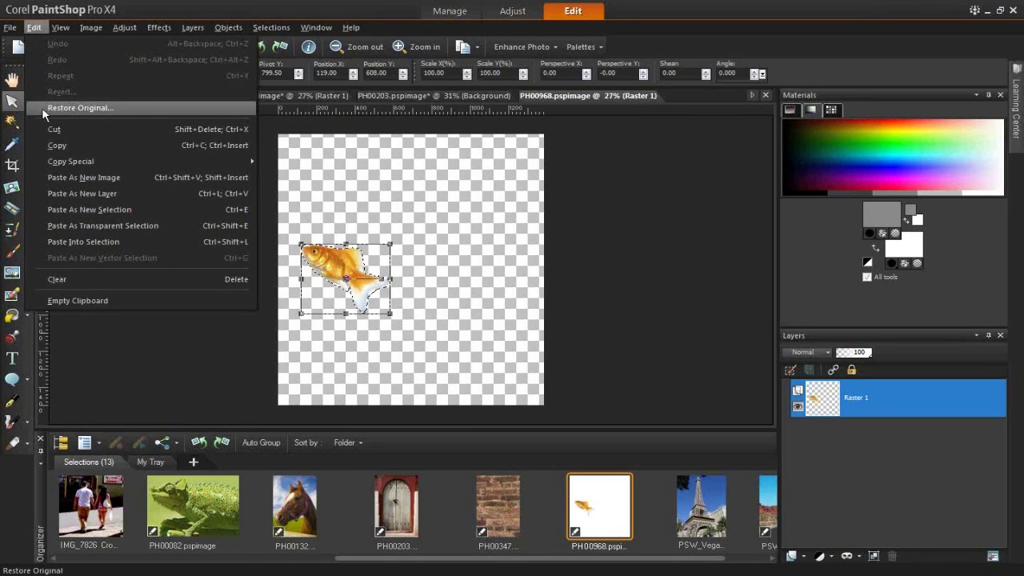
pyautogui.click(88, 109)
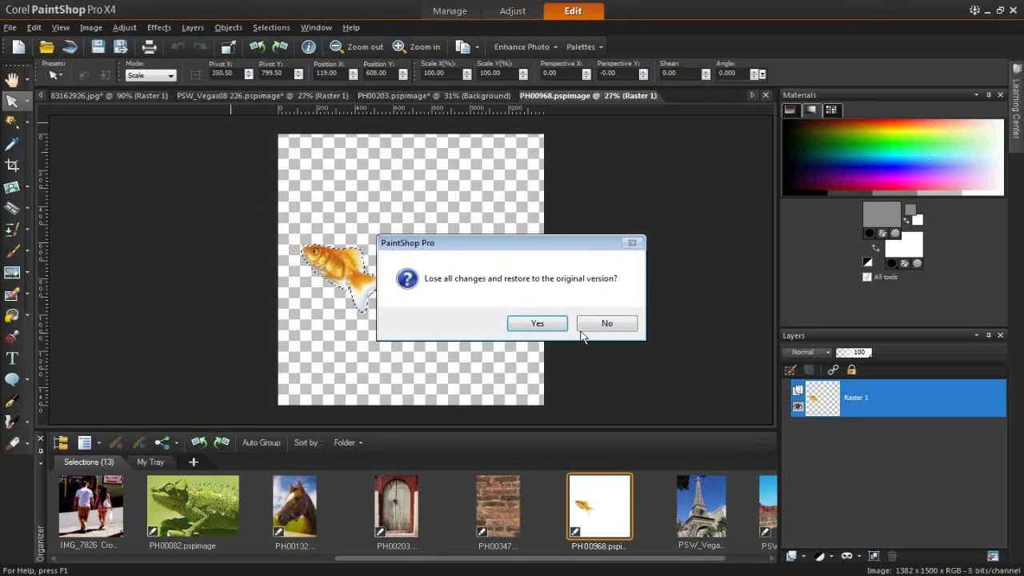
pyautogui.click(546, 332)
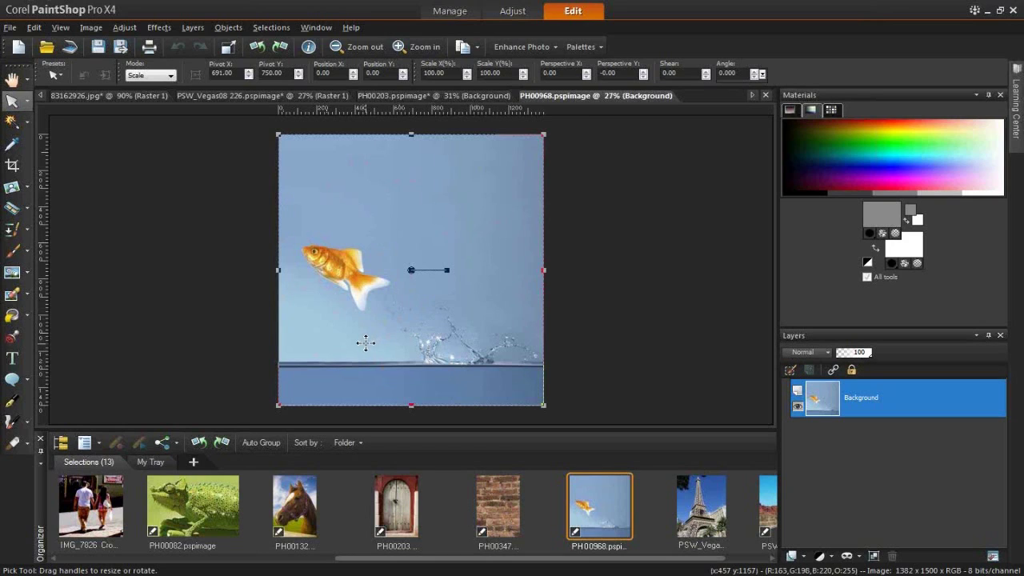
# Outline the goldfish in the Object Extractor with brush size 17, fill its interior, and process the mask.
pyautogui.click(129, 30)
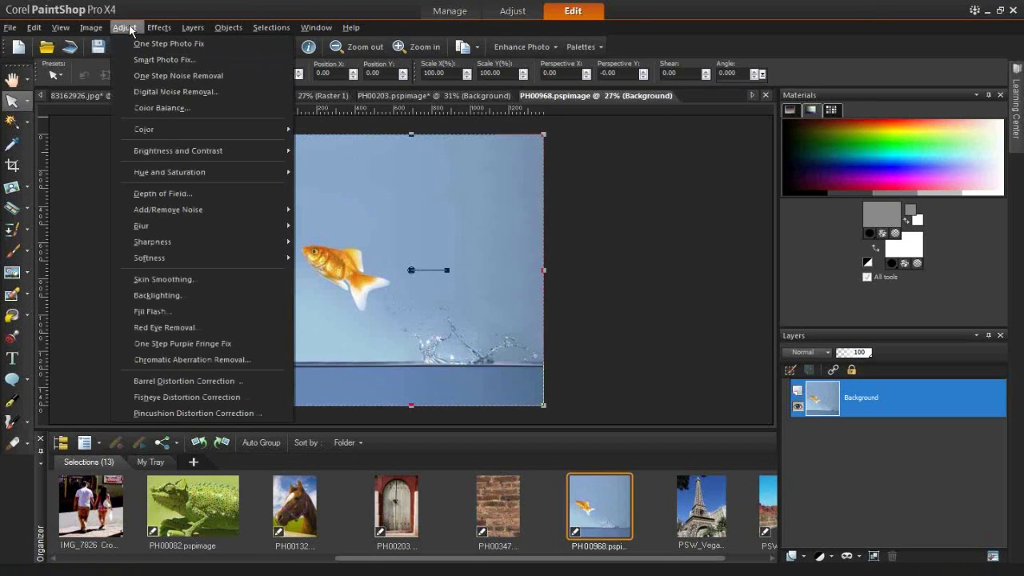
pyautogui.moveTo(100, 29)
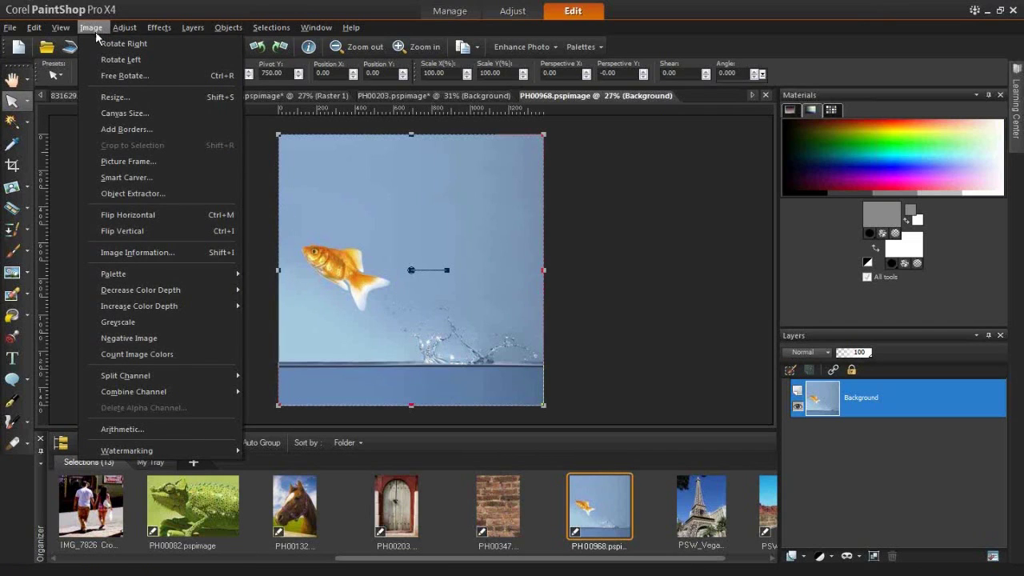
pyautogui.click(132, 194)
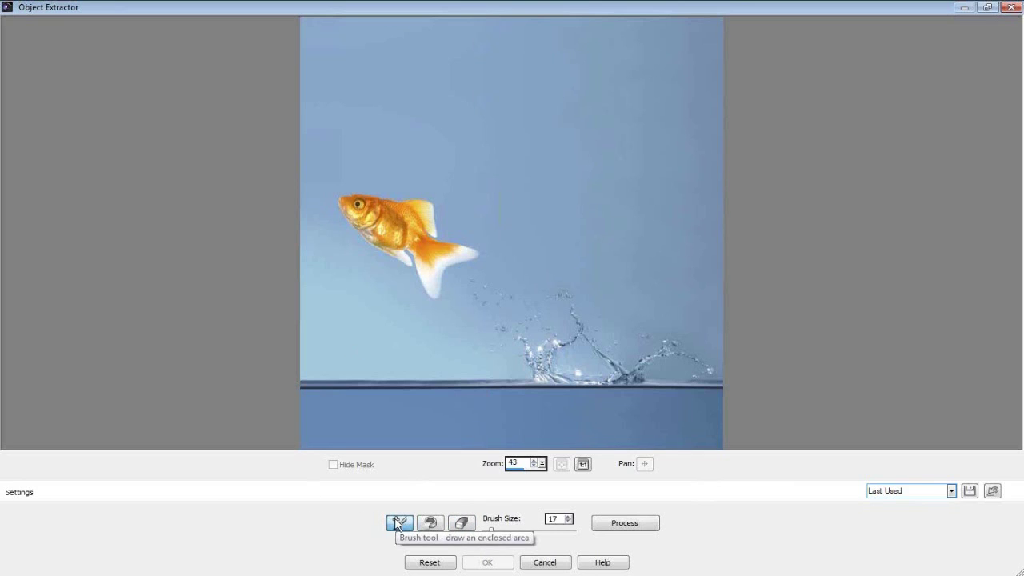
pyautogui.moveTo(341, 196)
pyautogui.mouseDown()
pyautogui.moveTo(429, 202)
pyautogui.moveTo(429, 239)
pyautogui.moveTo(477, 257)
pyautogui.moveTo(441, 277)
pyautogui.moveTo(435, 297)
pyautogui.moveTo(411, 246)
pyautogui.moveTo(411, 264)
pyautogui.moveTo(344, 199)
pyautogui.mouseUp()
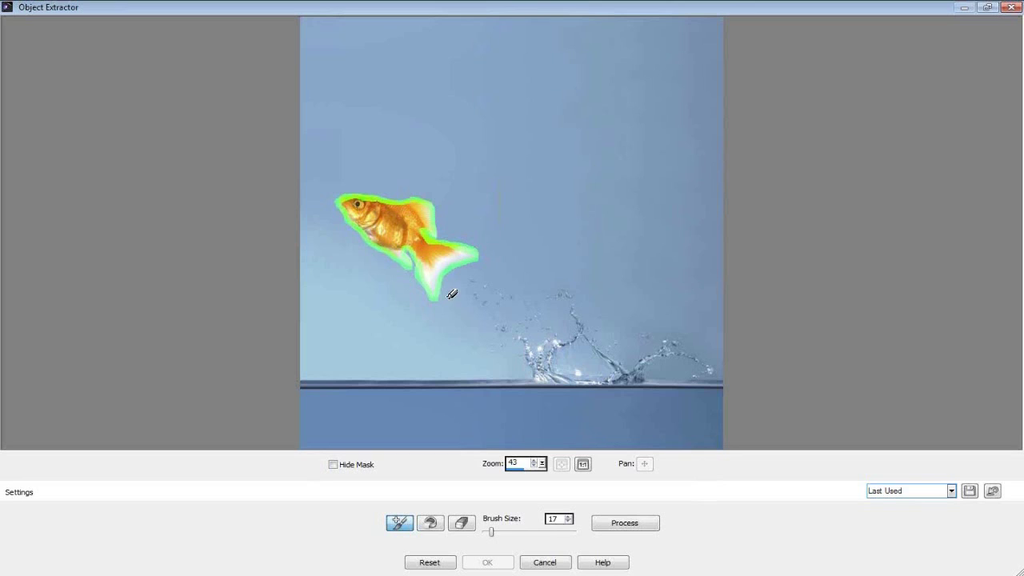
pyautogui.click(429, 524)
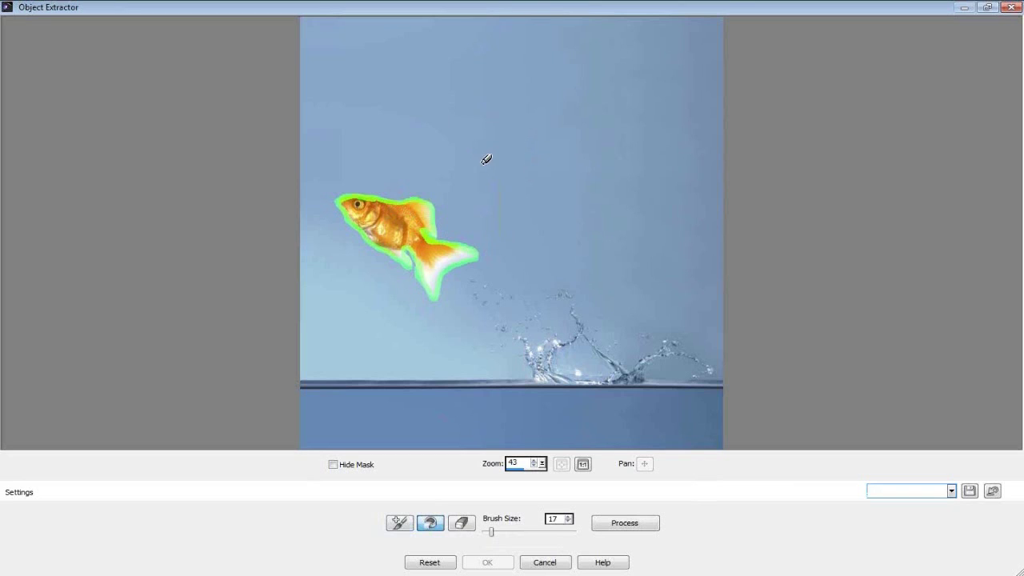
pyautogui.click(393, 219)
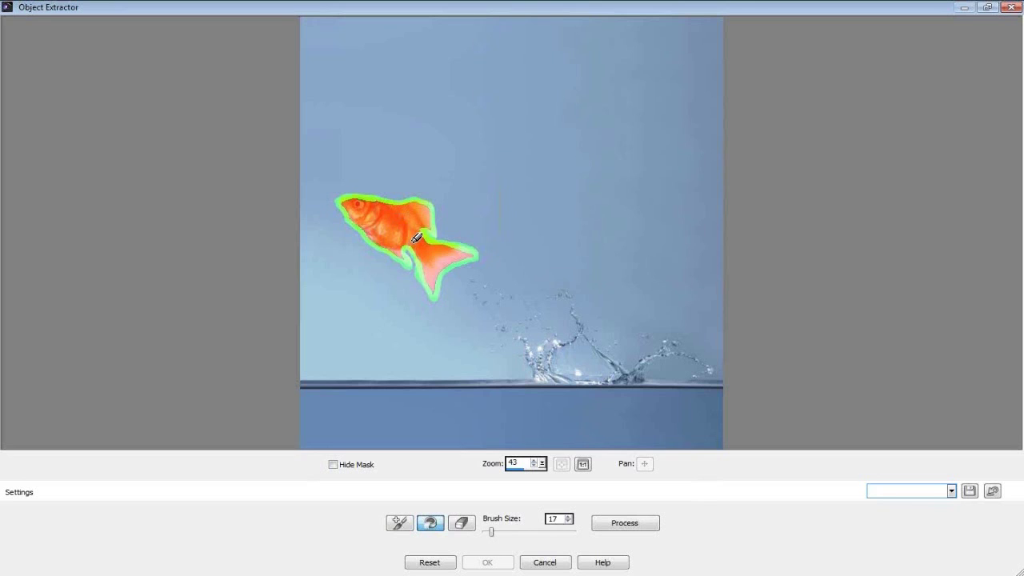
pyautogui.click(624, 525)
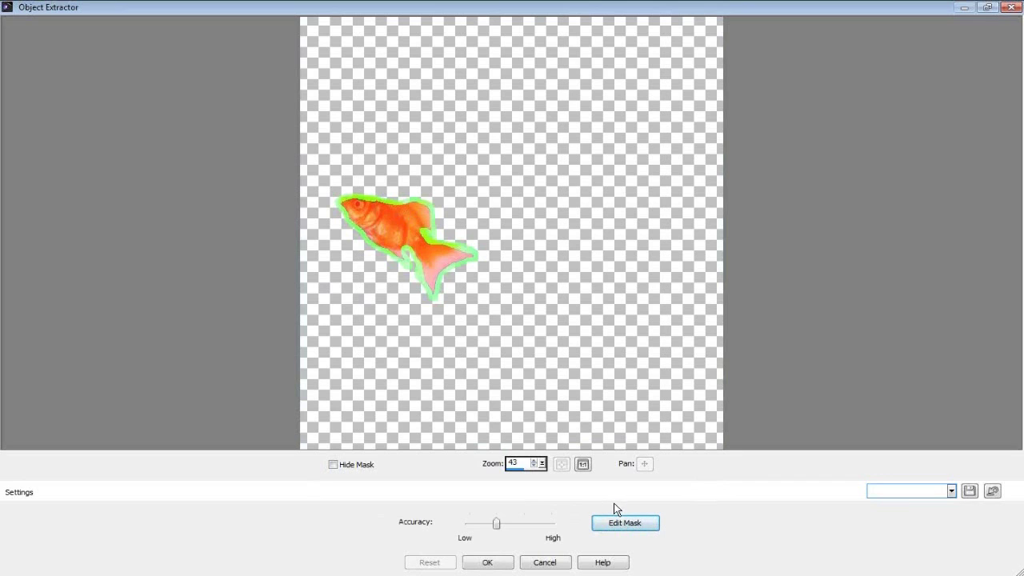
# Hide the mask and try lower and higher extraction accuracy on the goldfish, ending near Low.
pyautogui.click(333, 465)
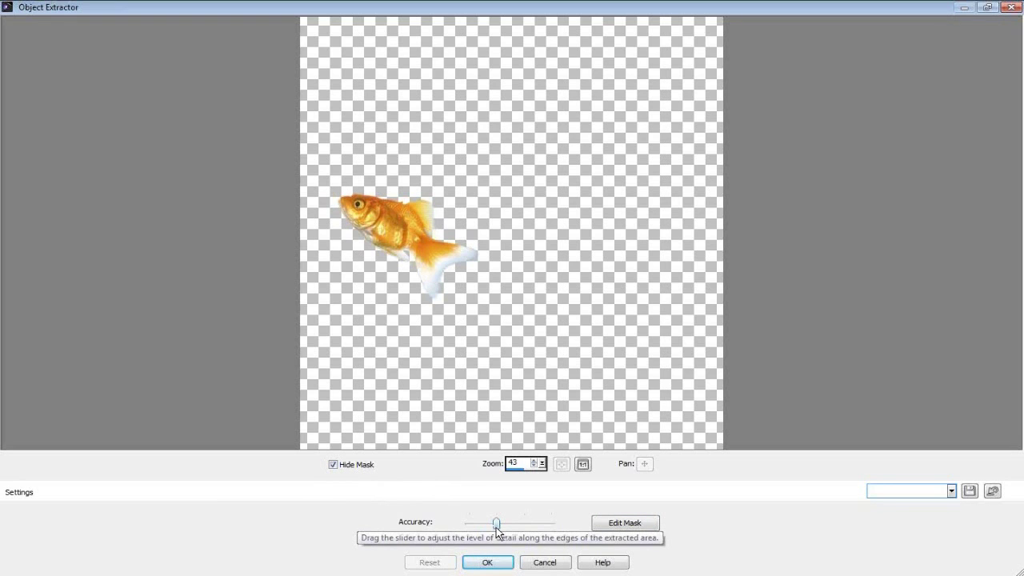
pyautogui.click(470, 526)
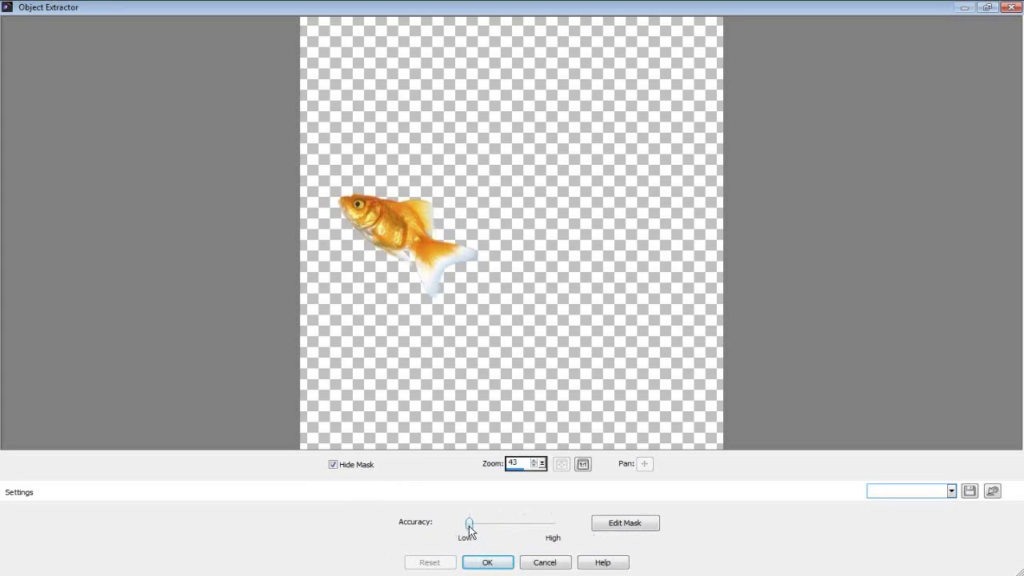
pyautogui.click(525, 528)
pyautogui.click(525, 528)
pyautogui.click(471, 524)
# Refill the goldfish in the mask, process and apply the extraction, and shift the extracted layer to X -2, Y -16.
pyautogui.click(615, 529)
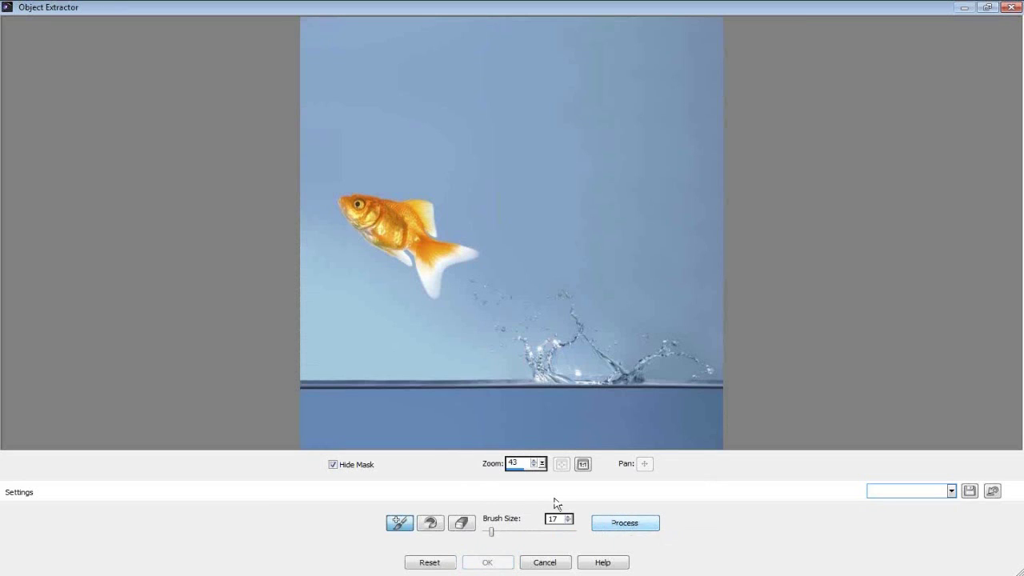
pyautogui.click(333, 465)
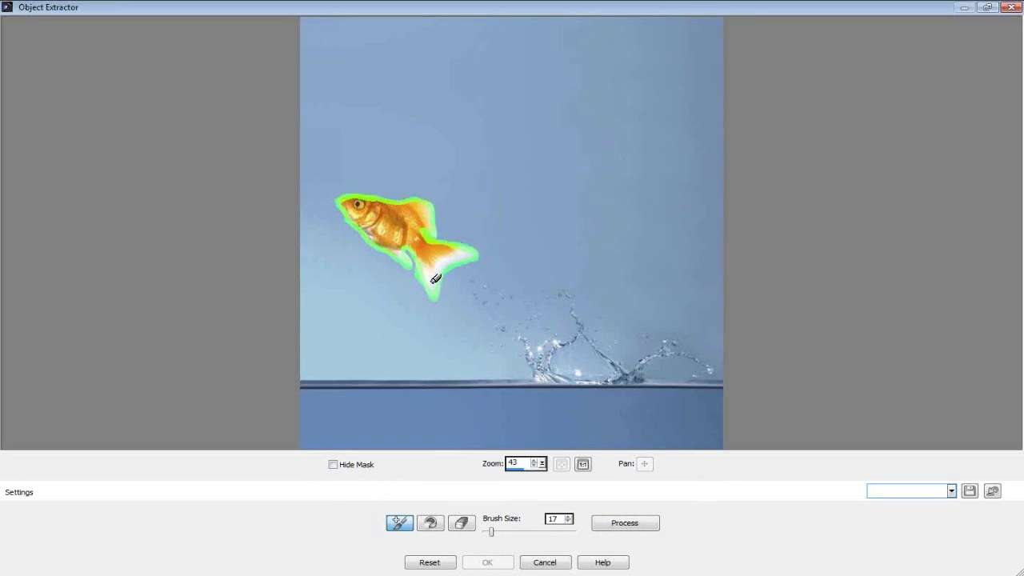
pyautogui.click(403, 220)
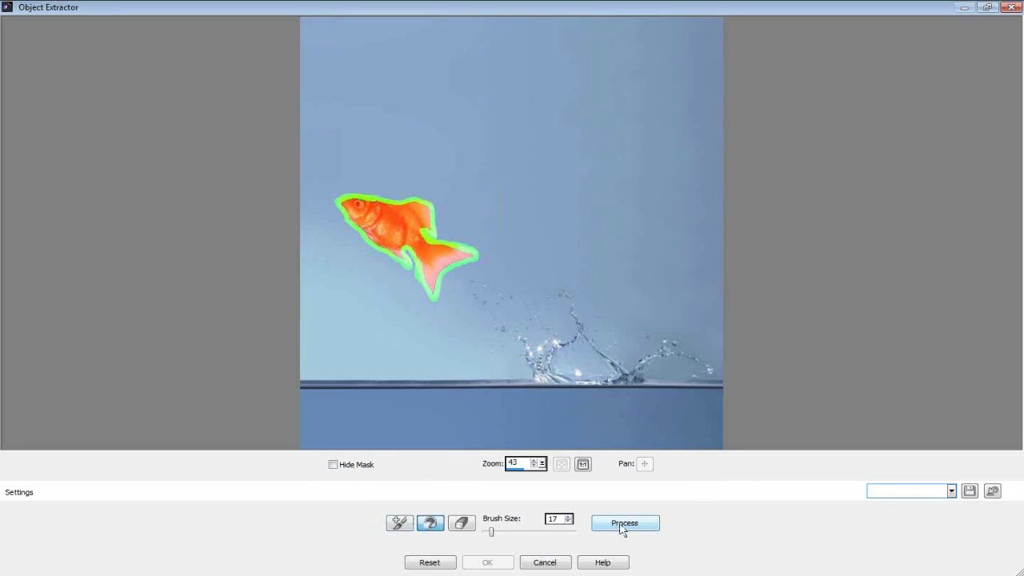
pyautogui.click(623, 524)
pyautogui.click(484, 563)
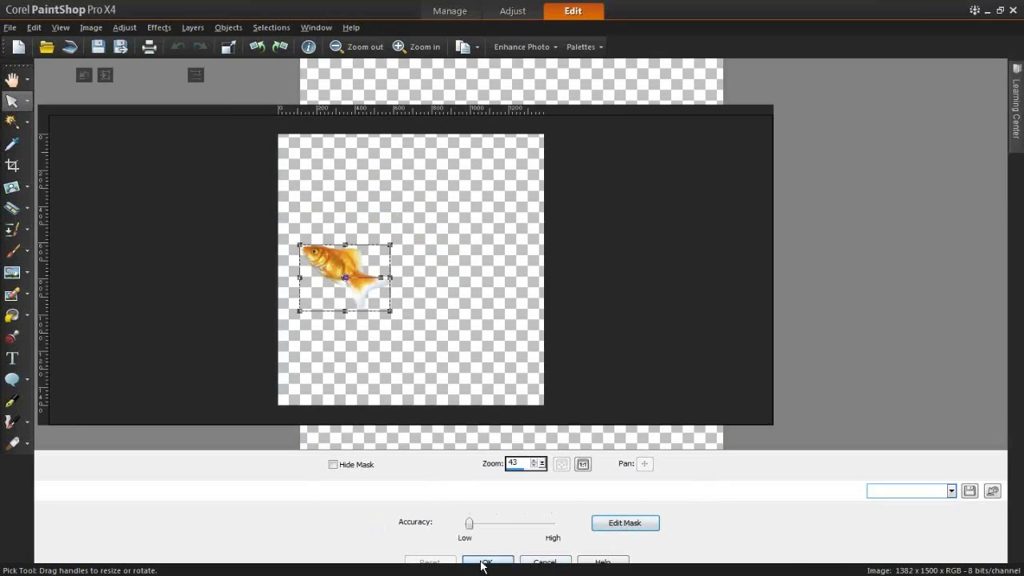
pyautogui.moveTo(352, 264)
pyautogui.mouseDown()
pyautogui.moveTo(384, 245)
pyautogui.moveTo(416, 271)
pyautogui.moveTo(372, 281)
pyautogui.moveTo(342, 260)
pyautogui.mouseUp()
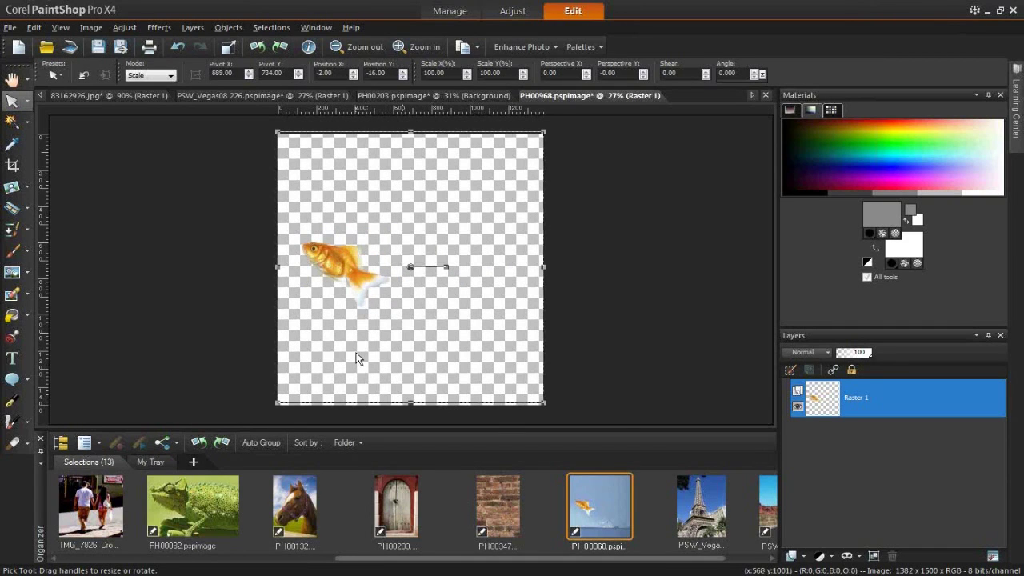
# Open Fill_Light_before.pspimage from the Organizer and set the Background Eraser to size 676.
pyautogui.moveTo(390, 558); pyautogui.dragTo(198, 552)
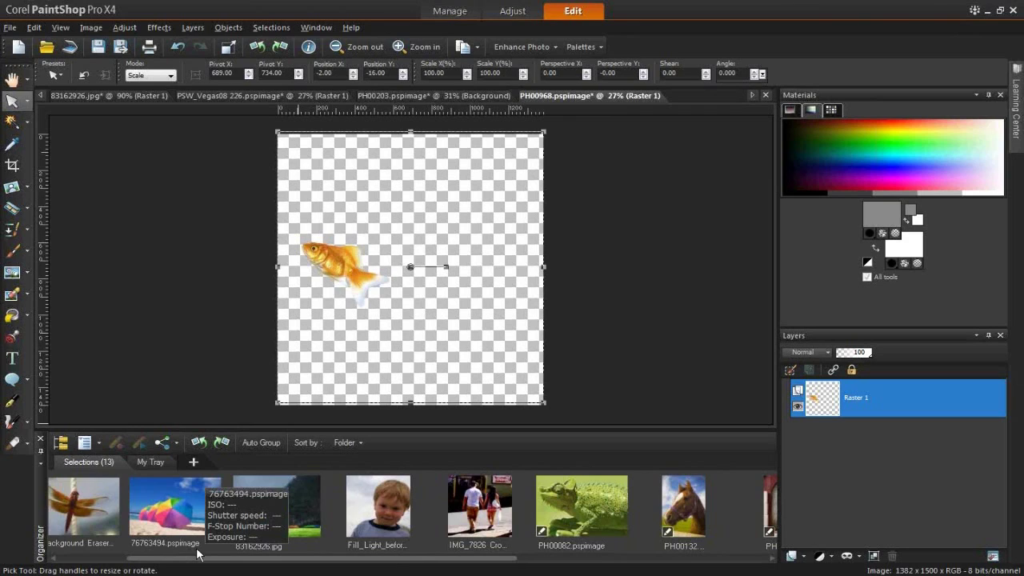
pyautogui.doubleClick(384, 501)
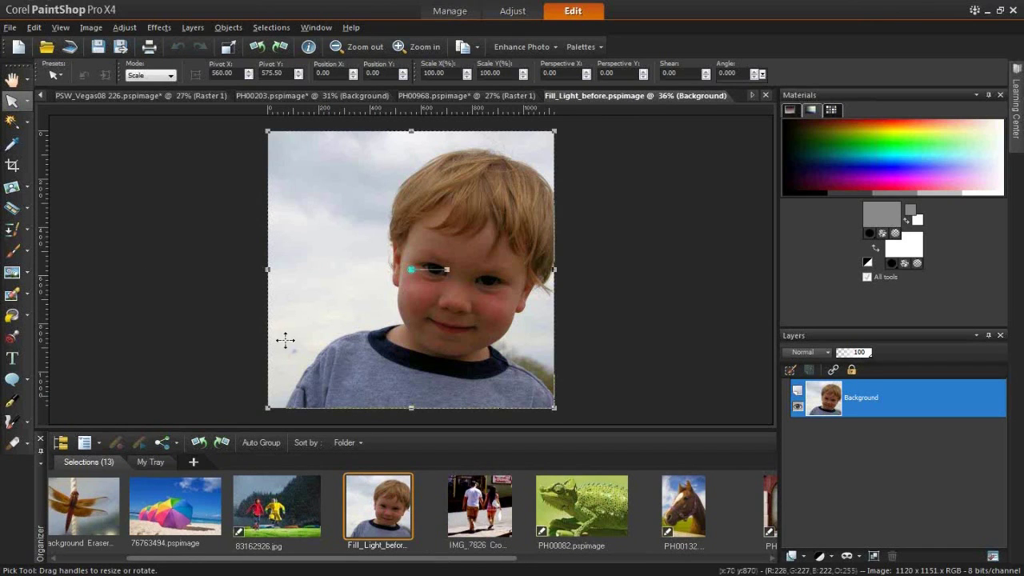
pyautogui.click(27, 297)
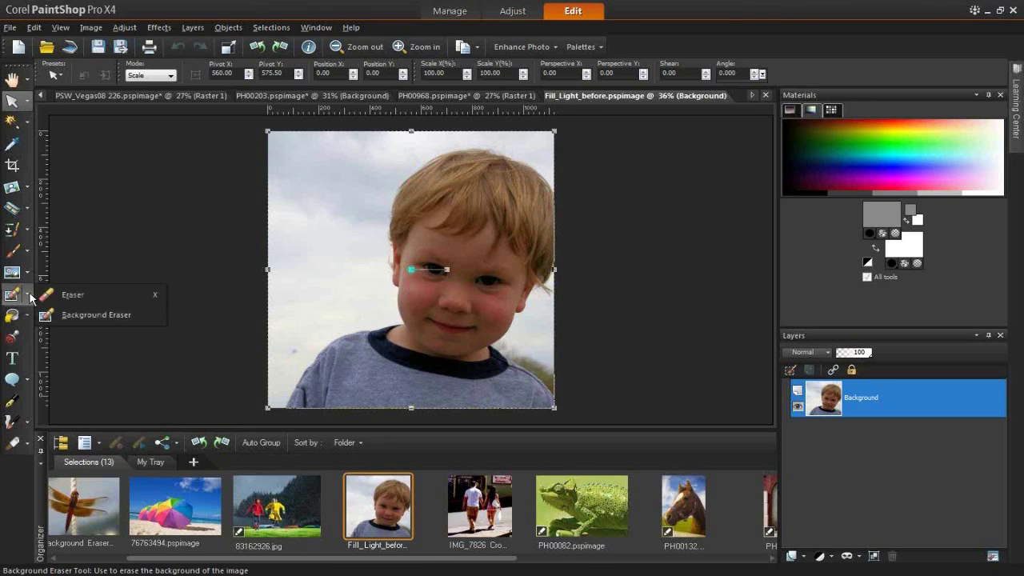
pyautogui.click(74, 317)
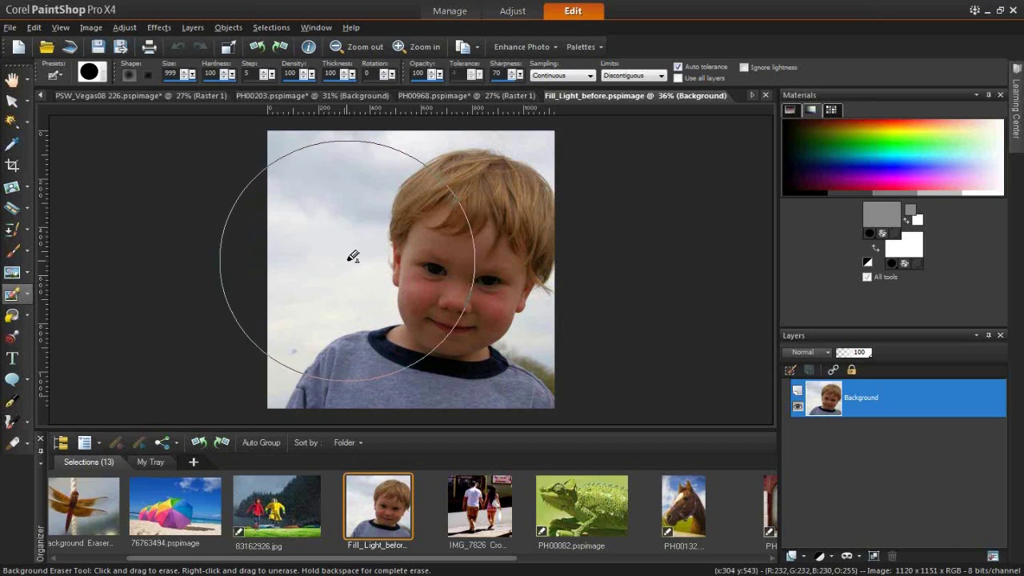
pyautogui.moveTo(346, 266); pyautogui.dragTo(332, 258)
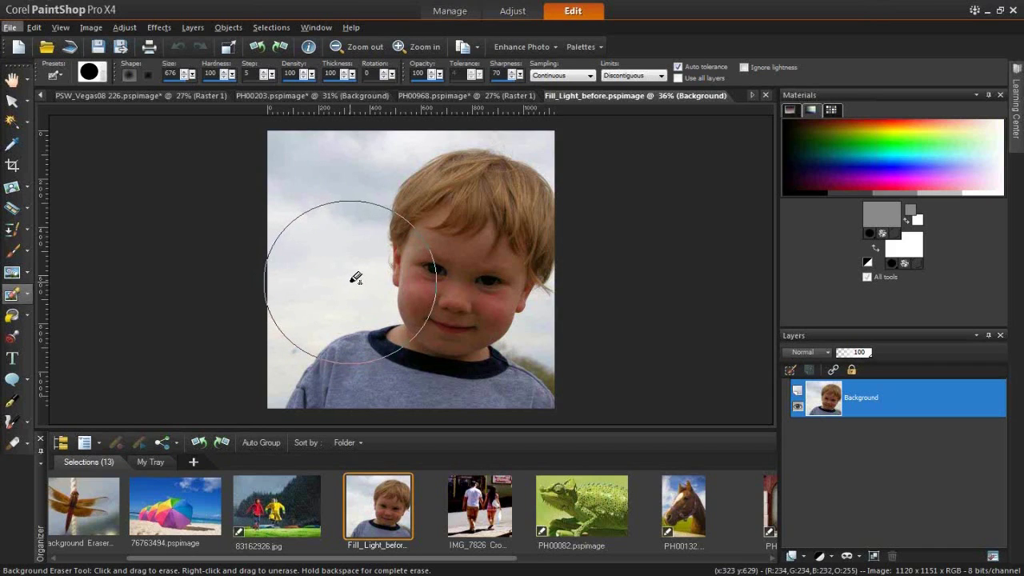
# Try erasing the cloudy sky around the boy with the Background Eraser at Discontiguous limits, and undo the erasing.
pyautogui.moveTo(355, 279); pyautogui.dragTo(361, 279)
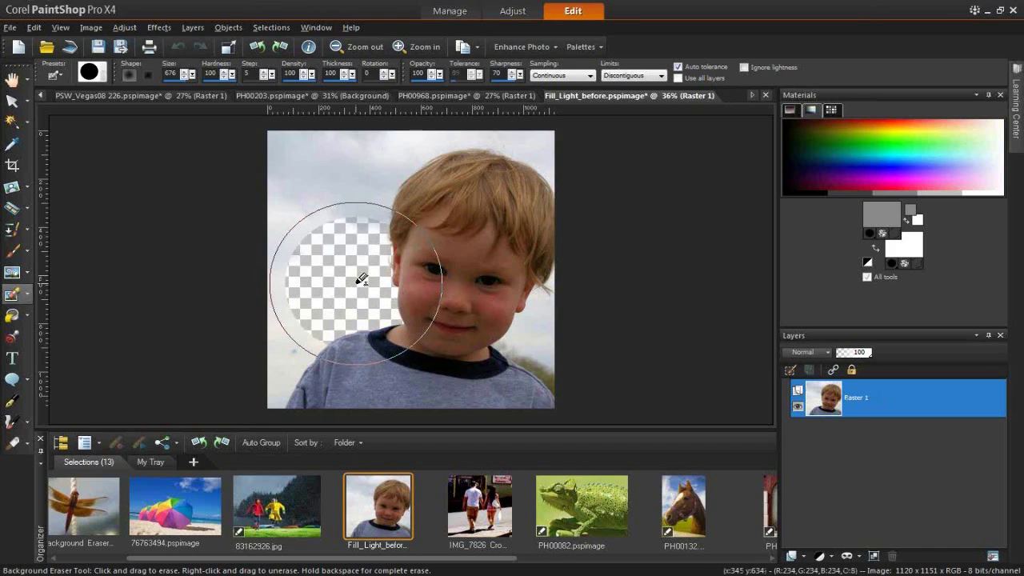
pyautogui.moveTo(361, 273)
pyautogui.mouseDown()
pyautogui.moveTo(294, 354)
pyautogui.moveTo(368, 181)
pyautogui.moveTo(387, 158)
pyautogui.moveTo(448, 140)
pyautogui.moveTo(435, 132)
pyautogui.moveTo(281, 146)
pyautogui.moveTo(284, 208)
pyautogui.moveTo(284, 184)
pyautogui.moveTo(435, 130)
pyautogui.moveTo(450, 134)
pyautogui.moveTo(401, 160)
pyautogui.moveTo(373, 204)
pyautogui.moveTo(384, 165)
pyautogui.moveTo(416, 148)
pyautogui.moveTo(544, 144)
pyautogui.mouseUp()
pyautogui.moveTo(550, 311)
pyautogui.mouseDown()
pyautogui.moveTo(530, 339)
pyautogui.moveTo(536, 361)
pyautogui.moveTo(529, 350)
pyautogui.moveTo(539, 373)
pyautogui.moveTo(517, 338)
pyautogui.moveTo(501, 335)
pyautogui.moveTo(481, 354)
pyautogui.moveTo(504, 327)
pyautogui.moveTo(523, 325)
pyautogui.moveTo(495, 358)
pyautogui.moveTo(497, 348)
pyautogui.moveTo(483, 350)
pyautogui.moveTo(529, 319)
pyautogui.moveTo(495, 370)
pyautogui.moveTo(545, 371)
pyautogui.moveTo(539, 320)
pyautogui.moveTo(509, 344)
pyautogui.moveTo(549, 338)
pyautogui.moveTo(524, 351)
pyautogui.moveTo(508, 332)
pyautogui.moveTo(485, 359)
pyautogui.moveTo(477, 347)
pyautogui.moveTo(482, 354)
pyautogui.moveTo(490, 333)
pyautogui.moveTo(486, 358)
pyautogui.moveTo(483, 348)
pyautogui.moveTo(530, 366)
pyautogui.mouseUp()
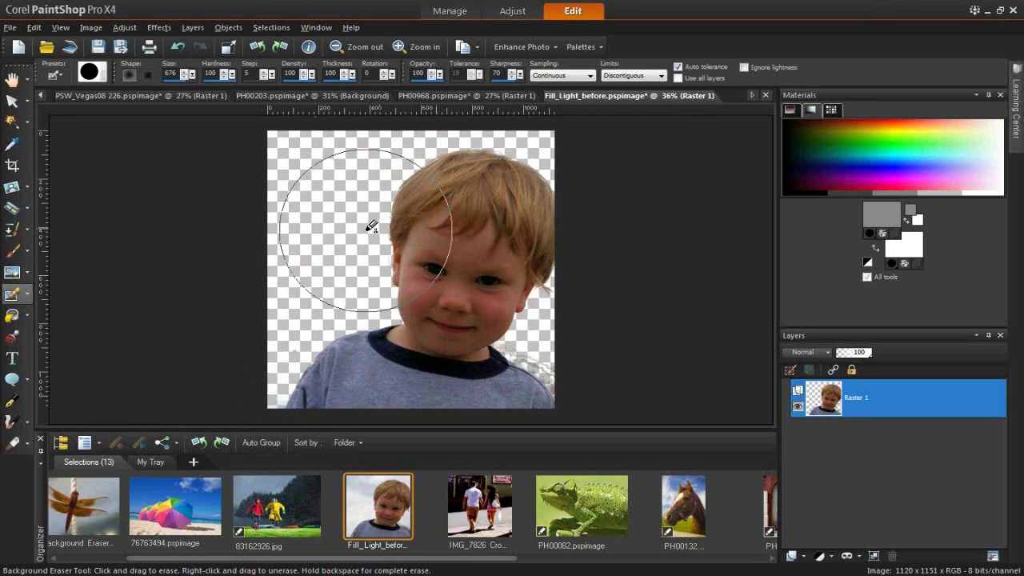
pyautogui.moveTo(377, 223)
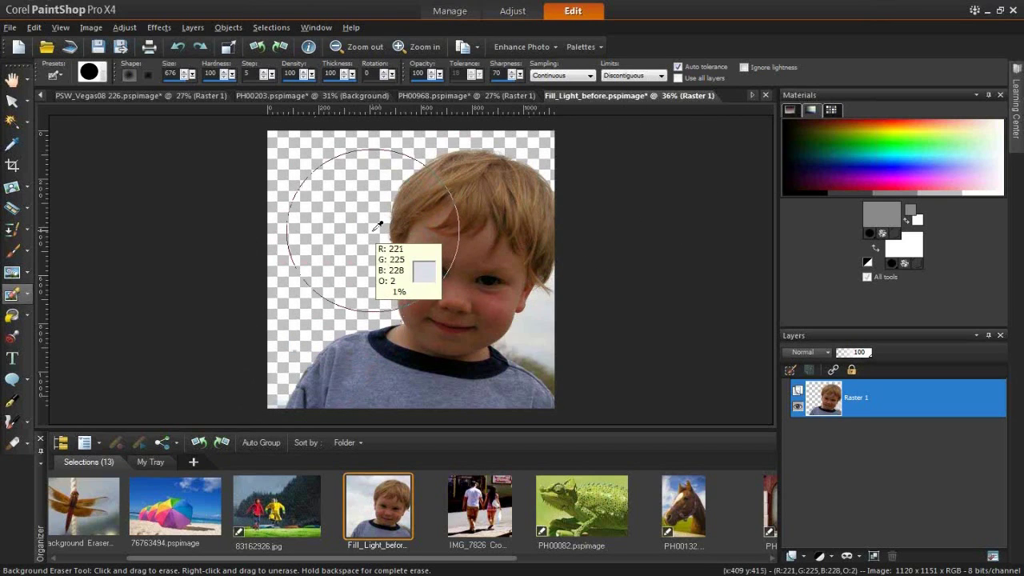
pyautogui.hotkey('ctrl', 'z')
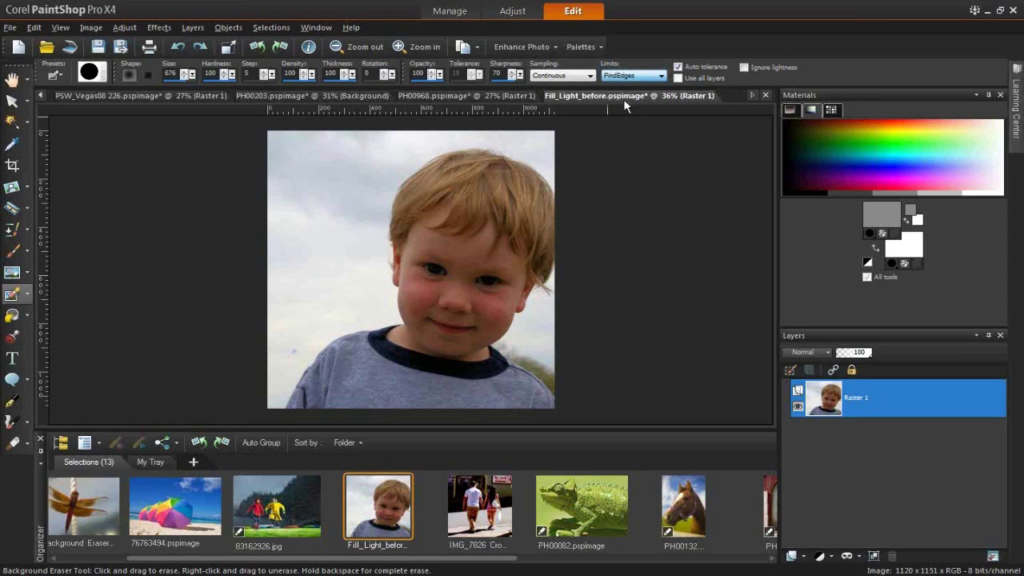
# Erase the cloudy sky around the boy with the Background Eraser's Limits set to FindEdges.
pyautogui.moveTo(381, 187)
pyautogui.mouseDown()
pyautogui.moveTo(414, 142)
pyautogui.moveTo(363, 202)
pyautogui.moveTo(355, 250)
pyautogui.moveTo(371, 320)
pyautogui.moveTo(325, 327)
pyautogui.moveTo(287, 363)
pyautogui.moveTo(389, 346)
pyautogui.moveTo(527, 373)
pyautogui.moveTo(536, 345)
pyautogui.moveTo(525, 344)
pyautogui.moveTo(550, 379)
pyautogui.moveTo(517, 362)
pyautogui.moveTo(550, 328)
pyautogui.moveTo(544, 312)
pyautogui.moveTo(569, 225)
pyautogui.moveTo(553, 141)
pyautogui.moveTo(503, 132)
pyautogui.mouseUp()
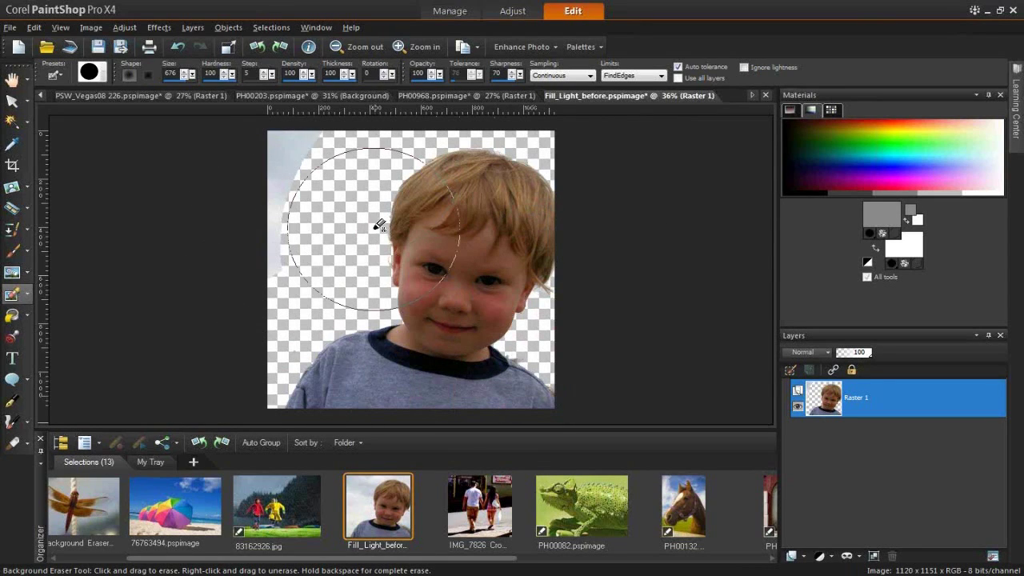
pyautogui.moveTo(320, 190)
pyautogui.mouseDown()
pyautogui.moveTo(293, 164)
pyautogui.moveTo(286, 231)
pyautogui.moveTo(316, 253)
pyautogui.mouseUp()
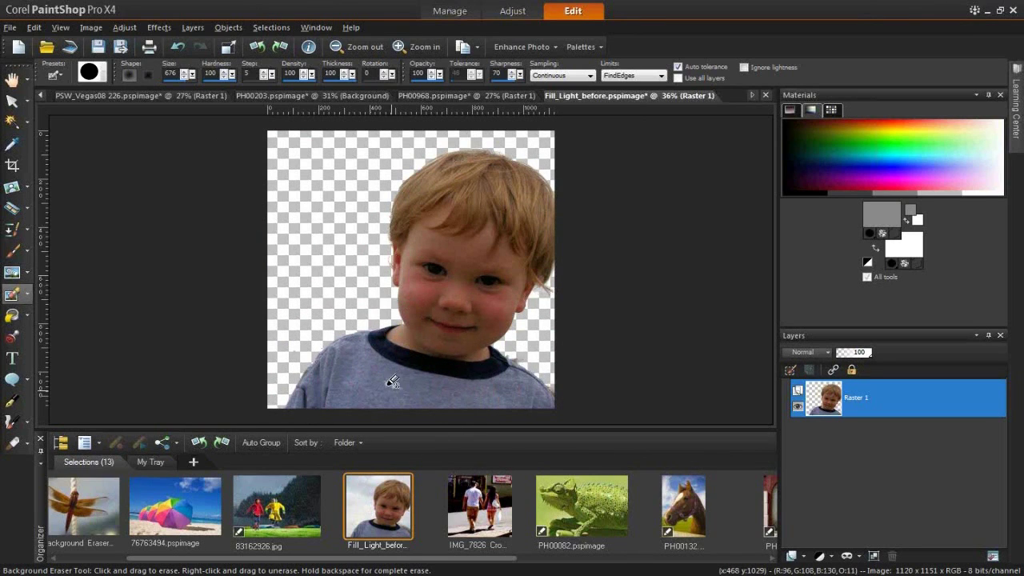
# Erase part of the boy's shirt with FindEdges limits and the rest below the collar with Limits set to Contiguous.
pyautogui.moveTo(398, 385)
pyautogui.mouseDown()
pyautogui.moveTo(495, 398)
pyautogui.moveTo(499, 407)
pyautogui.moveTo(417, 384)
pyautogui.mouseUp()
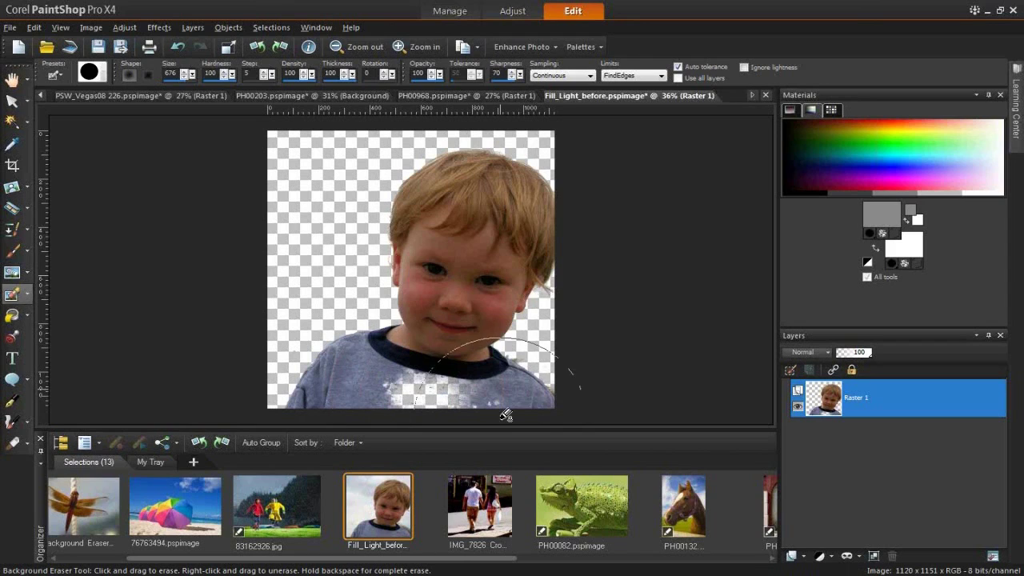
pyautogui.click(632, 76)
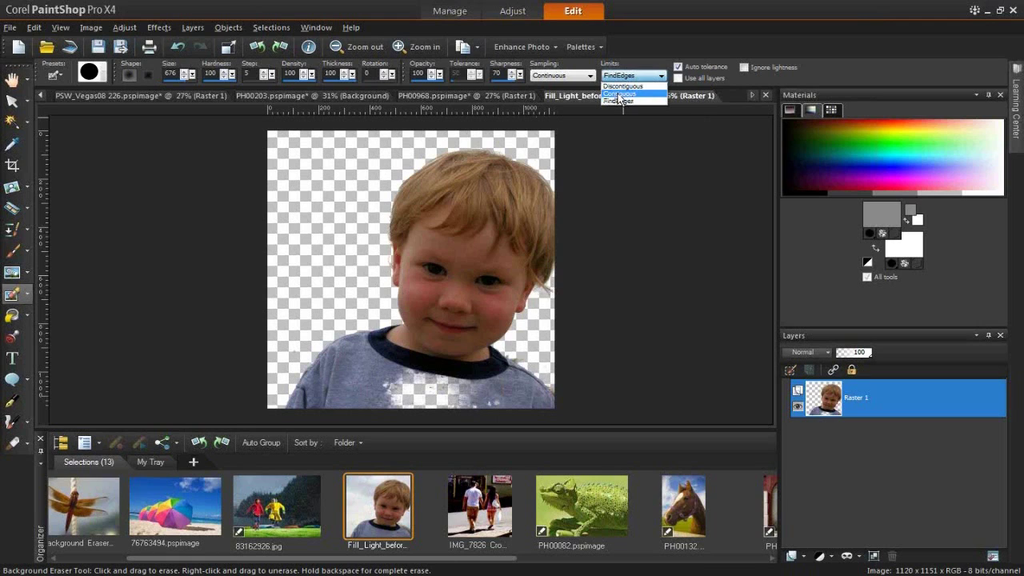
pyautogui.click(621, 96)
pyautogui.moveTo(350, 392)
pyautogui.mouseDown()
pyautogui.moveTo(355, 368)
pyautogui.moveTo(356, 386)
pyautogui.moveTo(347, 373)
pyautogui.moveTo(416, 395)
pyautogui.moveTo(454, 382)
pyautogui.moveTo(520, 387)
pyautogui.moveTo(488, 384)
pyautogui.moveTo(462, 395)
pyautogui.moveTo(400, 384)
pyautogui.moveTo(366, 361)
pyautogui.moveTo(331, 365)
pyautogui.moveTo(308, 344)
pyautogui.moveTo(315, 384)
pyautogui.moveTo(309, 347)
pyautogui.moveTo(450, 382)
pyautogui.mouseUp()
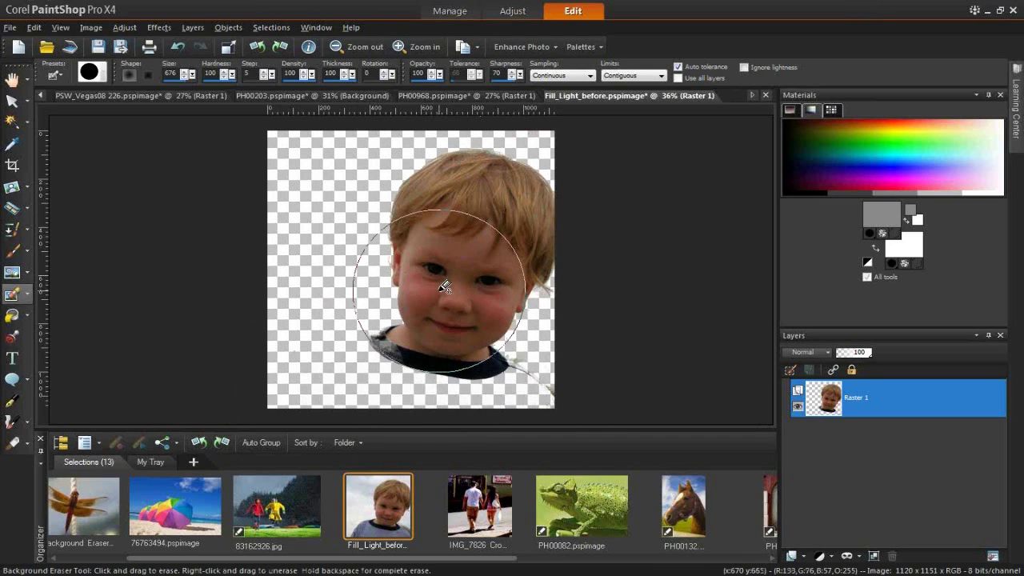
# Open PH00082.pspimage and erase the plain green background around the chameleon with the Background Eraser's Limits set to FindEdges.
pyautogui.click(594, 493)
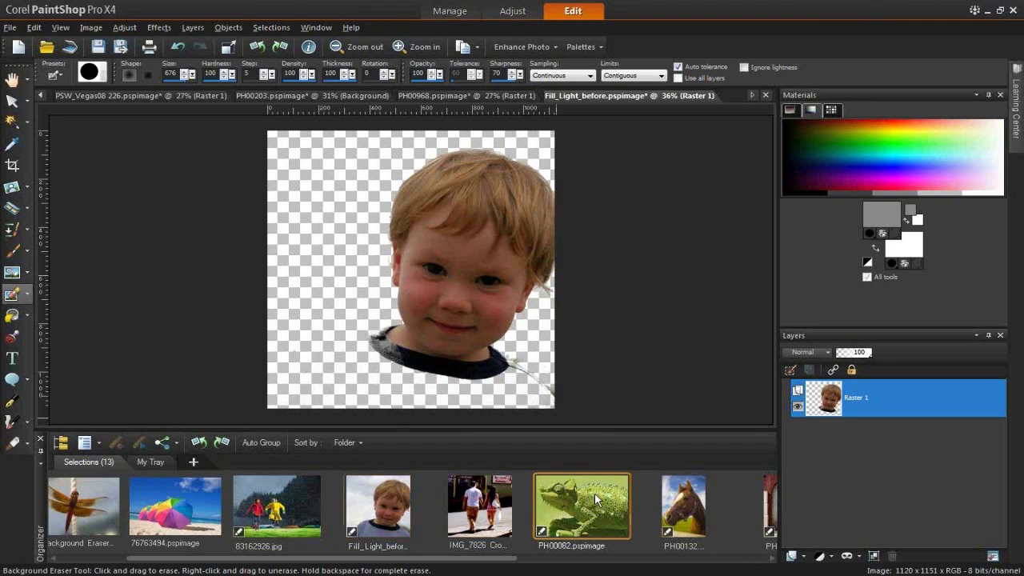
pyautogui.doubleClick(594, 498)
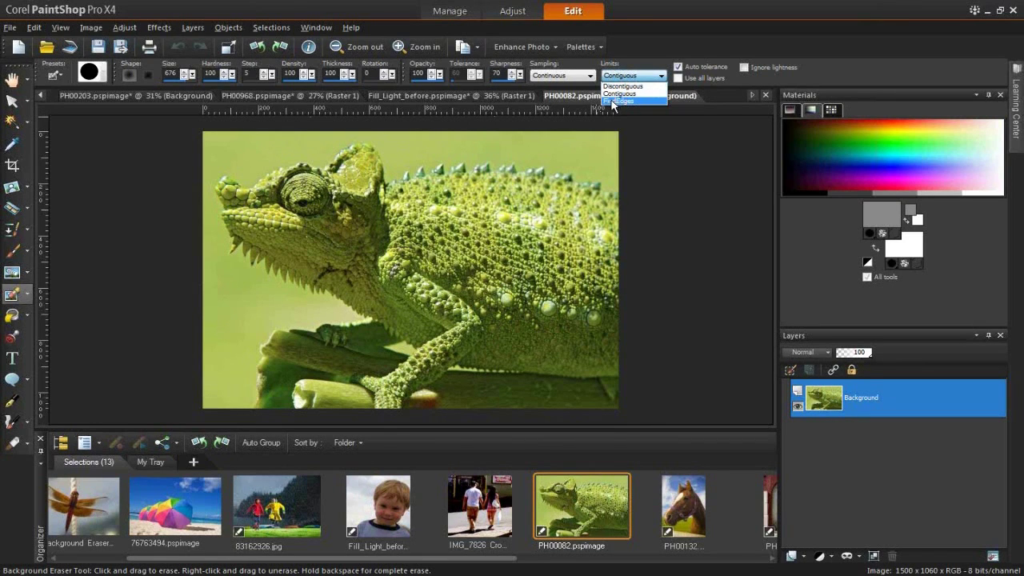
pyautogui.click(613, 102)
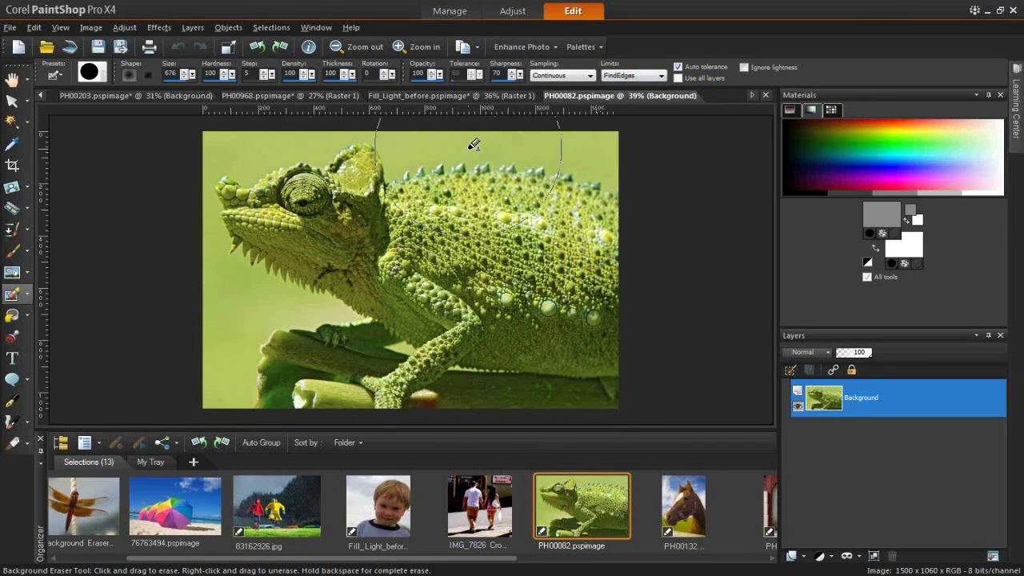
pyautogui.click(419, 152)
pyautogui.moveTo(419, 152)
pyautogui.mouseDown()
pyautogui.moveTo(517, 142)
pyautogui.moveTo(606, 164)
pyautogui.moveTo(369, 137)
pyautogui.moveTo(265, 154)
pyautogui.moveTo(208, 226)
pyautogui.moveTo(225, 265)
pyautogui.moveTo(268, 291)
pyautogui.moveTo(338, 311)
pyautogui.moveTo(249, 320)
pyautogui.moveTo(230, 392)
pyautogui.moveTo(244, 343)
pyautogui.mouseUp()
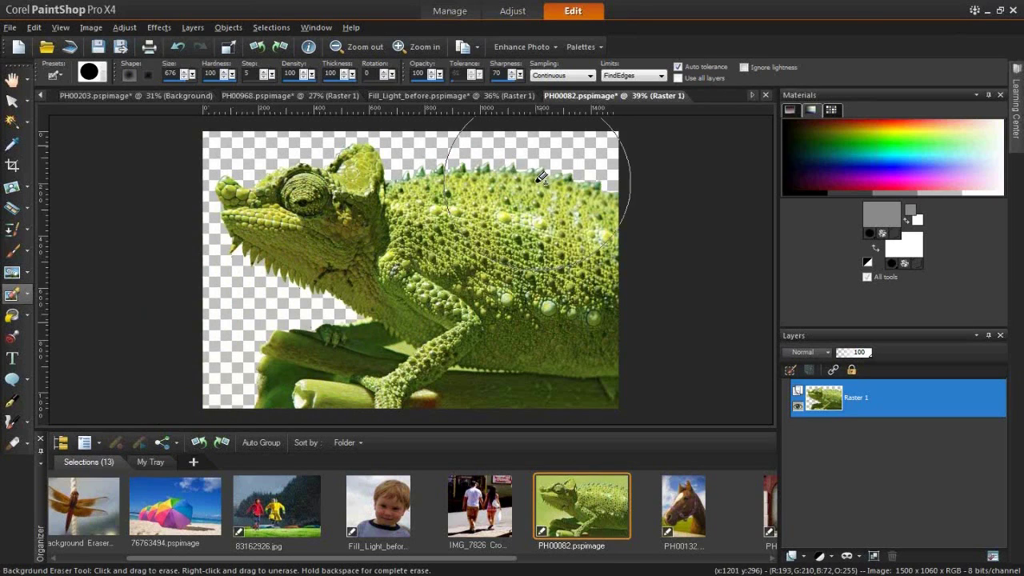
# Undo the FindEdges erasing of the green background around the chameleon.
pyautogui.hotkey('ctrl', 'z')
pyautogui.hotkey('ctrl', 'z')
pyautogui.hotkey('ctrl', 'z')
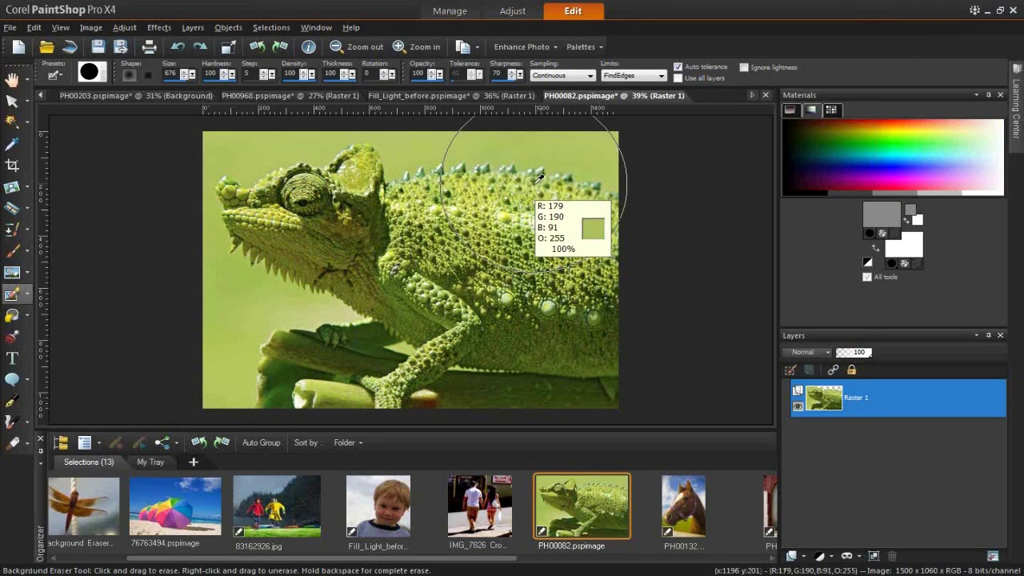
# Try erasing the green background above the chameleon with the Background Eraser's Limits set to Discontiguous.
pyautogui.click(634, 76)
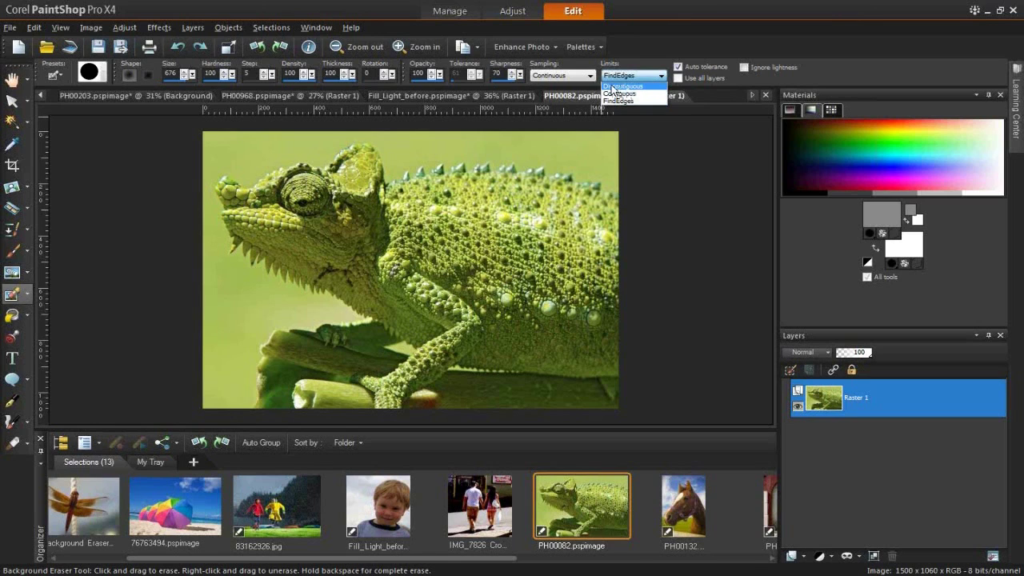
pyautogui.click(616, 86)
pyautogui.moveTo(436, 152)
pyautogui.mouseDown()
pyautogui.moveTo(522, 152)
pyautogui.moveTo(599, 165)
pyautogui.moveTo(561, 149)
pyautogui.moveTo(502, 145)
pyautogui.moveTo(398, 162)
pyautogui.moveTo(318, 143)
pyautogui.moveTo(282, 154)
pyautogui.moveTo(327, 146)
pyautogui.mouseUp()
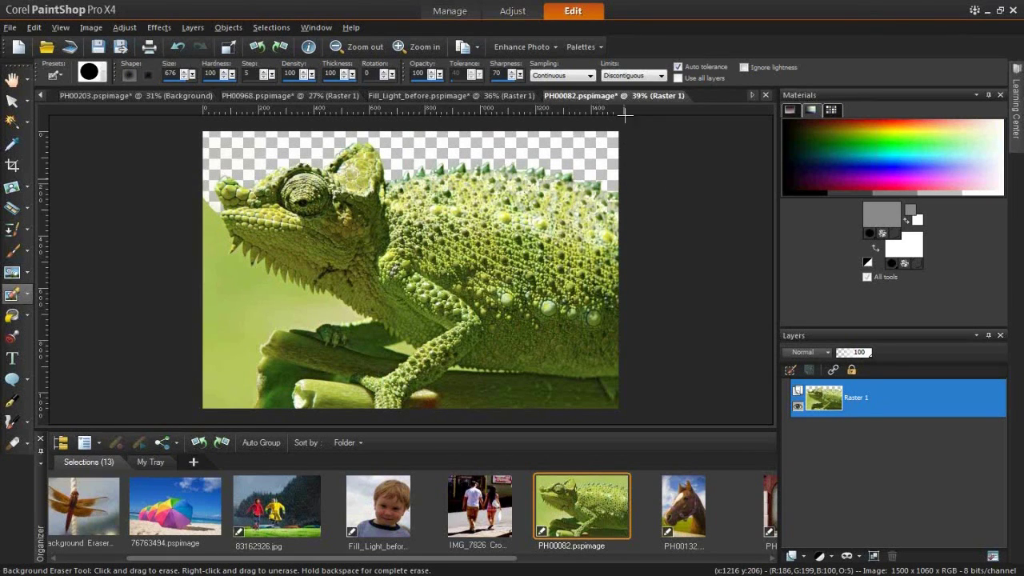
# Undo the Discontiguous erasing and erase the green background around the chameleon with Limits set to Contiguous.
pyautogui.click(632, 76)
pyautogui.click(624, 86)
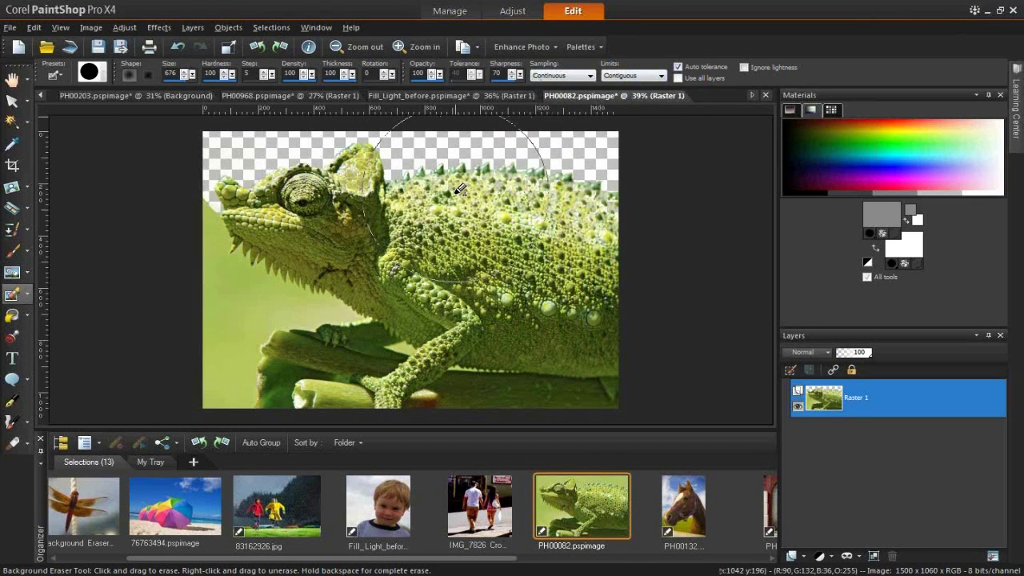
pyautogui.hotkey('ctrl', 'z')
pyautogui.hotkey('ctrl', 'z')
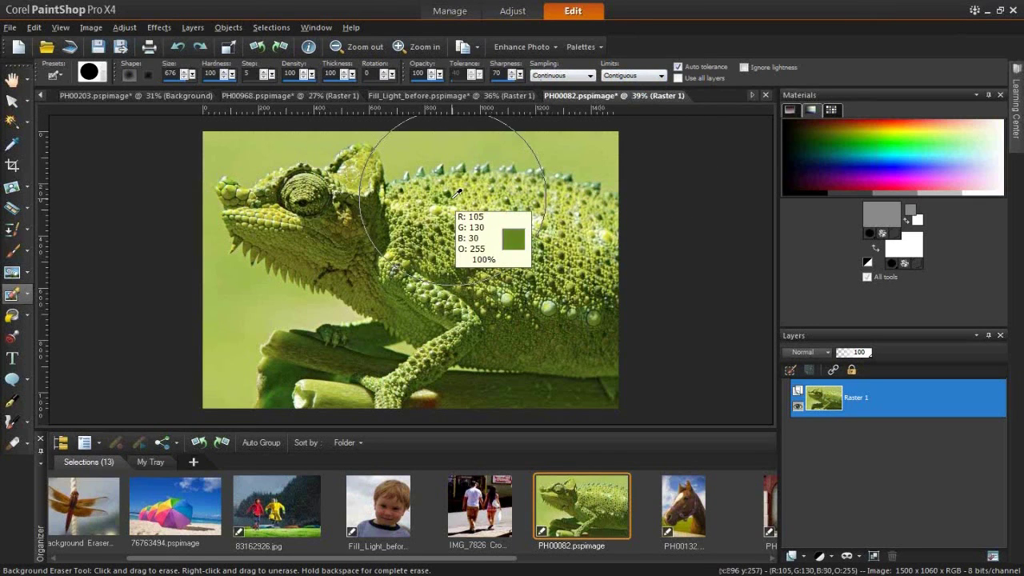
pyautogui.click(447, 145)
pyautogui.moveTo(447, 145)
pyautogui.mouseDown()
pyautogui.moveTo(416, 149)
pyautogui.moveTo(520, 136)
pyautogui.moveTo(604, 152)
pyautogui.moveTo(531, 132)
pyautogui.moveTo(369, 126)
pyautogui.moveTo(309, 146)
pyautogui.moveTo(245, 145)
pyautogui.moveTo(214, 208)
pyautogui.moveTo(224, 236)
pyautogui.moveTo(212, 222)
pyautogui.moveTo(214, 261)
pyautogui.moveTo(240, 291)
pyautogui.moveTo(296, 306)
pyautogui.moveTo(250, 316)
pyautogui.moveTo(228, 368)
pyautogui.moveTo(235, 321)
pyautogui.moveTo(275, 275)
pyautogui.mouseUp()
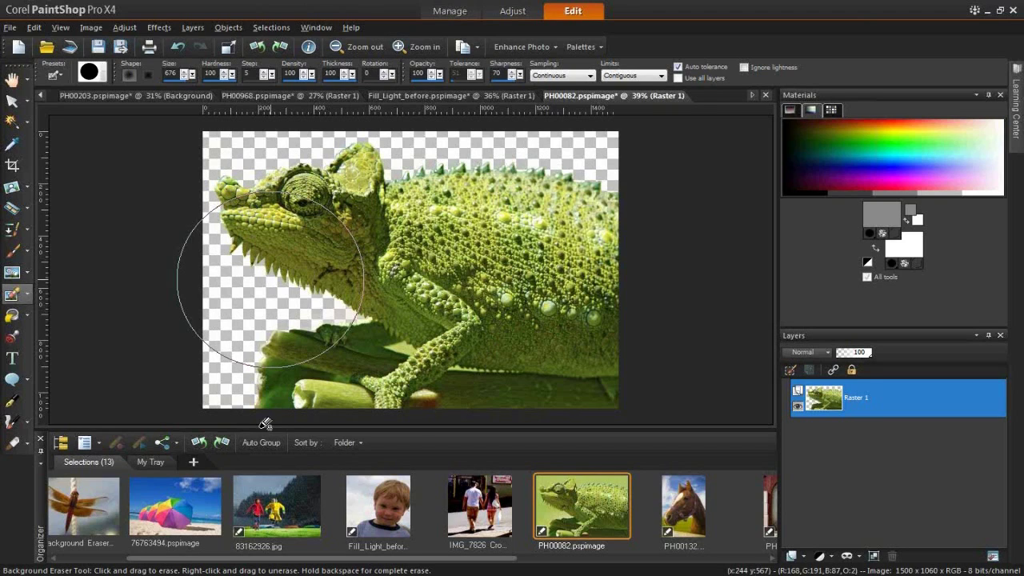
# Open 83162926.jpg and revert it to its last saved version, discarding all changes.
pyautogui.hscroll(-3, 287, 562)
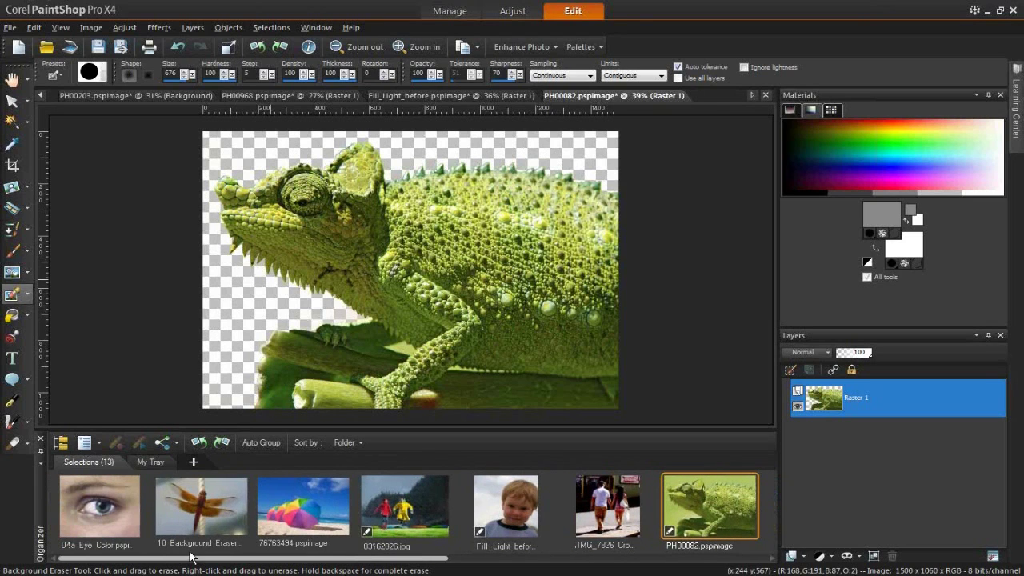
pyautogui.hscroll(3, 421, 566)
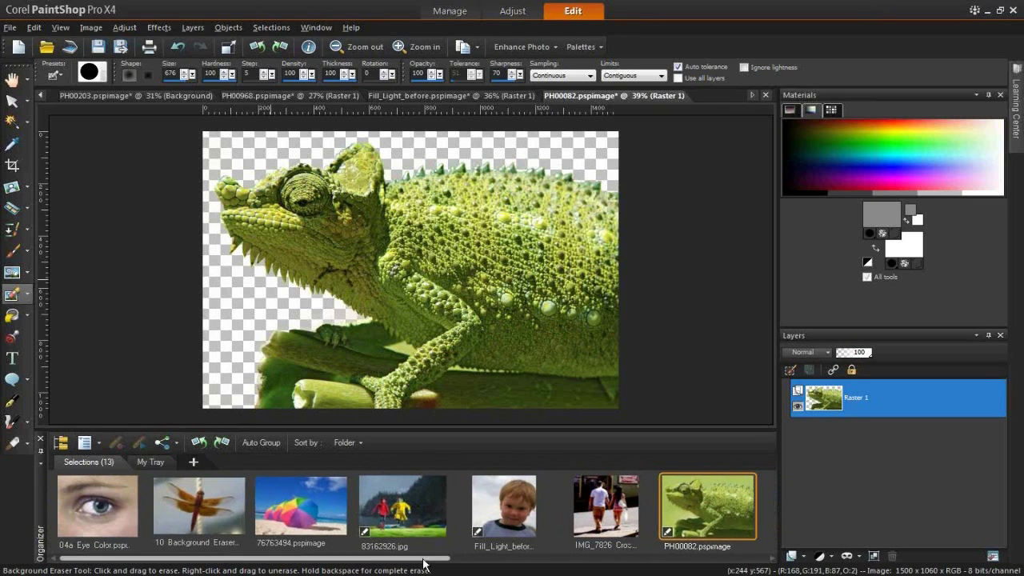
pyautogui.hscroll(5, 603, 560)
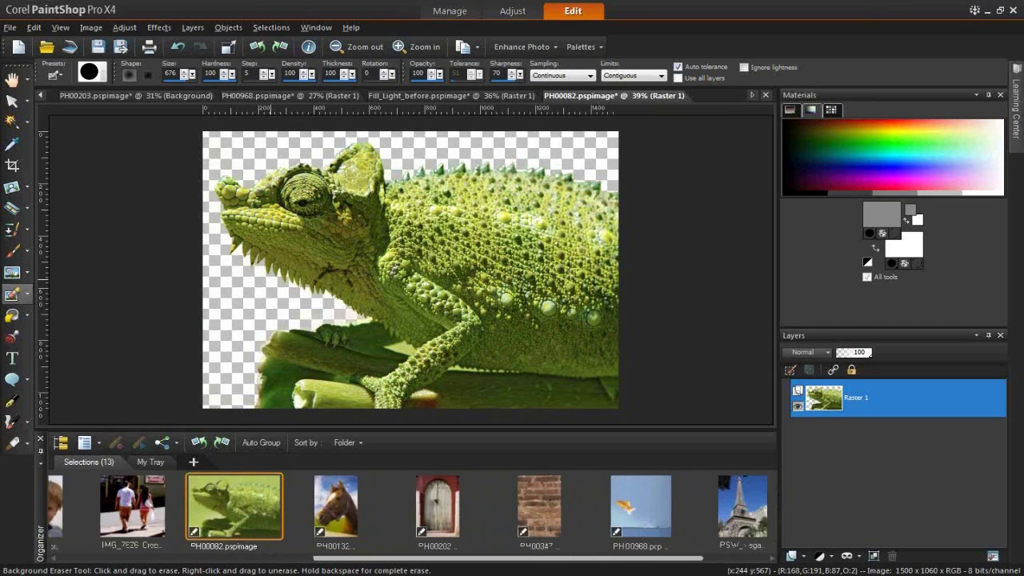
pyautogui.hscroll(-5, 330, 496)
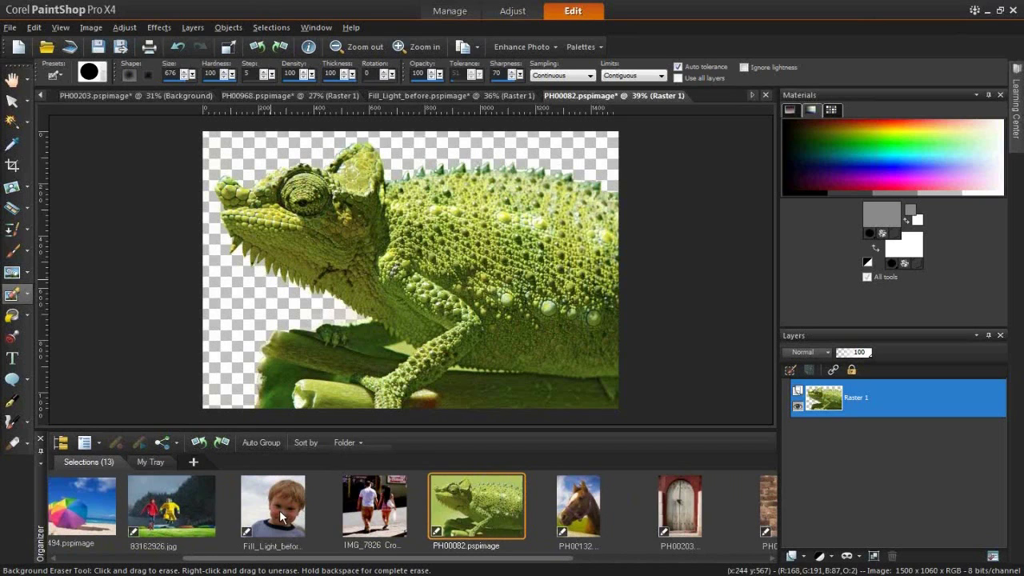
pyautogui.hscroll(-3, 257, 564)
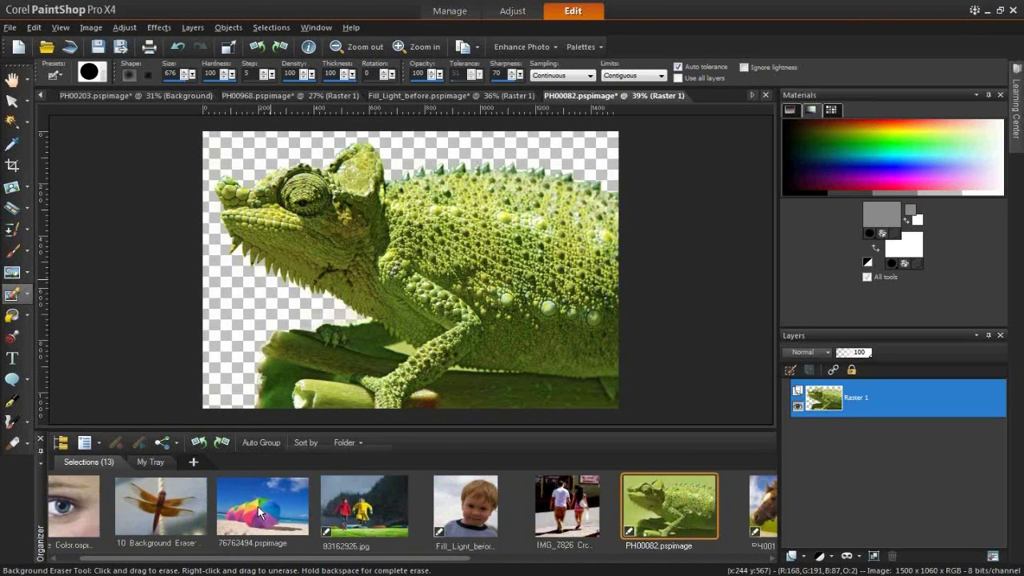
pyautogui.click(257, 506)
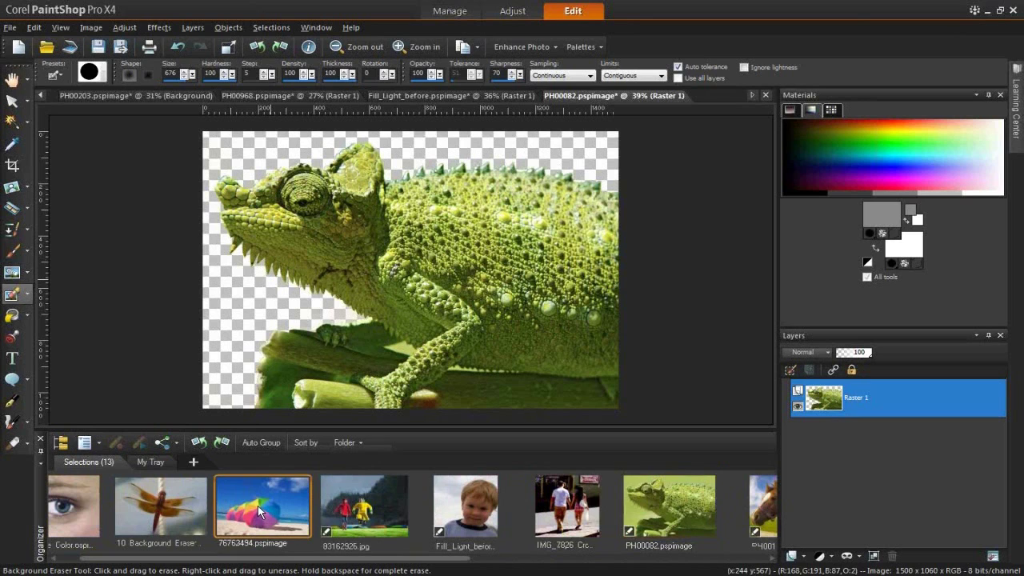
pyautogui.doubleClick(364, 515)
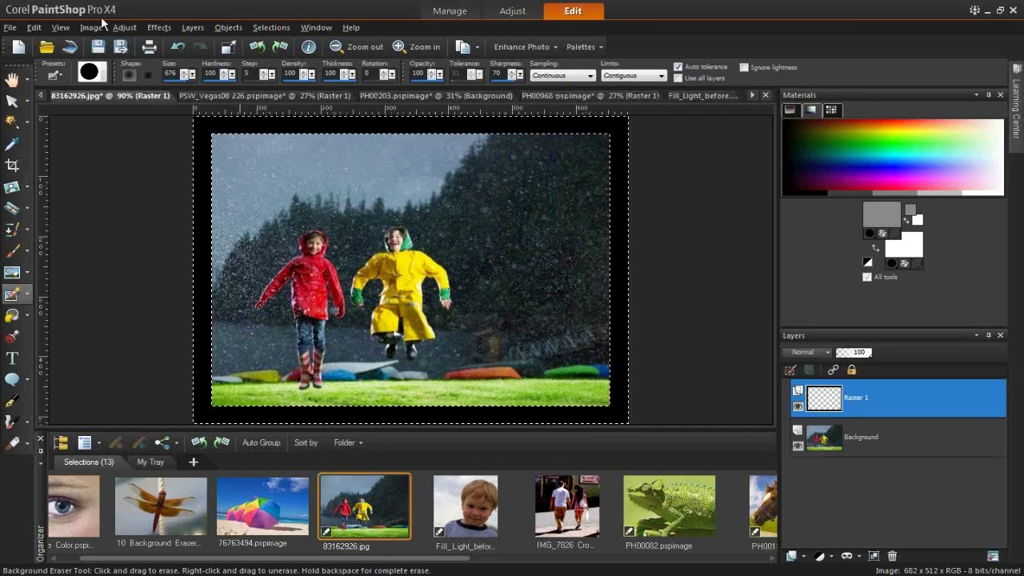
pyautogui.click(35, 29)
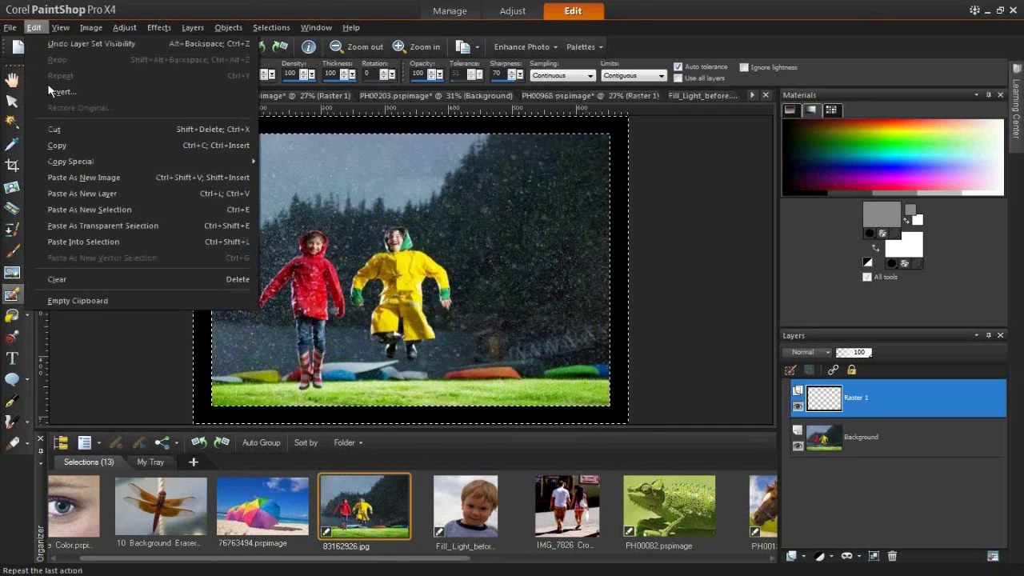
pyautogui.click(64, 95)
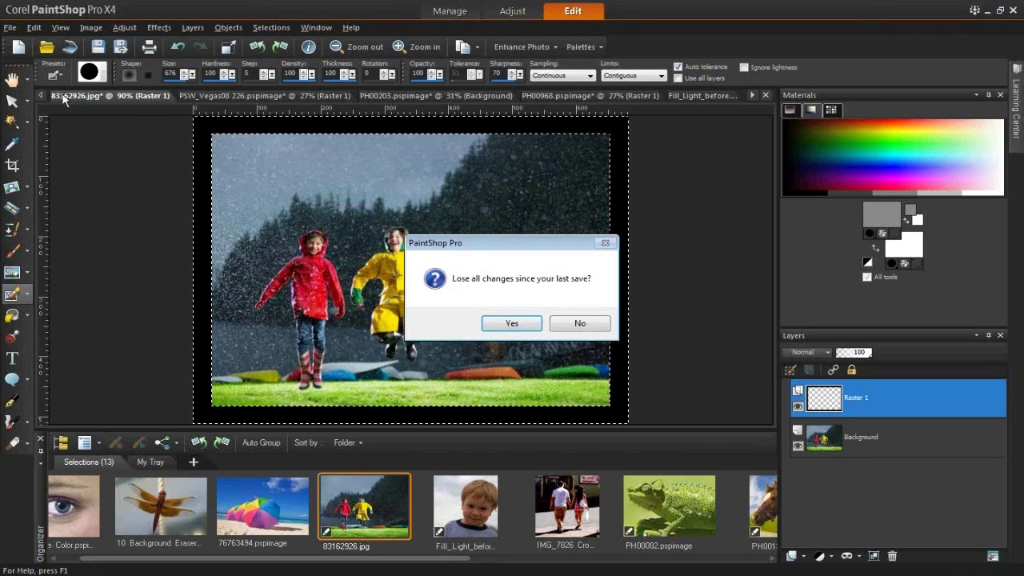
pyautogui.click(503, 324)
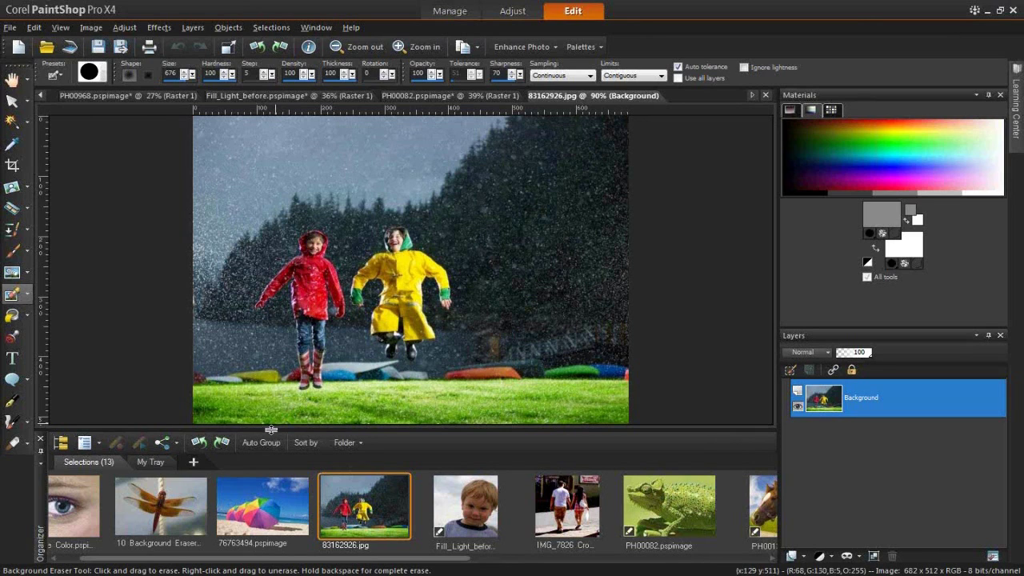
# Open PSW_Vegas08 226.pspimage and undo the last changes made to the goldfish layer.
pyautogui.moveTo(409, 563); pyautogui.dragTo(719, 563)
pyautogui.doubleClick(721, 506)
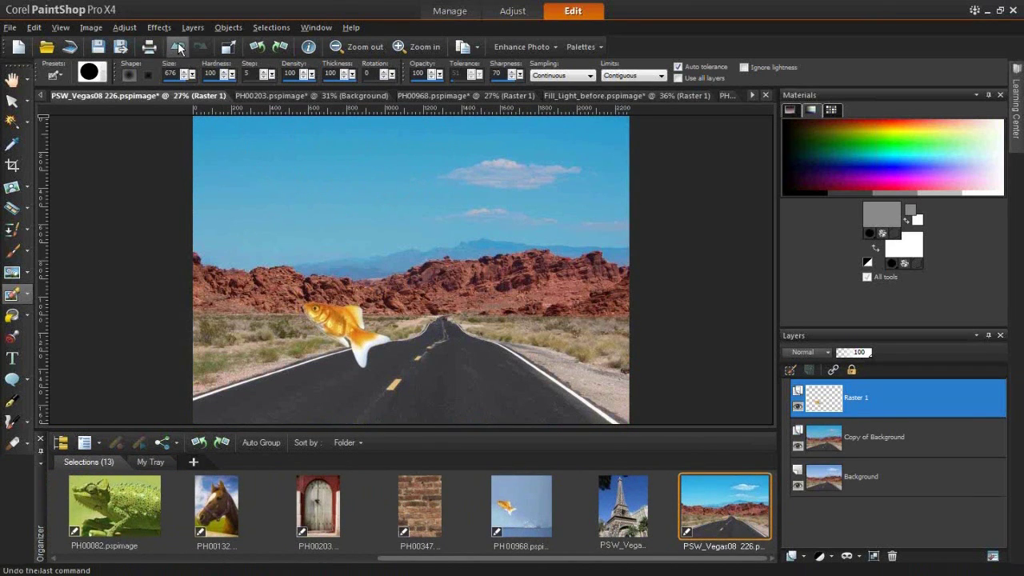
pyautogui.click(179, 47)
pyautogui.click(180, 47)
pyautogui.click(179, 47)
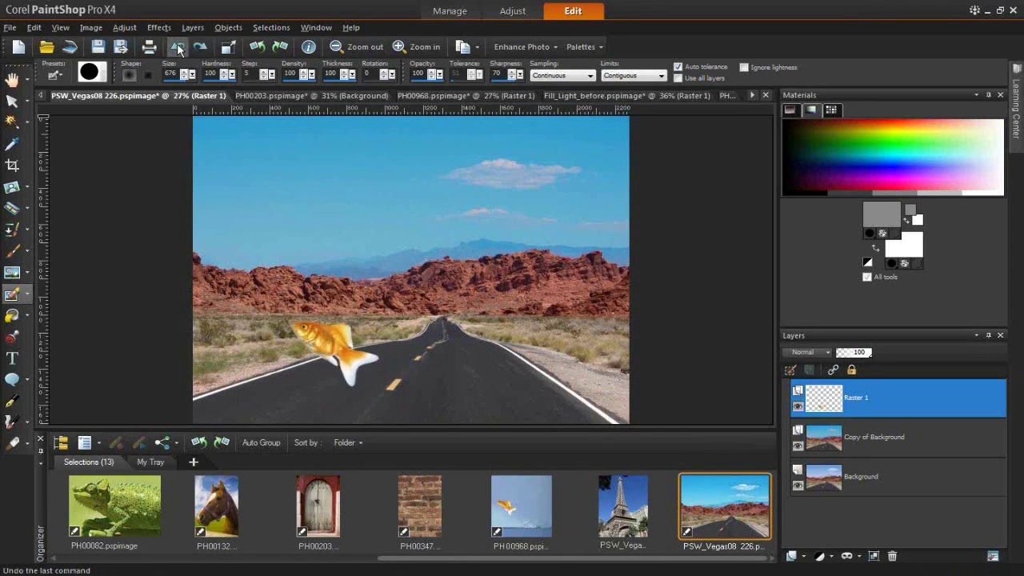
pyautogui.click(179, 48)
pyautogui.click(177, 47)
pyautogui.click(178, 47)
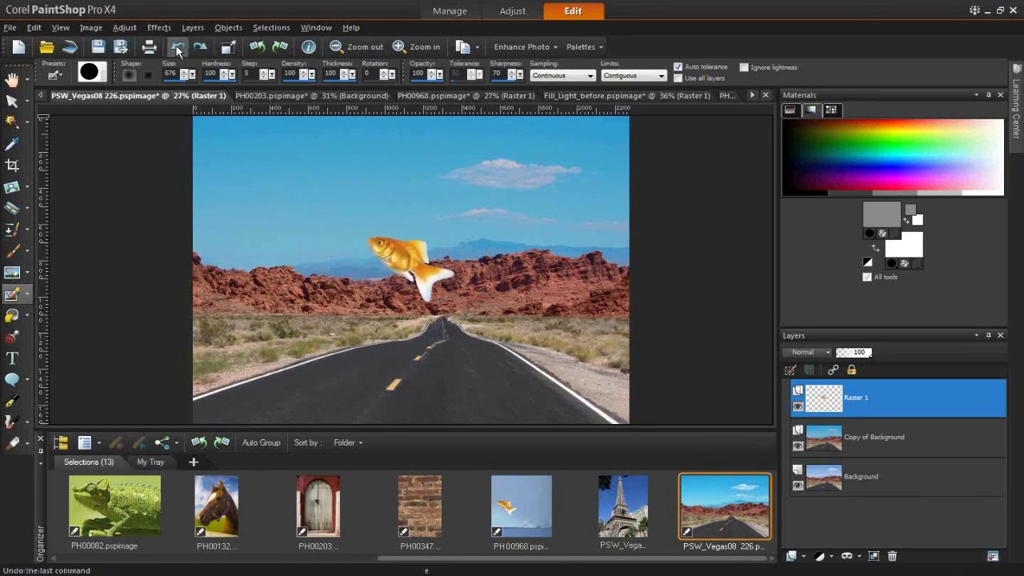
# Delete the Raster 1 and Copy of Background layers and paste the photo of the children in raincoats as a new layer.
pyautogui.click(892, 557)
pyautogui.click(892, 556)
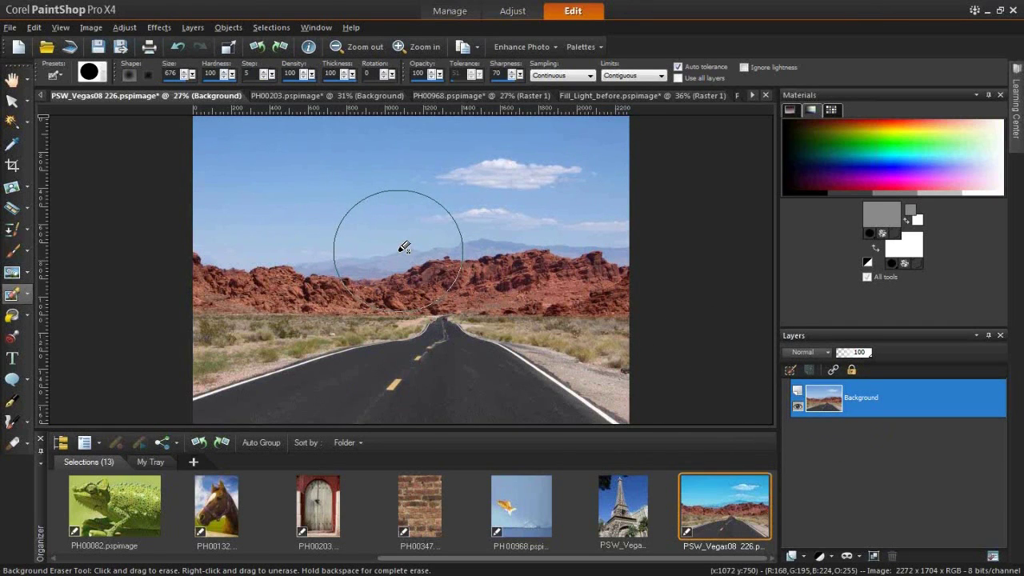
pyautogui.moveTo(401, 248)
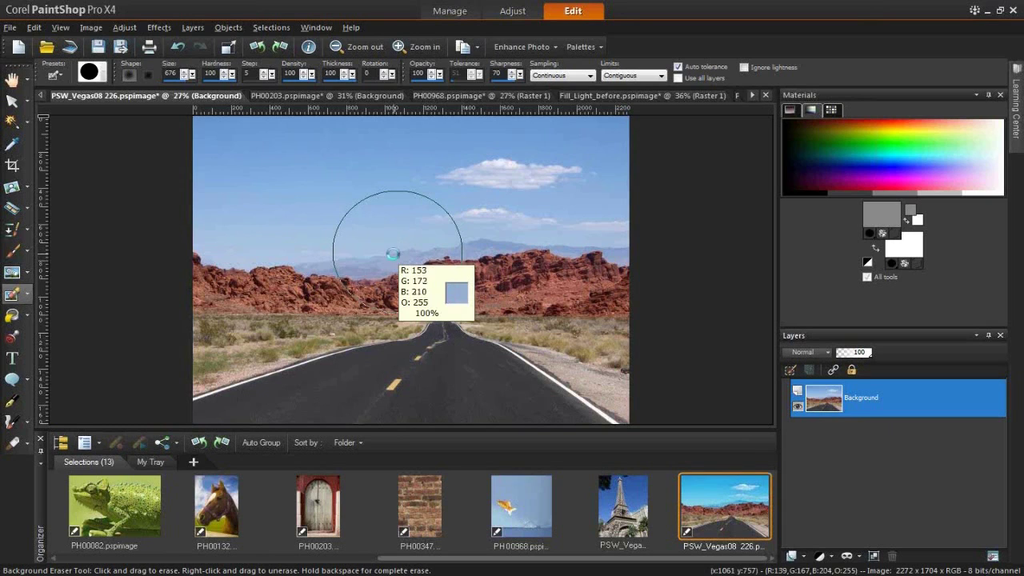
pyautogui.hotkey('ctrl', 'v')
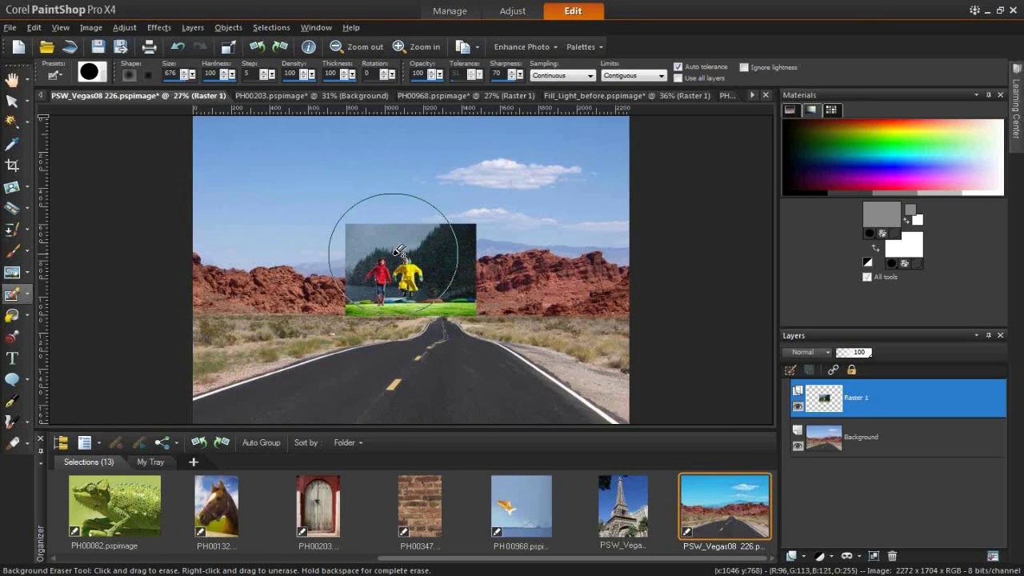
# Scale the pasted children photo to about 205% with the Pick tool and move it to about X 45, Y 482.
pyautogui.click(14, 104)
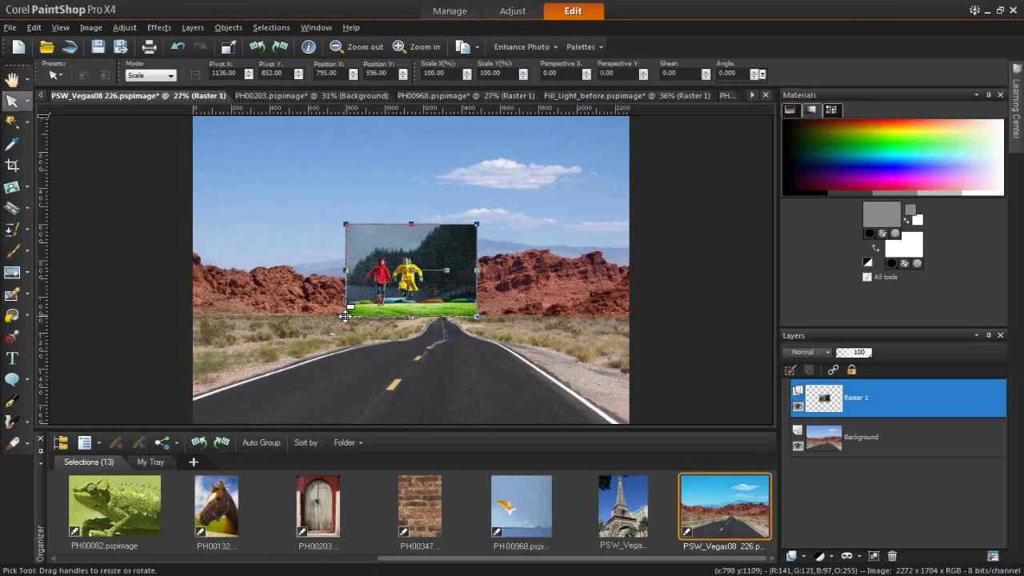
pyautogui.moveTo(345, 317); pyautogui.dragTo(239, 391)
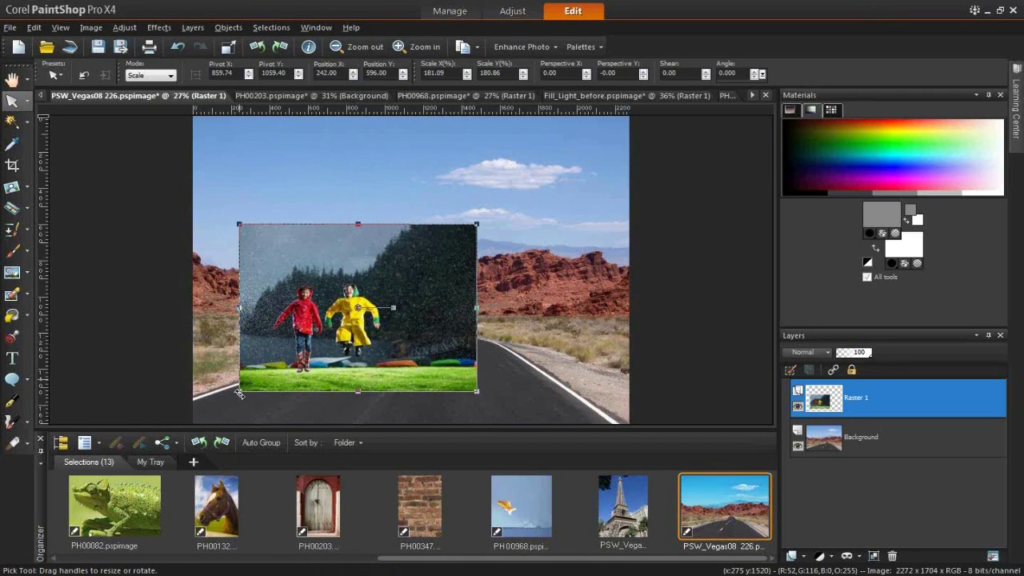
pyautogui.click(238, 390)
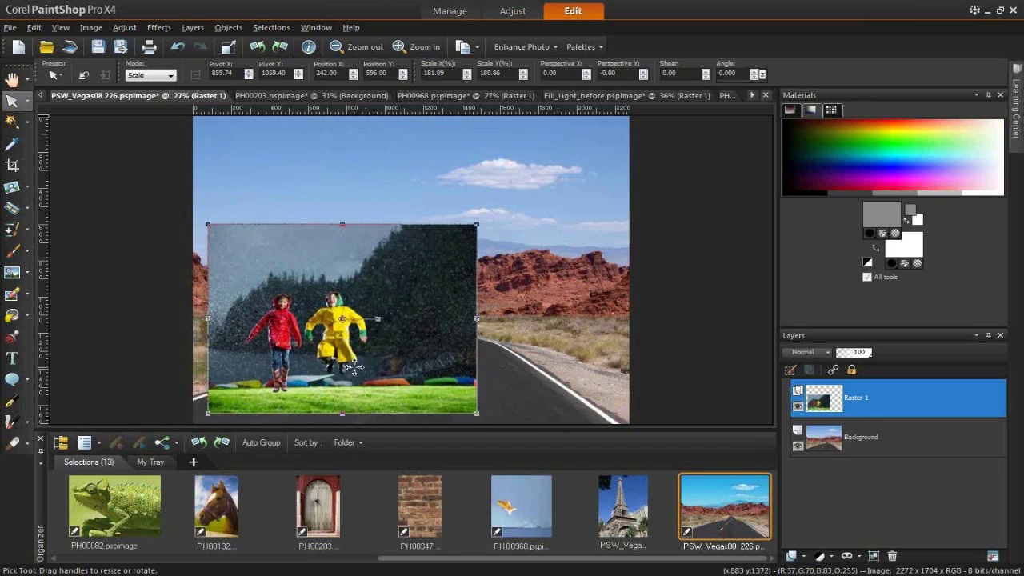
pyautogui.moveTo(357, 364); pyautogui.dragTo(353, 339)
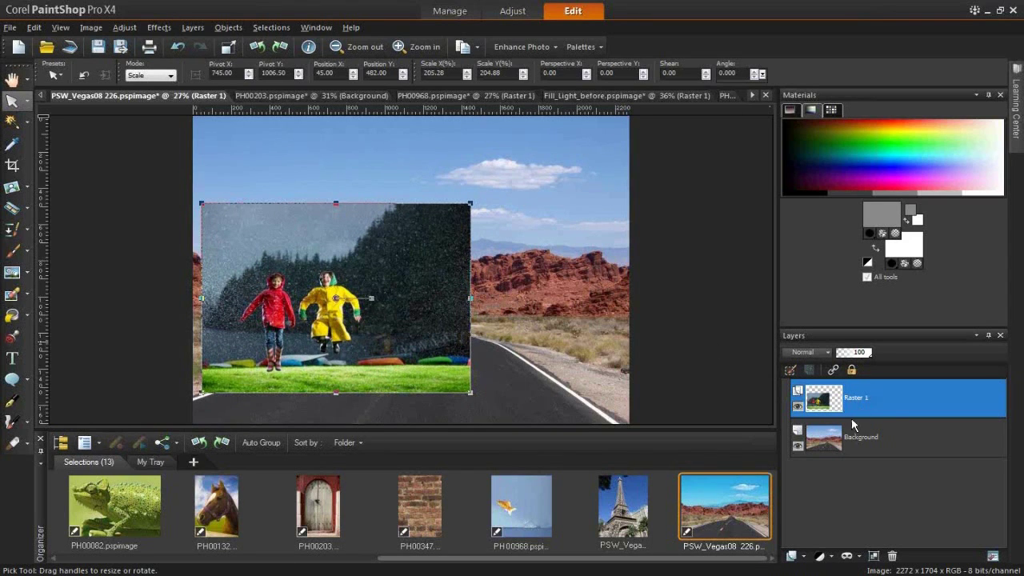
# Try adding a Show All mask to the pasted photo's layer, and undo it.
pyautogui.moveTo(893, 398)
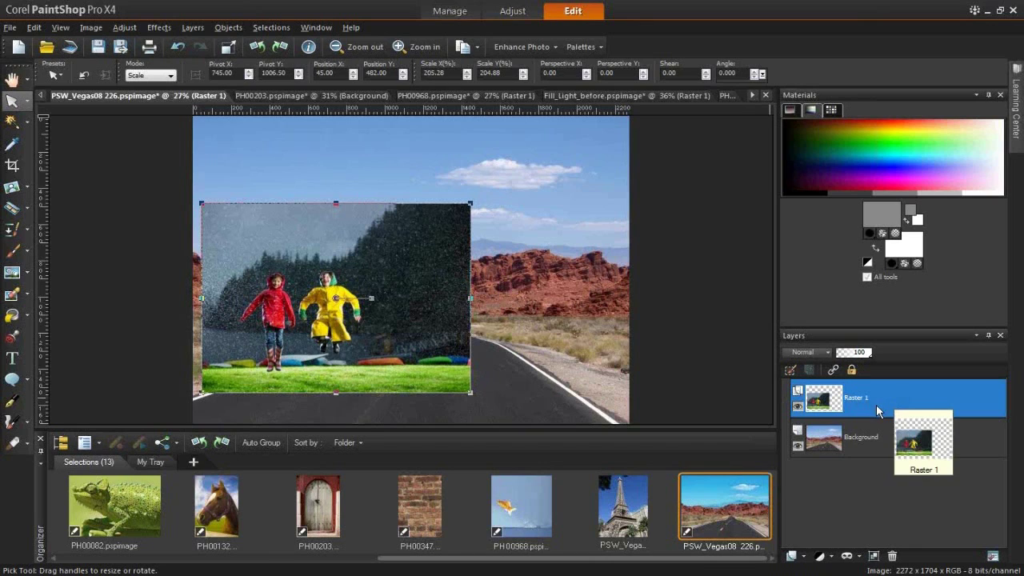
pyautogui.click(860, 558)
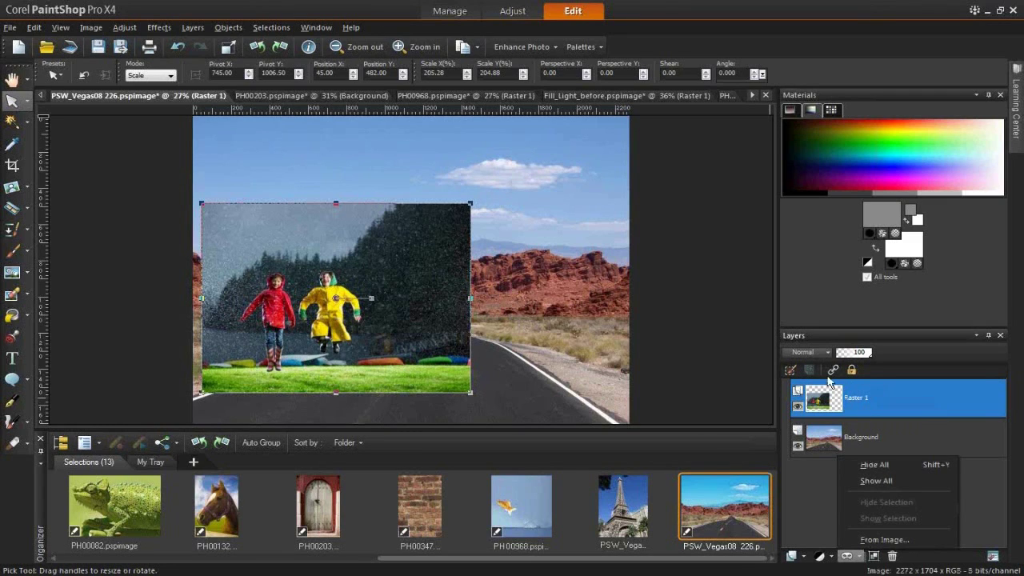
pyautogui.moveTo(821, 406)
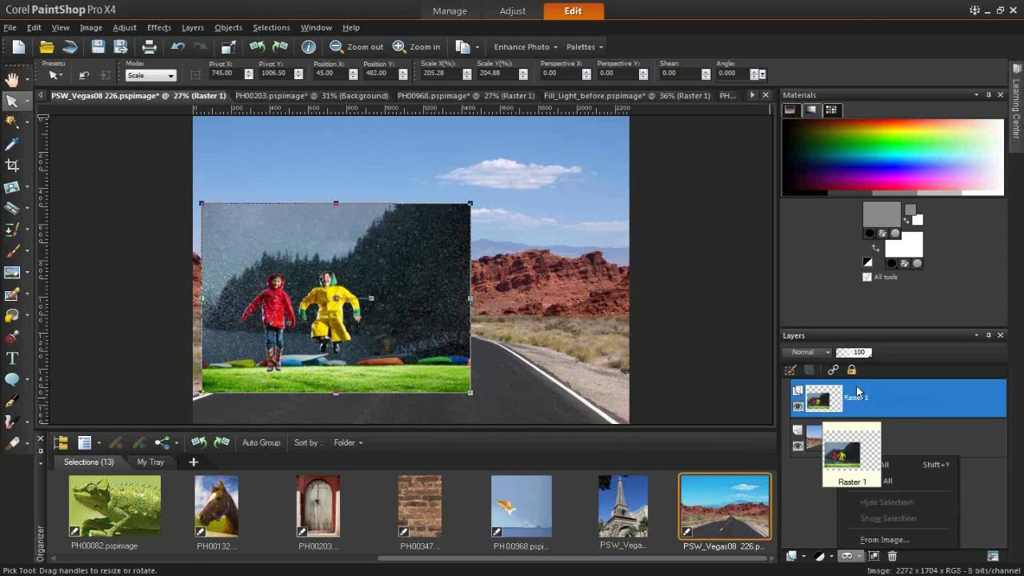
pyautogui.click(882, 479)
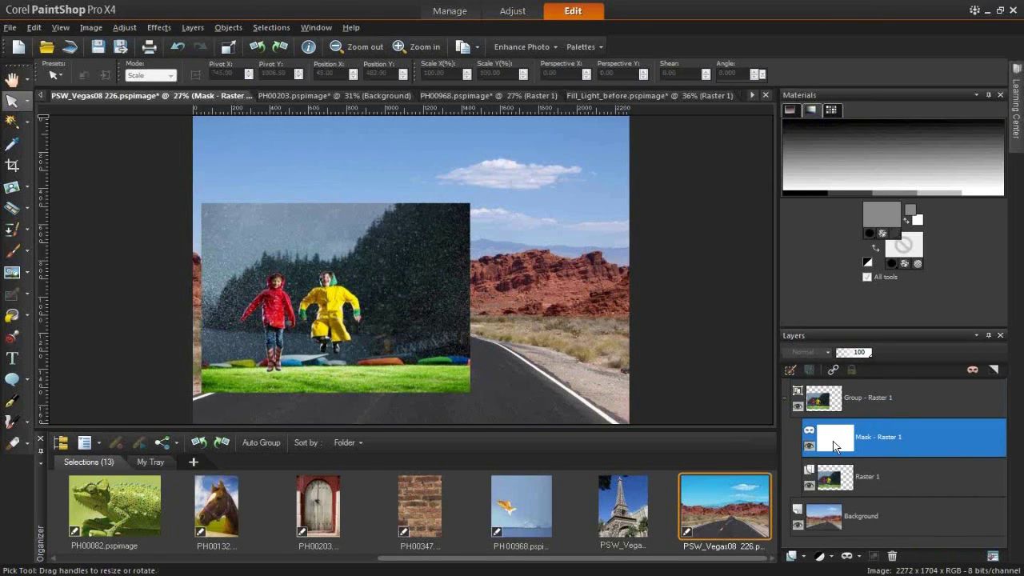
pyautogui.moveTo(889, 443)
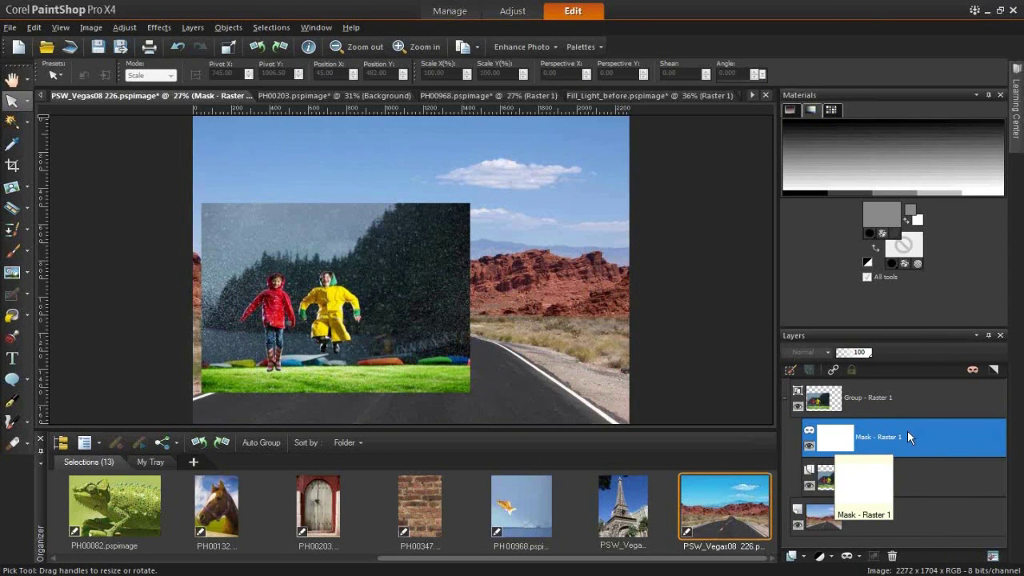
pyautogui.click(177, 47)
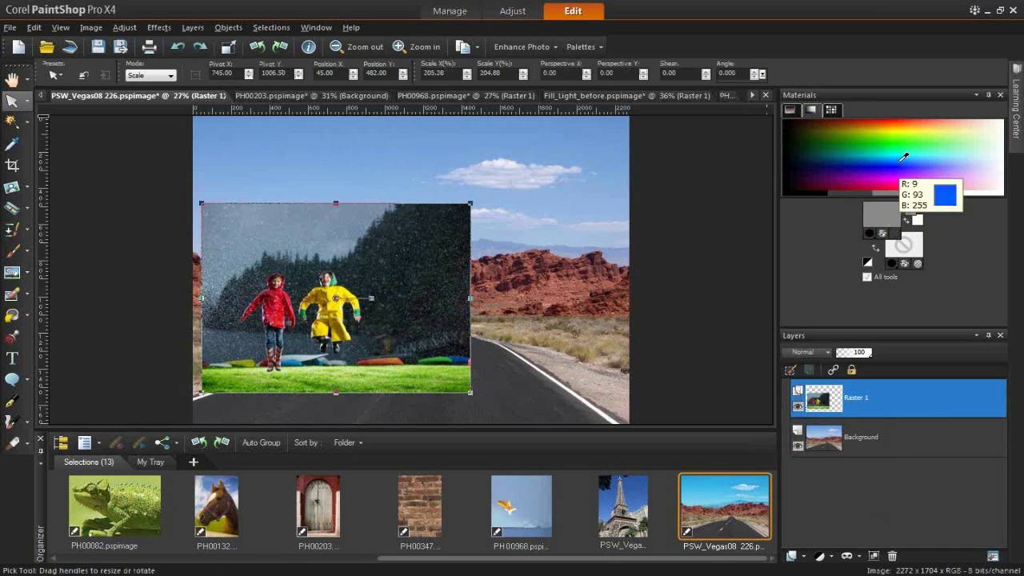
# Add a Show All mask to the Raster 1 layer holding the pasted children photo.
pyautogui.click(859, 558)
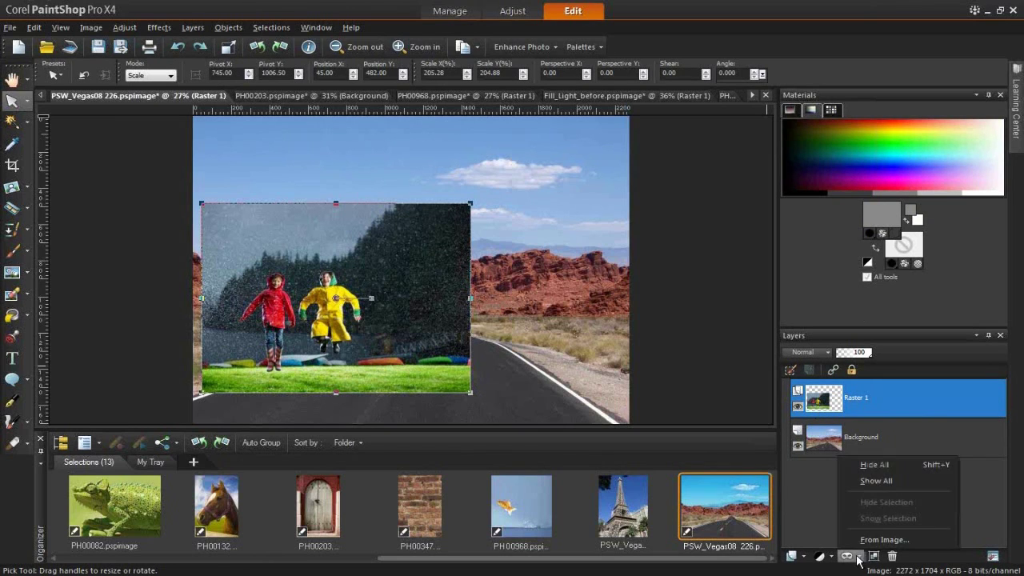
pyautogui.click(868, 482)
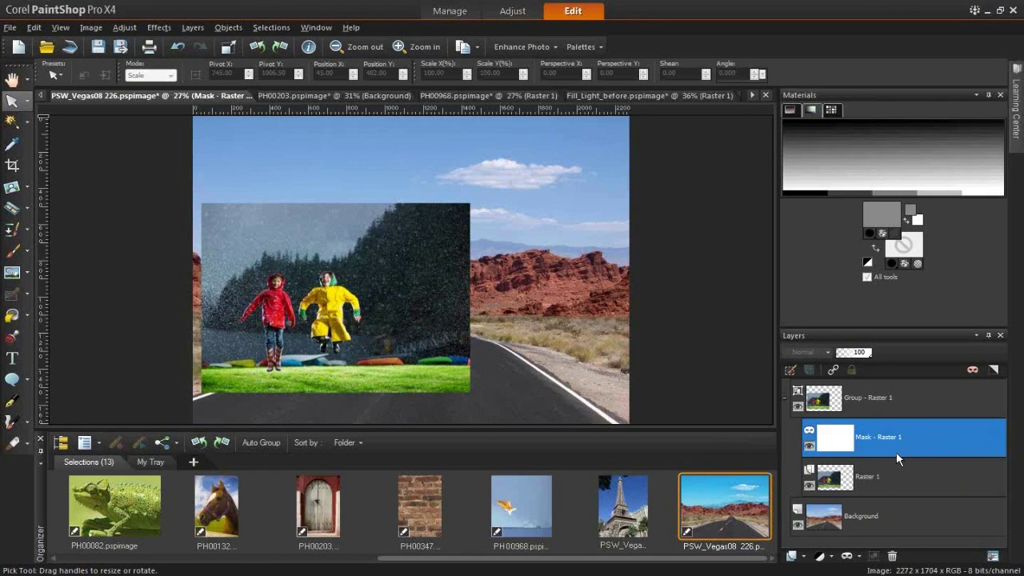
pyautogui.moveTo(844, 489)
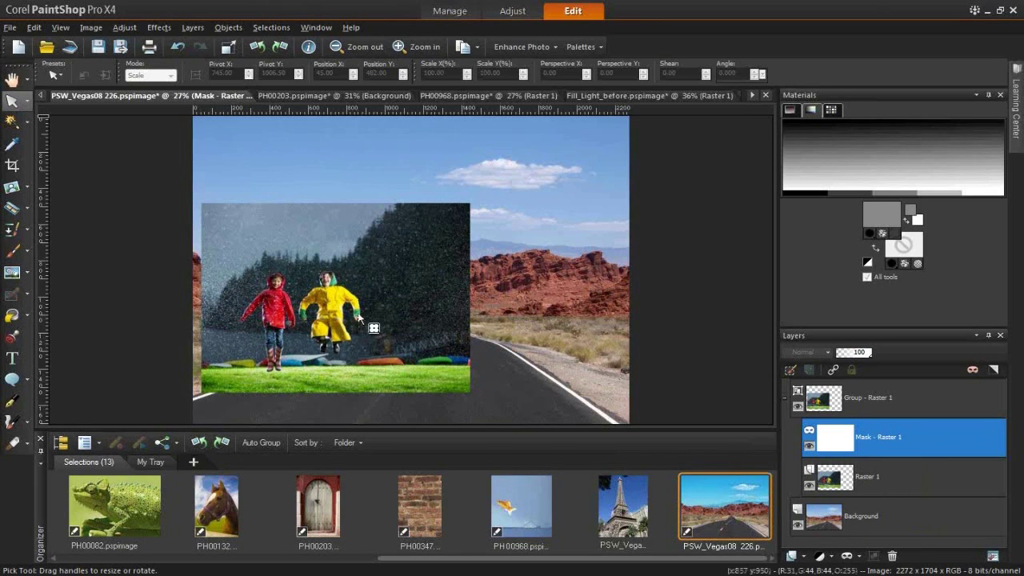
# Paint on the children photo's mask with the size 206 Paint Brush, using grey across the top and black around both children.
pyautogui.click(13, 254)
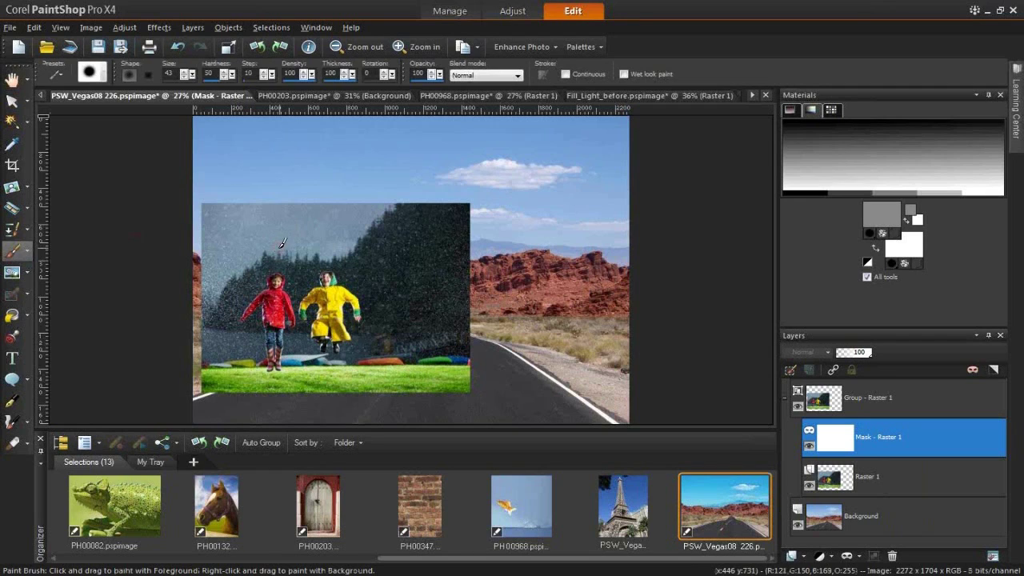
pyautogui.moveTo(286, 240); pyautogui.dragTo(288, 234)
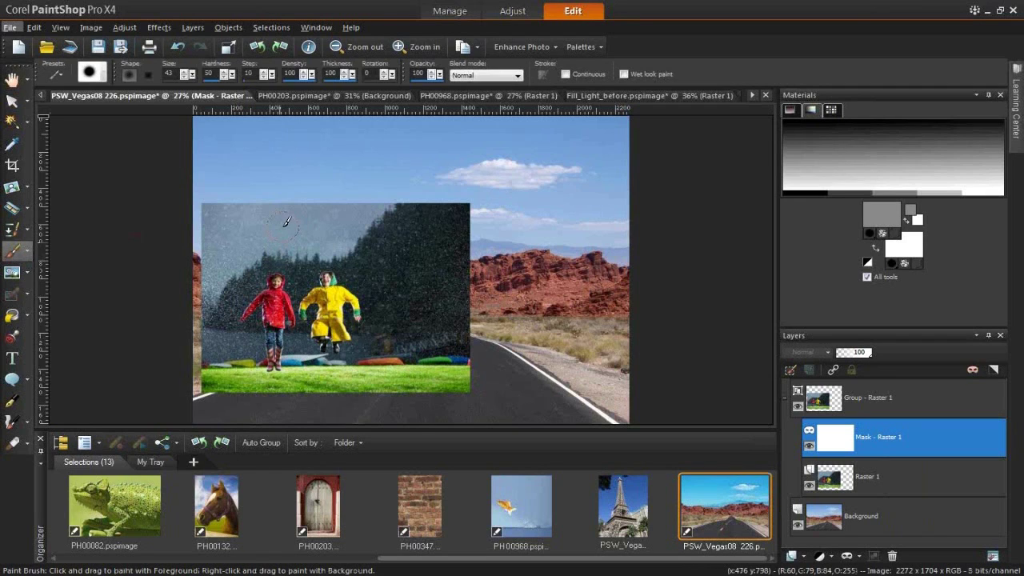
pyautogui.moveTo(282, 229)
pyautogui.mouseDown()
pyautogui.moveTo(230, 227)
pyautogui.moveTo(232, 196)
pyautogui.moveTo(249, 187)
pyautogui.moveTo(248, 212)
pyautogui.moveTo(349, 205)
pyautogui.moveTo(484, 217)
pyautogui.moveTo(436, 203)
pyautogui.moveTo(452, 208)
pyautogui.moveTo(445, 223)
pyautogui.moveTo(410, 239)
pyautogui.moveTo(434, 216)
pyautogui.moveTo(426, 233)
pyautogui.moveTo(443, 226)
pyautogui.moveTo(423, 193)
pyautogui.moveTo(413, 216)
pyautogui.moveTo(490, 208)
pyautogui.mouseUp()
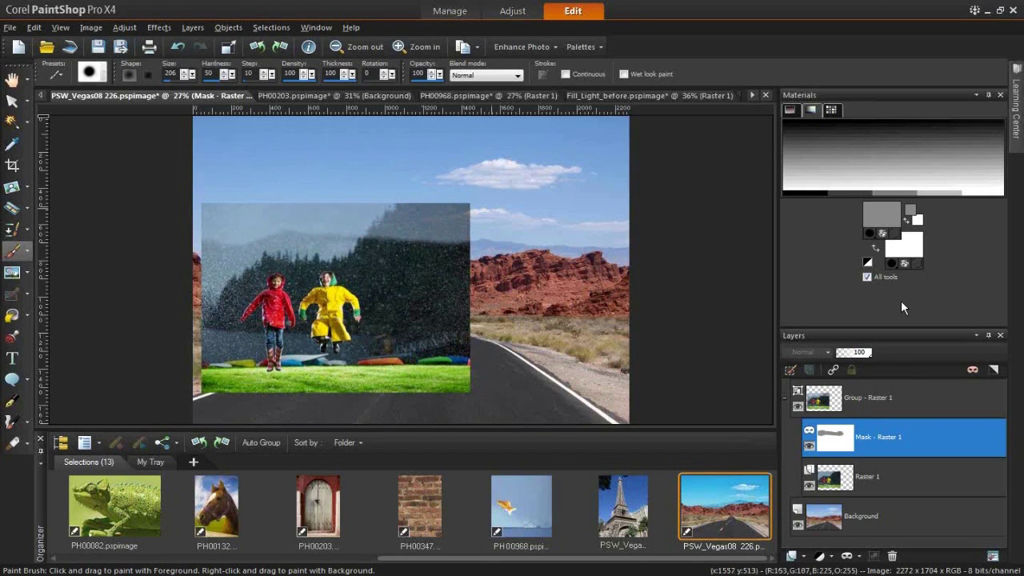
pyautogui.click(868, 264)
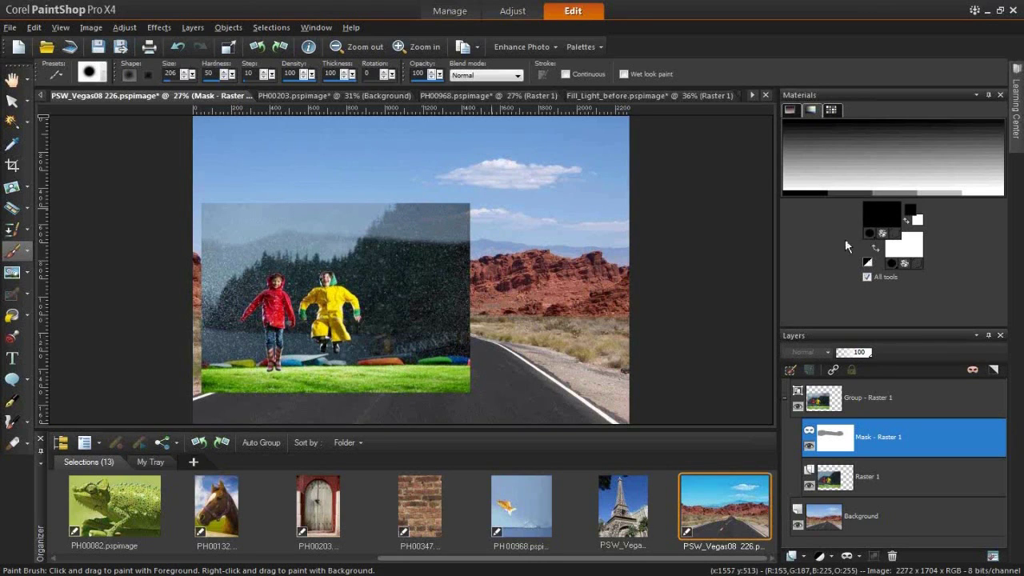
pyautogui.moveTo(457, 215)
pyautogui.mouseDown()
pyautogui.moveTo(337, 206)
pyautogui.moveTo(302, 218)
pyautogui.moveTo(316, 218)
pyautogui.moveTo(281, 211)
pyautogui.moveTo(247, 230)
pyautogui.moveTo(262, 205)
pyautogui.moveTo(210, 205)
pyautogui.moveTo(206, 218)
pyautogui.moveTo(206, 202)
pyautogui.moveTo(203, 276)
pyautogui.moveTo(252, 246)
pyautogui.moveTo(201, 310)
pyautogui.moveTo(205, 373)
pyautogui.moveTo(259, 402)
pyautogui.moveTo(419, 358)
pyautogui.moveTo(474, 382)
pyautogui.moveTo(447, 362)
pyautogui.moveTo(455, 319)
pyautogui.moveTo(429, 309)
pyautogui.moveTo(442, 265)
pyautogui.moveTo(422, 253)
pyautogui.moveTo(459, 245)
pyautogui.moveTo(465, 259)
pyautogui.moveTo(383, 232)
pyautogui.moveTo(362, 264)
pyautogui.moveTo(388, 285)
pyautogui.moveTo(404, 281)
pyautogui.moveTo(399, 302)
pyautogui.moveTo(358, 380)
pyautogui.moveTo(324, 375)
pyautogui.mouseUp()
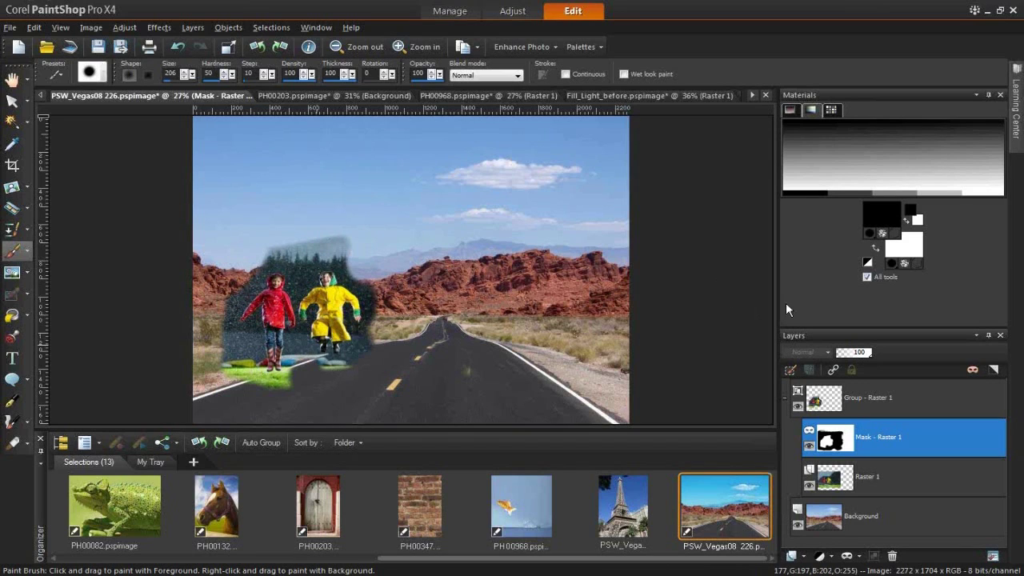
# Examine the masked area with the Highlight Mask Area overlay and compare it with Edit Selection mode.
pyautogui.click(789, 371)
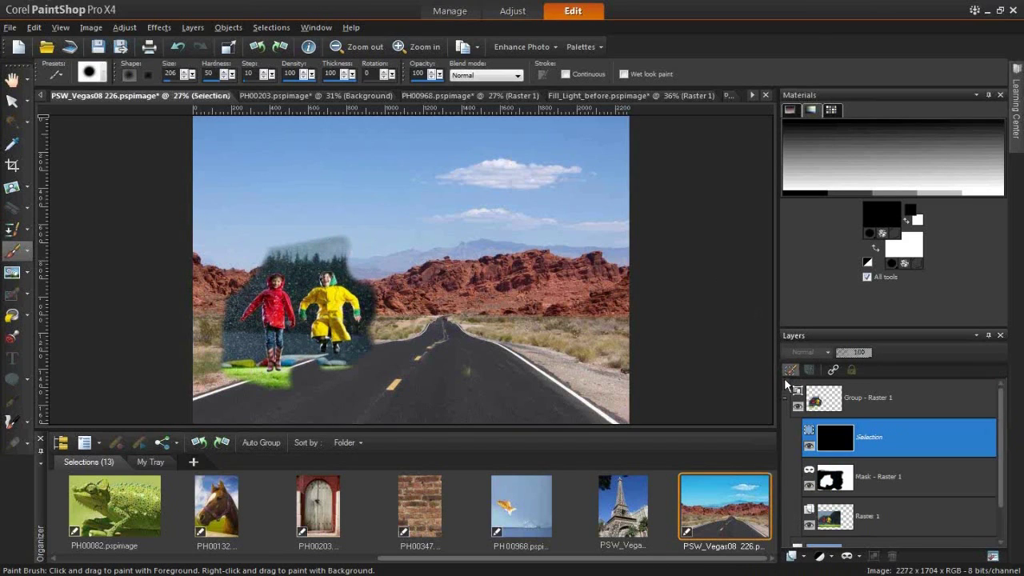
pyautogui.click(791, 368)
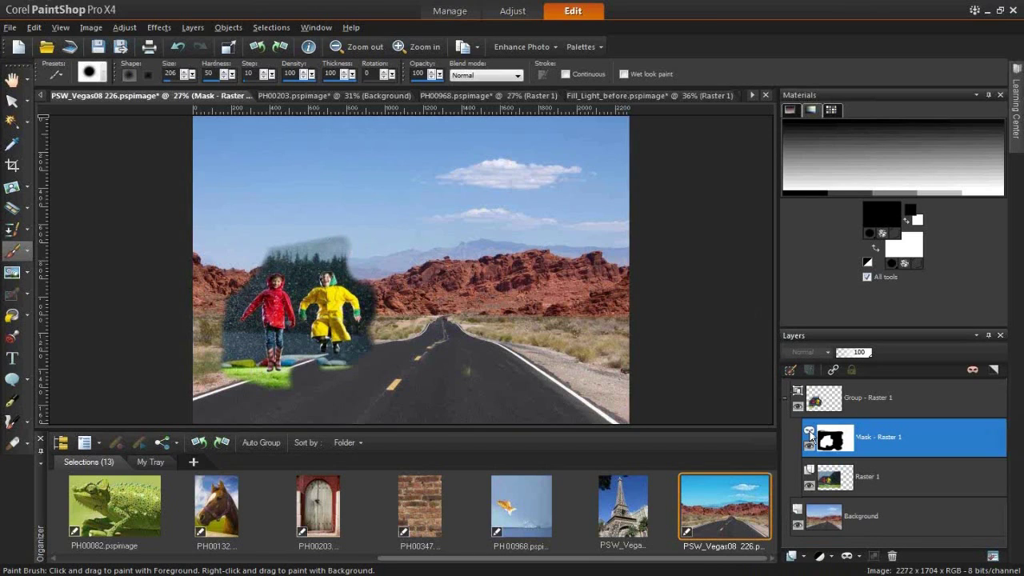
pyautogui.click(974, 369)
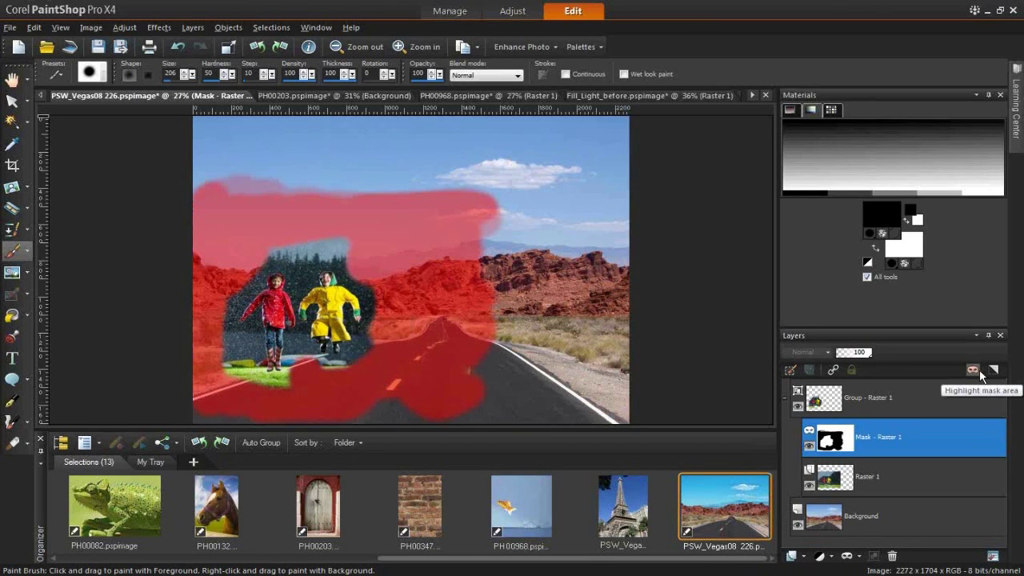
pyautogui.moveTo(824, 412)
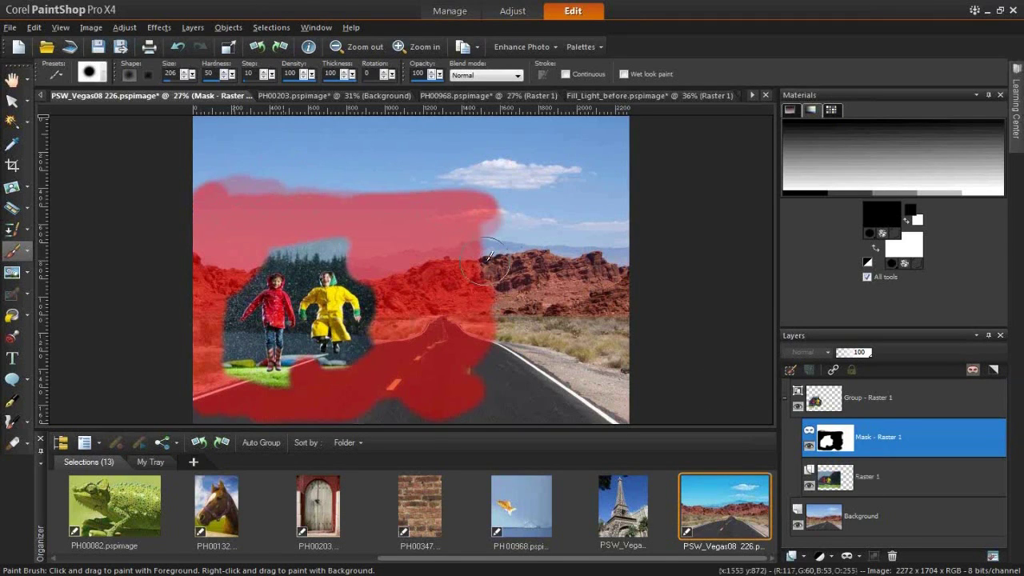
pyautogui.click(971, 369)
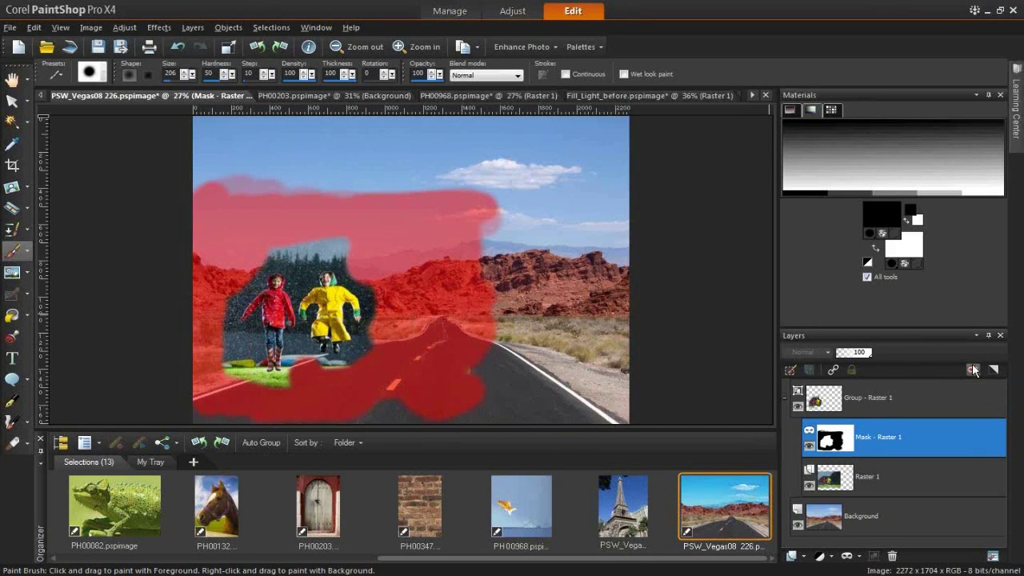
pyautogui.click(972, 369)
pyautogui.click(972, 369)
pyautogui.click(970, 368)
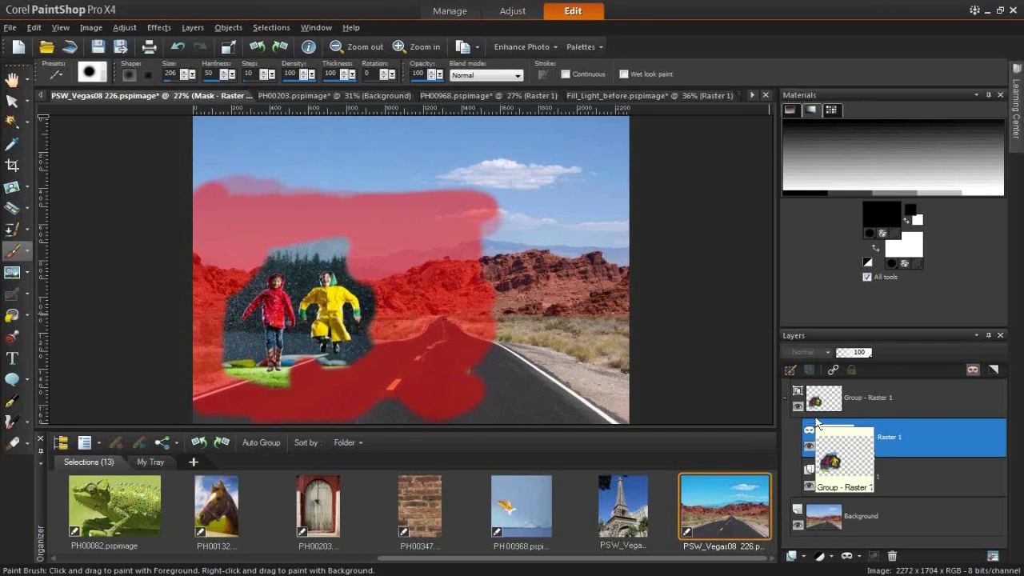
pyautogui.moveTo(877, 436)
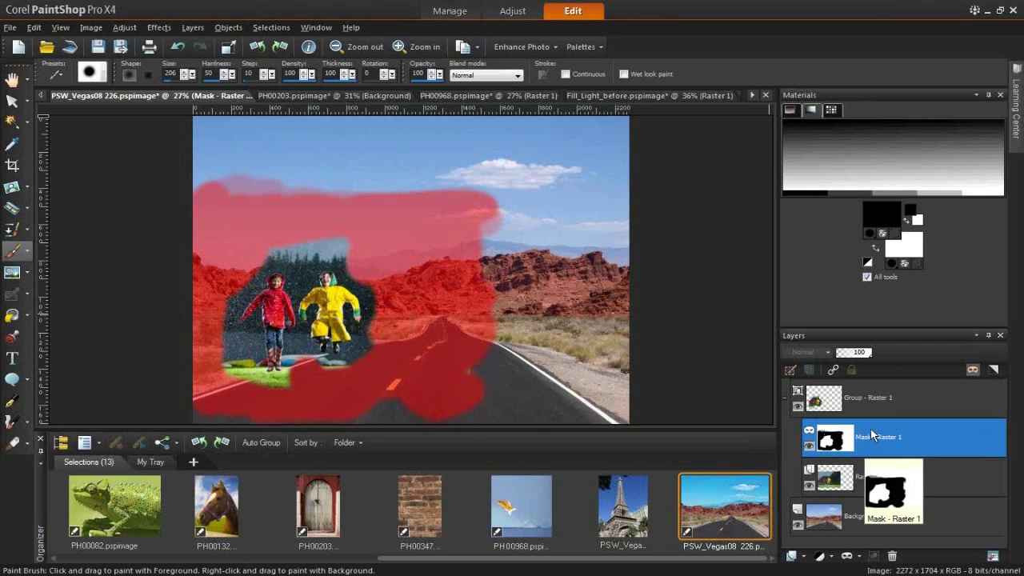
pyautogui.click(788, 368)
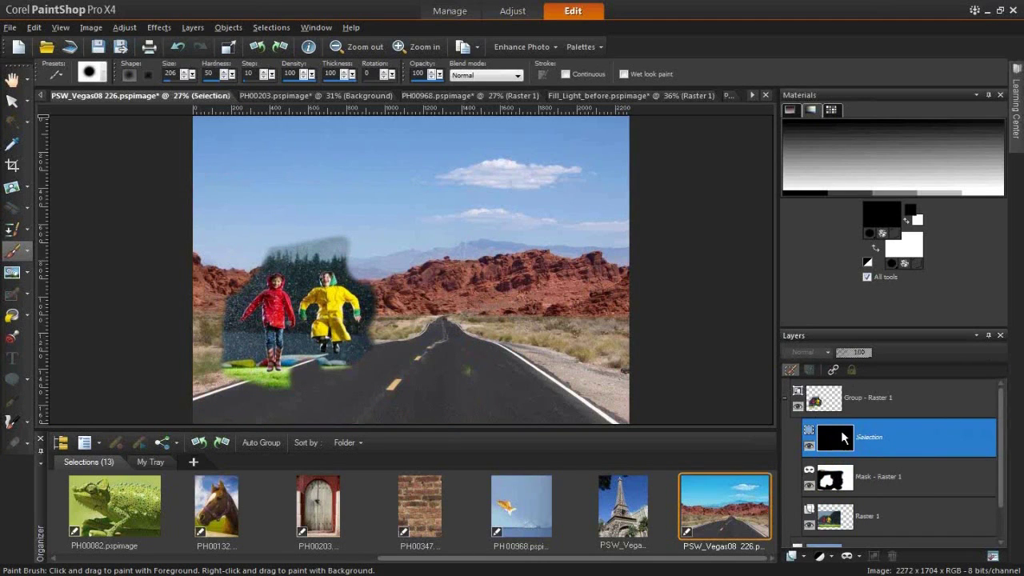
pyautogui.click(790, 369)
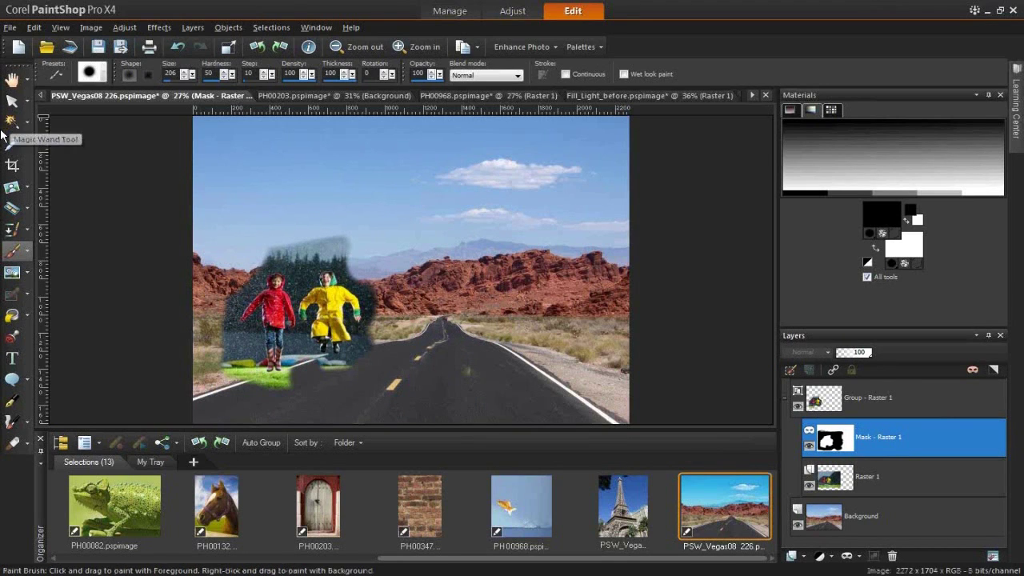
# Select a rectangle over the leftover strip of trees above the children, paint it black on the mask, and clear the selection.
pyautogui.click(27, 123)
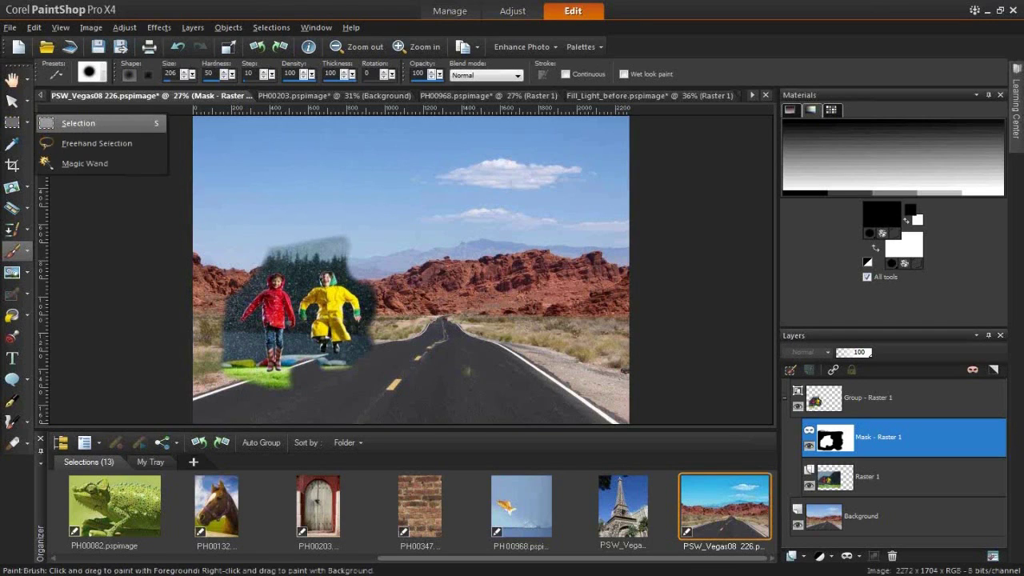
pyautogui.click(60, 123)
pyautogui.moveTo(271, 232); pyautogui.dragTo(355, 266)
pyautogui.rightClick(349, 273)
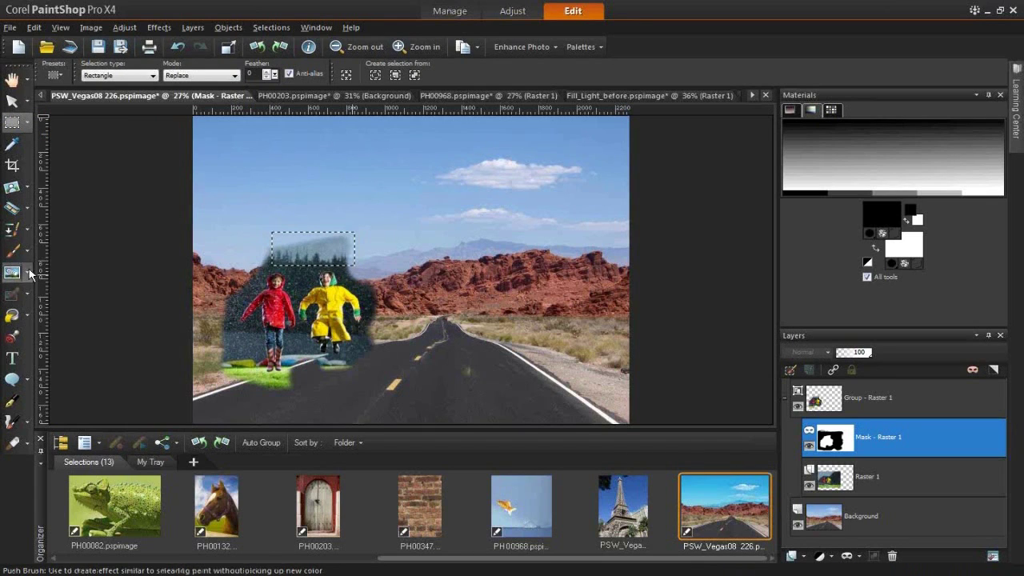
pyautogui.click(12, 250)
pyautogui.moveTo(268, 245)
pyautogui.mouseDown()
pyautogui.moveTo(333, 244)
pyautogui.moveTo(317, 239)
pyautogui.moveTo(362, 254)
pyautogui.moveTo(274, 247)
pyautogui.mouseUp()
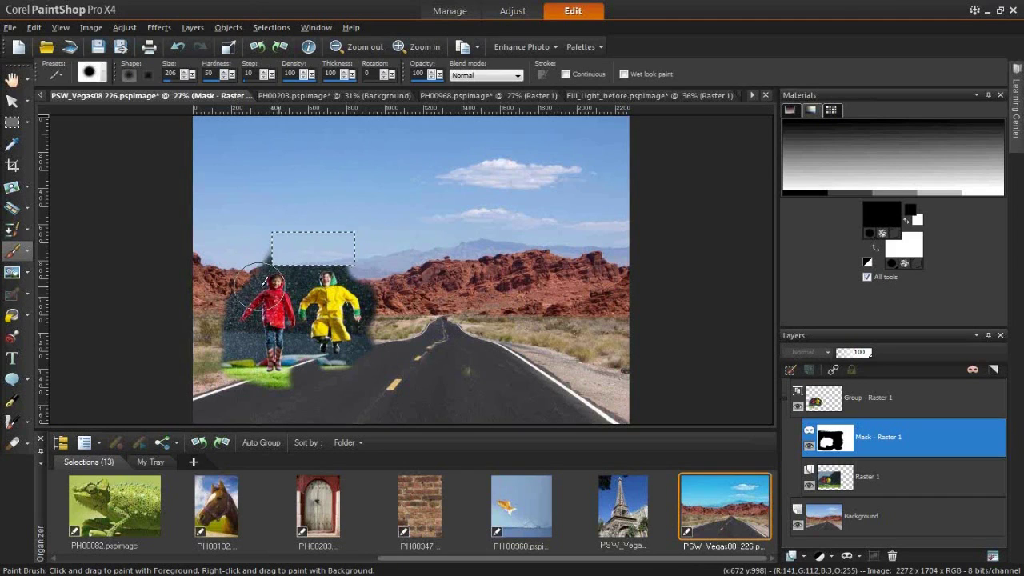
pyautogui.moveTo(265, 288)
pyautogui.moveTo(266, 286)
pyautogui.mouseDown()
pyautogui.moveTo(305, 320)
pyautogui.moveTo(320, 269)
pyautogui.moveTo(289, 255)
pyautogui.moveTo(321, 279)
pyautogui.moveTo(304, 292)
pyautogui.moveTo(304, 326)
pyautogui.mouseUp()
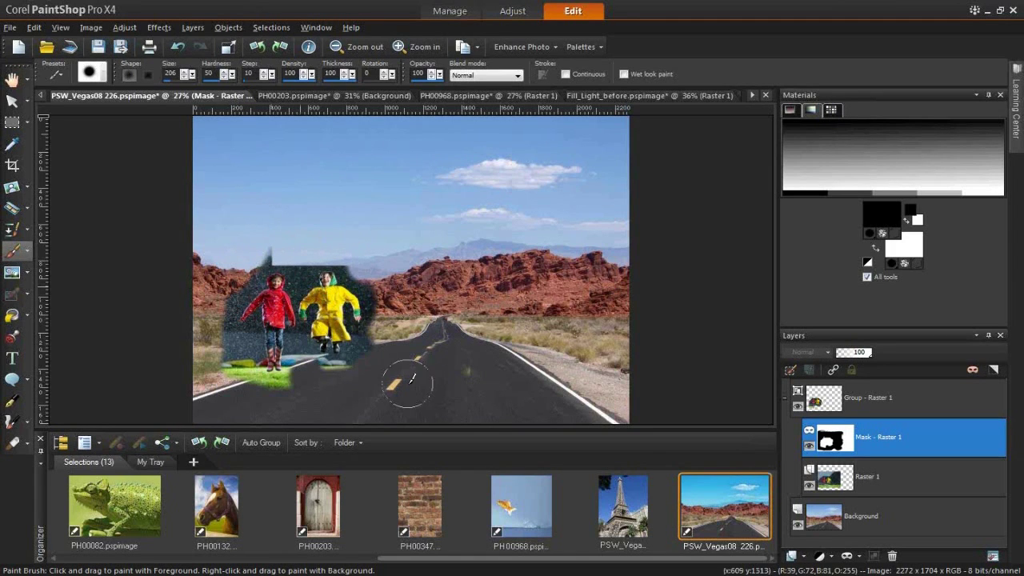
# Examine the Mask - Raster 1 layer and compare it with the Raster 1 photo layer beneath it.
pyautogui.moveTo(808, 442)
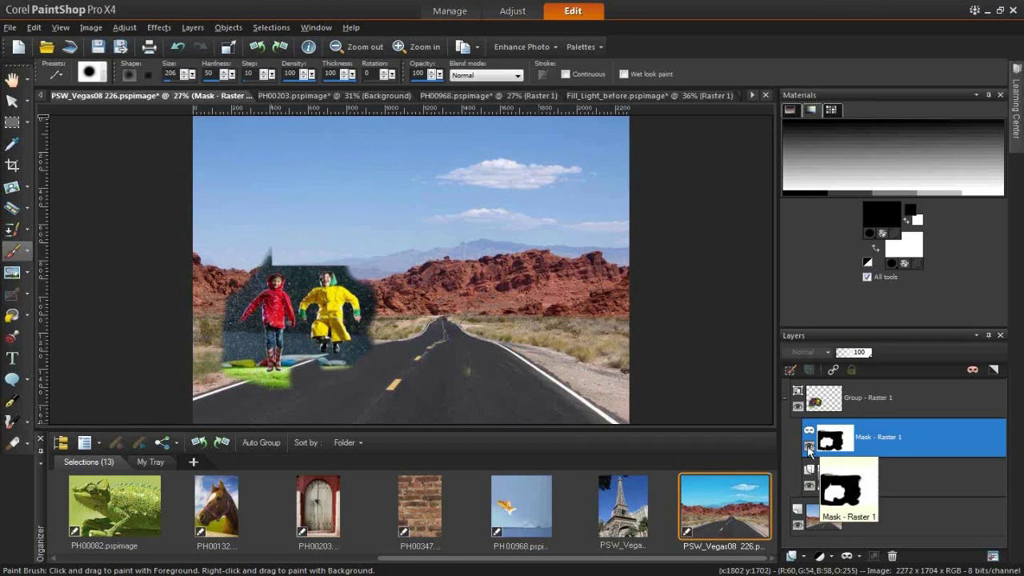
pyautogui.click(809, 448)
pyautogui.moveTo(834, 480)
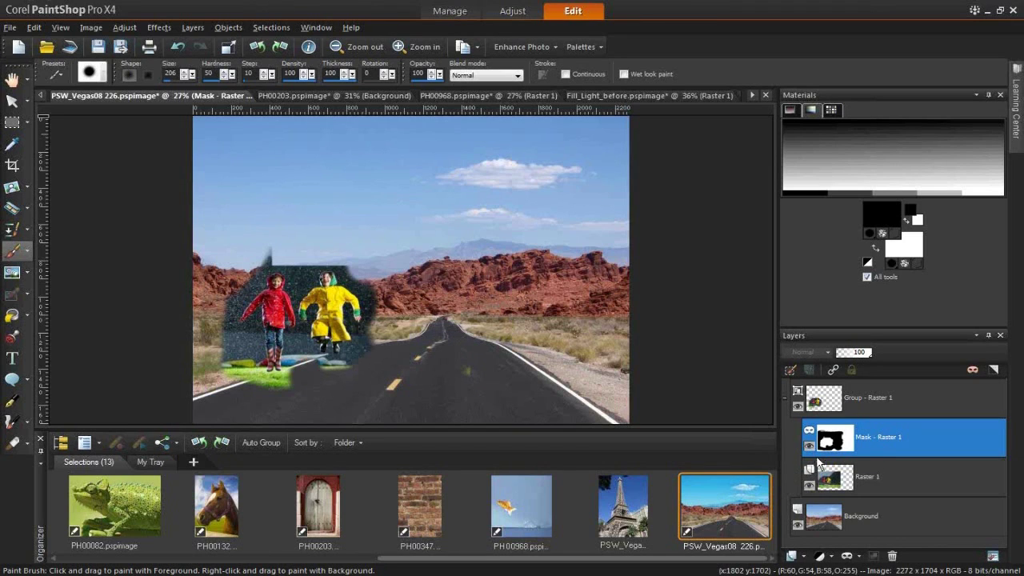
pyautogui.click(877, 478)
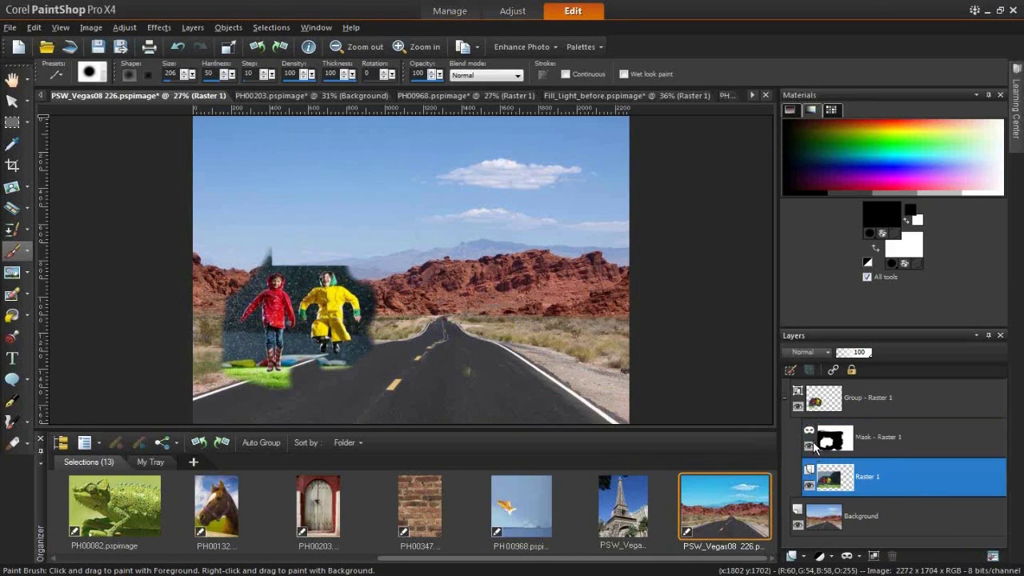
pyautogui.moveTo(874, 480)
pyautogui.moveTo(879, 453)
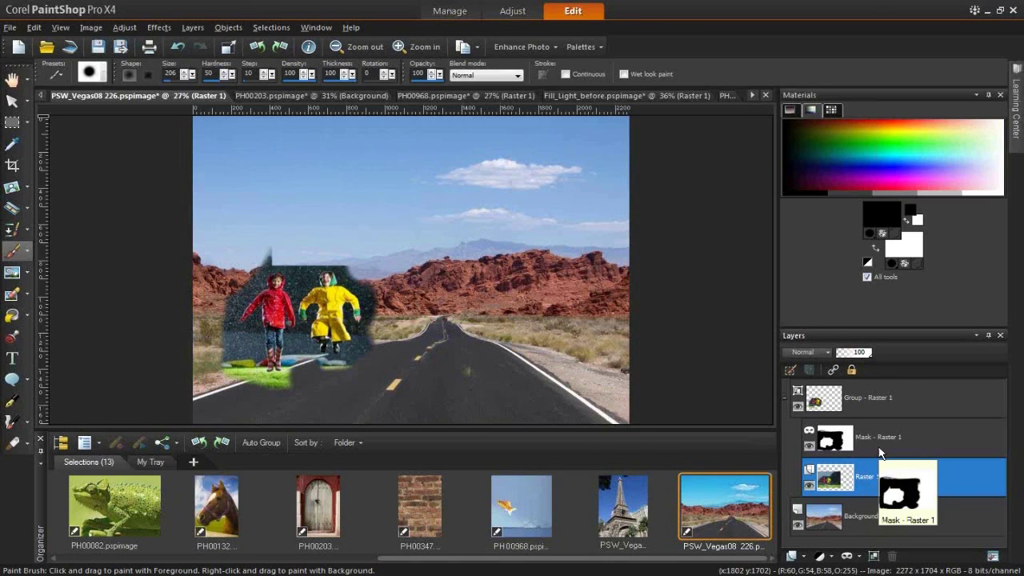
# Collapse and hide the Group - Raster 1 layer group.
pyautogui.click(785, 402)
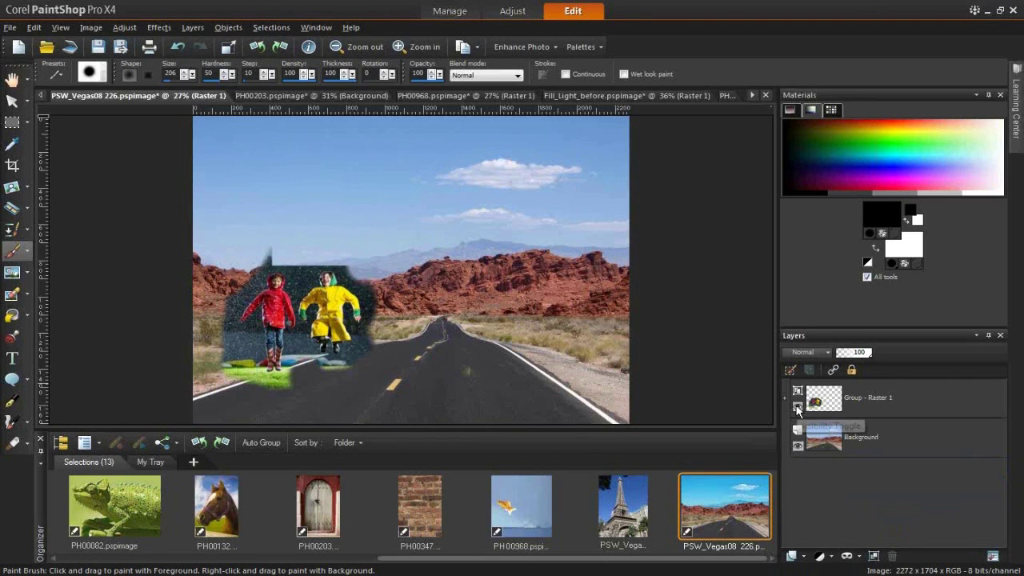
pyautogui.click(798, 407)
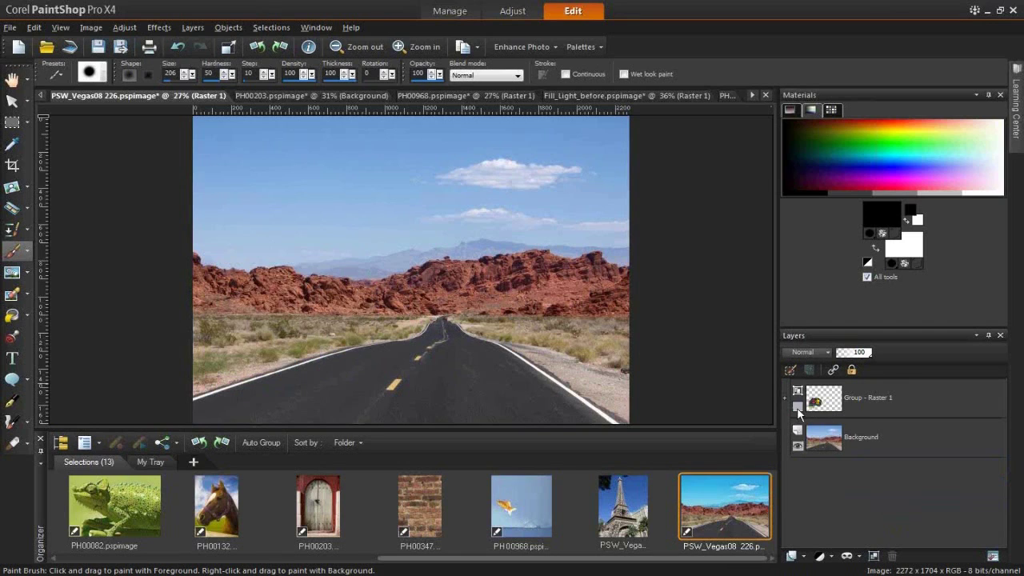
# Duplicate the Background layer and add a Show All mask to the copy.
pyautogui.click(877, 441)
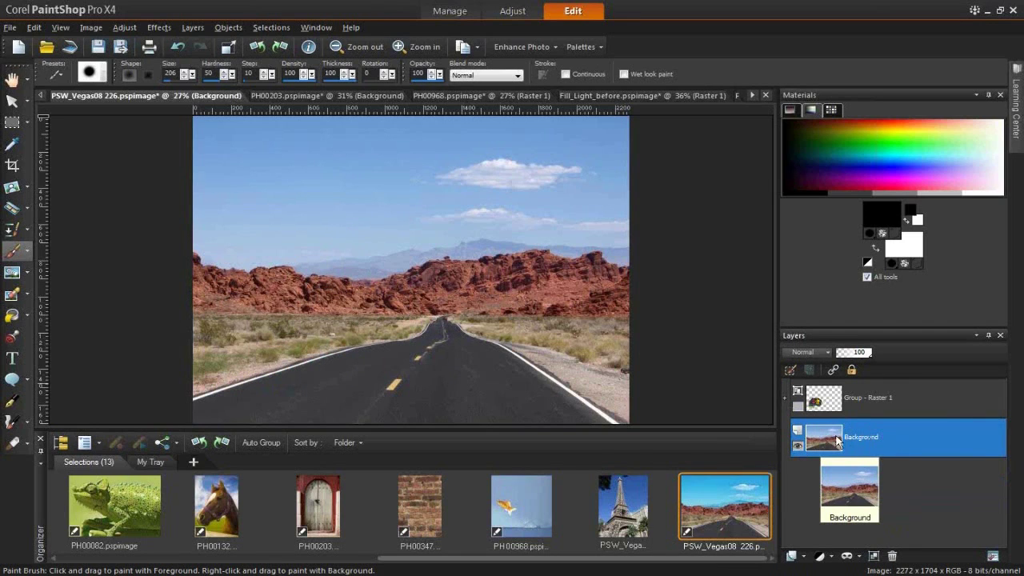
pyautogui.rightClick(891, 432)
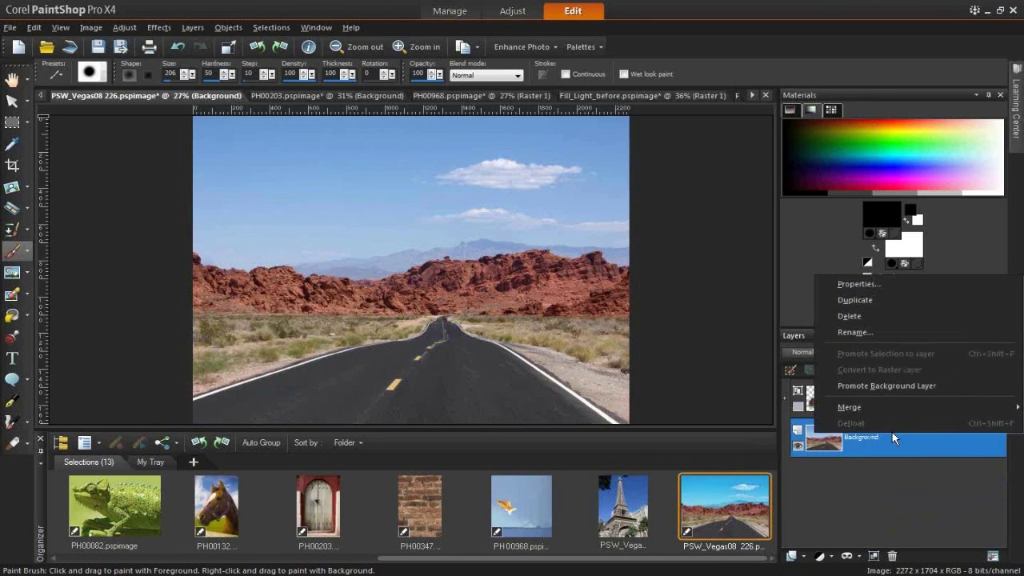
pyautogui.click(863, 298)
pyautogui.moveTo(864, 441)
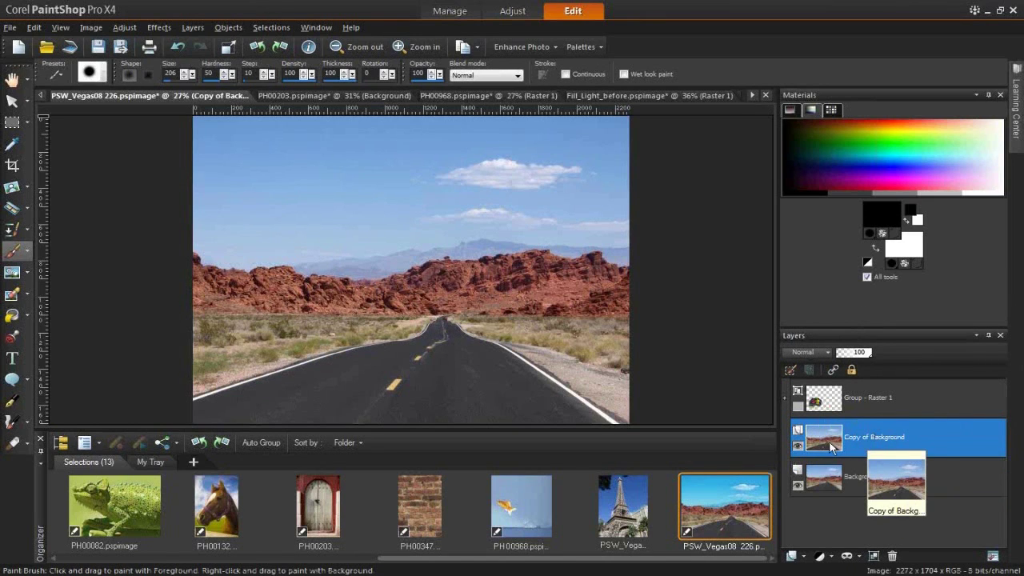
pyautogui.click(858, 558)
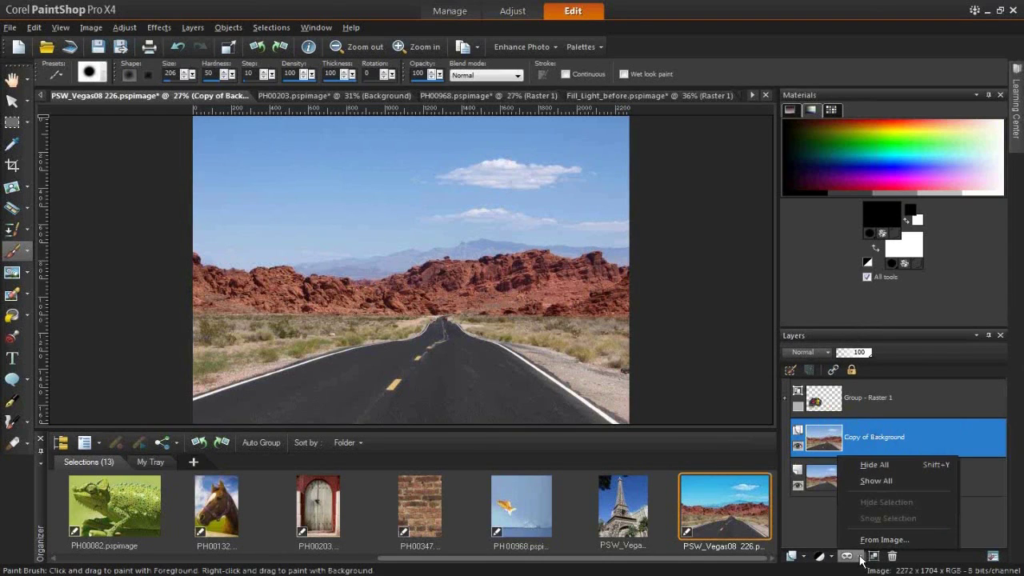
pyautogui.click(875, 480)
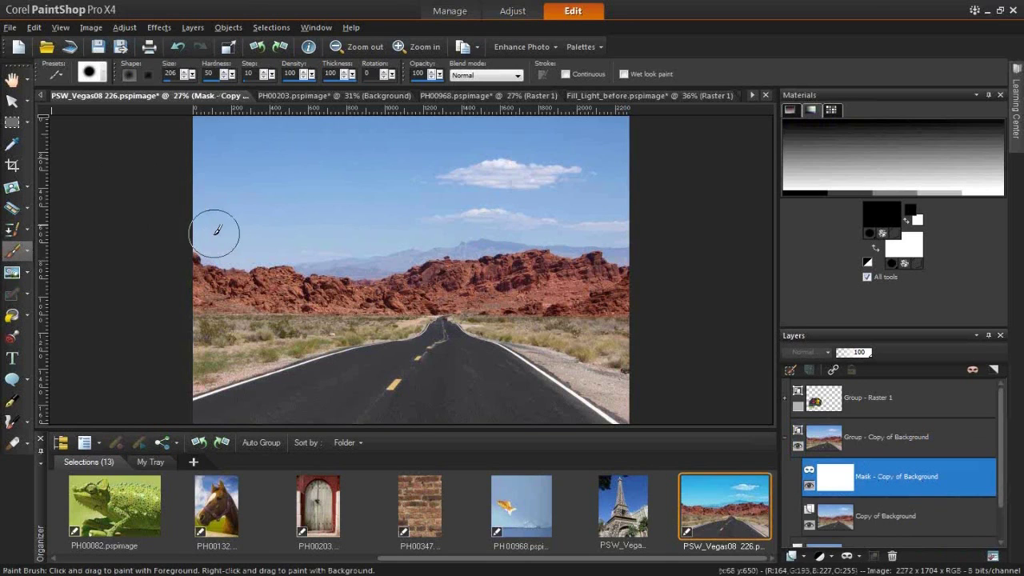
# Hide the Background layer and paint black on the Copy of Background mask over the whole sky down to the rocks.
pyautogui.moveTo(211, 269); pyautogui.dragTo(204, 272)
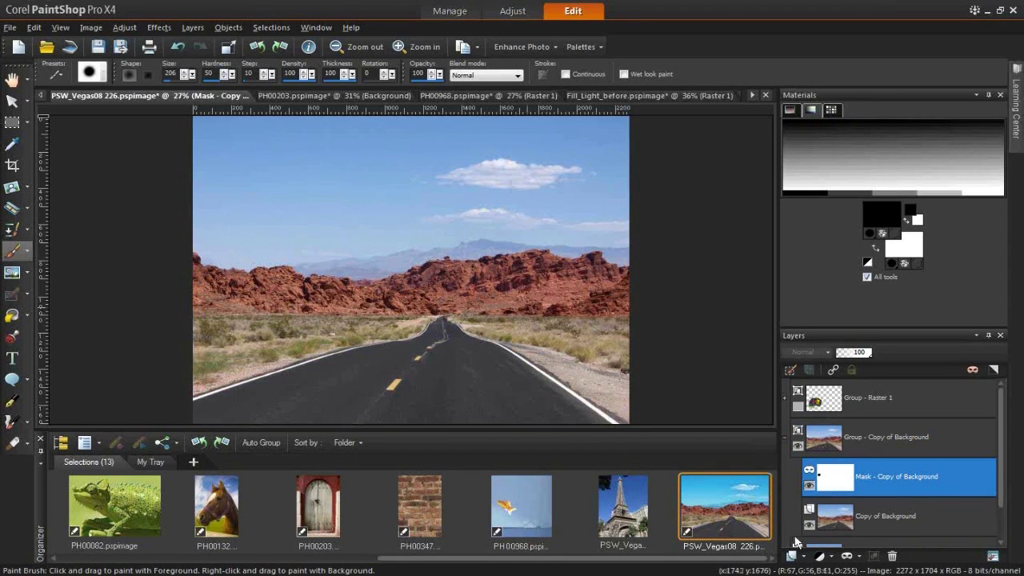
pyautogui.scroll(-1, 994, 528)
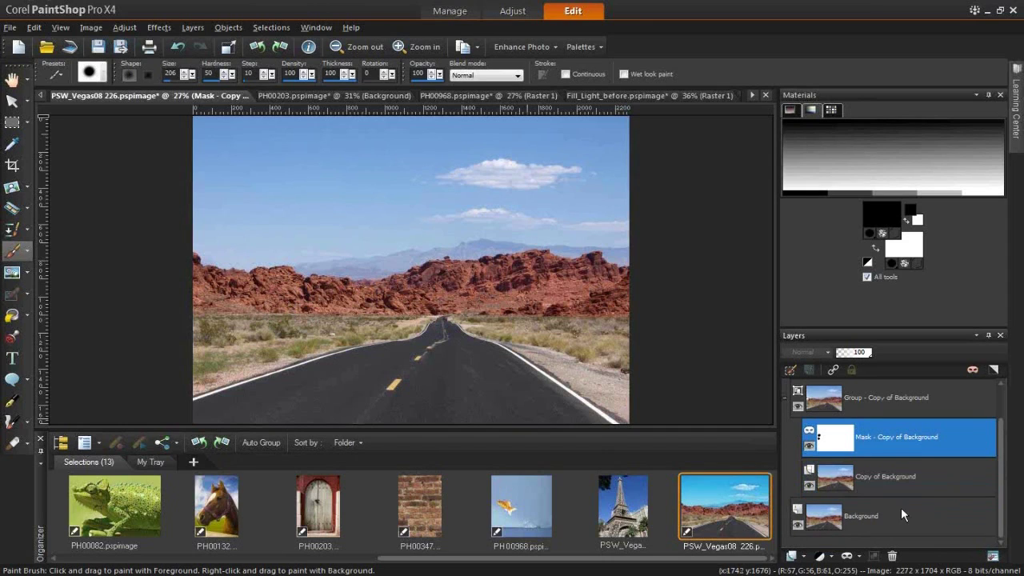
pyautogui.click(797, 524)
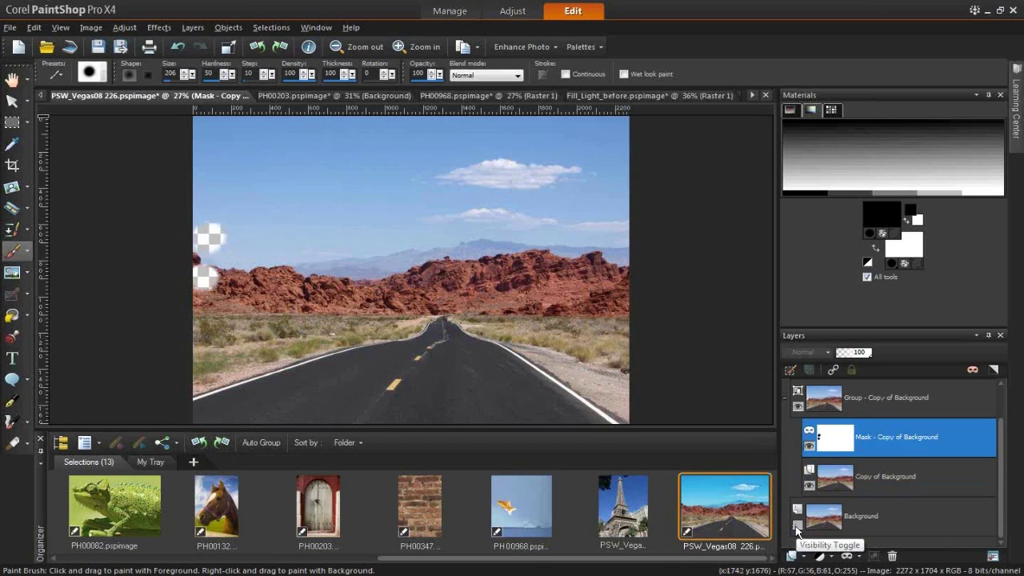
pyautogui.moveTo(194, 249)
pyautogui.mouseDown()
pyautogui.moveTo(297, 241)
pyautogui.moveTo(307, 252)
pyautogui.moveTo(362, 259)
pyautogui.moveTo(422, 236)
pyautogui.moveTo(544, 220)
pyautogui.moveTo(585, 236)
pyautogui.moveTo(617, 206)
pyautogui.moveTo(634, 126)
pyautogui.moveTo(576, 114)
pyautogui.moveTo(208, 140)
pyautogui.moveTo(200, 128)
pyautogui.moveTo(308, 142)
pyautogui.moveTo(640, 138)
pyautogui.moveTo(232, 172)
pyautogui.moveTo(217, 149)
pyautogui.moveTo(216, 188)
pyautogui.moveTo(240, 216)
pyautogui.moveTo(236, 156)
pyautogui.moveTo(385, 140)
pyautogui.moveTo(480, 148)
pyautogui.moveTo(536, 136)
pyautogui.moveTo(560, 192)
pyautogui.moveTo(602, 205)
pyautogui.moveTo(589, 199)
pyautogui.moveTo(574, 217)
pyautogui.mouseUp()
pyautogui.moveTo(289, 184)
pyautogui.mouseDown()
pyautogui.moveTo(264, 206)
pyautogui.moveTo(375, 183)
pyautogui.moveTo(351, 181)
pyautogui.moveTo(256, 216)
pyautogui.moveTo(357, 181)
pyautogui.moveTo(264, 223)
pyautogui.moveTo(442, 224)
pyautogui.moveTo(509, 199)
pyautogui.moveTo(514, 164)
pyautogui.moveTo(512, 180)
pyautogui.moveTo(533, 198)
pyautogui.mouseUp()
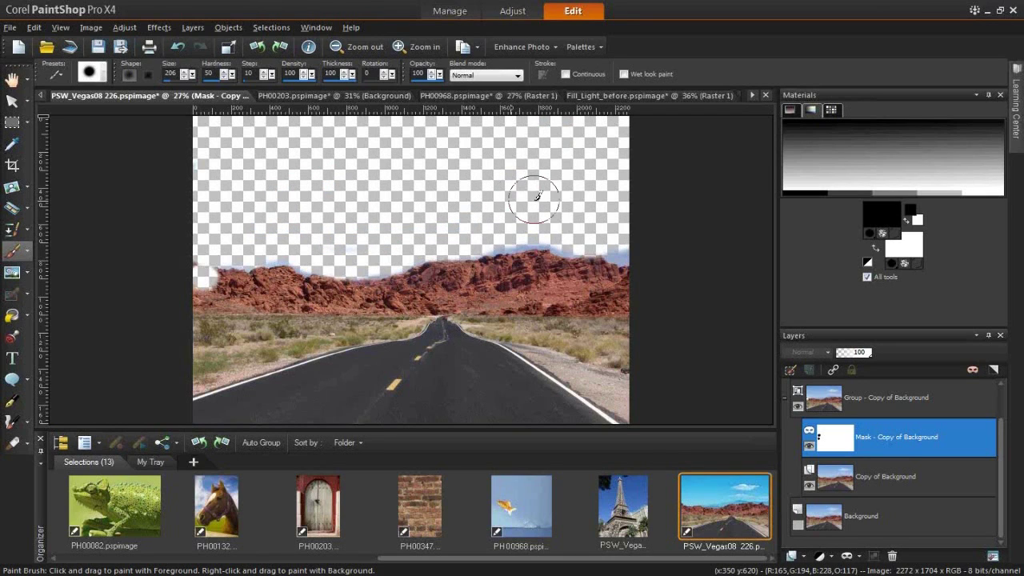
# Paint white on the mask over the rocks at the photo's left edge to restore them.
pyautogui.moveTo(225, 280); pyautogui.dragTo(212, 276)
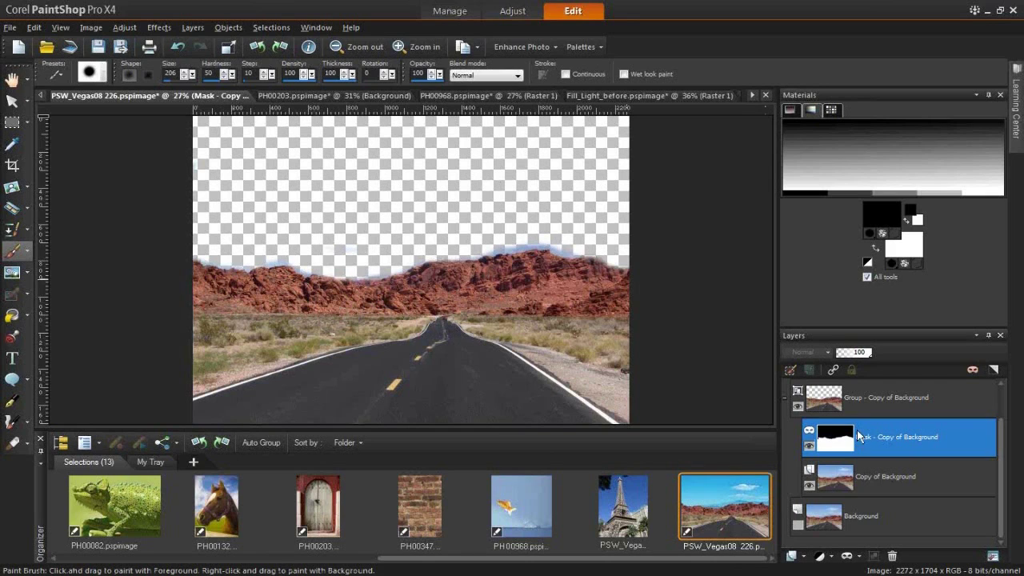
pyautogui.moveTo(856, 433)
pyautogui.moveTo(865, 475)
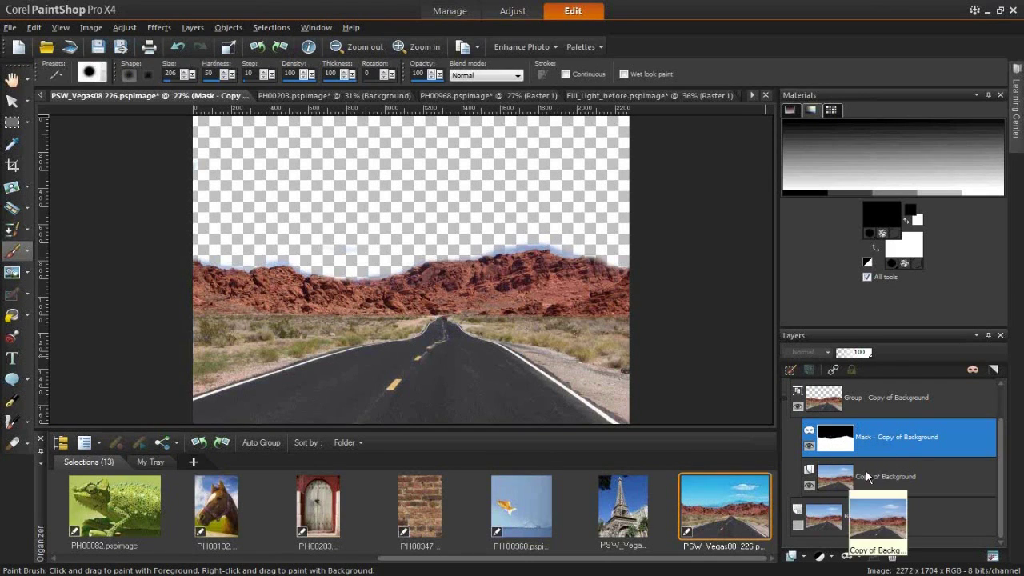
# Show the Background layer and colorize the Copy of Background layer with hue 198 and saturation 89.
pyautogui.click(797, 526)
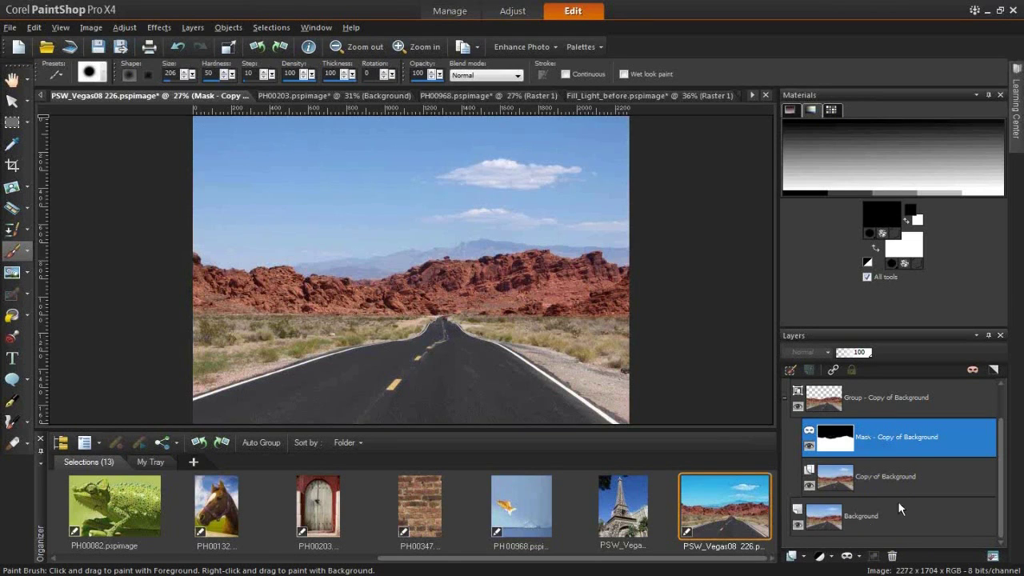
pyautogui.moveTo(893, 501)
pyautogui.click(874, 477)
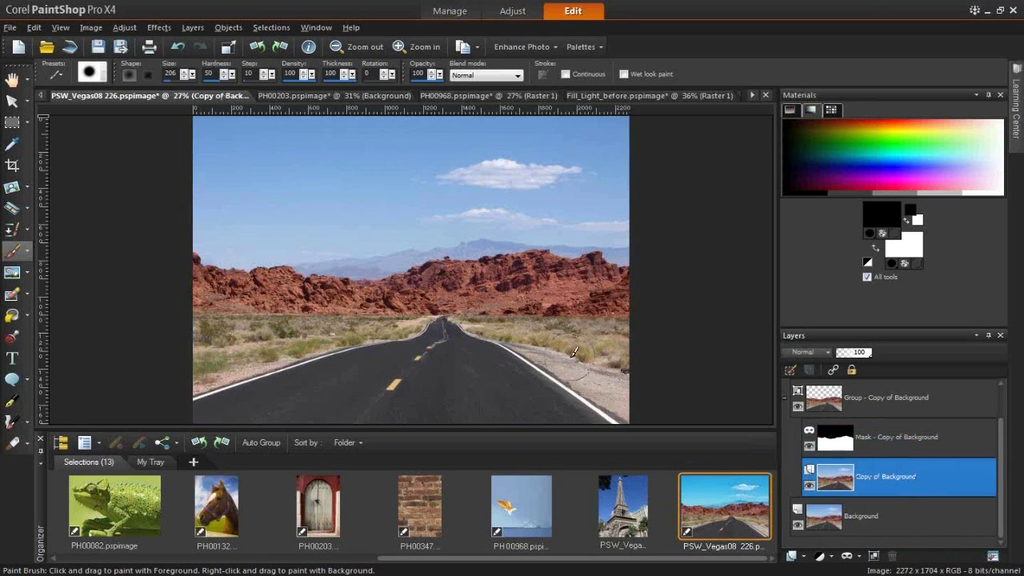
pyautogui.click(91, 27)
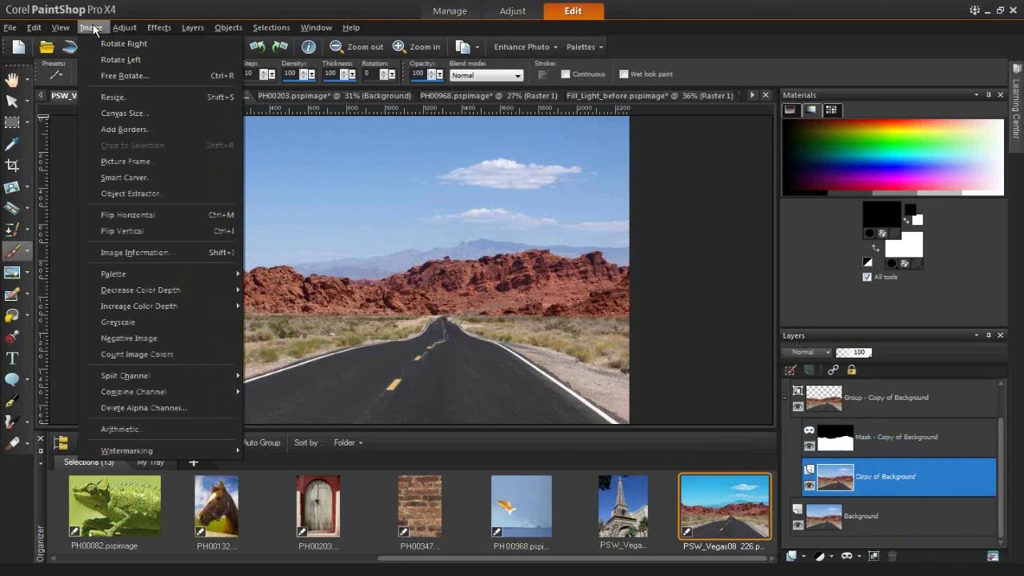
pyautogui.moveTo(124, 27)
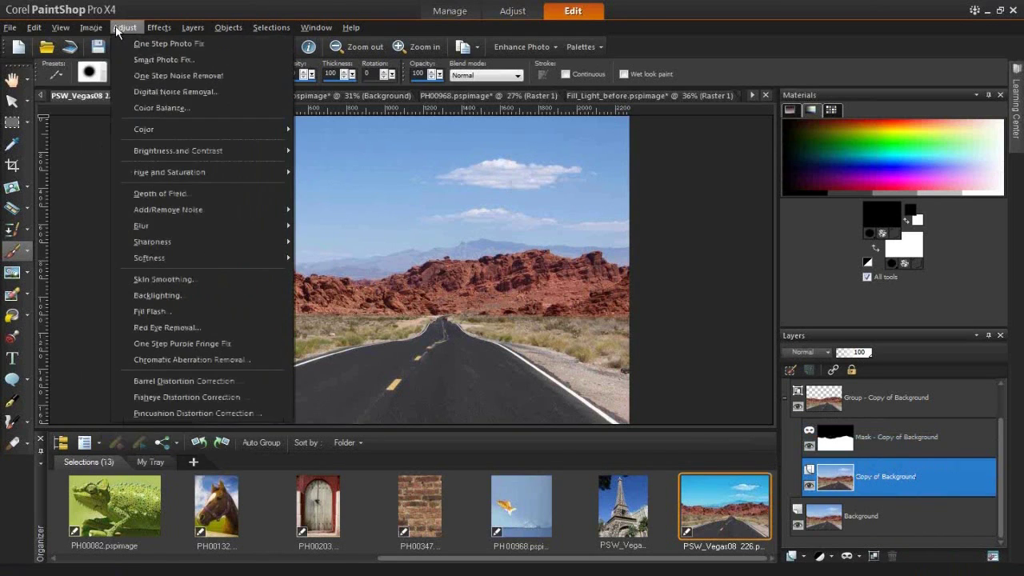
pyautogui.moveTo(229, 151)
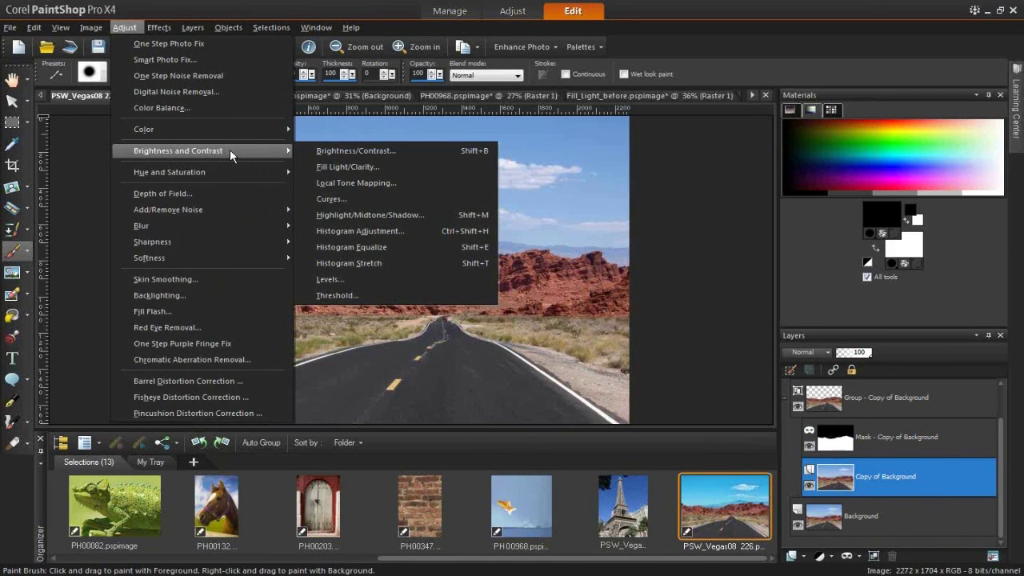
pyautogui.moveTo(241, 169)
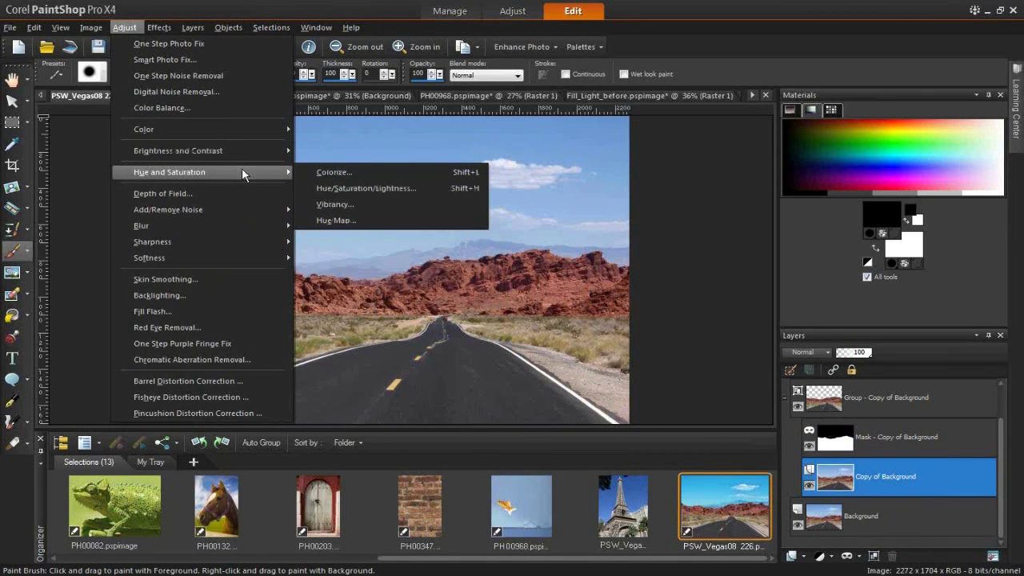
pyautogui.click(360, 175)
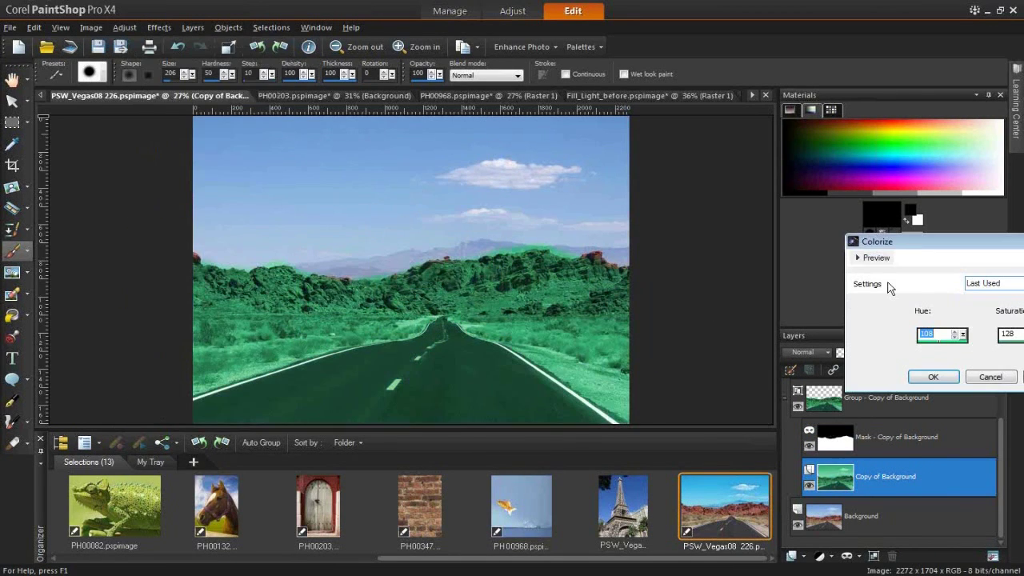
pyautogui.moveTo(916, 243); pyautogui.dragTo(654, 173)
pyautogui.write('75')
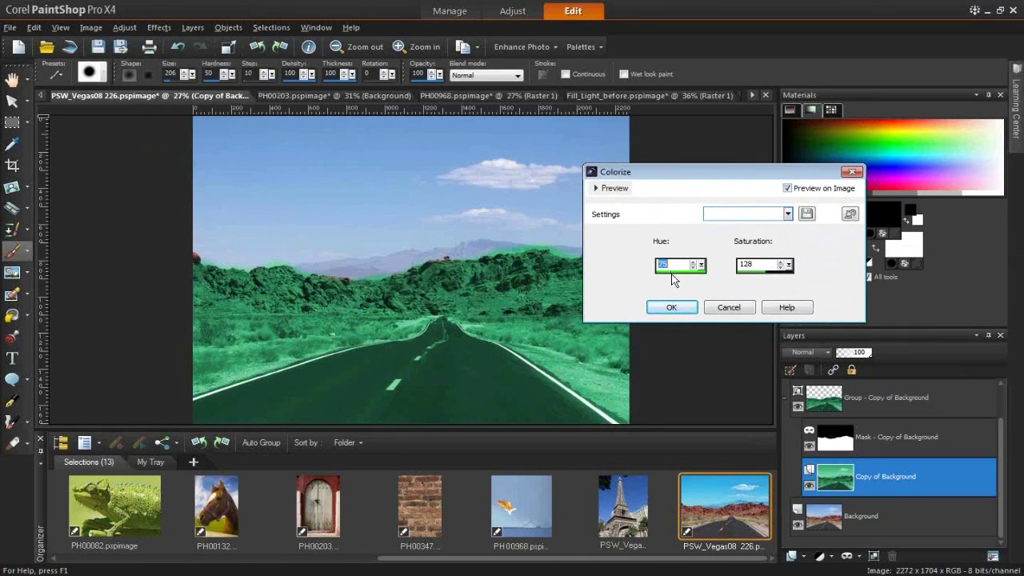
pyautogui.write('198')
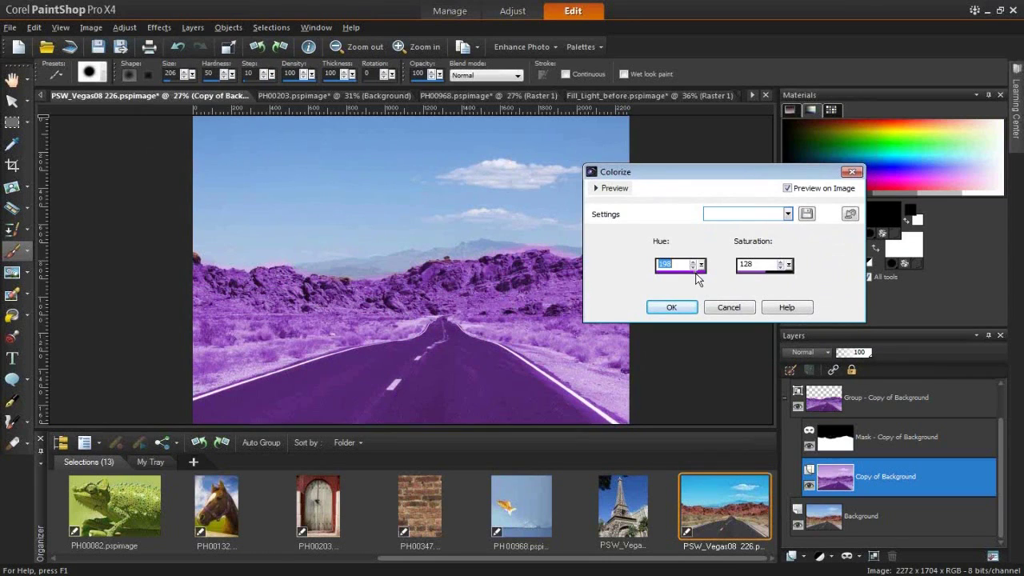
pyautogui.doubleClick(751, 268)
pyautogui.write('89')
pyautogui.click(686, 308)
# Turn the Copy of Background mask off and back on to compare the colorized layer with and without it.
pyautogui.moveTo(859, 473)
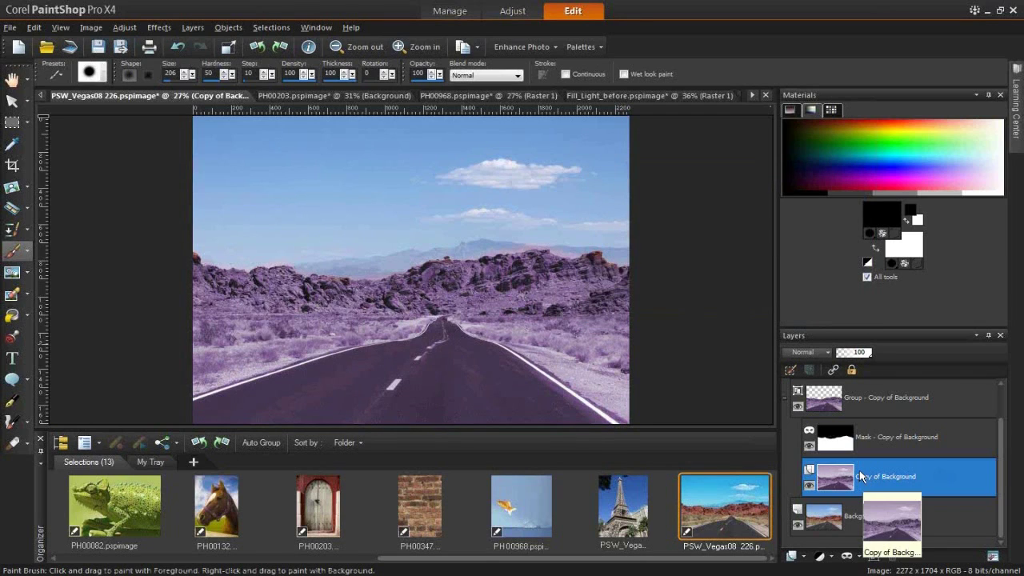
pyautogui.click(808, 446)
pyautogui.moveTo(854, 480)
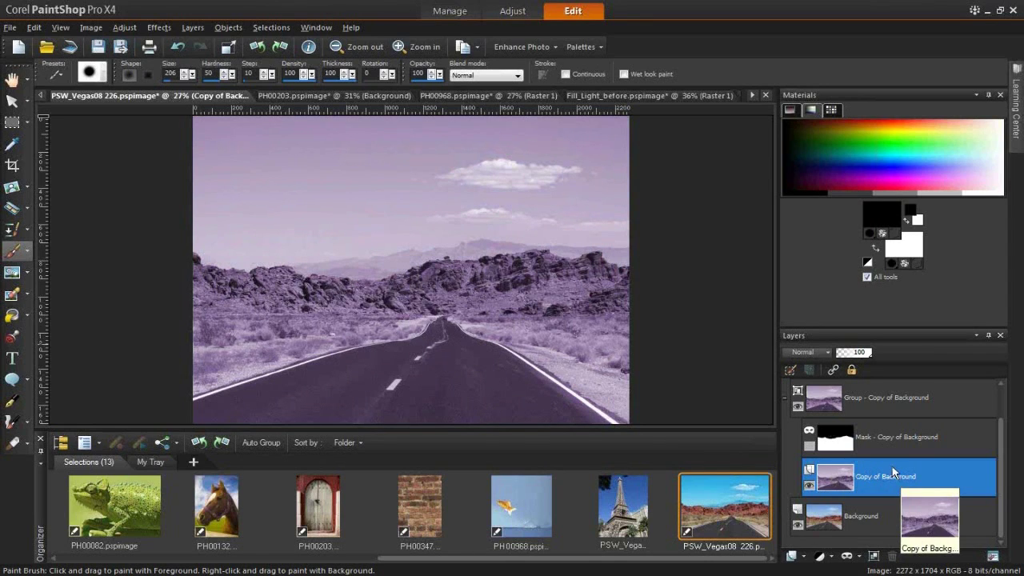
pyautogui.click(809, 447)
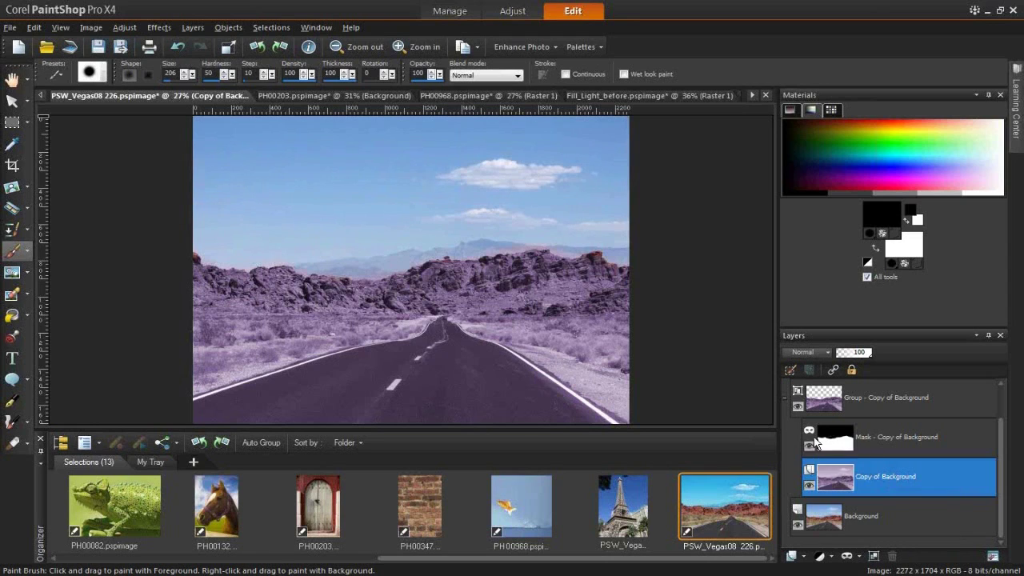
pyautogui.moveTo(841, 478)
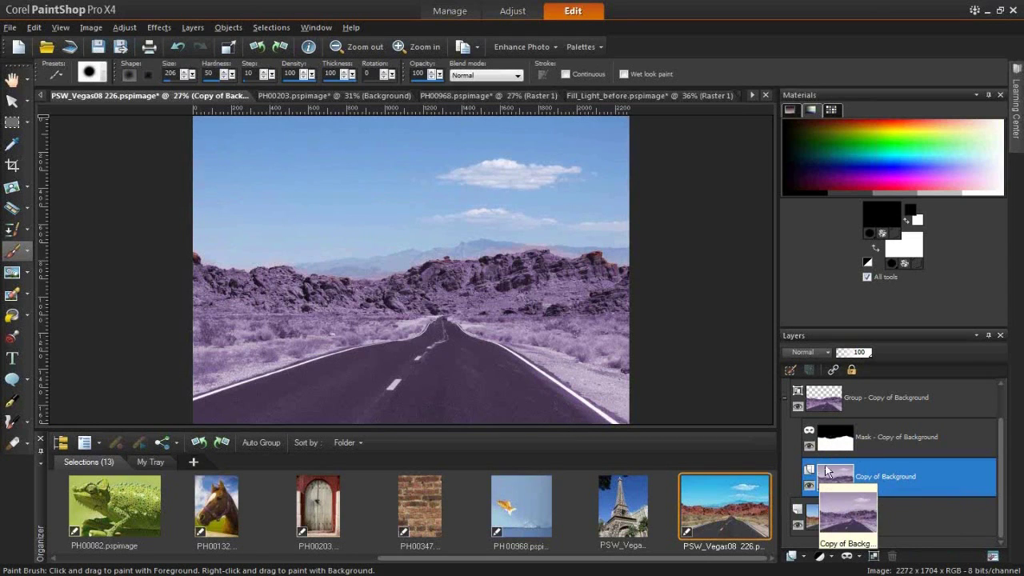
# Toggle the Background layer's visibility to examine what shows through the masked sky, leaving the layer visible.
pyautogui.click(797, 526)
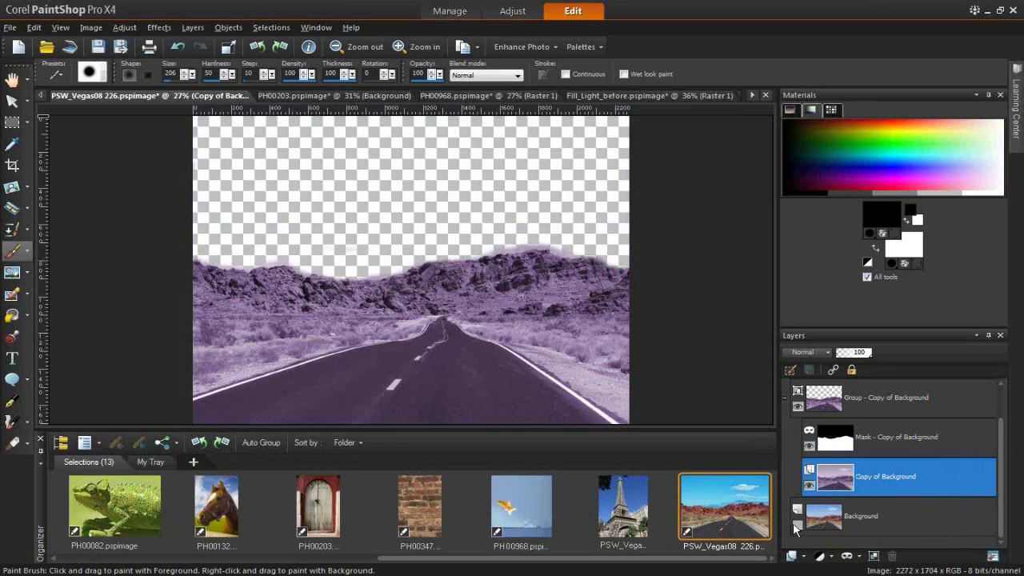
pyautogui.click(798, 526)
pyautogui.click(797, 526)
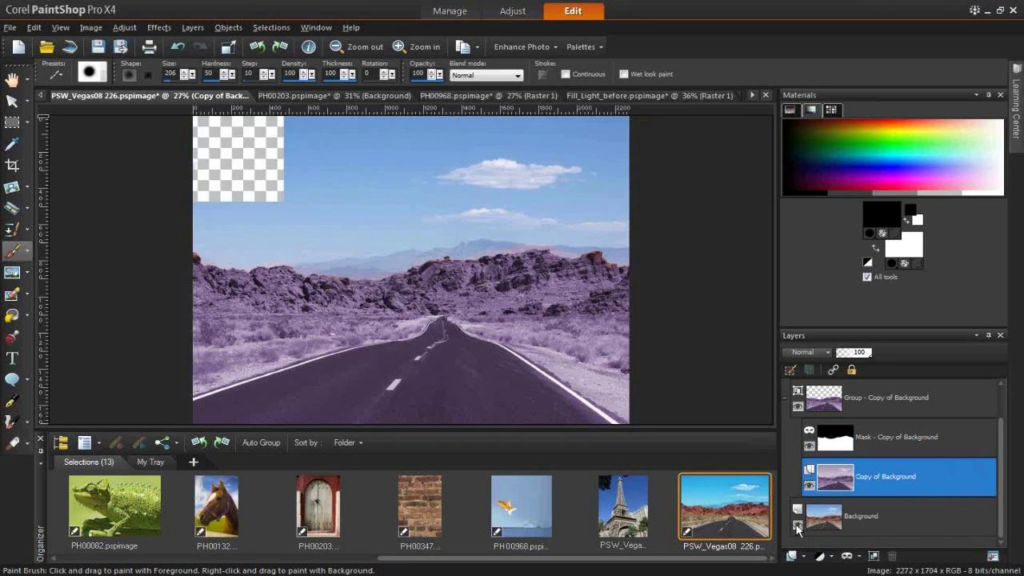
pyautogui.click(798, 527)
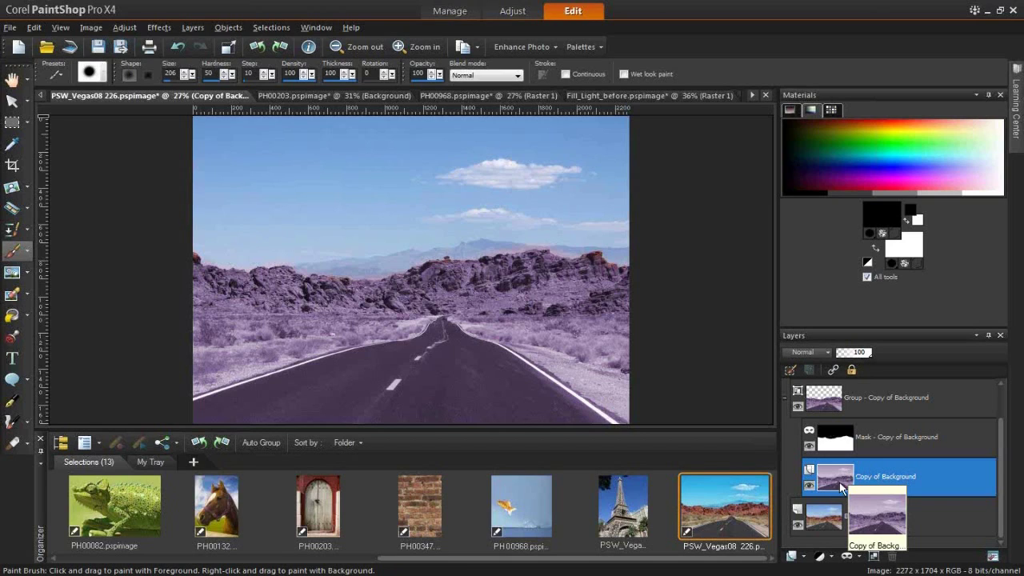
# Paint black on the Copy of Background mask over the road and the desert ground below the rocks.
pyautogui.click(884, 437)
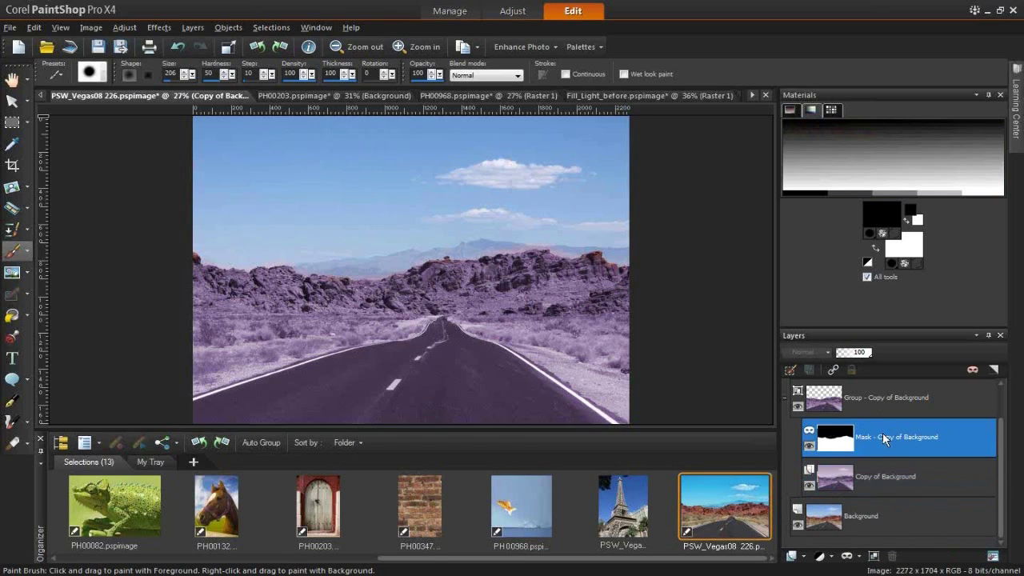
pyautogui.moveTo(438, 337)
pyautogui.mouseDown()
pyautogui.moveTo(429, 364)
pyautogui.moveTo(388, 367)
pyautogui.mouseUp()
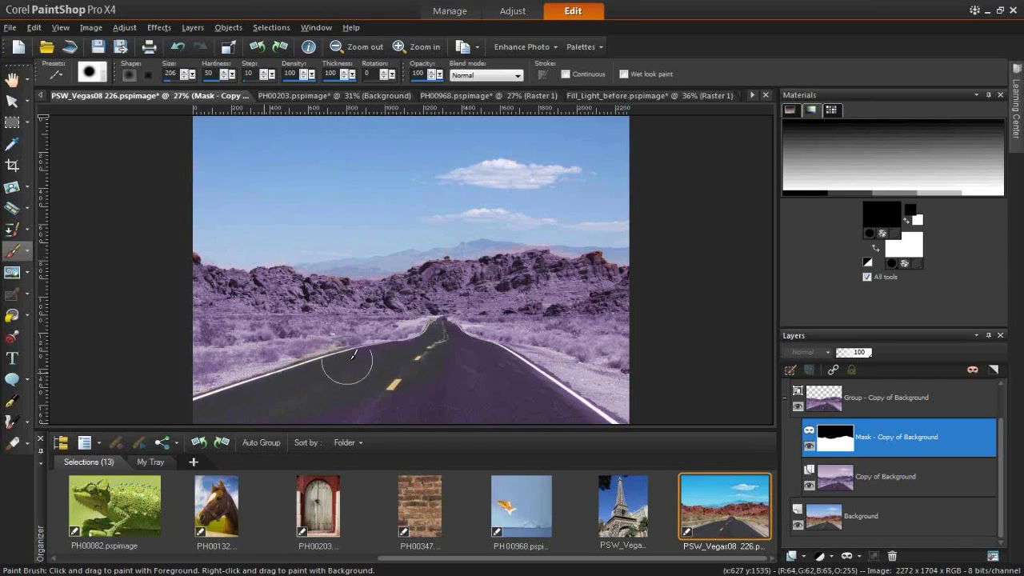
pyautogui.moveTo(435, 318)
pyautogui.mouseDown()
pyautogui.moveTo(355, 331)
pyautogui.moveTo(215, 328)
pyautogui.moveTo(300, 330)
pyautogui.moveTo(208, 364)
pyautogui.moveTo(300, 352)
pyautogui.moveTo(194, 354)
pyautogui.moveTo(372, 334)
pyautogui.moveTo(572, 338)
pyautogui.moveTo(613, 329)
pyautogui.moveTo(588, 354)
pyautogui.moveTo(623, 374)
pyautogui.moveTo(629, 409)
pyautogui.moveTo(597, 408)
pyautogui.moveTo(623, 396)
pyautogui.mouseUp()
pyautogui.moveTo(417, 365)
pyautogui.mouseDown()
pyautogui.moveTo(503, 395)
pyautogui.moveTo(434, 406)
pyautogui.moveTo(428, 420)
pyautogui.moveTo(484, 372)
pyautogui.moveTo(393, 364)
pyautogui.moveTo(404, 392)
pyautogui.moveTo(530, 417)
pyautogui.moveTo(386, 405)
pyautogui.moveTo(464, 422)
pyautogui.moveTo(544, 412)
pyautogui.moveTo(531, 396)
pyautogui.moveTo(533, 346)
pyautogui.mouseUp()
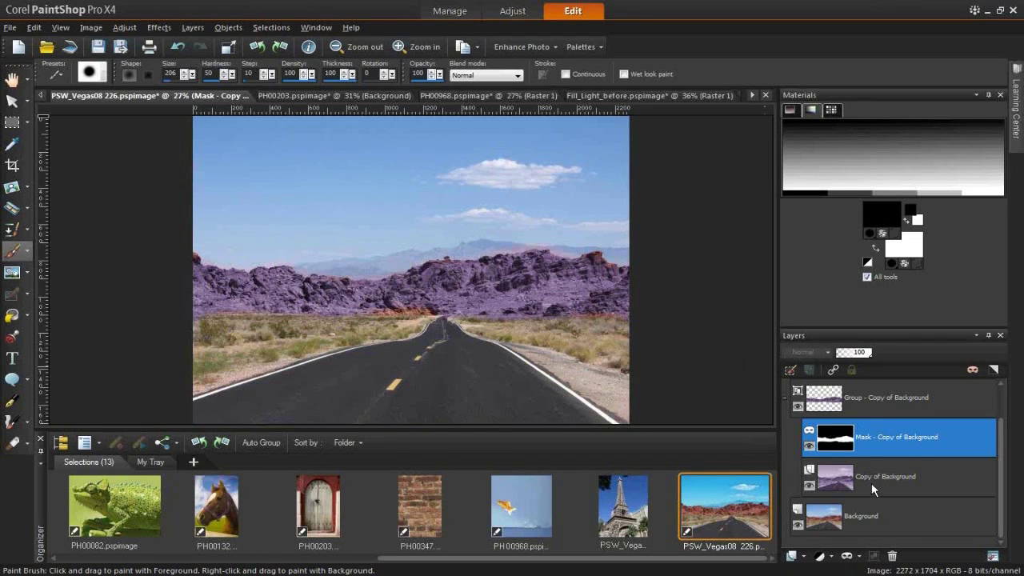
pyautogui.moveTo(871, 486)
pyautogui.moveTo(892, 436)
pyautogui.moveTo(791, 522)
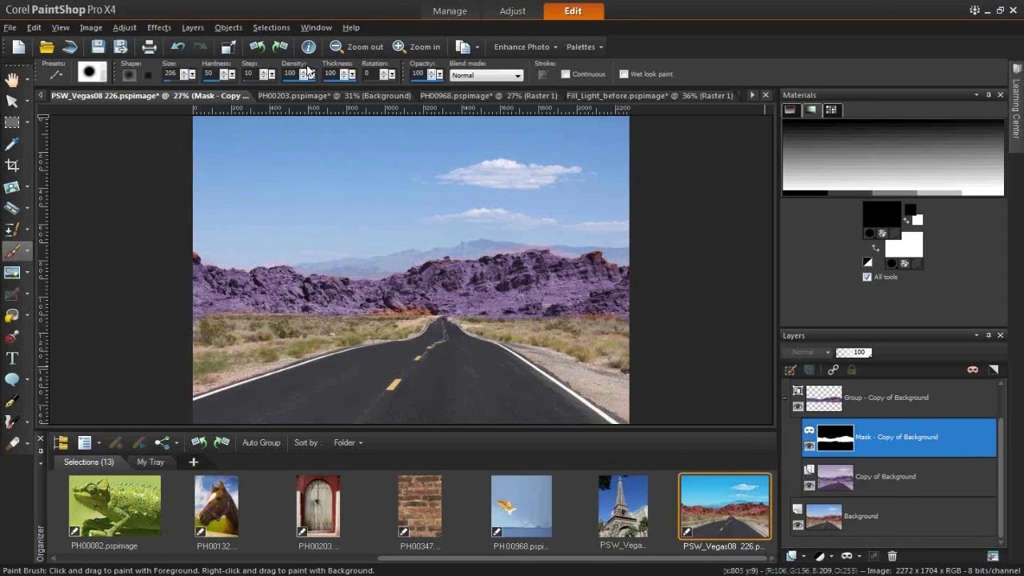
pyautogui.click(271, 27)
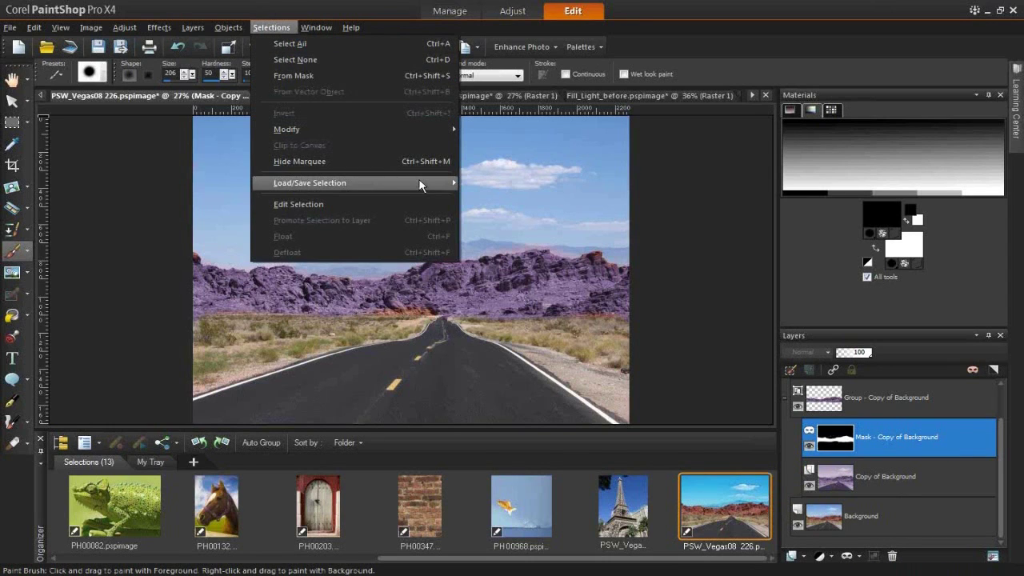
pyautogui.moveTo(419, 182)
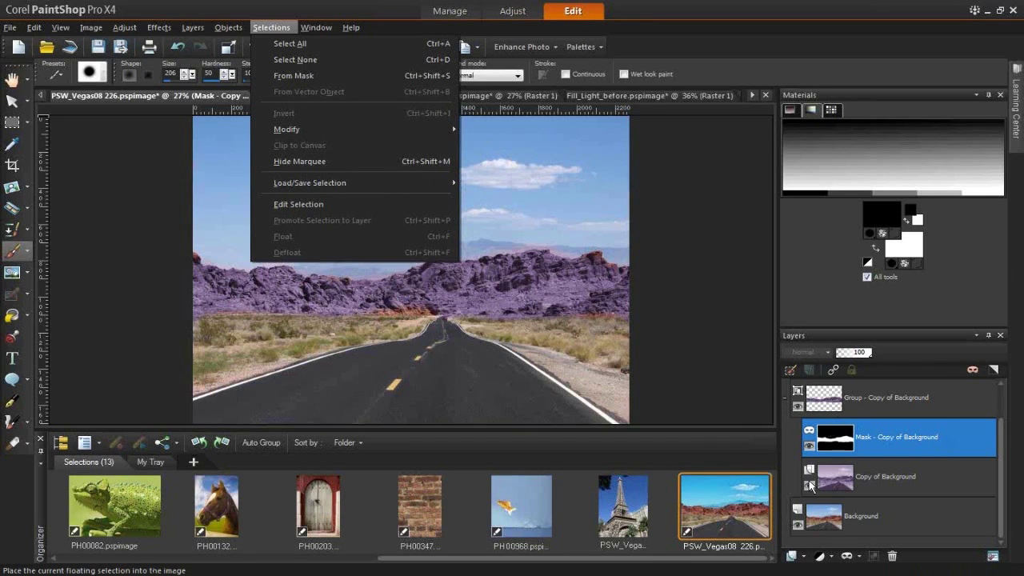
pyautogui.moveTo(909, 504)
pyautogui.press('Escape')
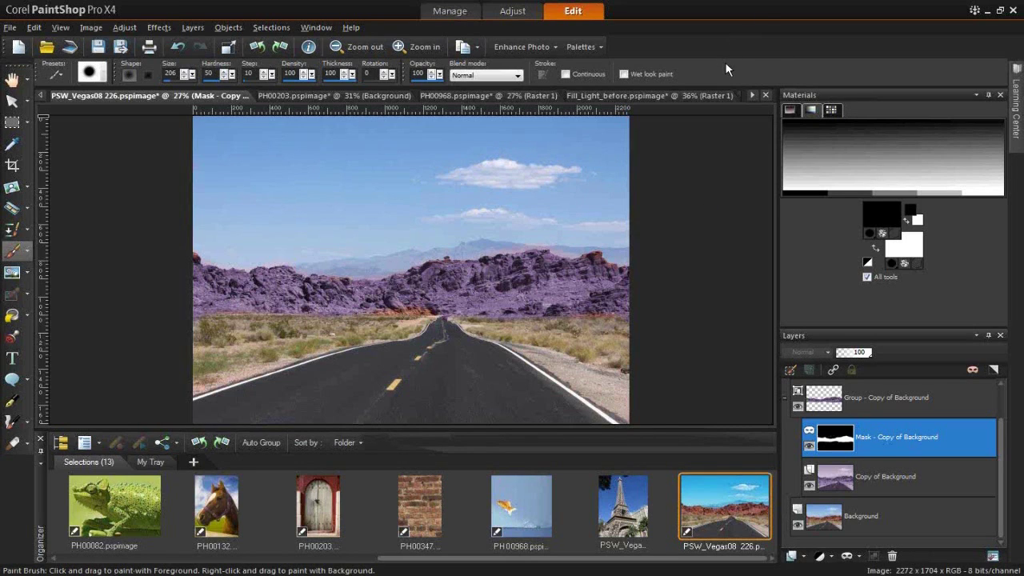
# Display the red mask overlay for the Copy of Background mask on the desert road photo.
pyautogui.click(972, 371)
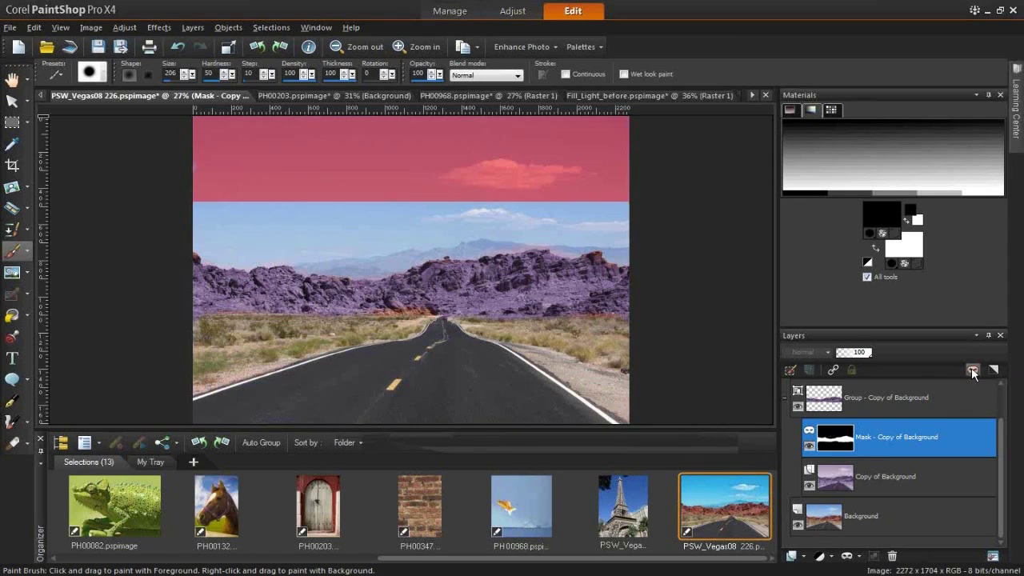
pyautogui.click(972, 373)
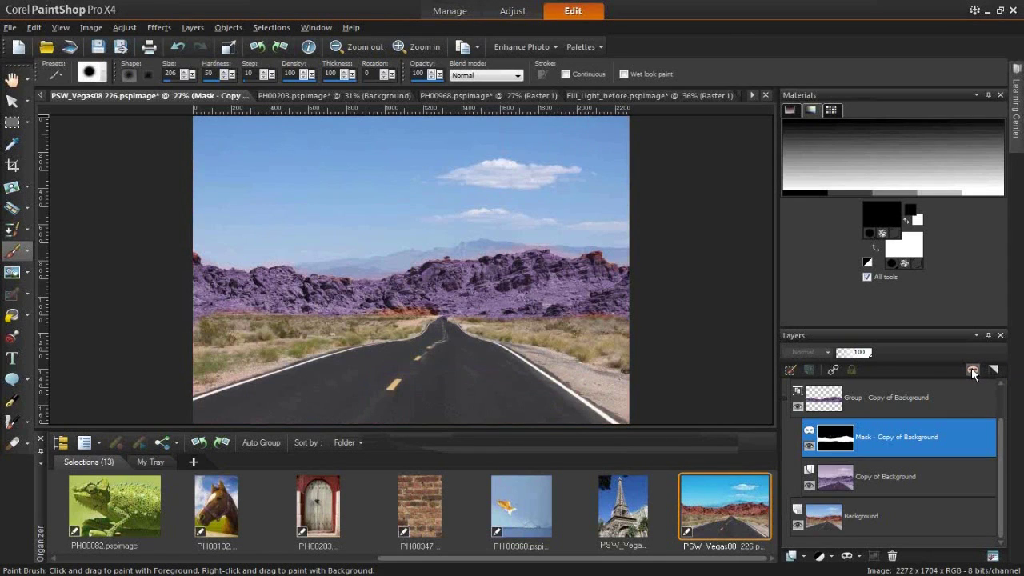
pyautogui.click(972, 372)
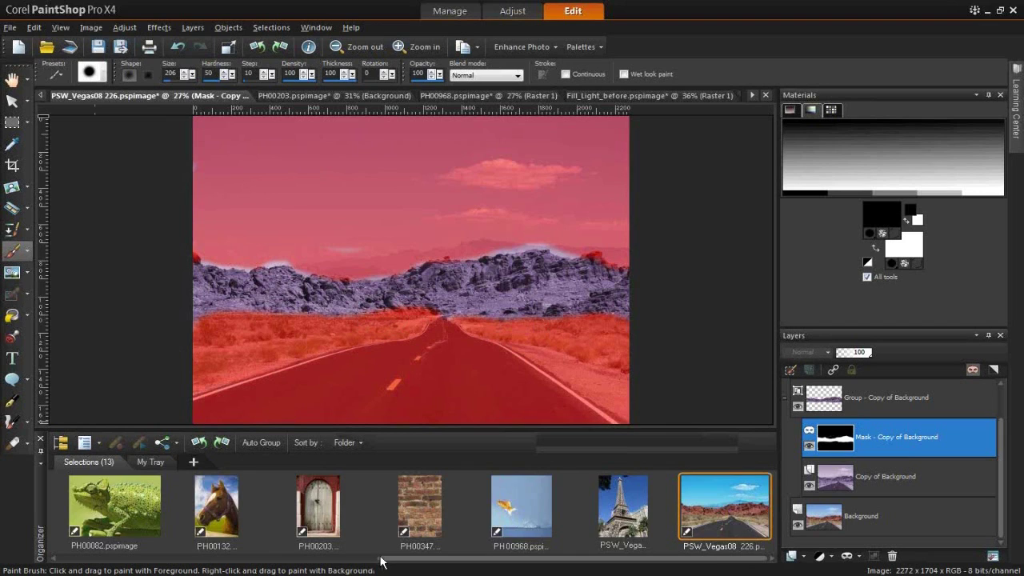
# Open 76763494.pspimage and draw a rectangular selection around most of the beach umbrellas.
pyautogui.moveTo(384, 560); pyautogui.dragTo(110, 558)
pyautogui.click(302, 513)
pyautogui.doubleClick(303, 513)
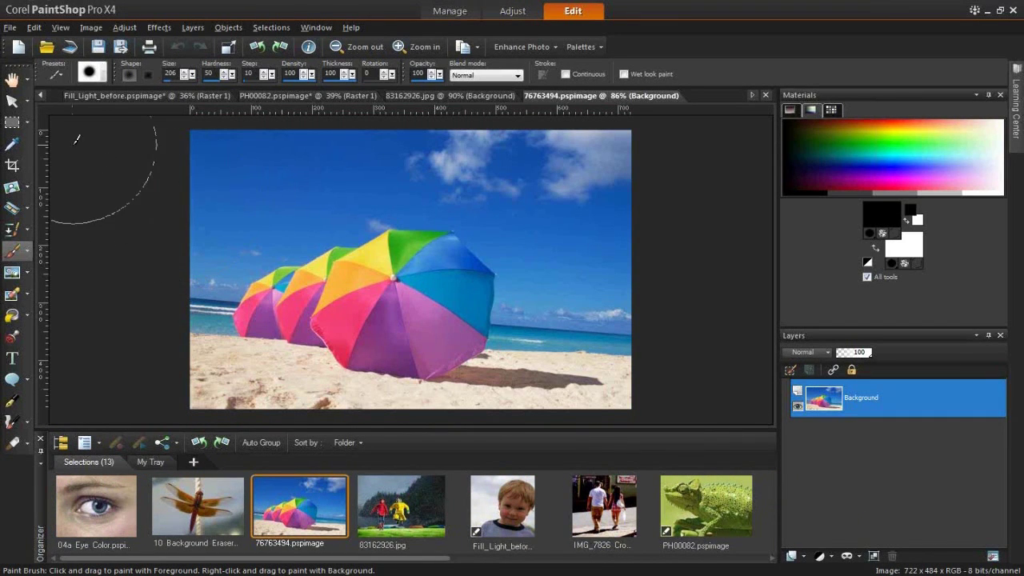
pyautogui.click(10, 123)
pyautogui.moveTo(252, 205); pyautogui.dragTo(505, 386)
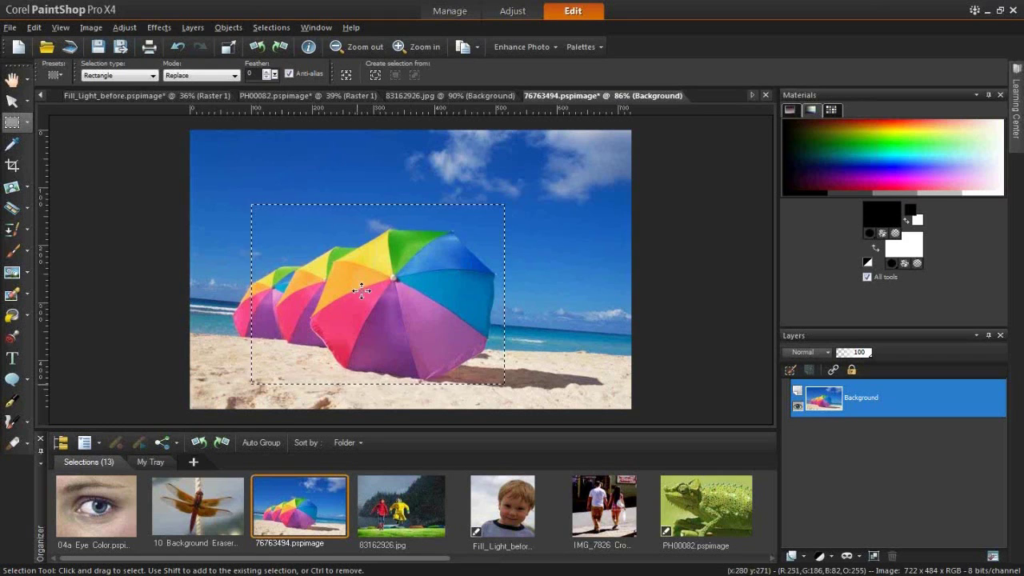
# Try to move the selected umbrella area up and to the left and deselect it, and undo these changes.
pyautogui.moveTo(361, 290); pyautogui.dragTo(325, 228)
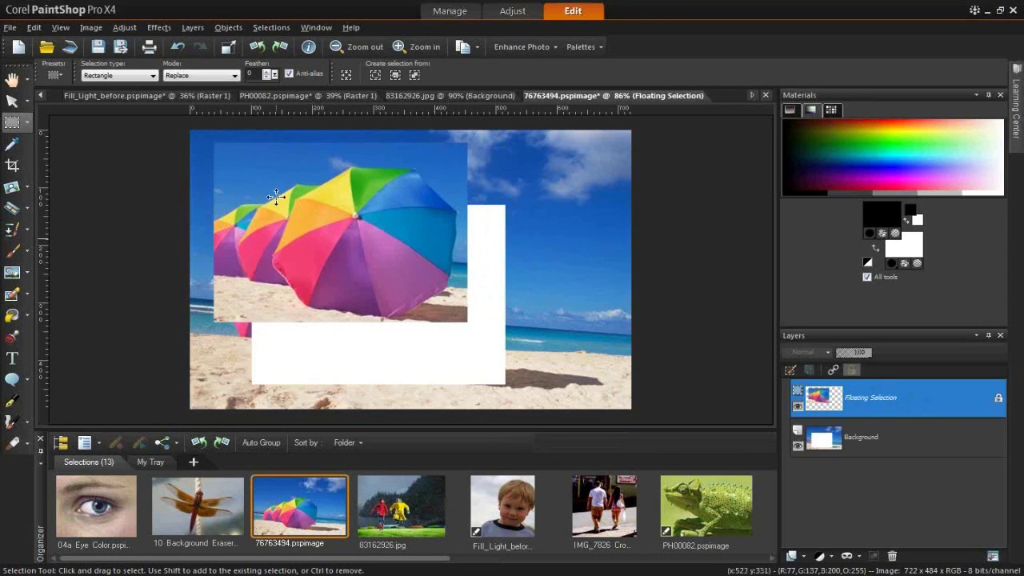
pyautogui.click(12, 80)
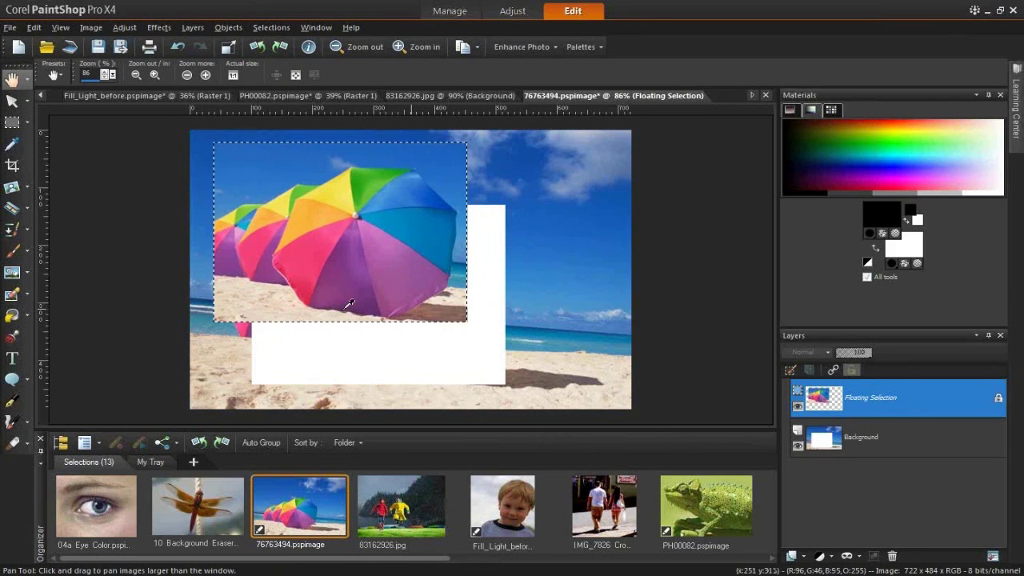
pyautogui.hotkey('ctrl', 'd')
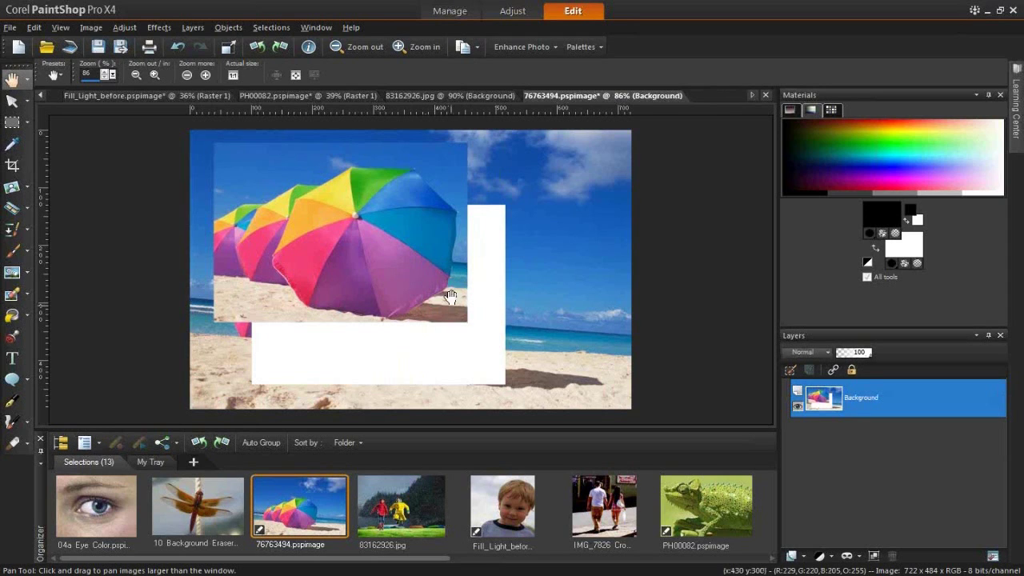
pyautogui.hotkey('ctrl', 'z')
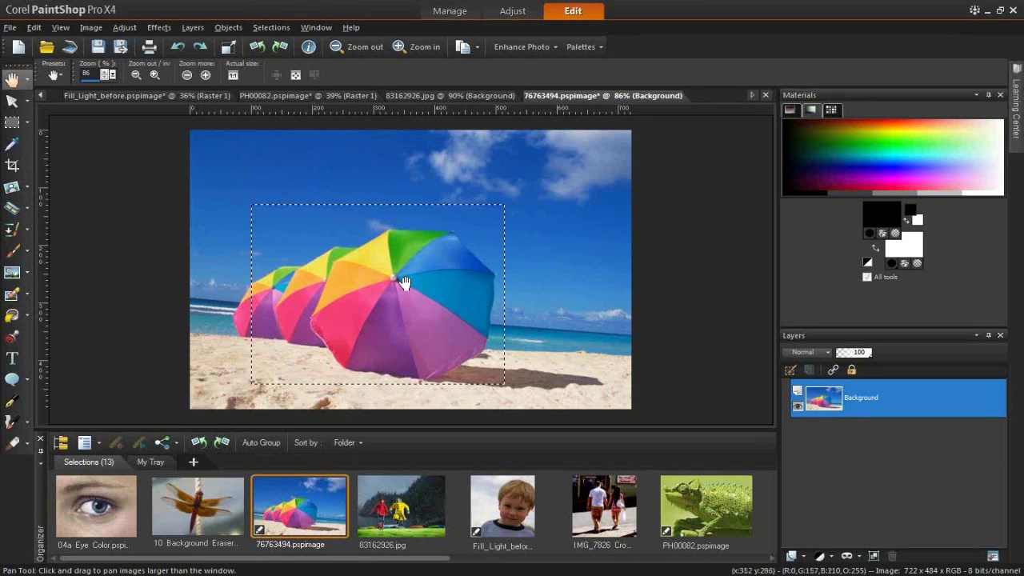
# Move only the rectangular selection marquee, without its pixels, up and to the left over the umbrellas.
pyautogui.click(12, 122)
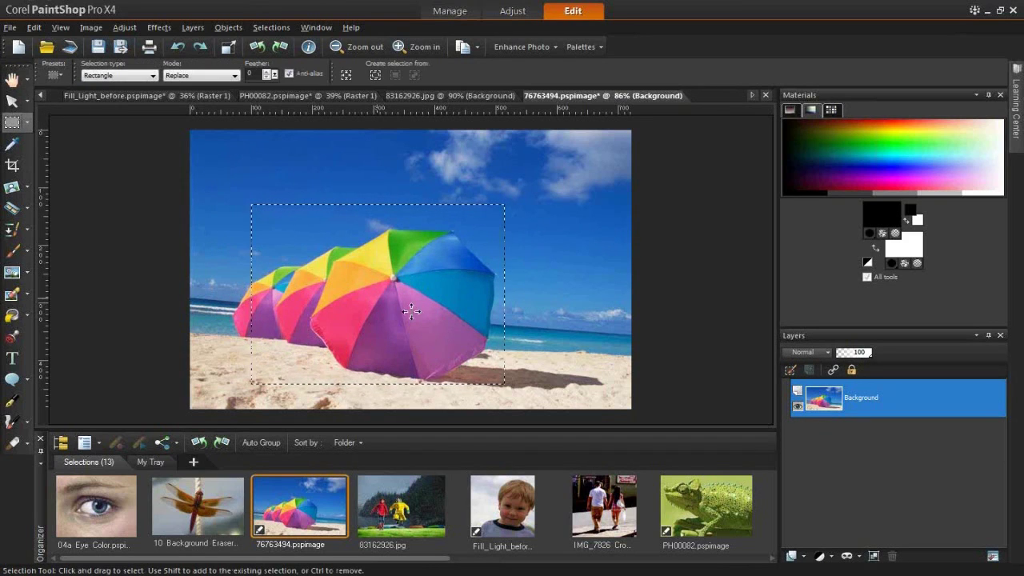
pyautogui.moveTo(378, 300)
pyautogui.mouseDown()
pyautogui.moveTo(383, 274)
pyautogui.moveTo(379, 306)
pyautogui.mouseUp()
pyautogui.hotkey('ctrl', 'shift', 'f')
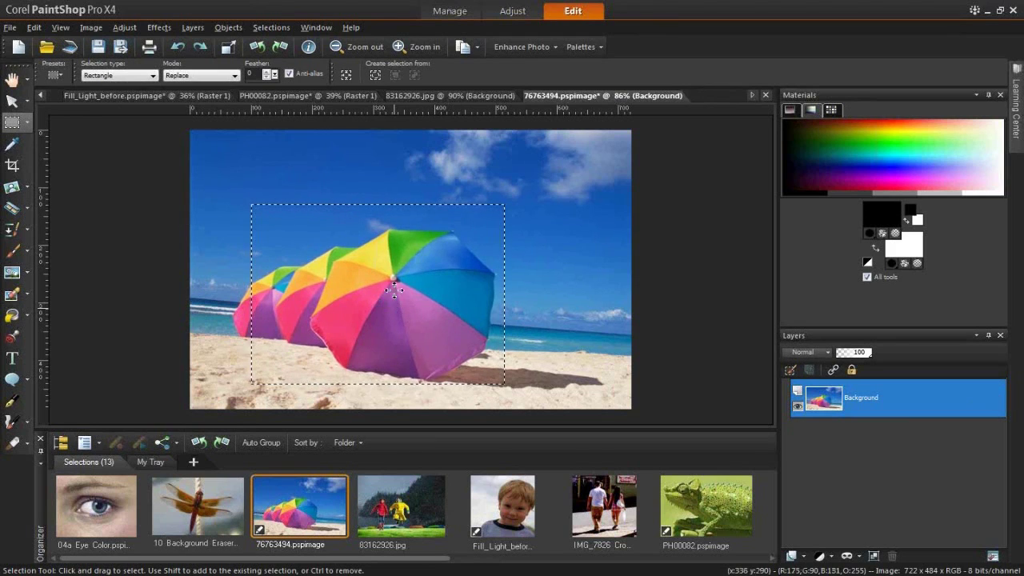
pyautogui.moveTo(383, 290); pyautogui.dragTo(347, 228)
pyautogui.hotkey('ctrl', 'd')
pyautogui.moveTo(323, 266); pyautogui.dragTo(333, 221)
pyautogui.moveTo(324, 218); pyautogui.dragTo(434, 289)
pyautogui.hotkey('ctrl', 'z')
pyautogui.moveTo(358, 233)
pyautogui.mouseDown()
pyautogui.moveTo(357, 220)
pyautogui.moveTo(467, 240)
pyautogui.moveTo(439, 213)
pyautogui.moveTo(331, 209)
pyautogui.moveTo(349, 208)
pyautogui.moveTo(341, 219)
pyautogui.moveTo(359, 228)
pyautogui.mouseUp()
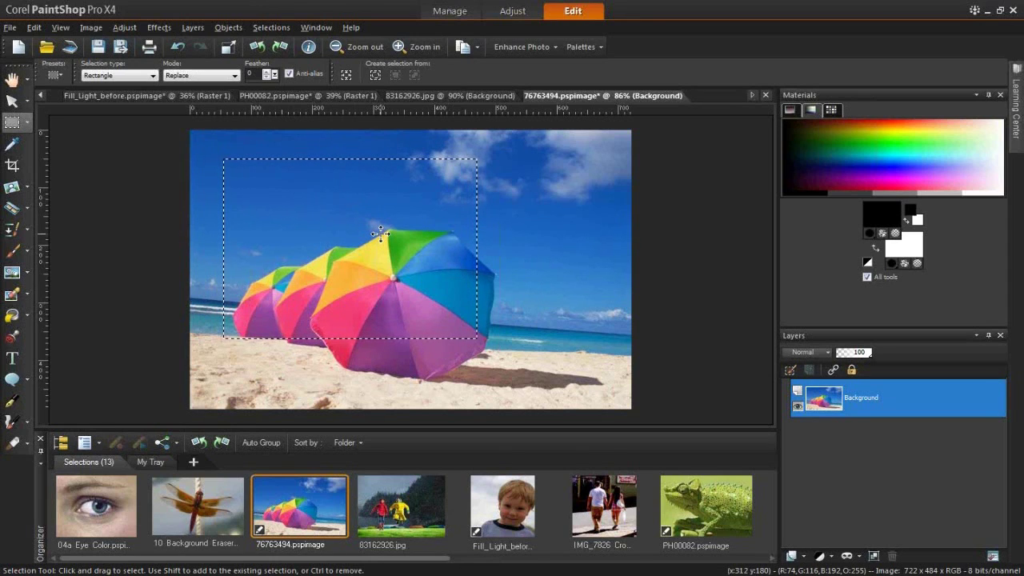
# Deselect the marquee on the beach umbrella photo and bring up the desert road image PSW_Vegas08 226.pspimage.
pyautogui.hotkey('ctrl', 'd')
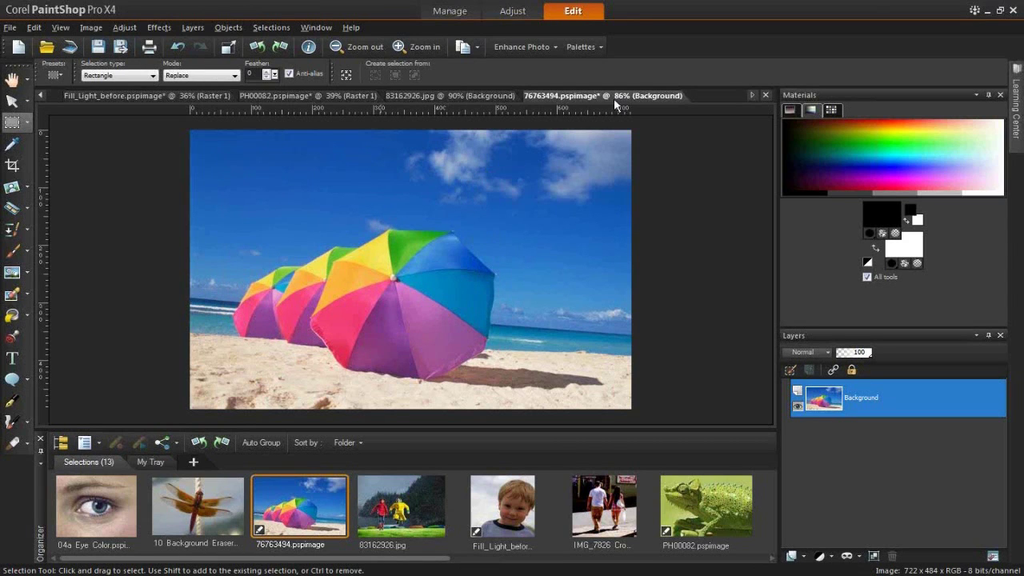
pyautogui.click(453, 95)
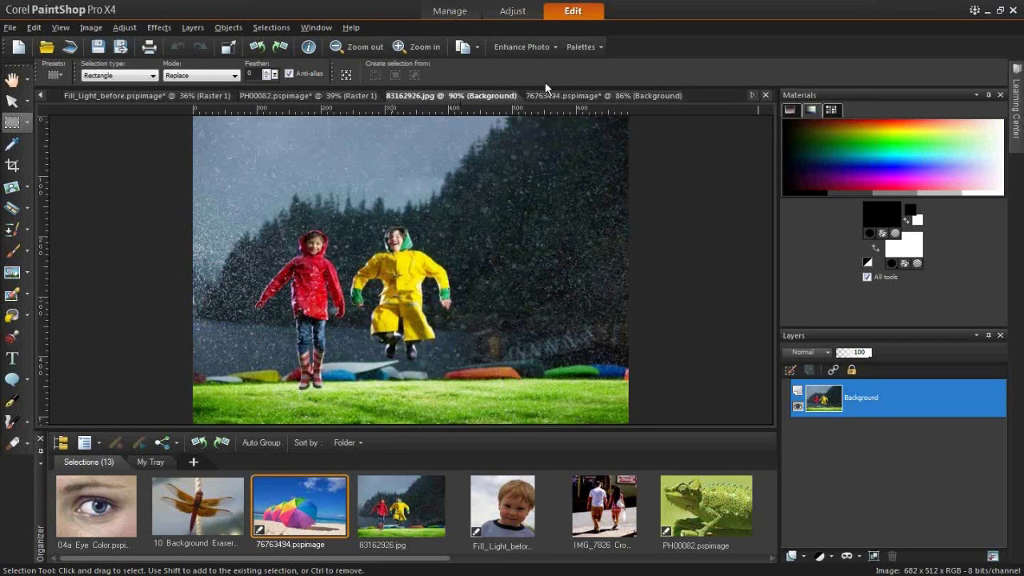
pyautogui.click(308, 95)
pyautogui.click(200, 95)
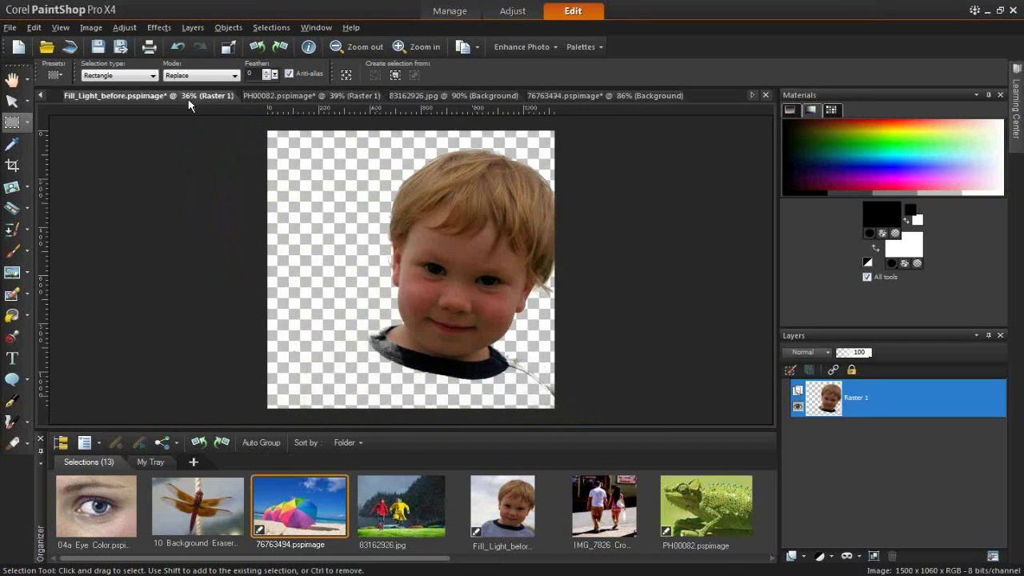
pyautogui.click(39, 95)
pyautogui.click(39, 95)
pyautogui.click(96, 95)
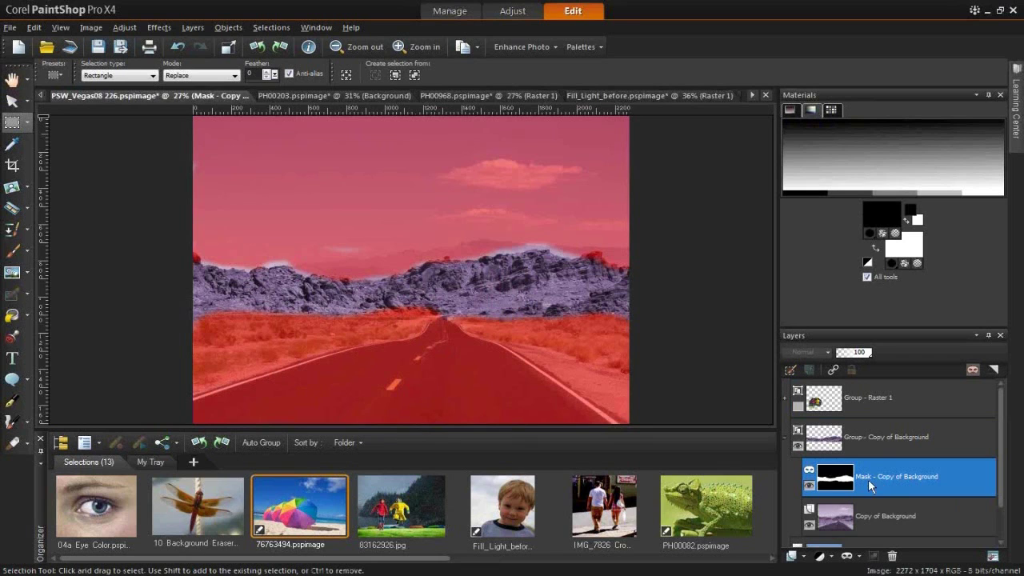
# Delete the Mask - Copy of Background layer from the desert road photo without merging it into the layer below.
pyautogui.click(890, 555)
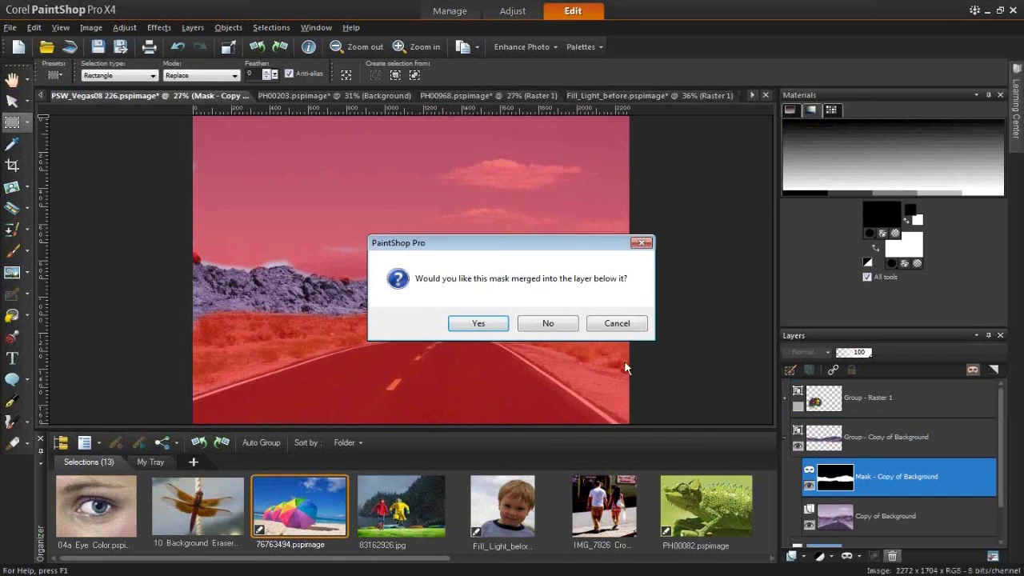
pyautogui.click(544, 324)
pyautogui.moveTo(879, 443)
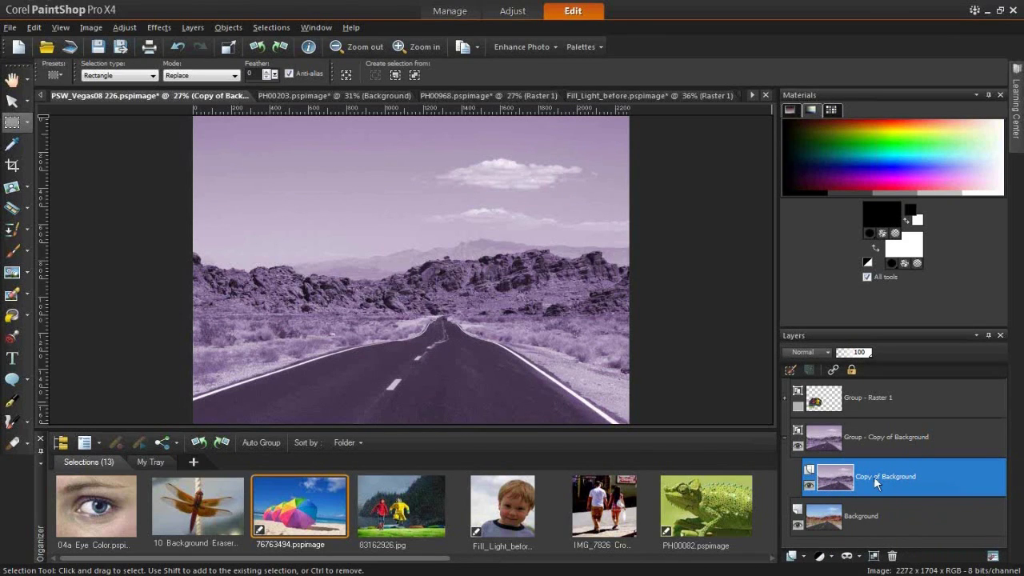
# Add a Hide All mask to the Copy of Background layer and delete it again without merging.
pyautogui.click(859, 556)
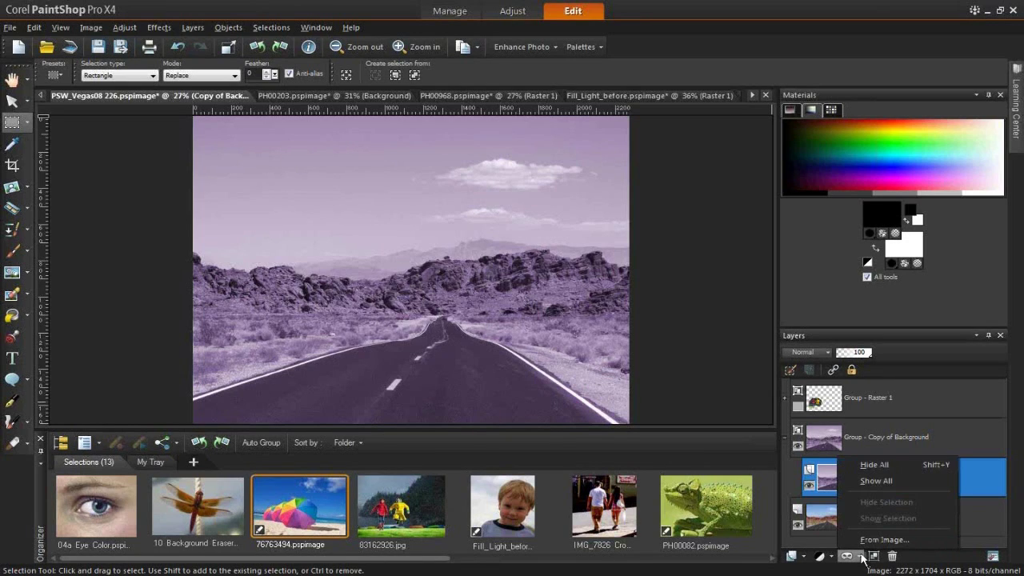
pyautogui.click(869, 466)
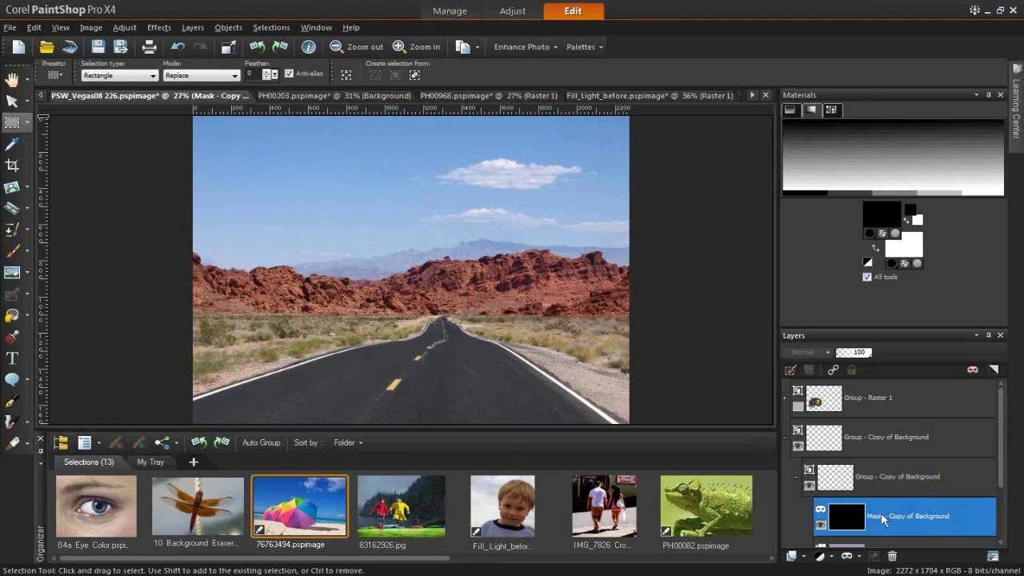
pyautogui.click(893, 555)
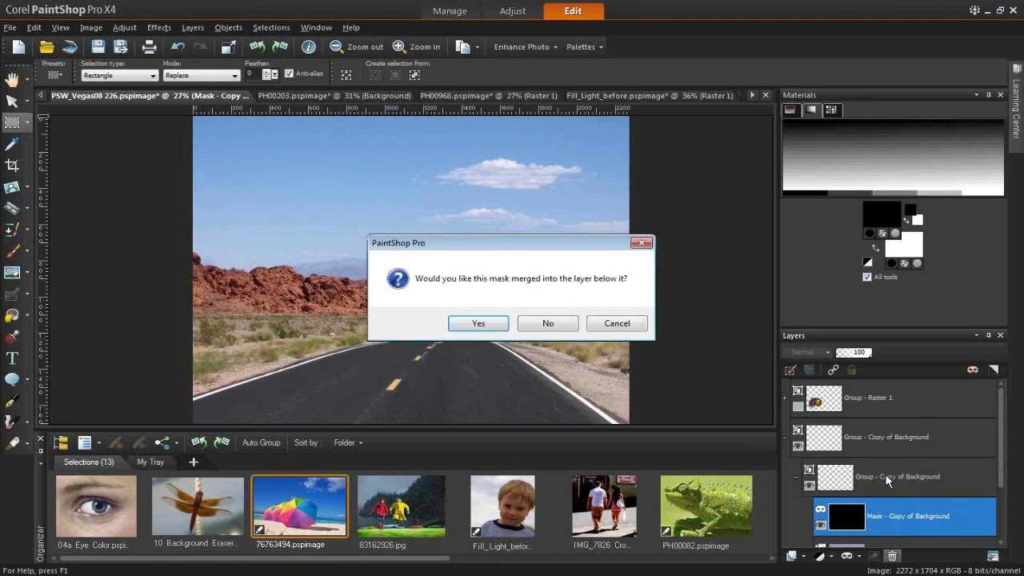
pyautogui.click(551, 330)
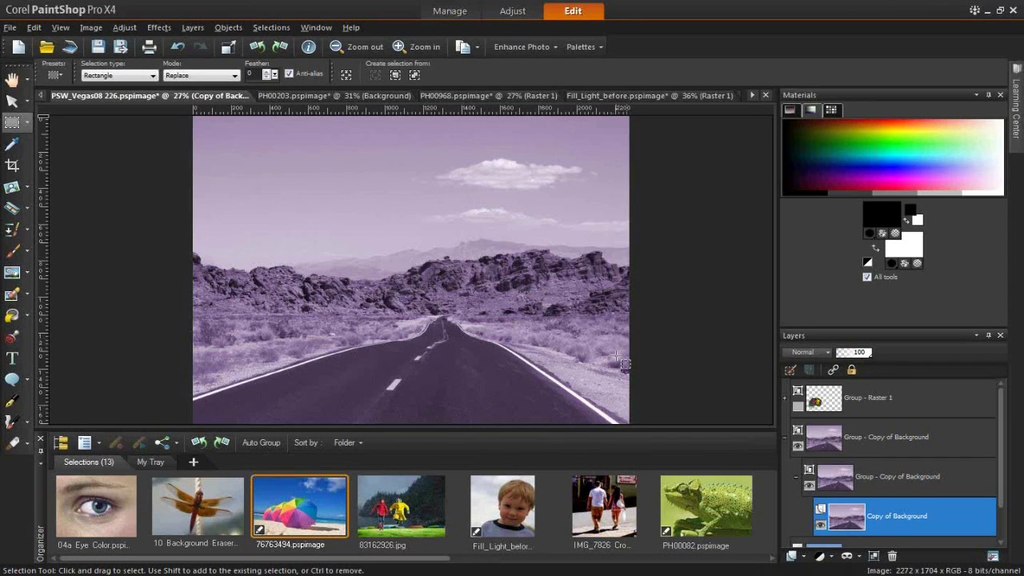
# Add a Hide All mask to Copy of Background and paint white with the Paint Brush over the leftmost red rocks.
pyautogui.click(858, 557)
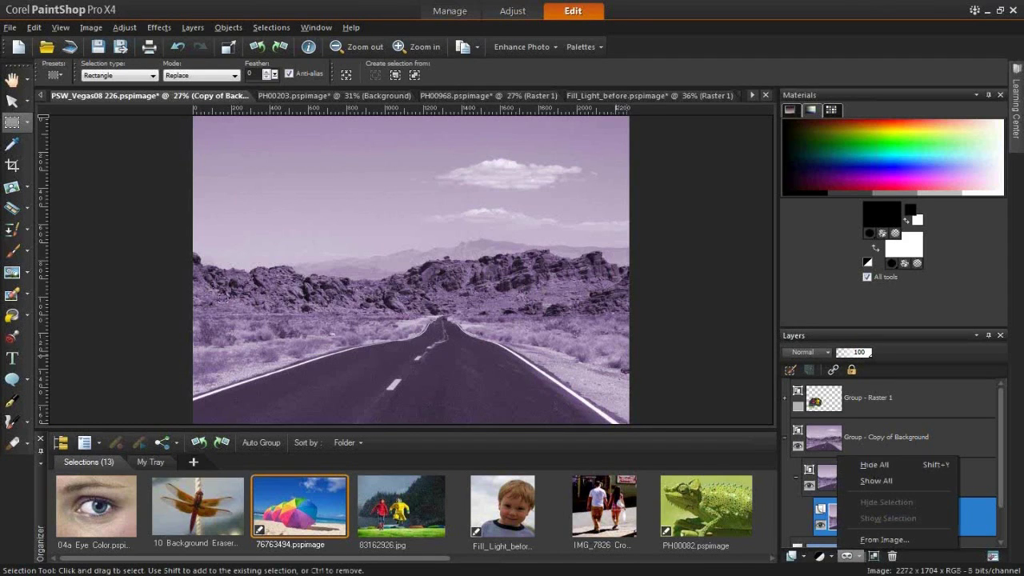
pyautogui.click(872, 467)
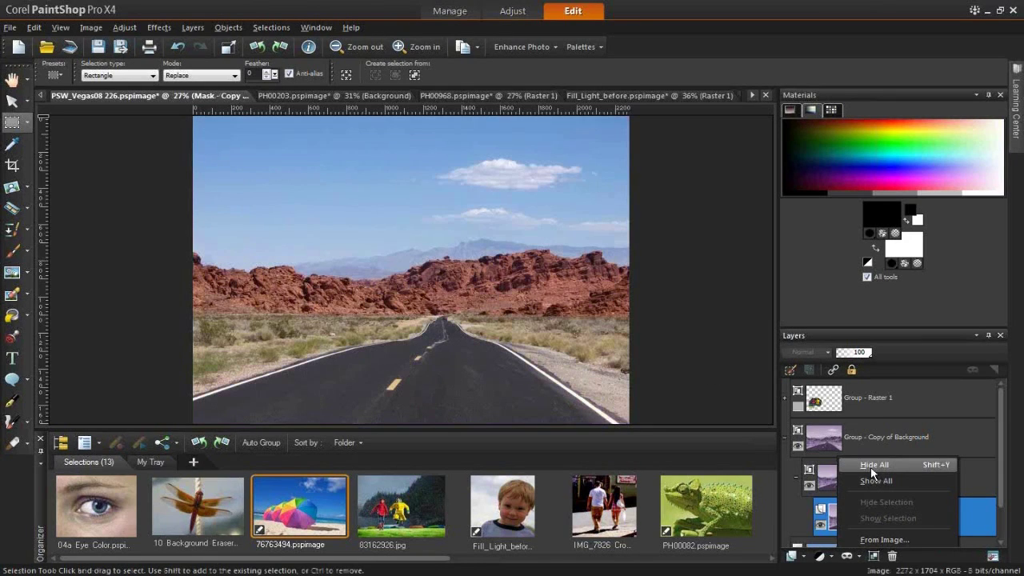
pyautogui.click(11, 252)
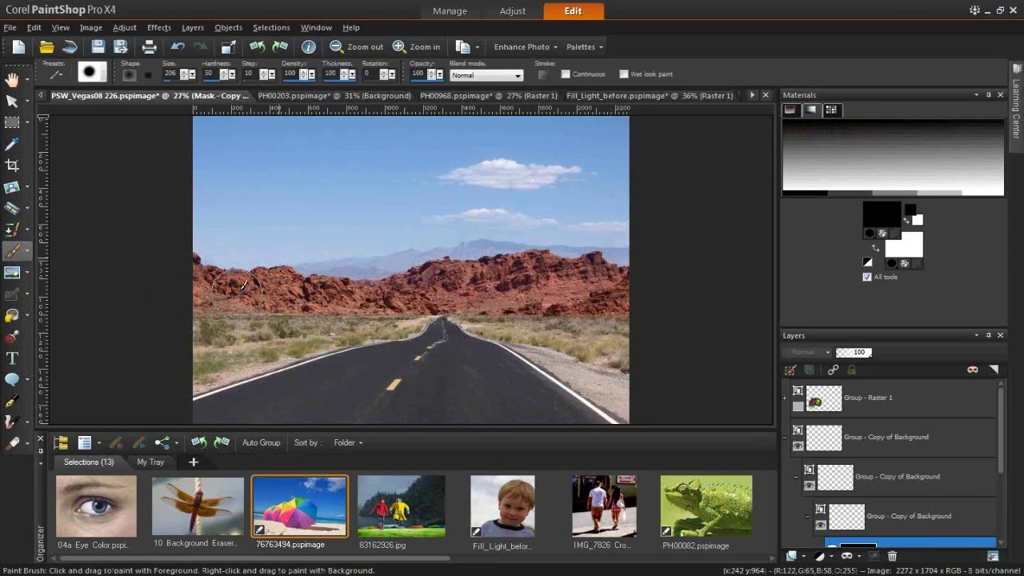
pyautogui.moveTo(241, 284)
pyautogui.mouseDown()
pyautogui.moveTo(256, 290)
pyautogui.moveTo(195, 265)
pyautogui.moveTo(222, 292)
pyautogui.mouseUp()
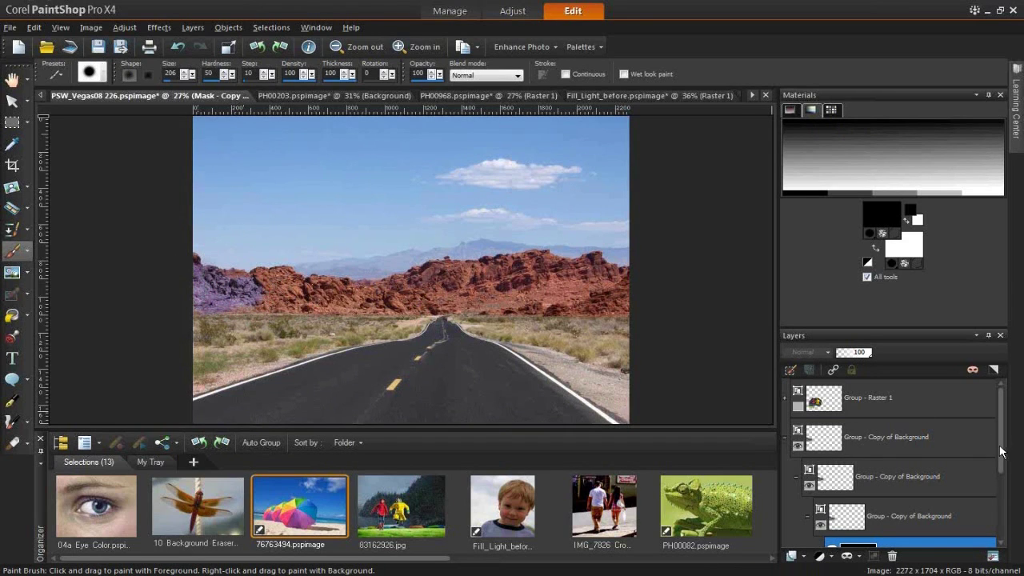
pyautogui.moveTo(999, 451); pyautogui.dragTo(1003, 533)
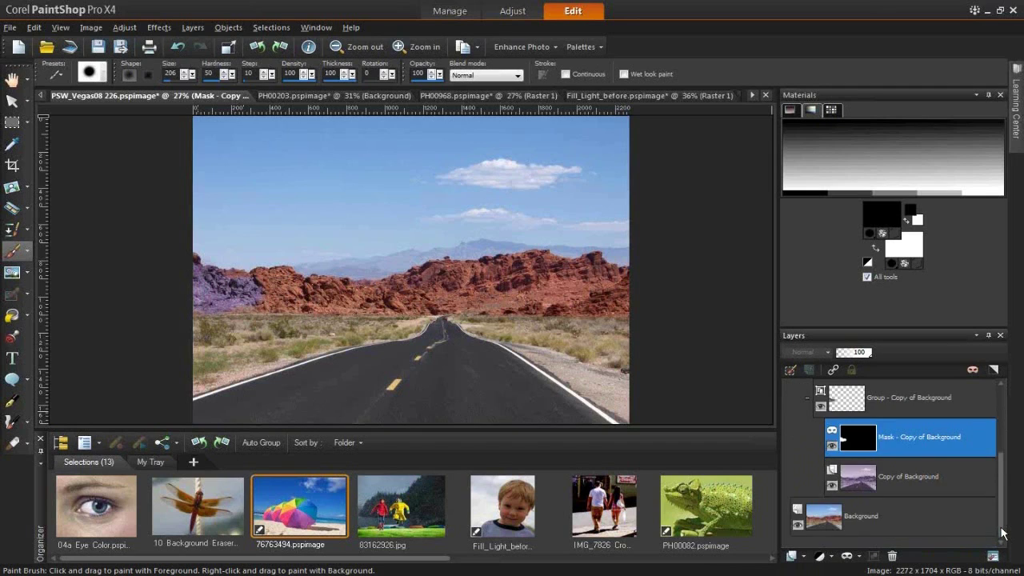
pyautogui.moveTo(836, 445)
pyautogui.mouseDown()
pyautogui.moveTo(846, 452)
pyautogui.moveTo(846, 439)
pyautogui.mouseUp()
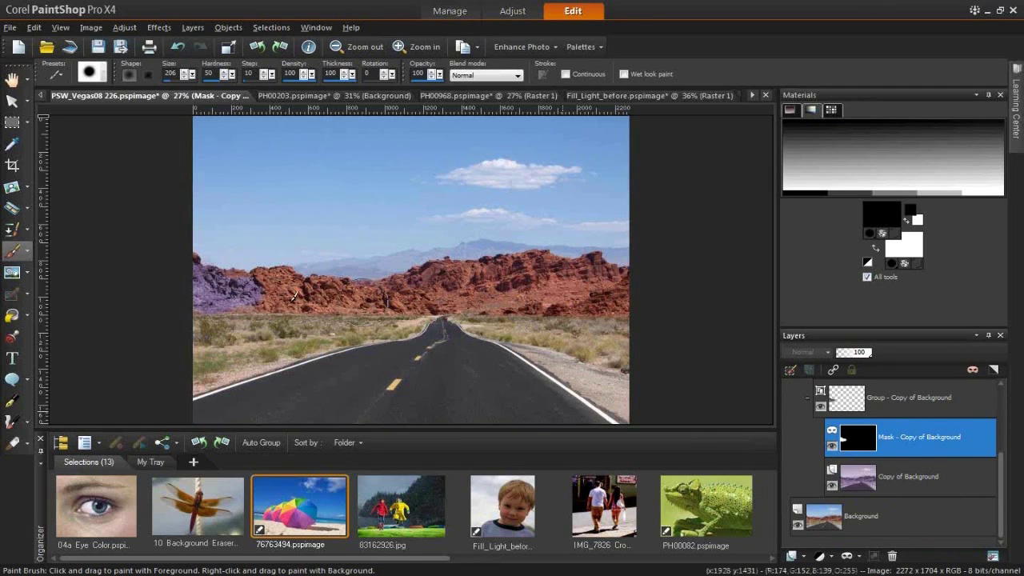
pyautogui.moveTo(289, 286)
pyautogui.mouseDown()
pyautogui.moveTo(272, 290)
pyautogui.moveTo(232, 266)
pyautogui.moveTo(262, 281)
pyautogui.mouseUp()
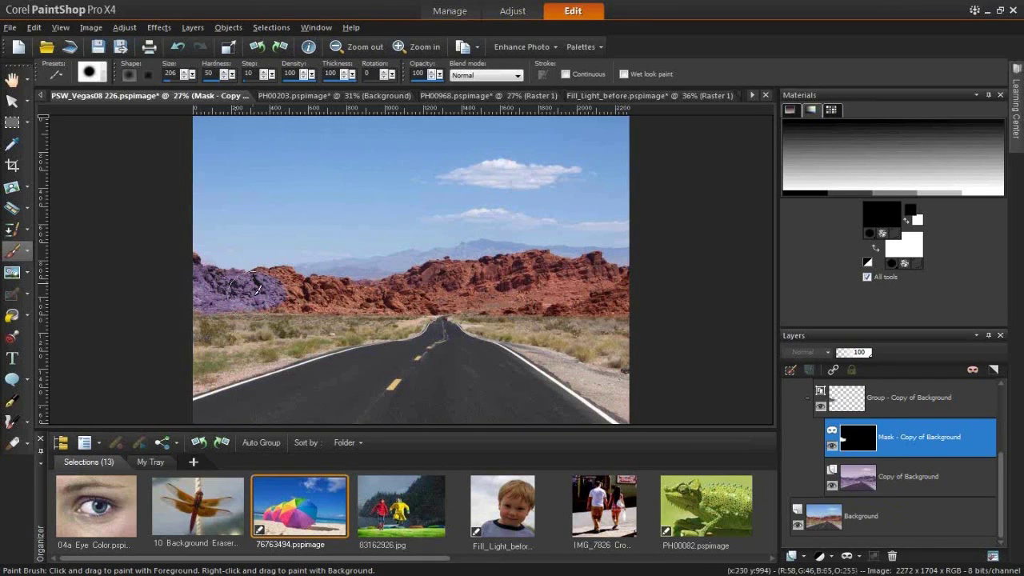
# Swap the foreground and background colors and paint white on the mask across the rest of the rock ridge.
pyautogui.click(874, 249)
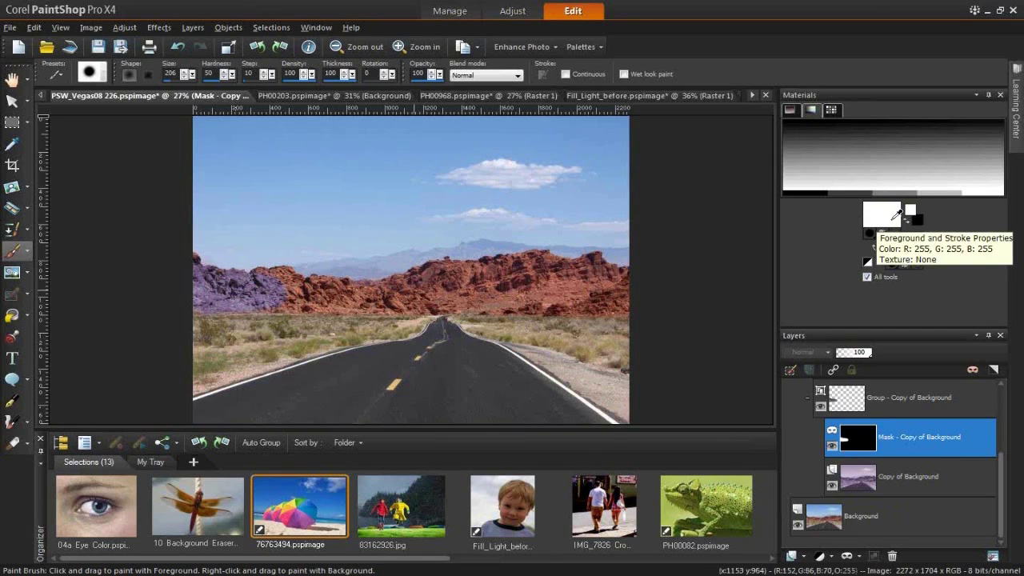
pyautogui.moveTo(384, 277)
pyautogui.mouseDown()
pyautogui.moveTo(320, 287)
pyautogui.moveTo(267, 273)
pyautogui.mouseUp()
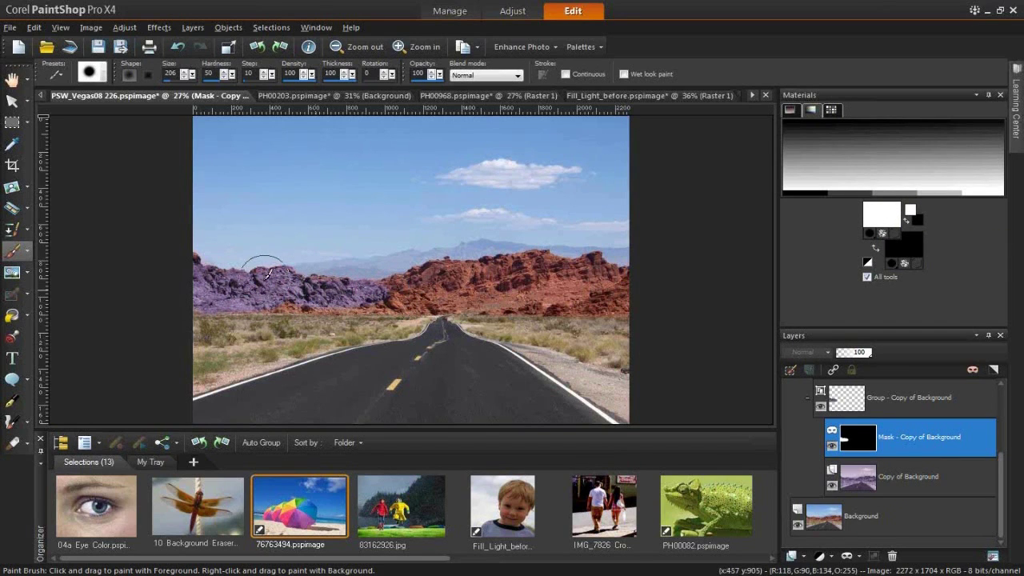
pyautogui.moveTo(431, 296)
pyautogui.mouseDown()
pyautogui.moveTo(425, 280)
pyautogui.moveTo(396, 272)
pyautogui.moveTo(449, 274)
pyautogui.moveTo(463, 292)
pyautogui.moveTo(623, 283)
pyautogui.moveTo(595, 266)
pyautogui.moveTo(480, 264)
pyautogui.moveTo(551, 252)
pyautogui.moveTo(512, 295)
pyautogui.moveTo(491, 282)
pyautogui.moveTo(604, 297)
pyautogui.moveTo(631, 288)
pyautogui.moveTo(594, 262)
pyautogui.moveTo(400, 278)
pyautogui.mouseUp()
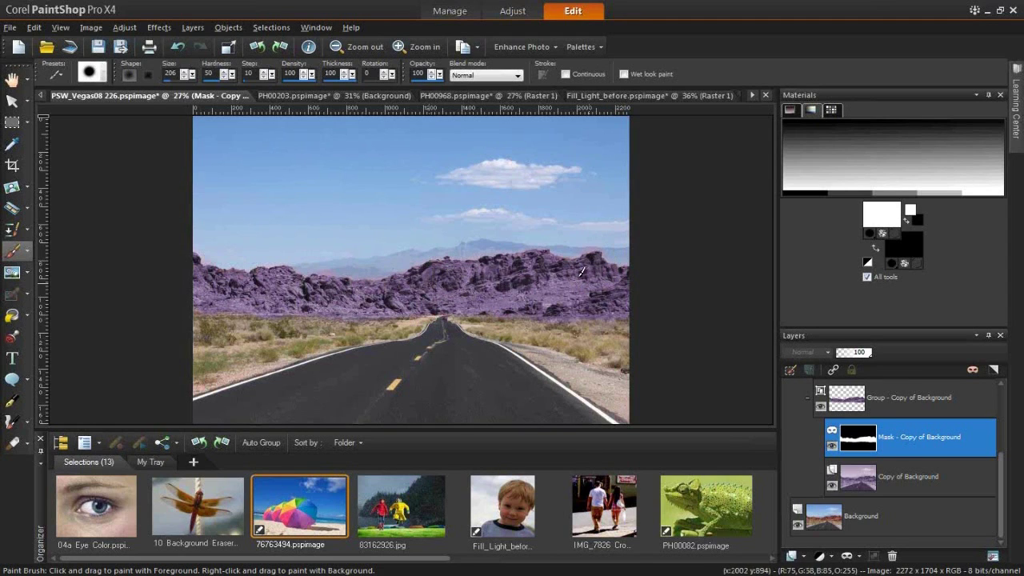
# Examine the enlarged thumbnail preview of the Mask - Copy of Background layer, keeping its name.
pyautogui.moveTo(861, 446)
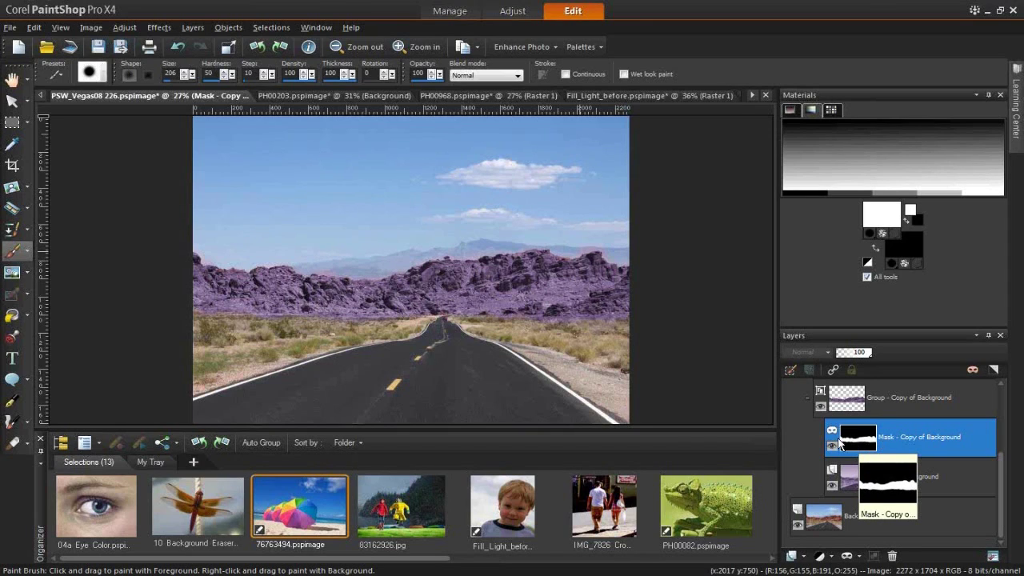
pyautogui.doubleClick(880, 437)
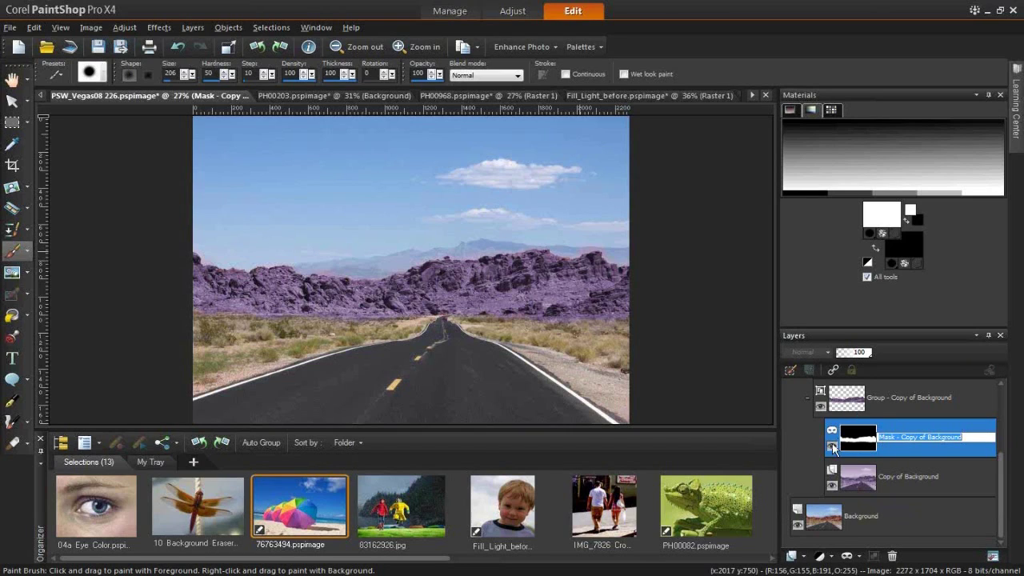
pyautogui.press('Return')
pyautogui.moveTo(859, 438)
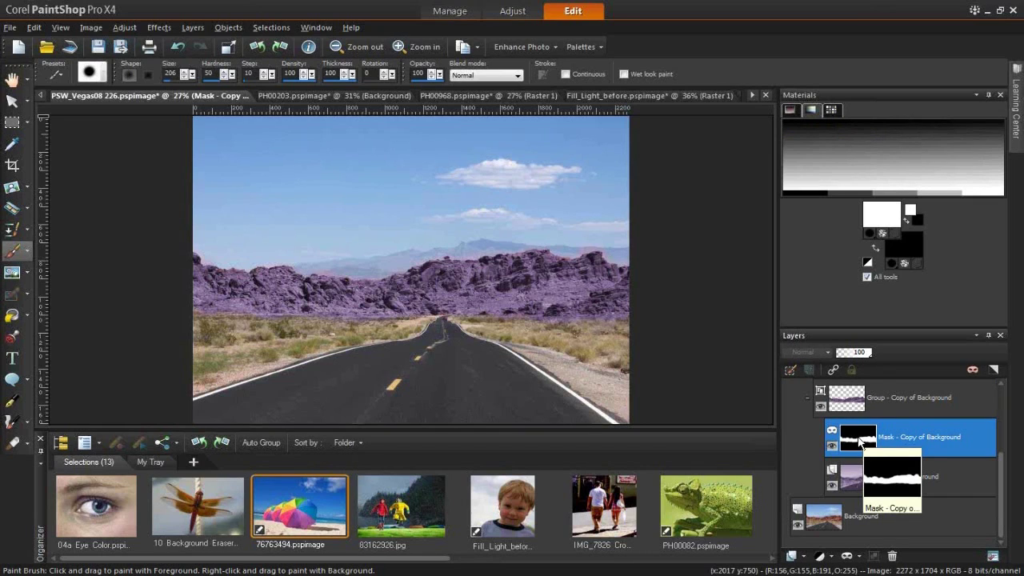